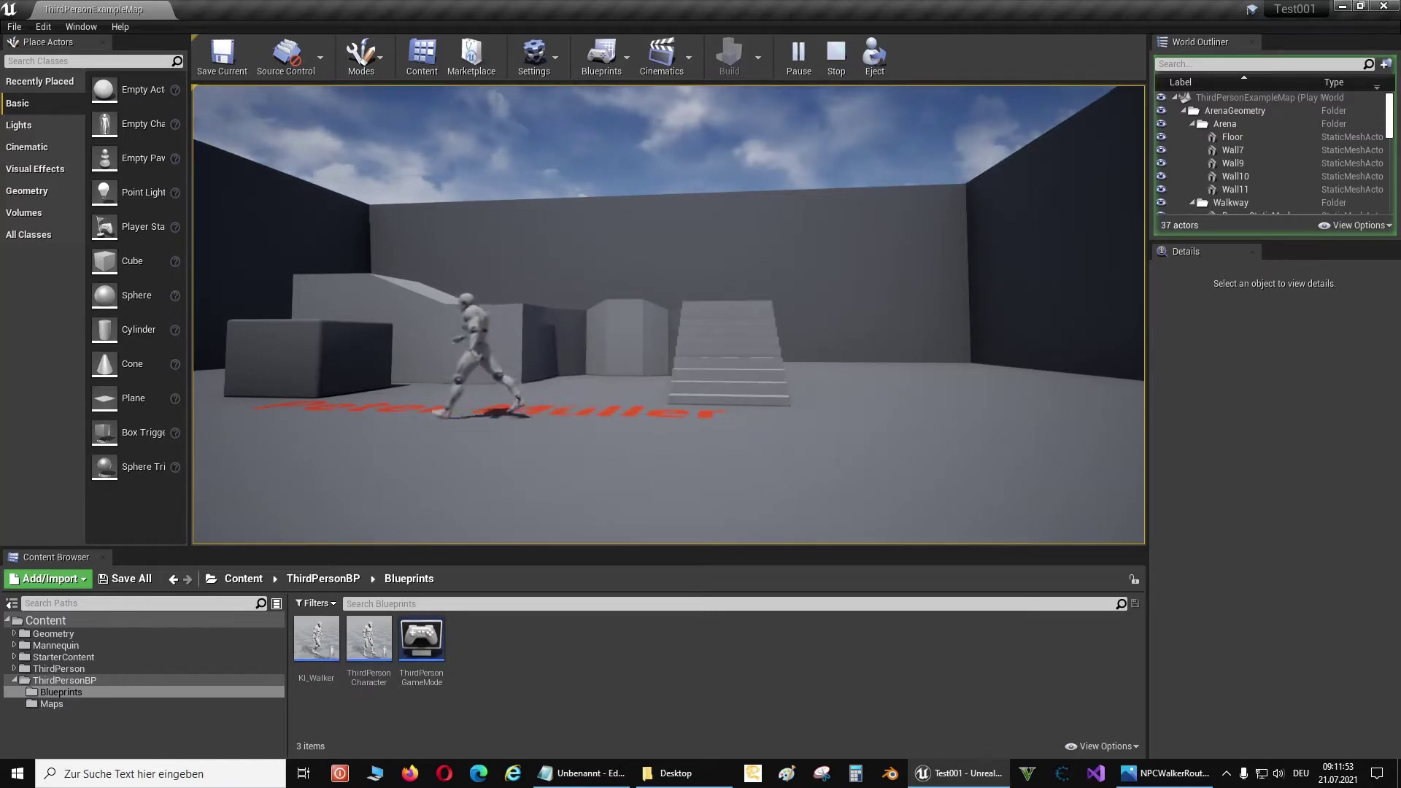
Stop the running Play In Editor game preview with Esc
{"action": "key", "text": "Escape"}
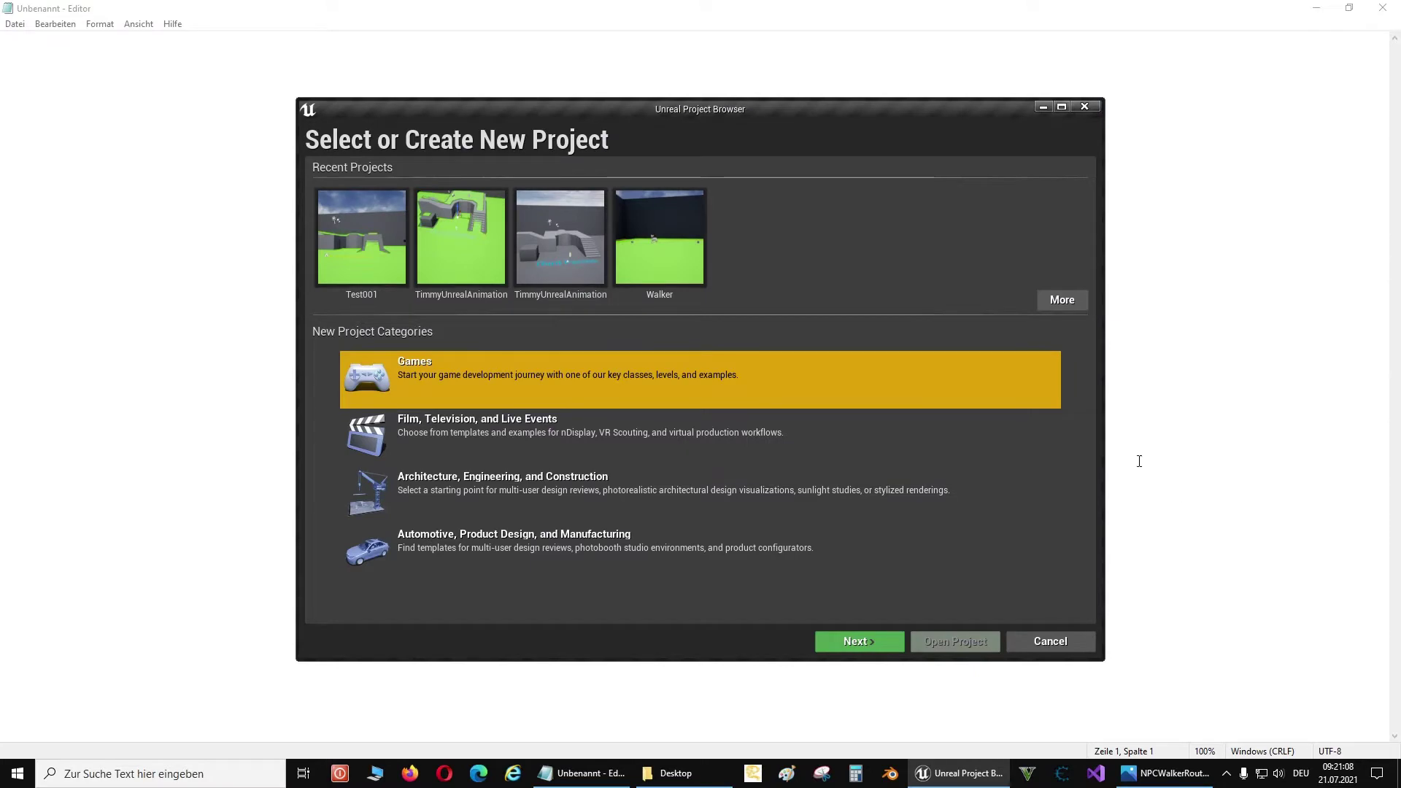
Create a new Games project from the Third Person template named Test
{"action": "left_click", "coordinate": [866, 646]}
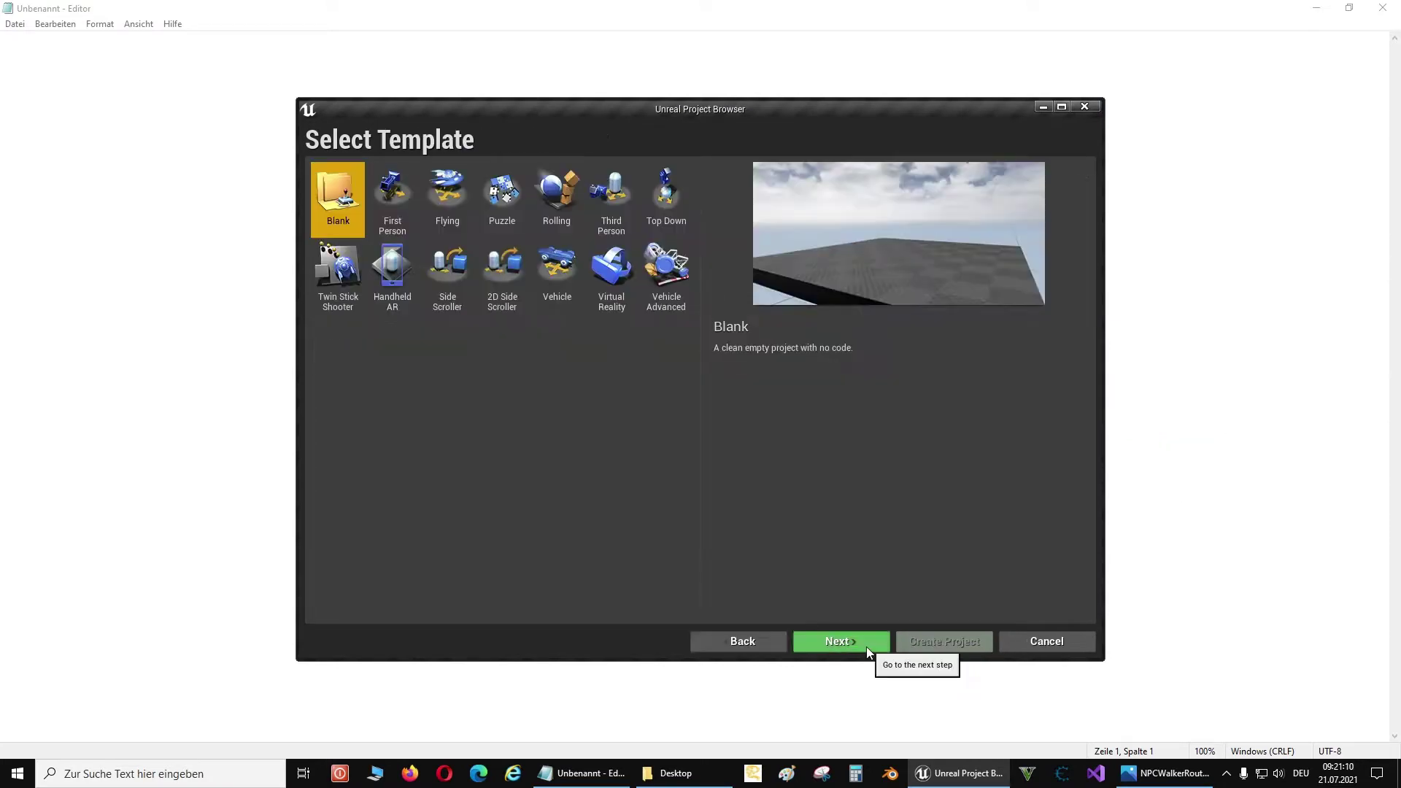
{"action": "left_click", "coordinate": [618, 196]}
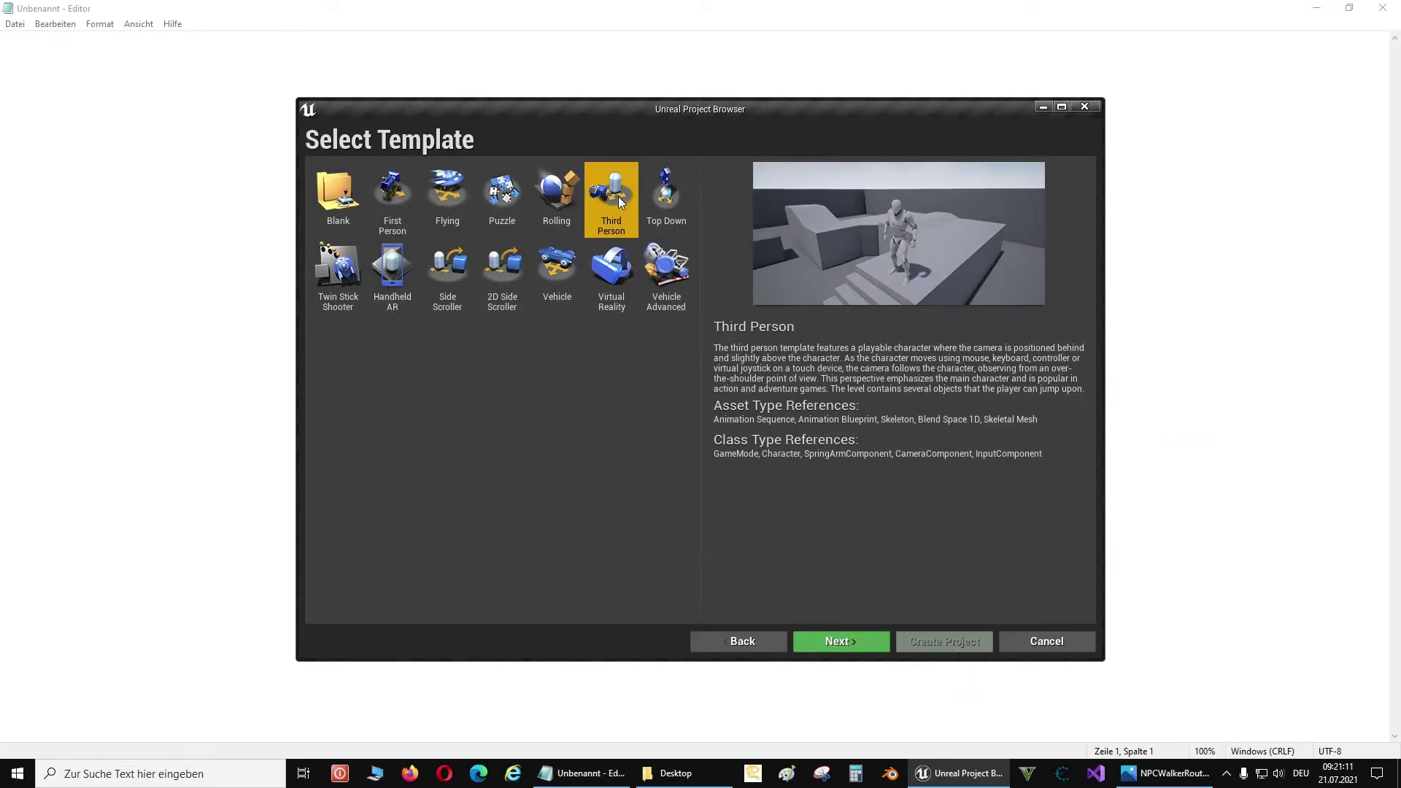
{"action": "left_click", "coordinate": [840, 641]}
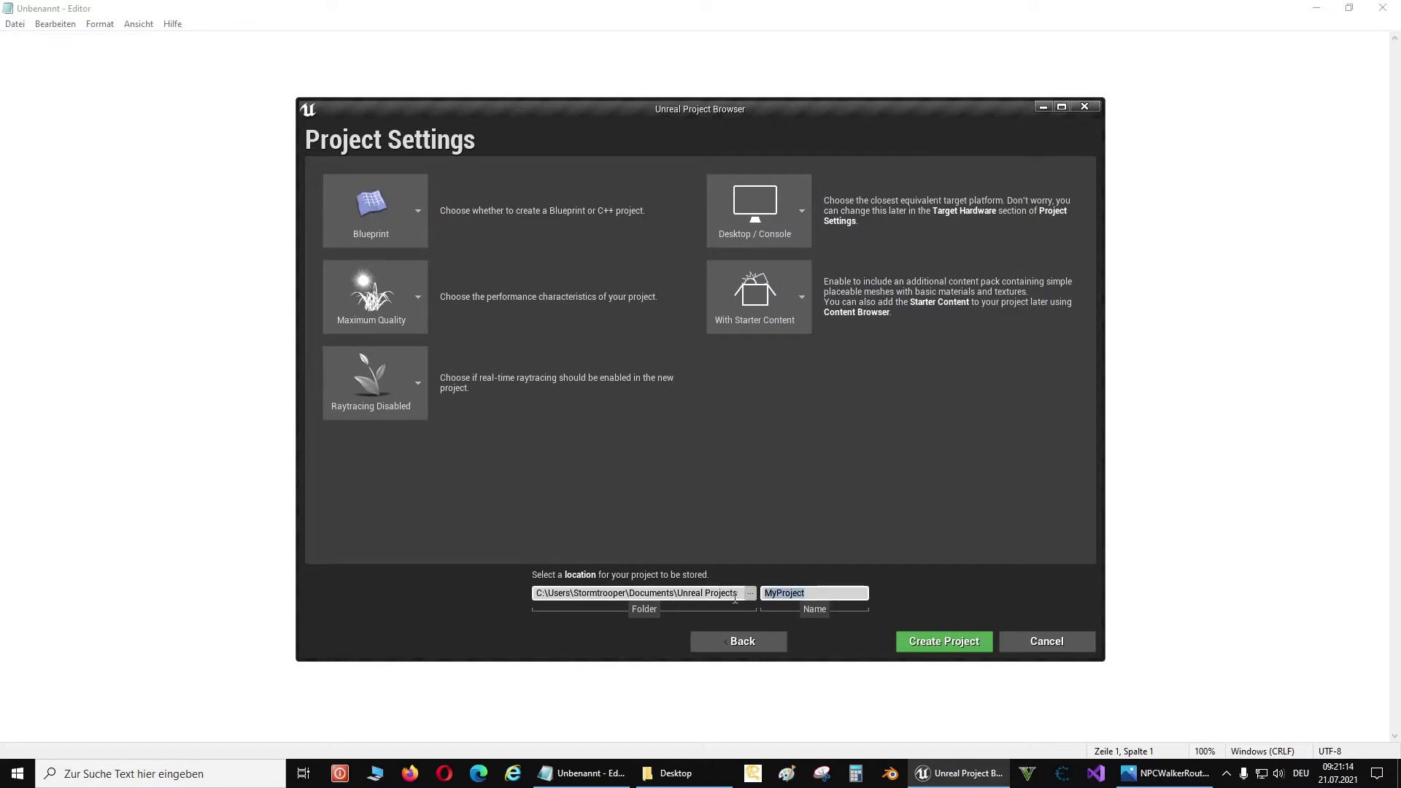
{"action": "type", "text": "Test"}
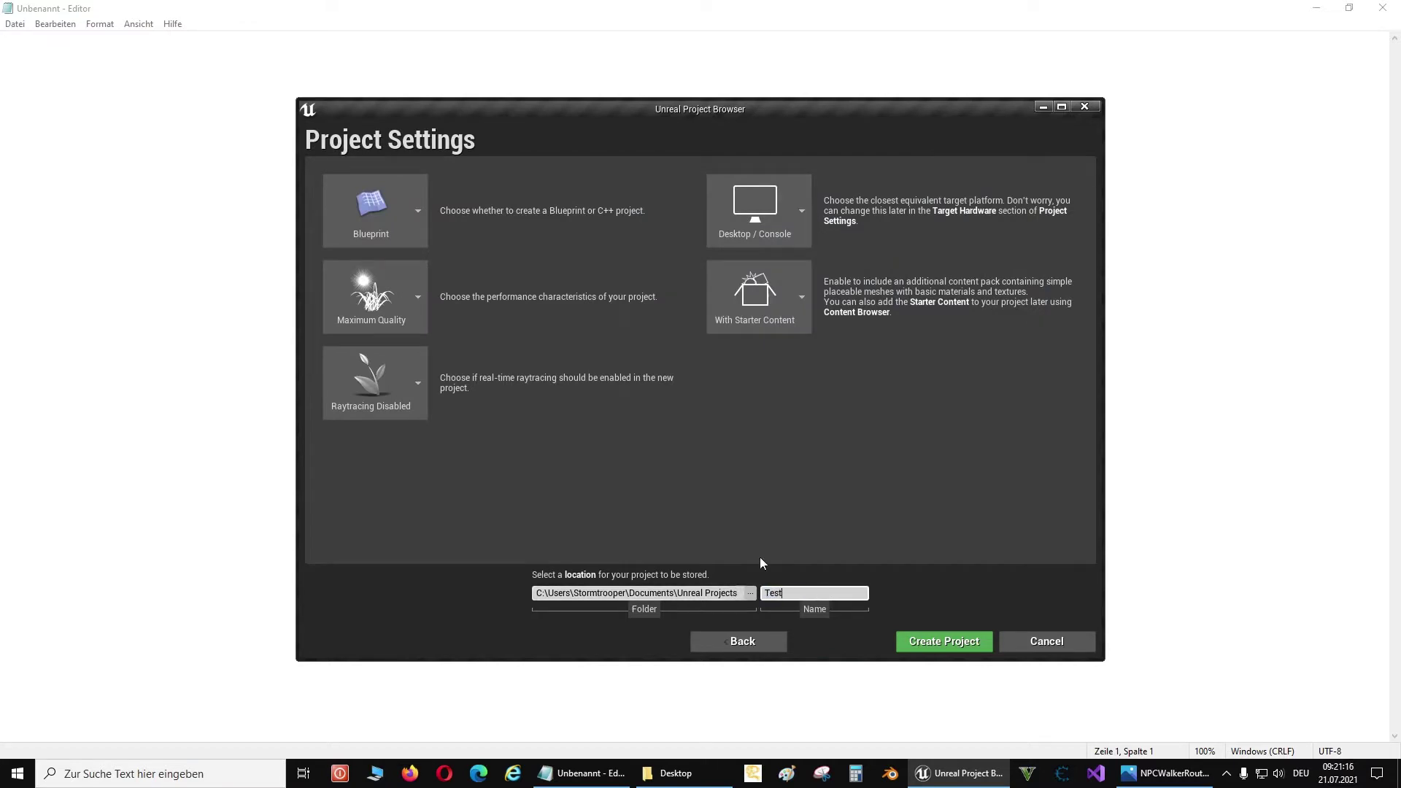
{"action": "left_click", "coordinate": [939, 642]}
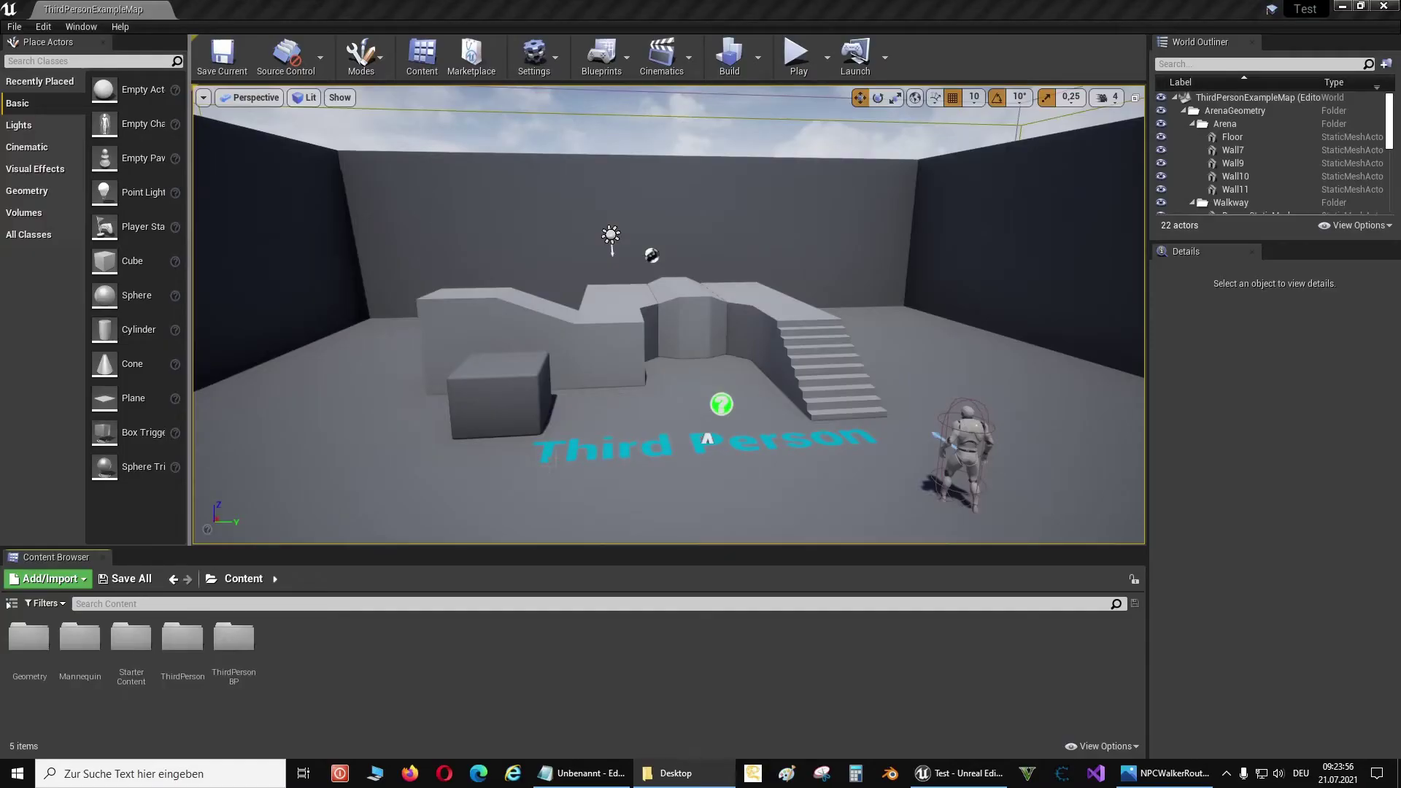
Duplicate ThirdPersonCharacter in ThirdPersonBP/Blueprints and name the copy KI_Walker
{"action": "left_click", "coordinate": [12, 604]}
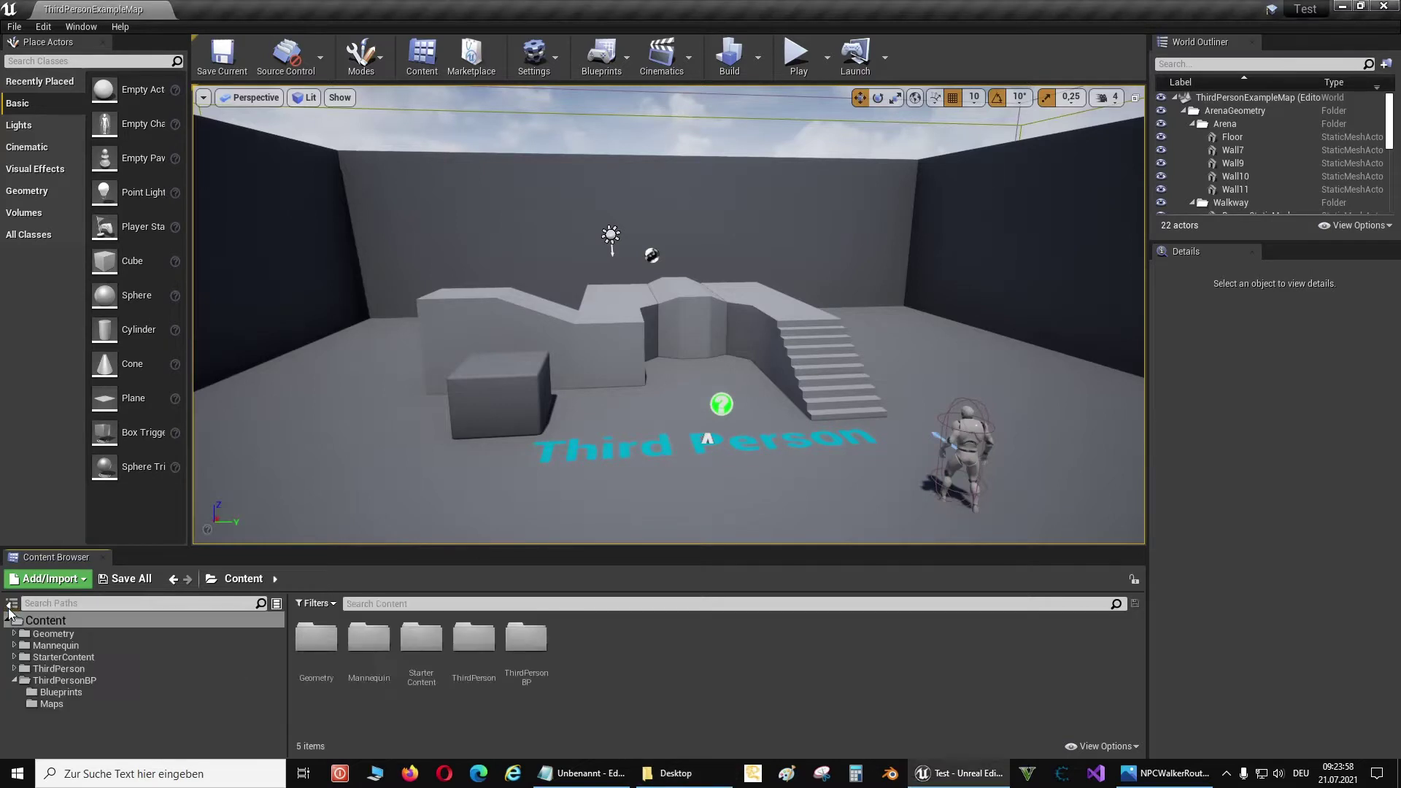
{"action": "left_click", "coordinate": [57, 693]}
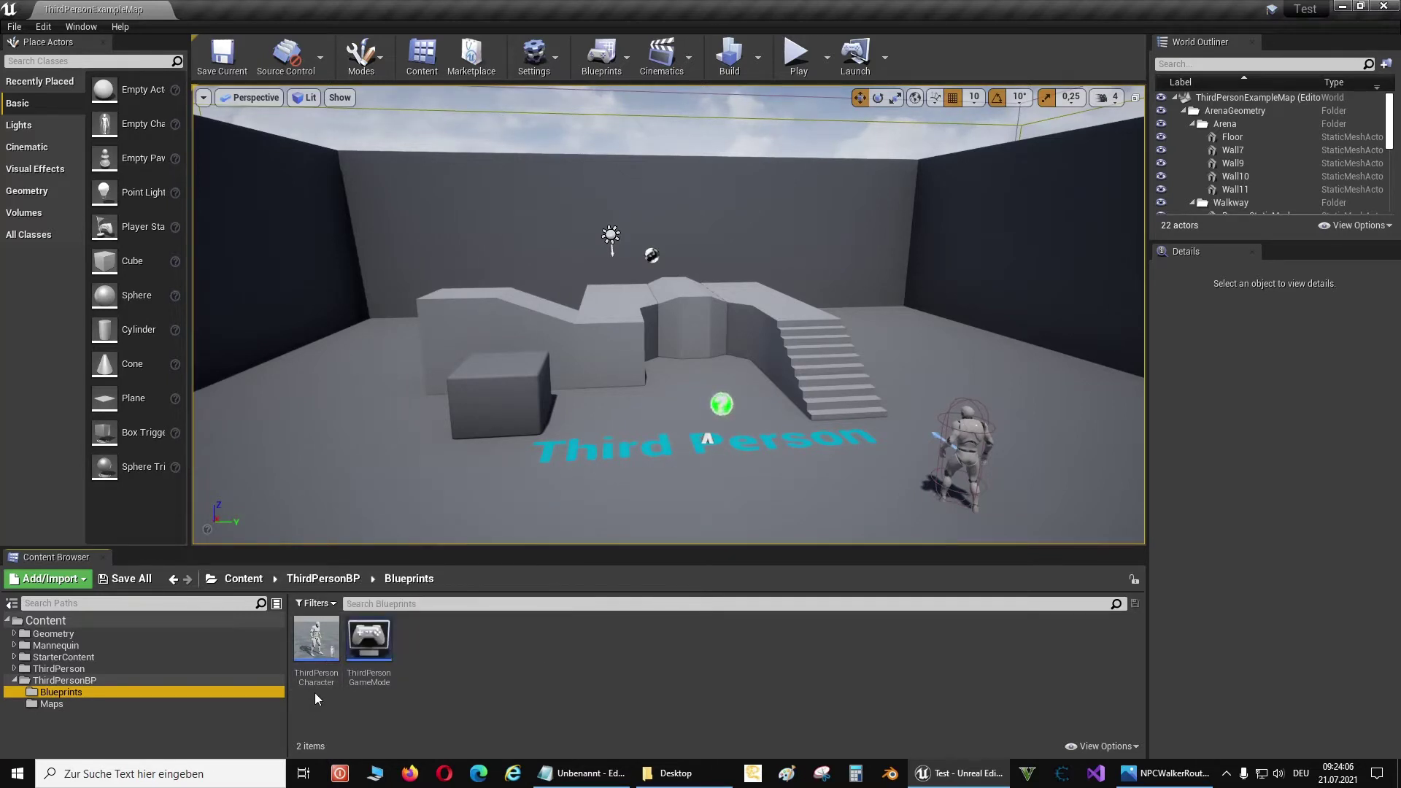
{"action": "right_click", "coordinate": [316, 639]}
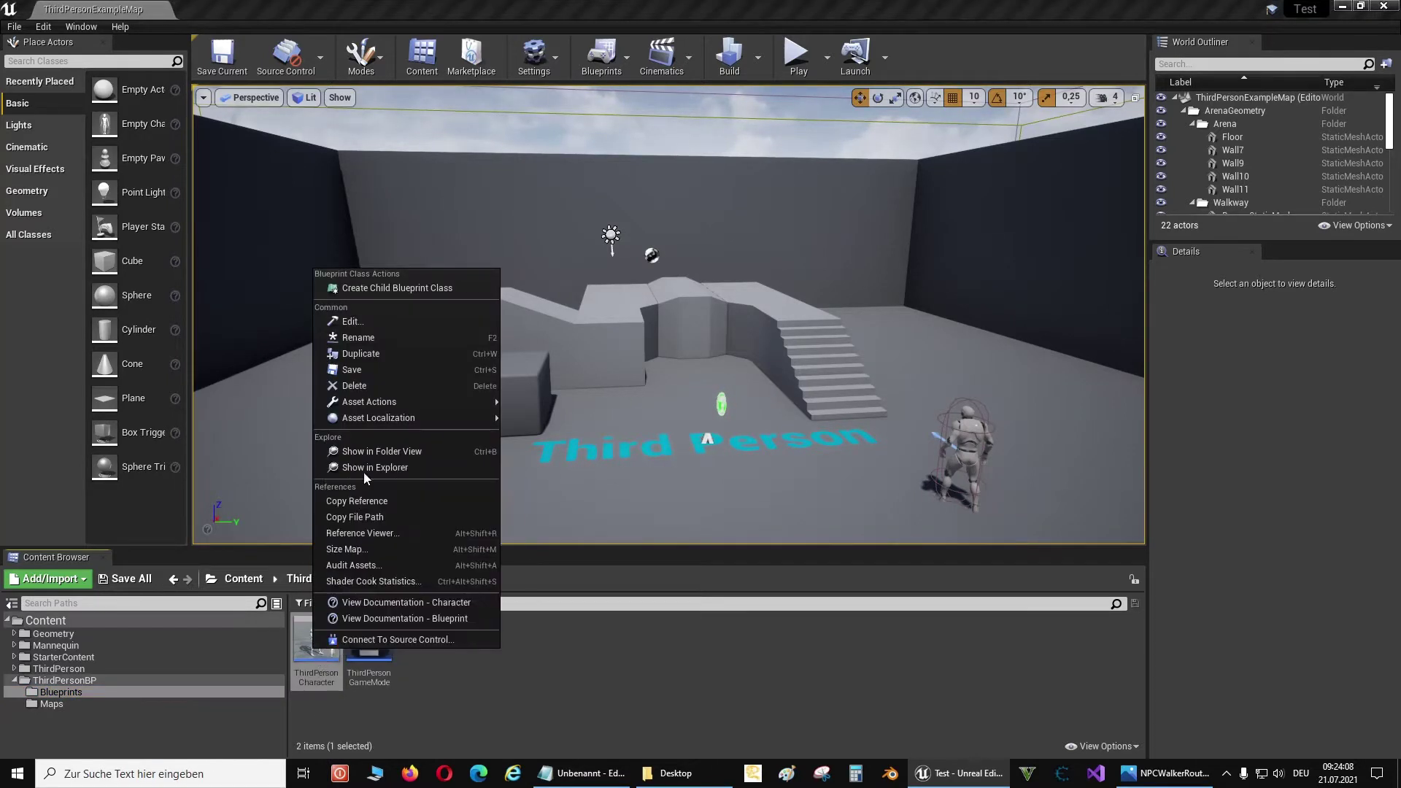
{"action": "left_click", "coordinate": [387, 356]}
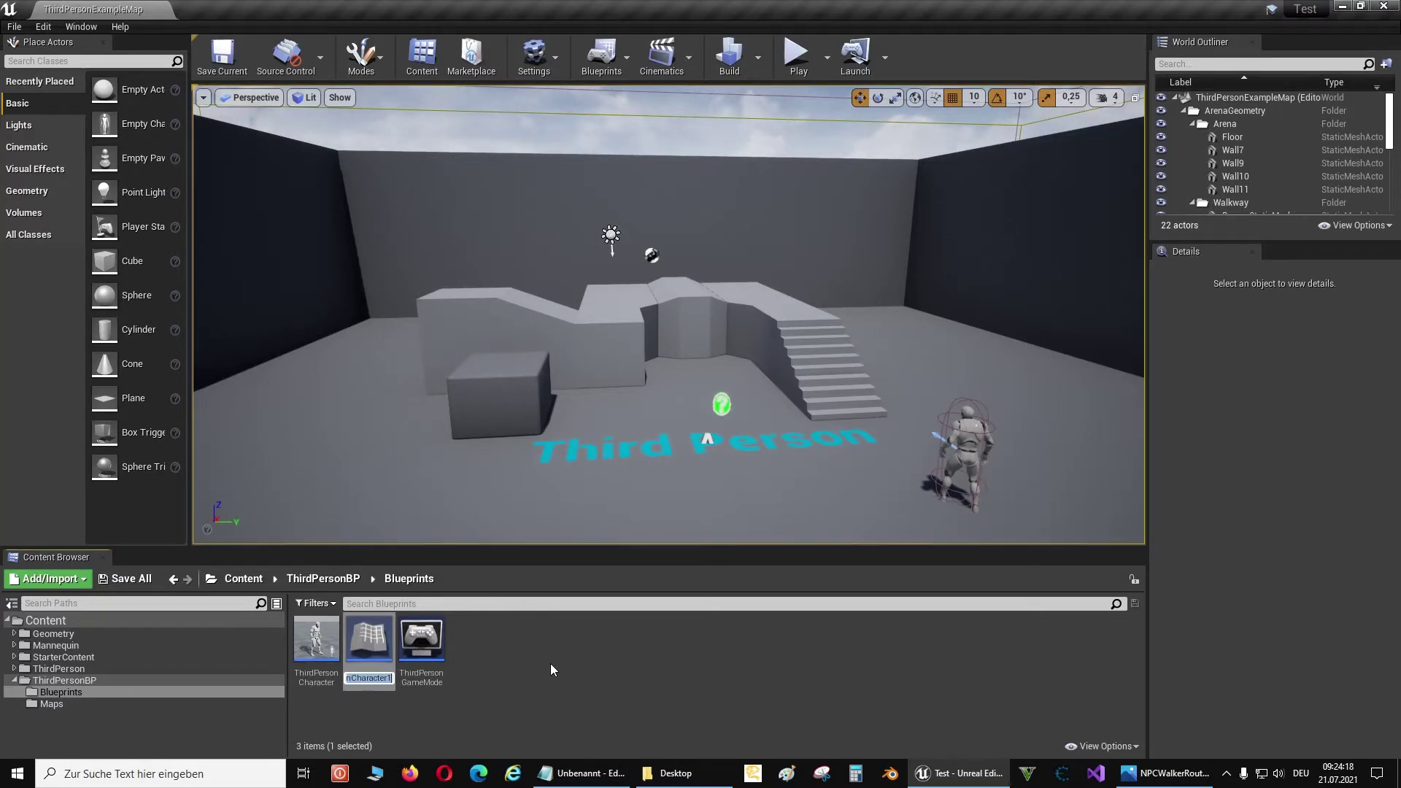
{"action": "type", "text": "K"}
{"action": "type", "text": "I_Walker"}
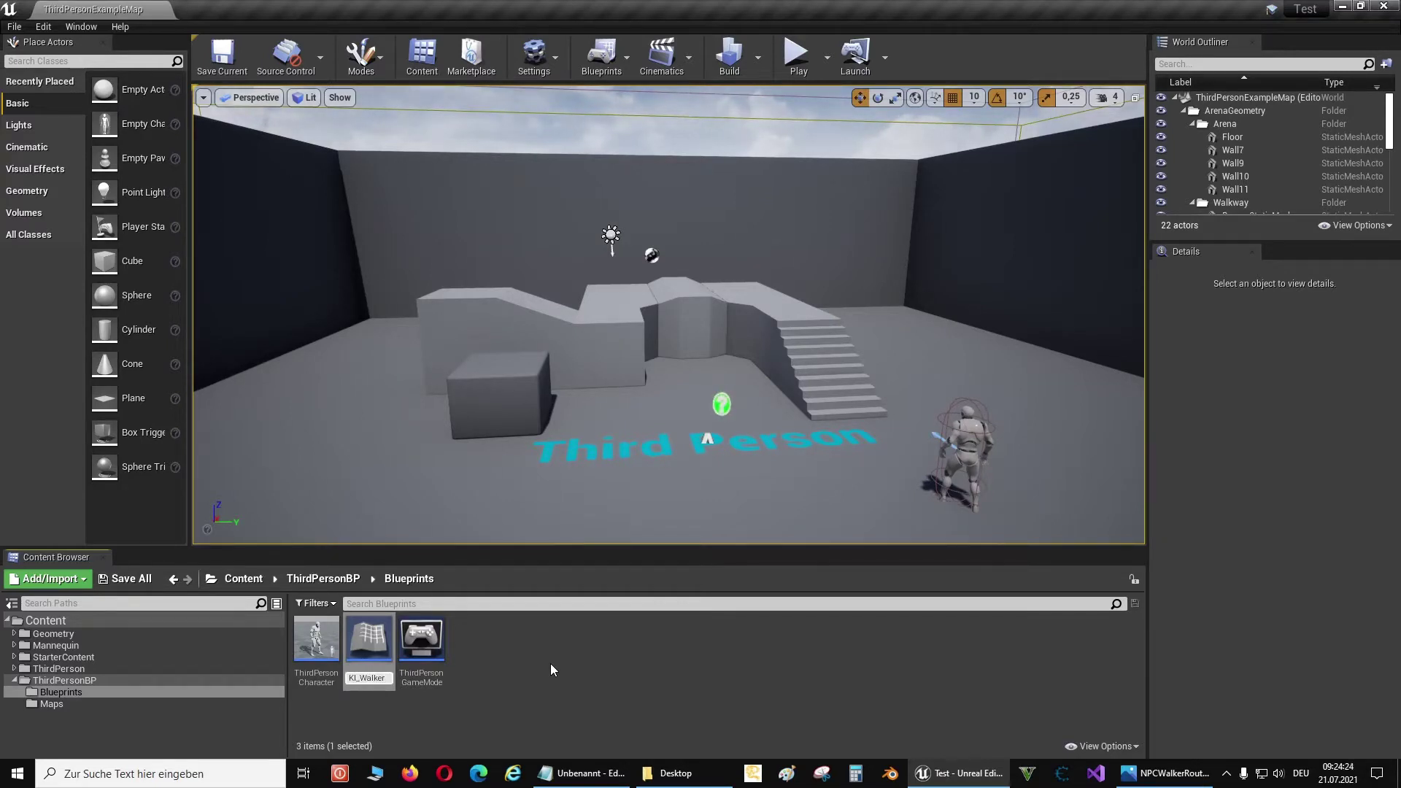
{"action": "key", "text": "Return"}
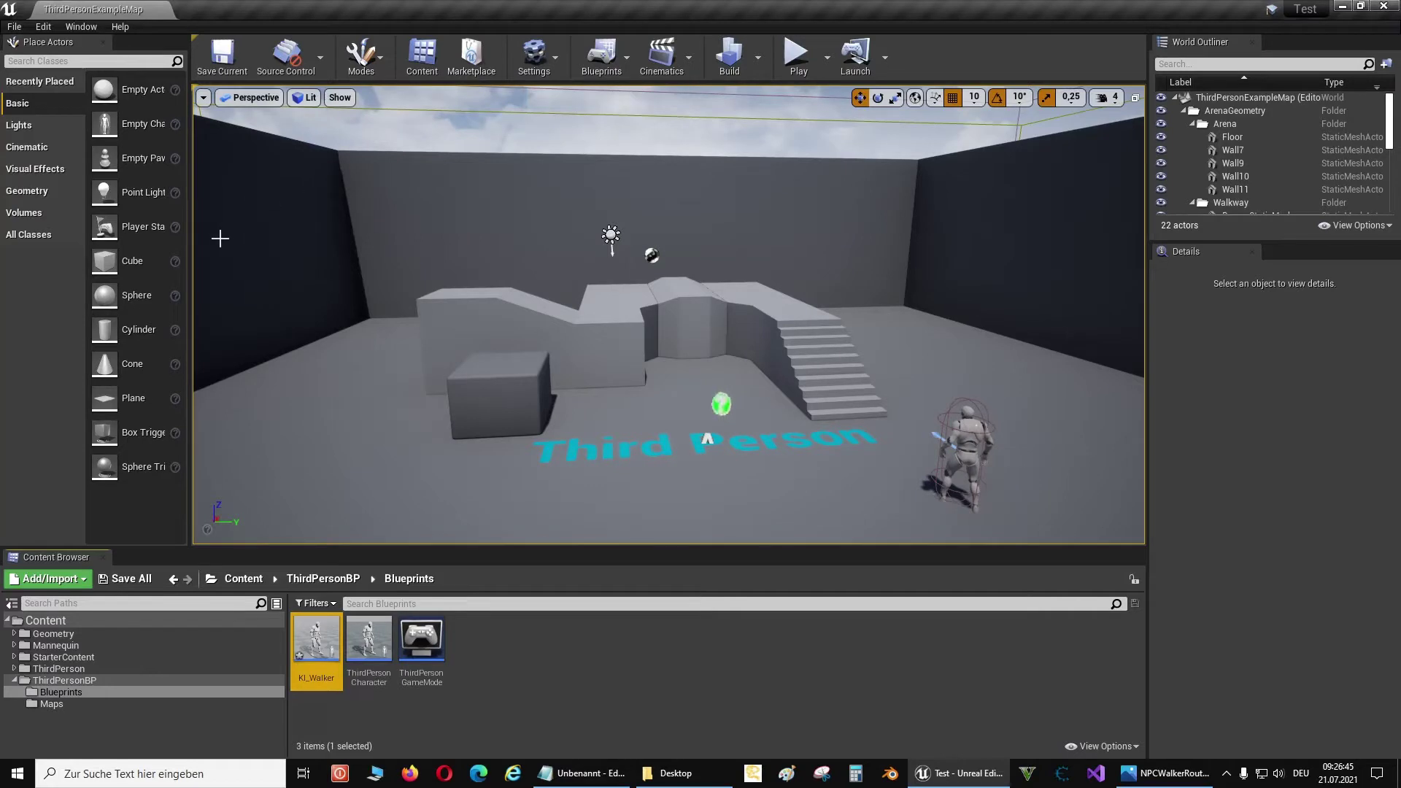
Place a Nav Mesh Bounds Volume from the Volumes list near the stairs
{"action": "left_click_drag", "start_coordinate": [190, 222], "coordinate": [246, 222]}
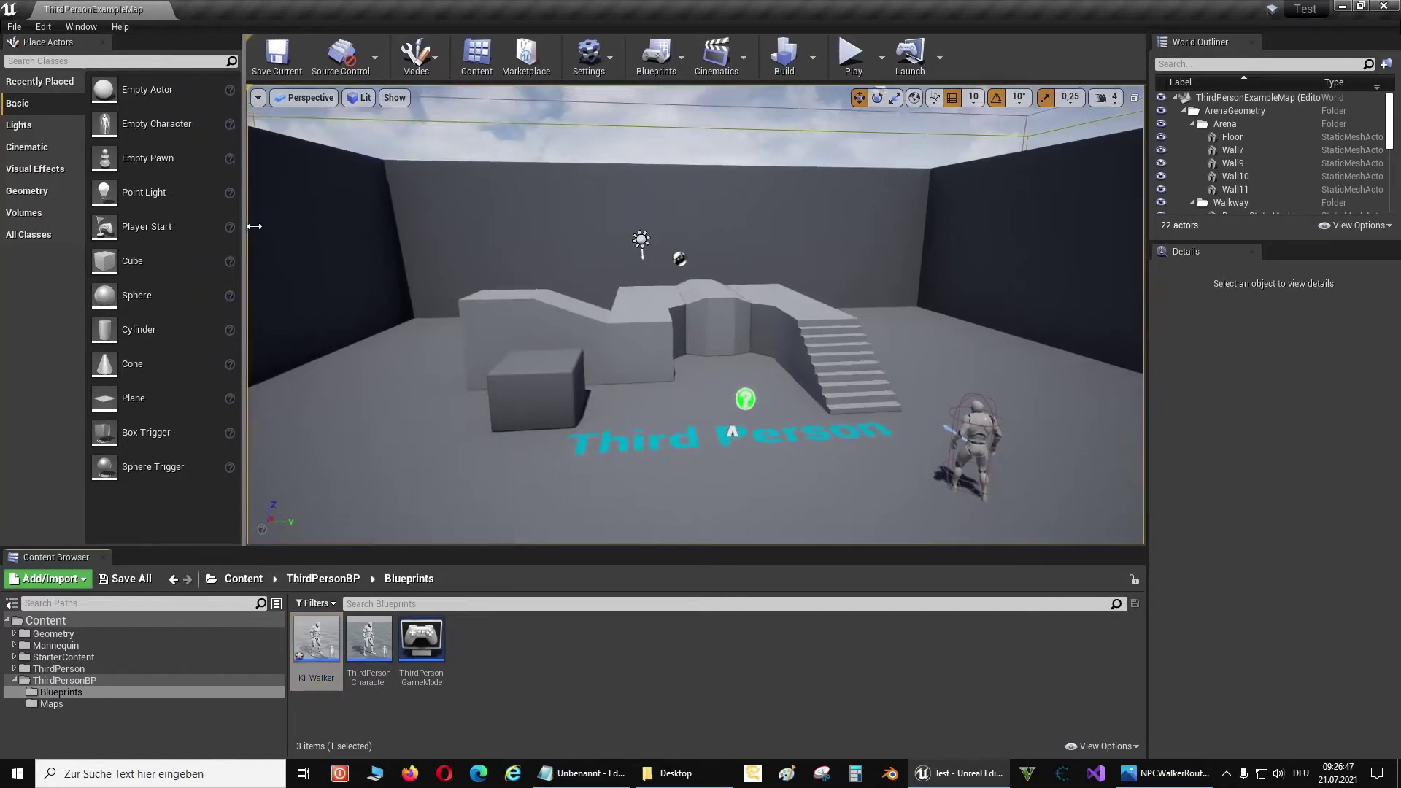
{"action": "left_click", "coordinate": [44, 220]}
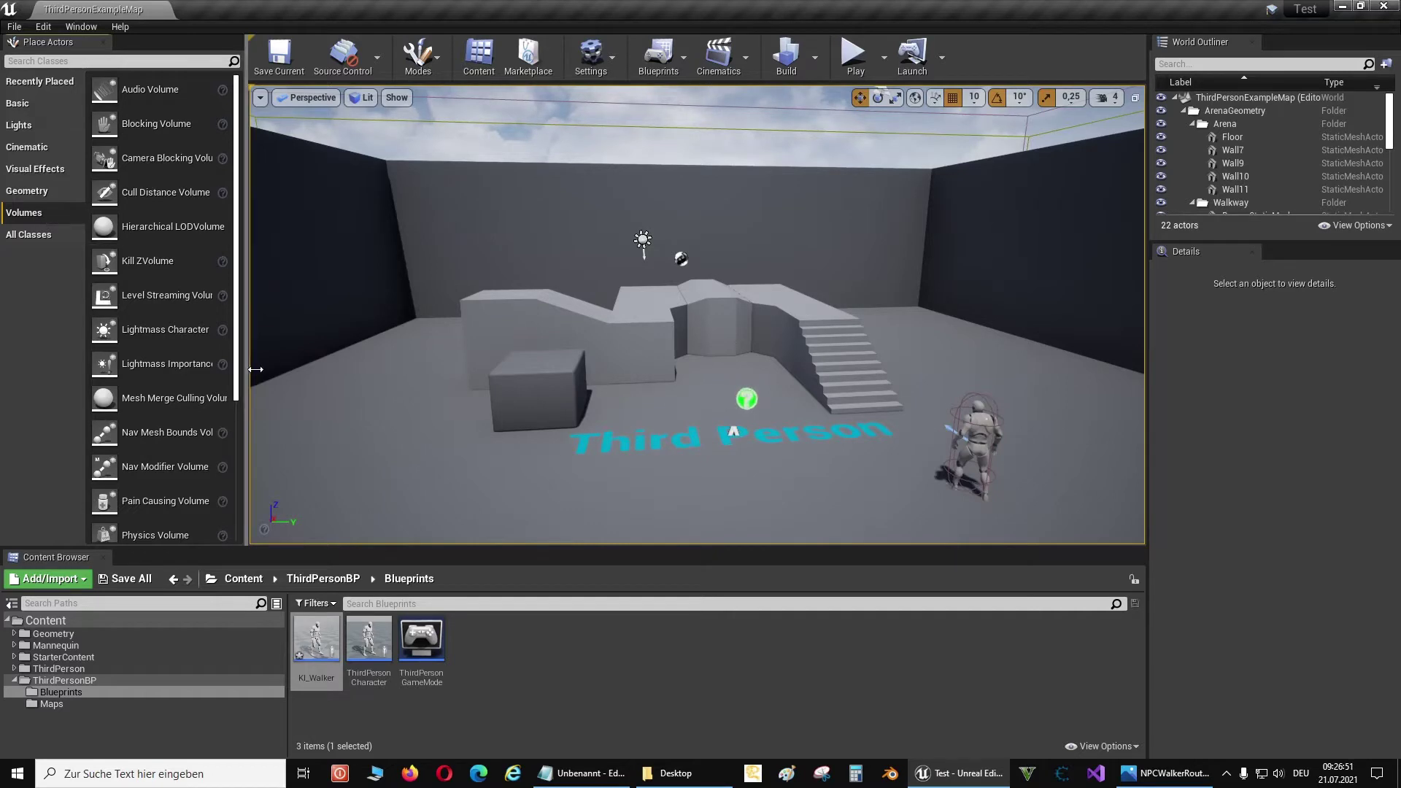
{"action": "left_click_drag", "start_coordinate": [246, 438], "coordinate": [293, 438]}
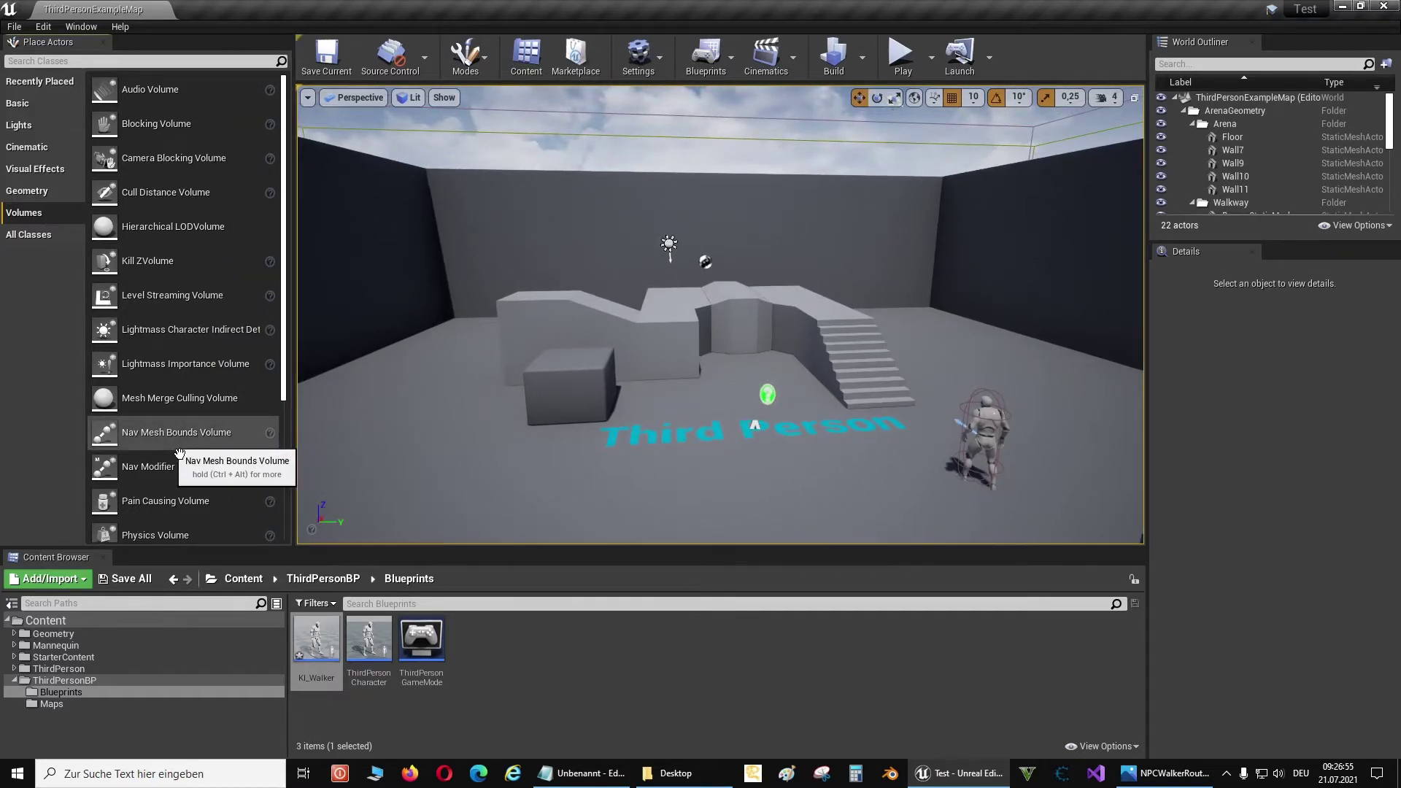
{"action": "left_click_drag", "start_coordinate": [179, 453], "coordinate": [738, 403]}
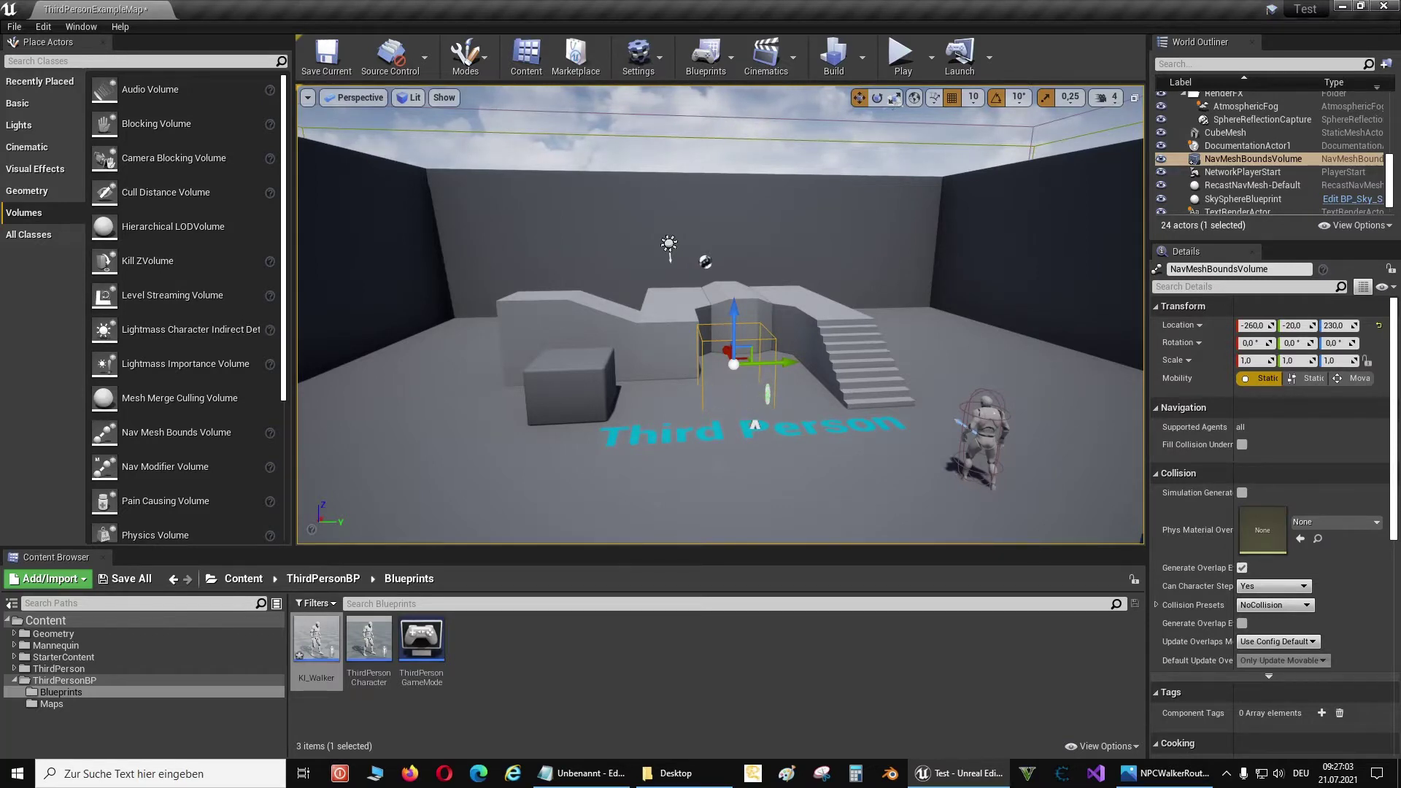
Scale the volume to 14.25 × 15.0 × 8.25 so the green navigation covers the floor
{"action": "left_click", "coordinate": [894, 97]}
{"action": "left_click_drag", "start_coordinate": [781, 363], "coordinate": [832, 363]}
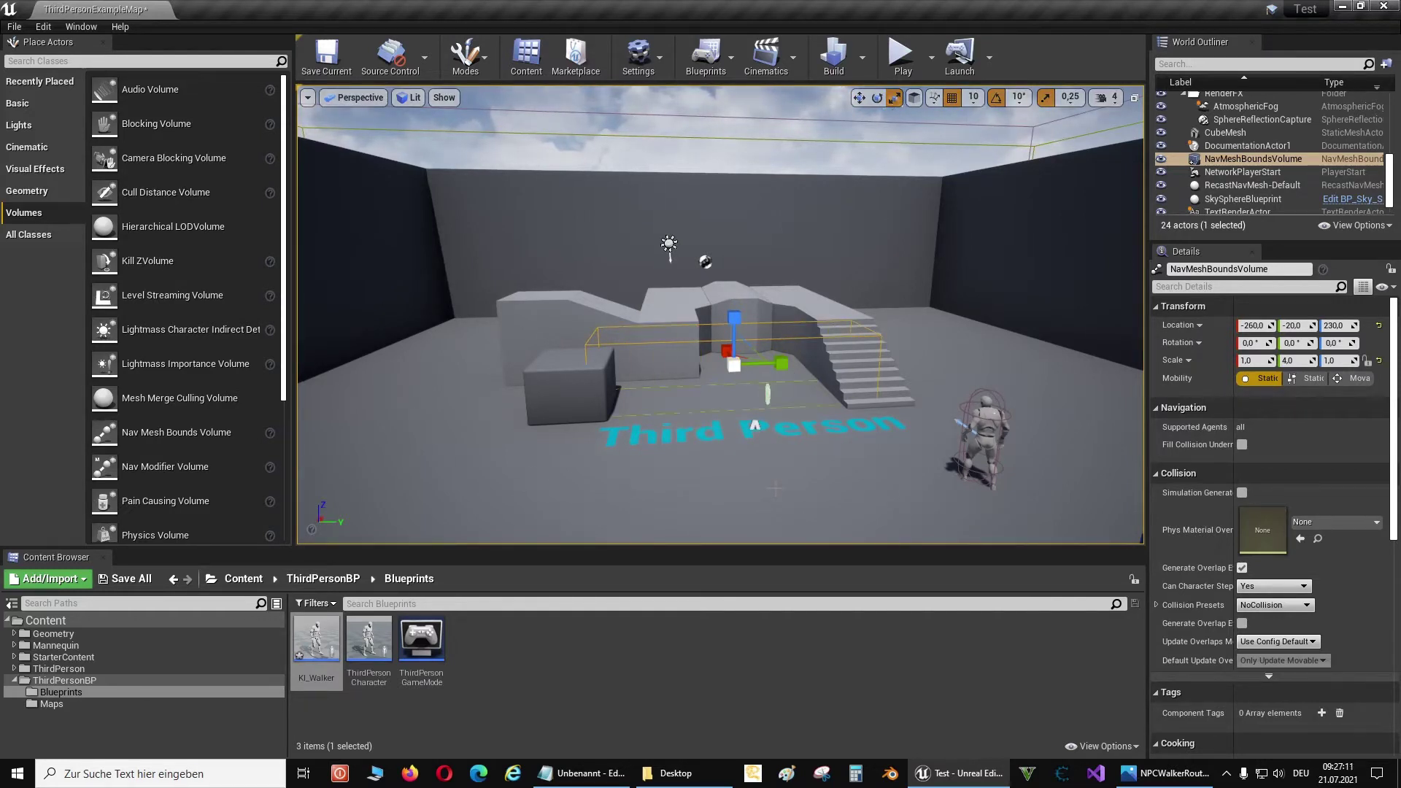
{"action": "key", "text": "p"}
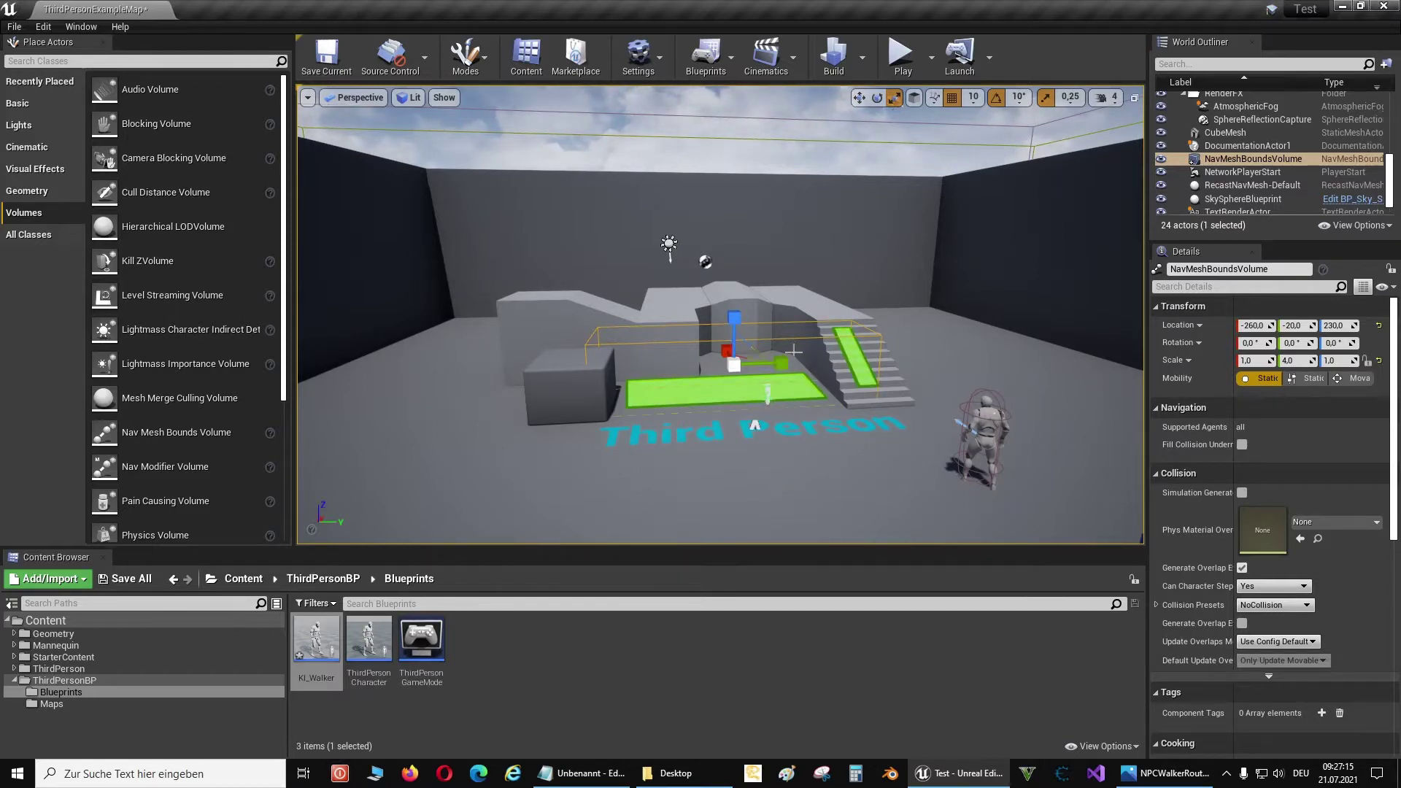
{"action": "mouse_move", "coordinate": [781, 363]}
{"action": "left_mouse_down"}
{"action": "mouse_move", "coordinate": [949, 362]}
{"action": "mouse_move", "coordinate": [730, 358]}
{"action": "mouse_move", "coordinate": [729, 409]}
{"action": "left_mouse_up"}
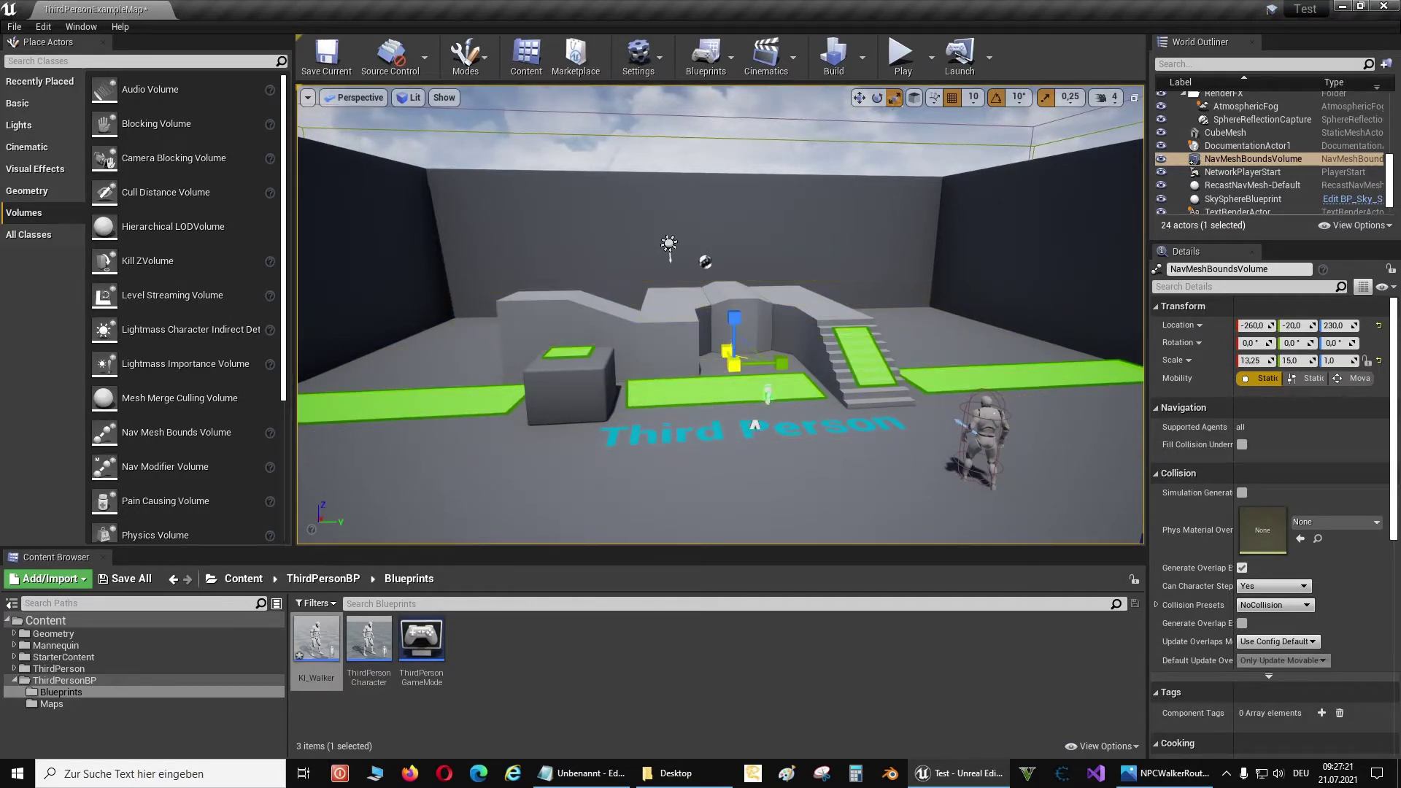
{"action": "mouse_move", "coordinate": [727, 351]}
{"action": "left_mouse_down"}
{"action": "mouse_move", "coordinate": [729, 365]}
{"action": "mouse_move", "coordinate": [734, 292]}
{"action": "left_mouse_up"}
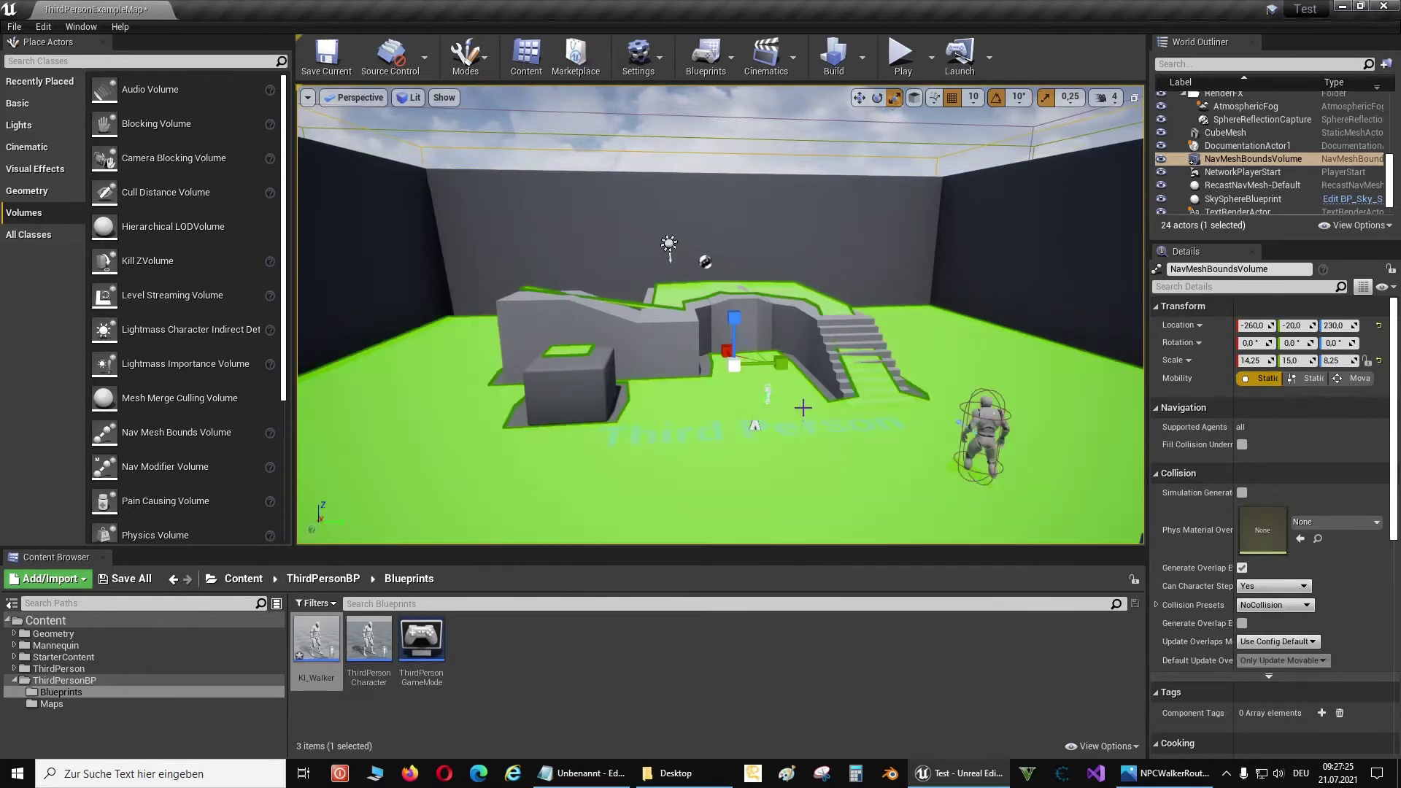
{"action": "mouse_move", "coordinate": [734, 292]}
{"action": "right_mouse_down"}
{"action": "mouse_move", "coordinate": [744, 336]}
{"action": "mouse_move", "coordinate": [677, 330]}
{"action": "right_mouse_up"}
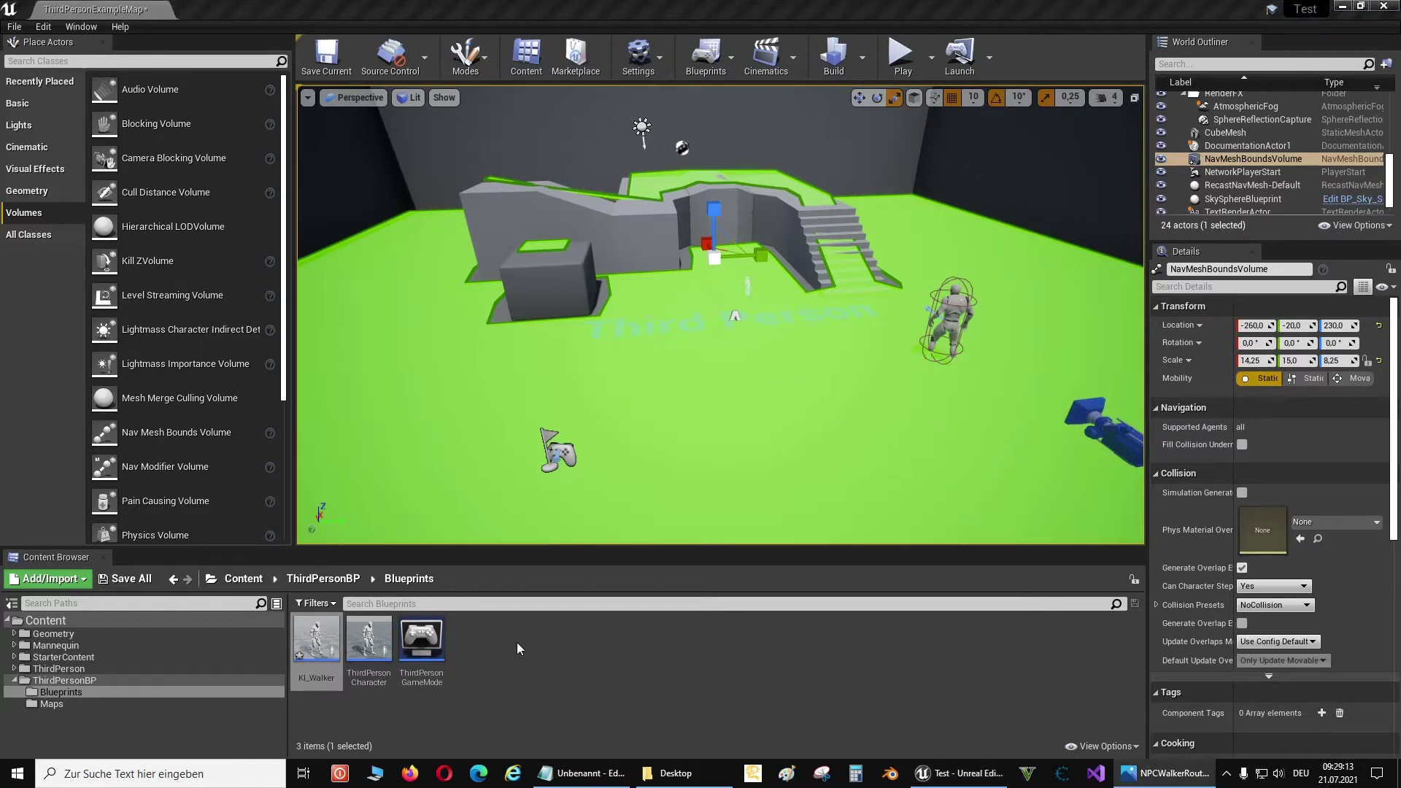
Place a KI_Walker near the stairs, rotated to 200° and raised to height 246
{"action": "left_click_drag", "start_coordinate": [327, 641], "coordinate": [931, 236]}
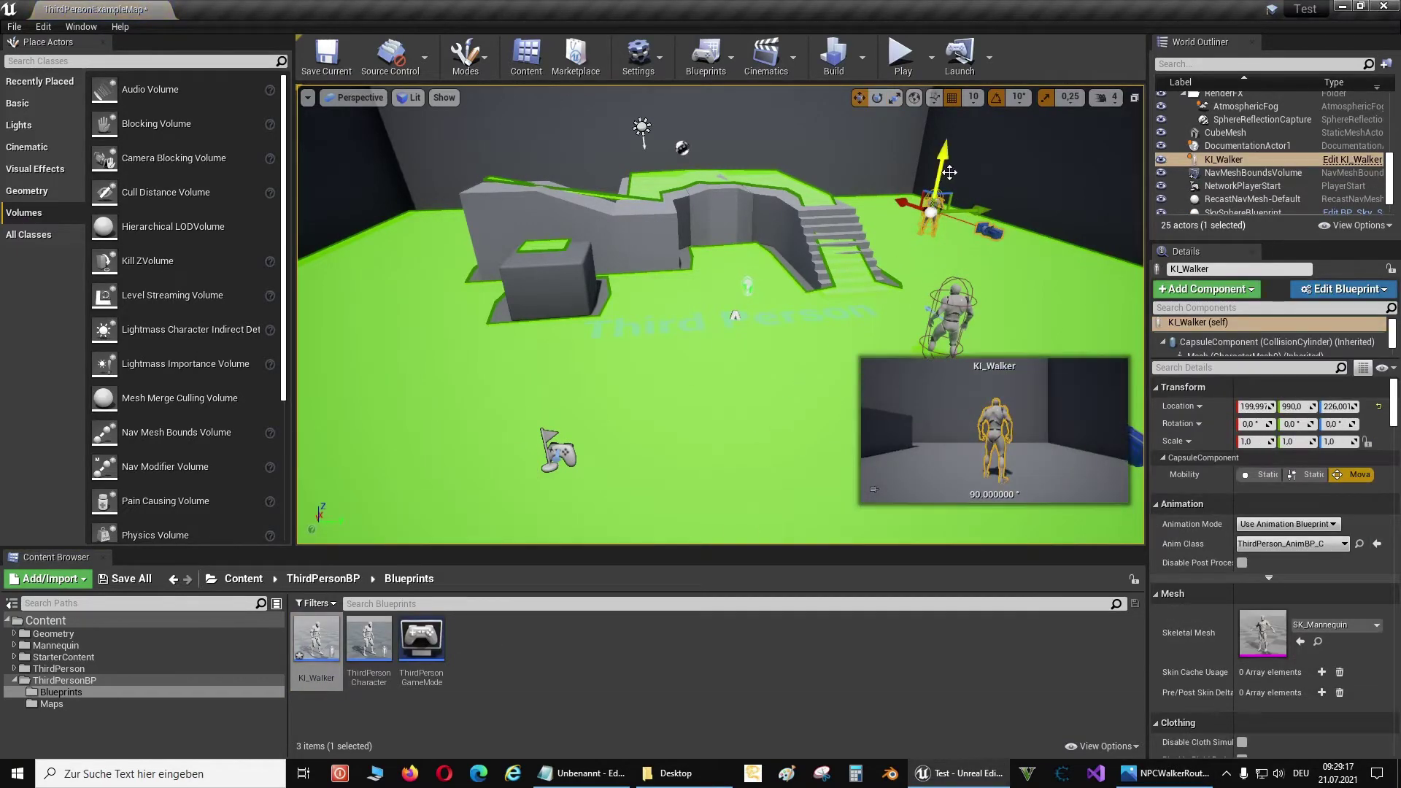
{"action": "key", "text": "e"}
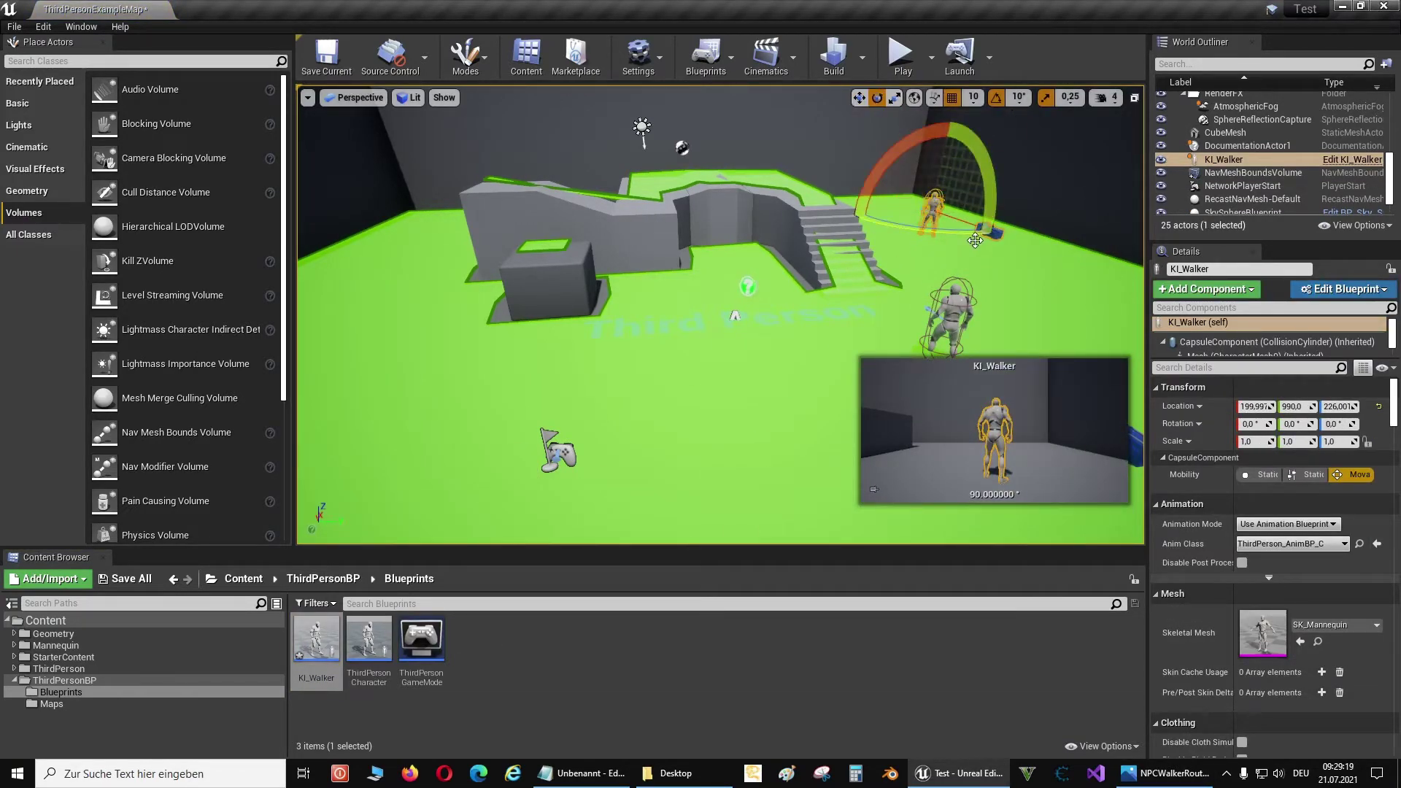
{"action": "mouse_move", "coordinate": [905, 226]}
{"action": "left_mouse_down"}
{"action": "mouse_move", "coordinate": [850, 209]}
{"action": "mouse_move", "coordinate": [983, 267]}
{"action": "mouse_move", "coordinate": [1021, 219]}
{"action": "mouse_move", "coordinate": [1007, 211]}
{"action": "left_mouse_up"}
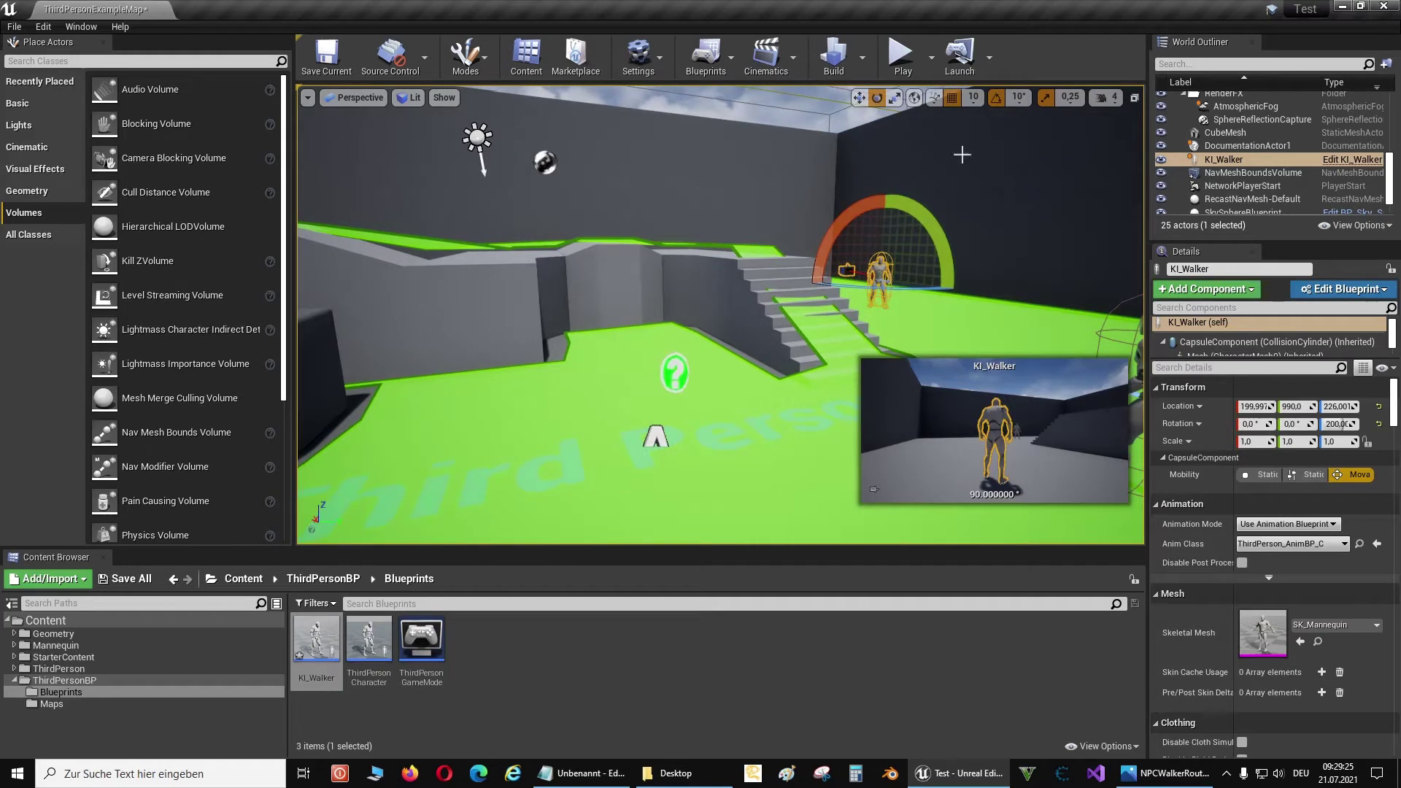
{"action": "left_click", "coordinate": [859, 97]}
{"action": "left_click_drag", "start_coordinate": [884, 224], "coordinate": [885, 215]}
{"action": "left_click_drag", "start_coordinate": [729, 306], "coordinate": [715, 277]}
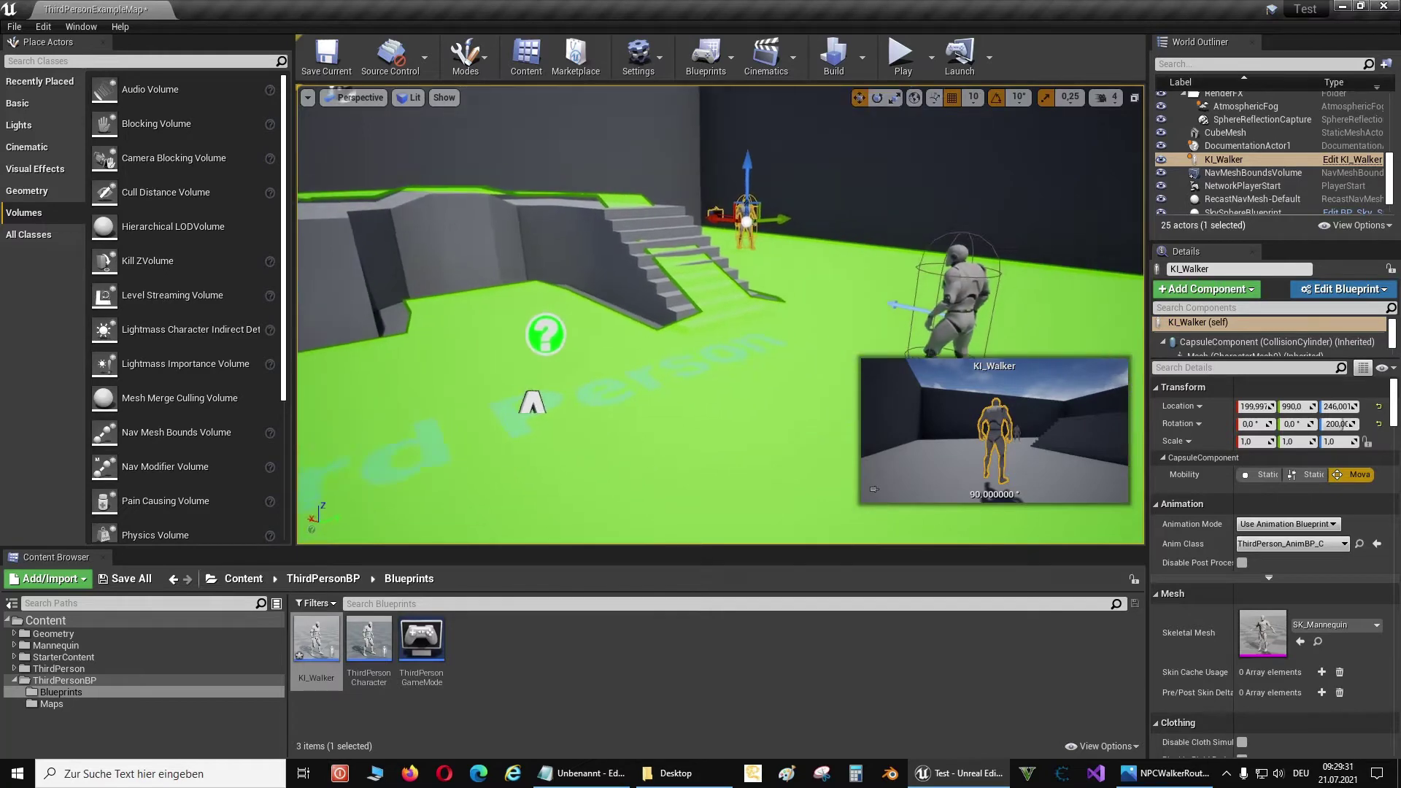
{"action": "right_click_drag", "start_coordinate": [999, 253], "coordinate": [999, 253]}
Move the ThirdPersonCharacter's FollowCamera along X to 410
{"action": "left_click", "coordinate": [975, 237]}
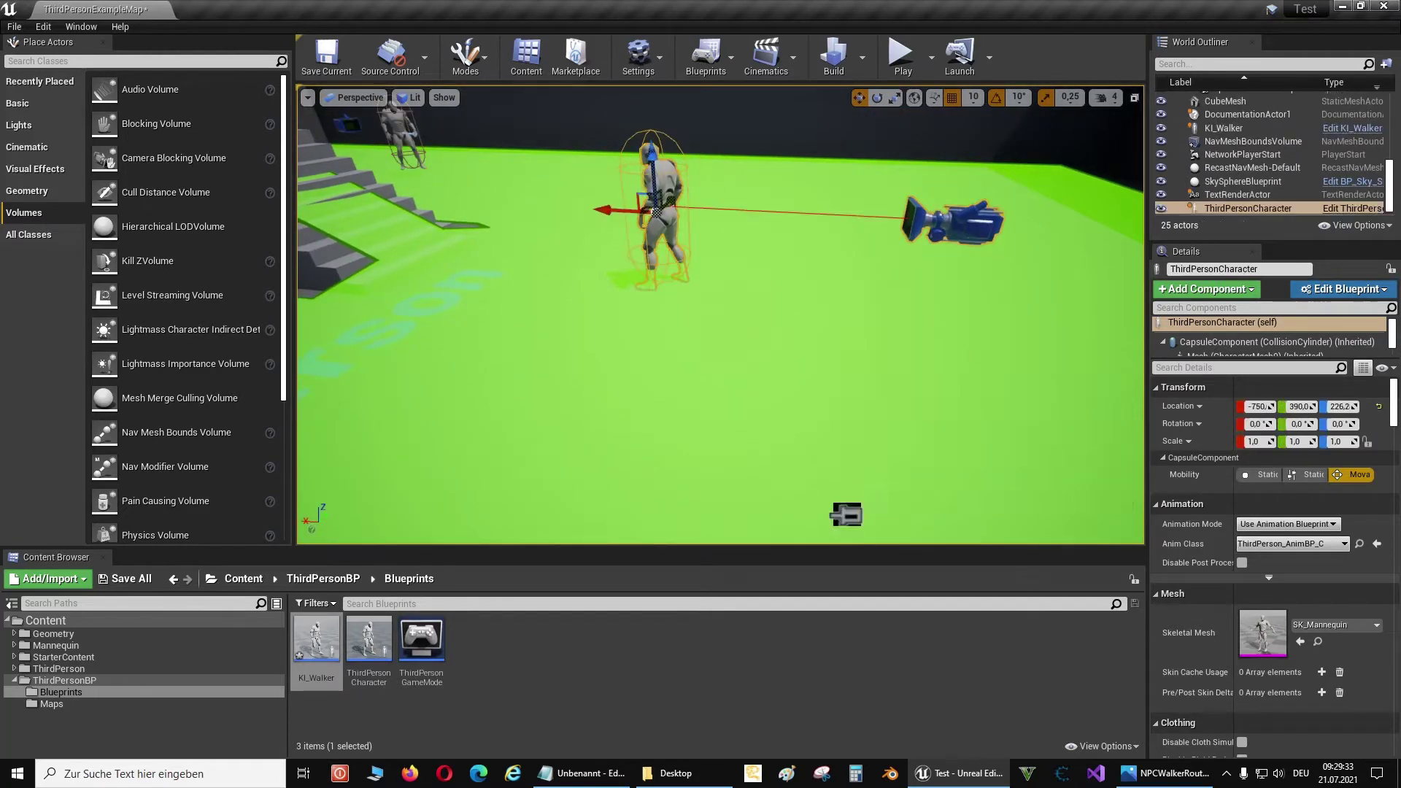
{"action": "left_click_drag", "start_coordinate": [981, 237], "coordinate": [913, 228]}
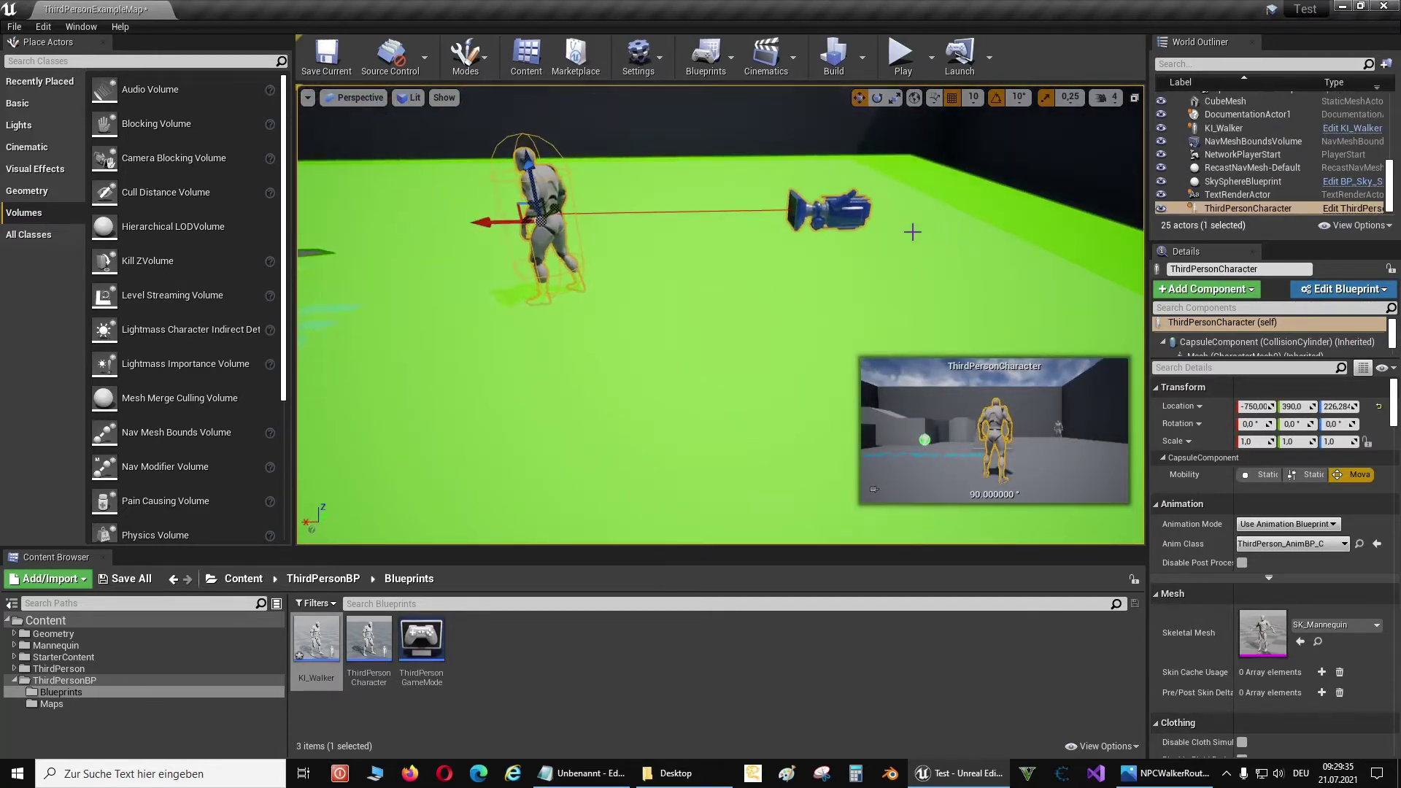
{"action": "left_click", "coordinate": [853, 224]}
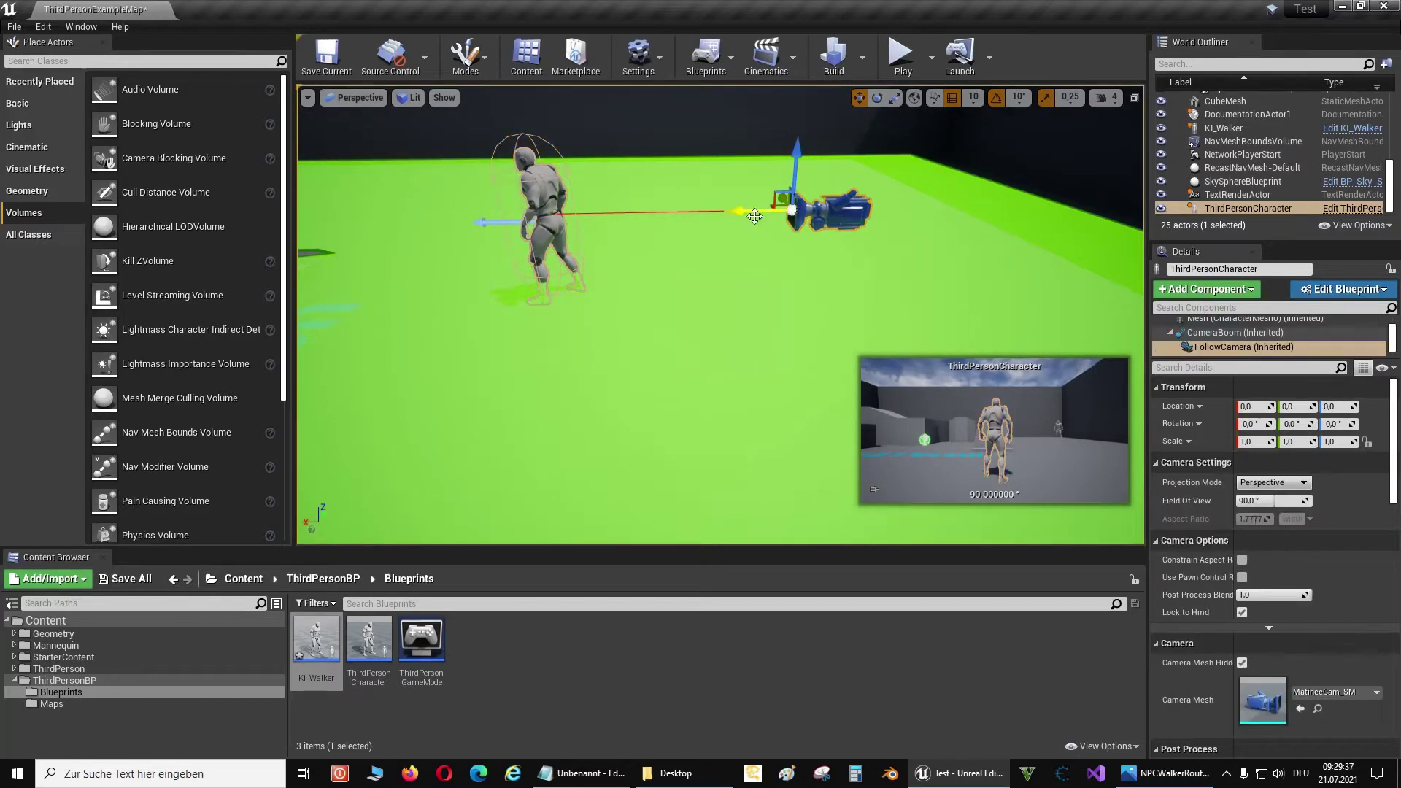
{"action": "left_click_drag", "start_coordinate": [752, 212], "coordinate": [395, 217]}
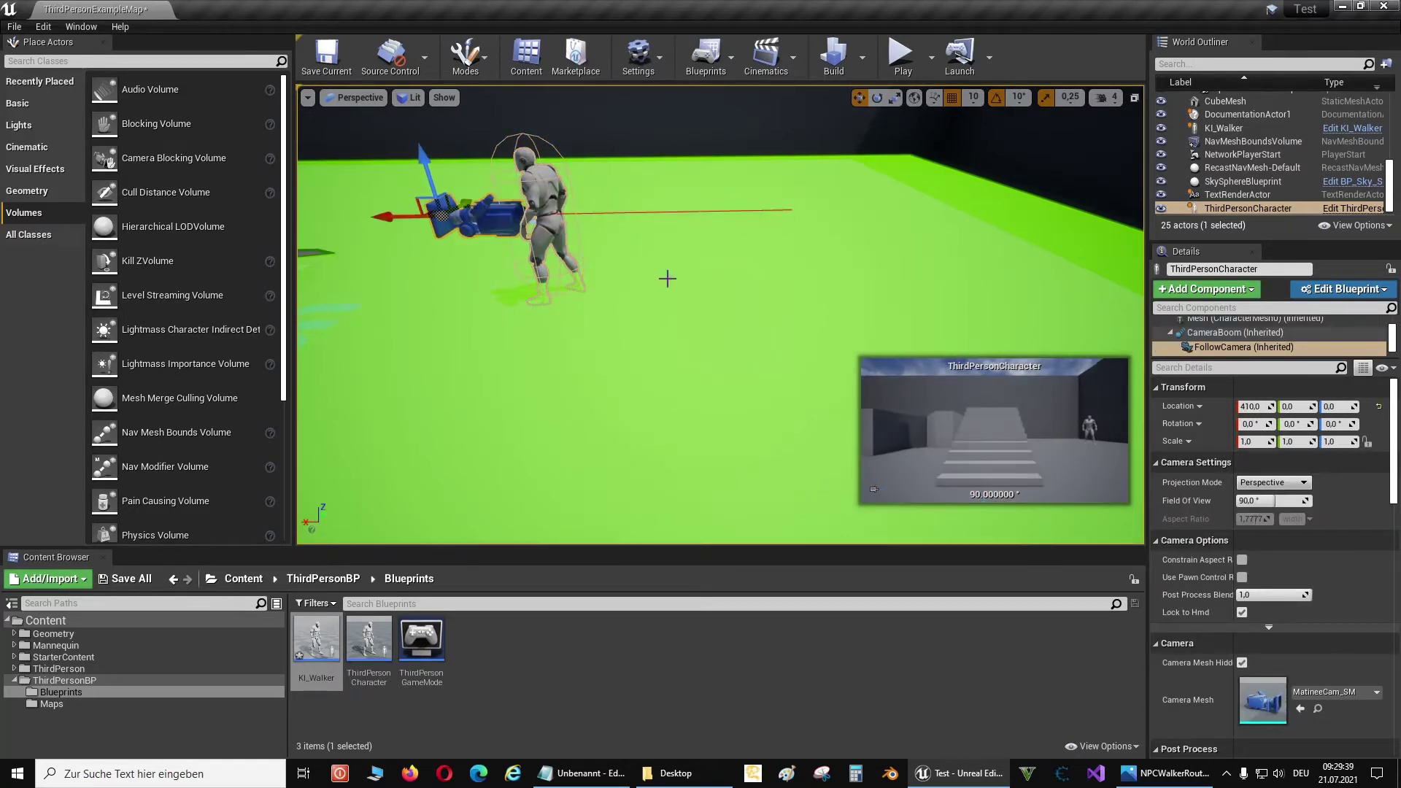
Reselect the ThirdPersonCharacter and move it along X to -1270
{"action": "left_click", "coordinate": [571, 219]}
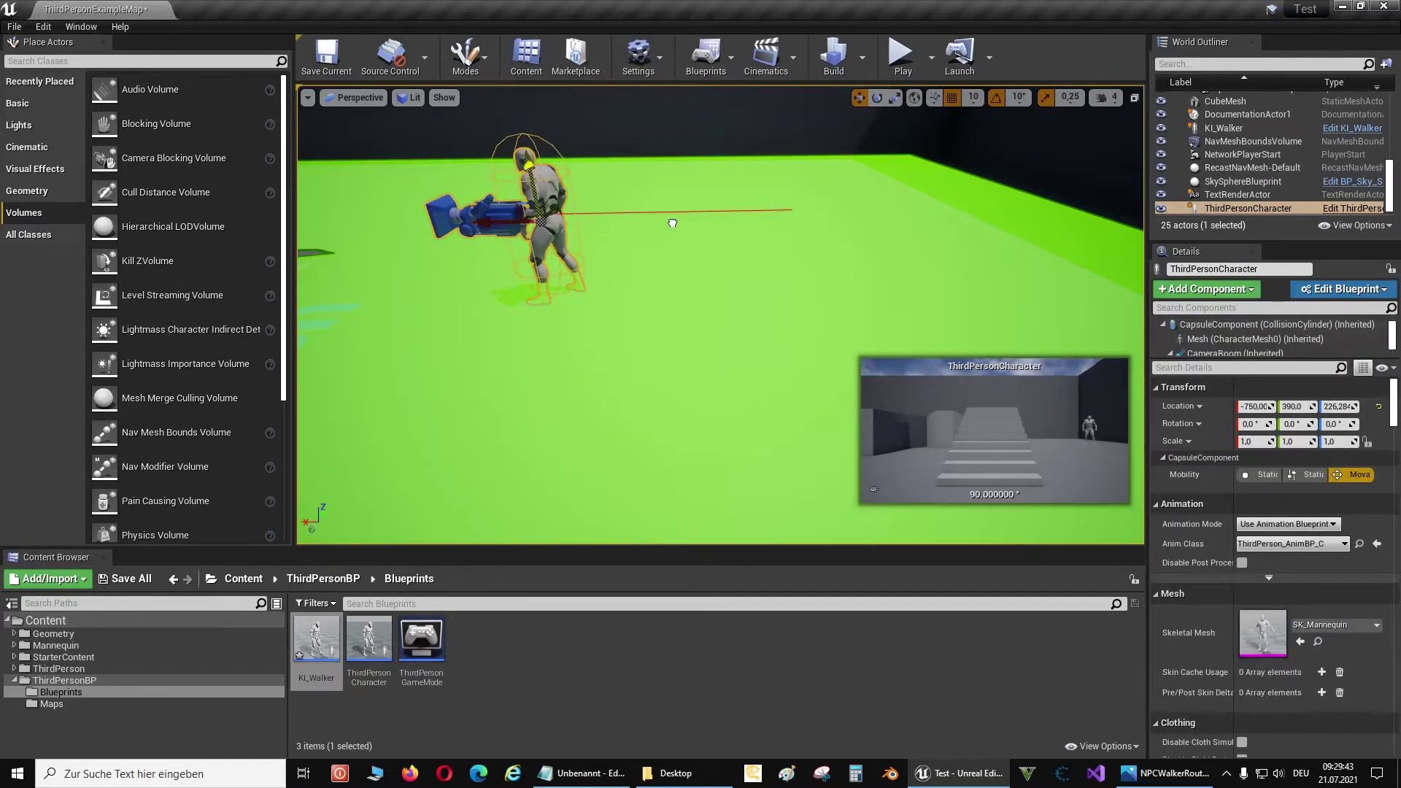
{"action": "left_click", "coordinate": [587, 266]}
{"action": "left_click", "coordinate": [540, 218]}
{"action": "left_click_drag", "start_coordinate": [489, 232], "coordinate": [869, 240]}
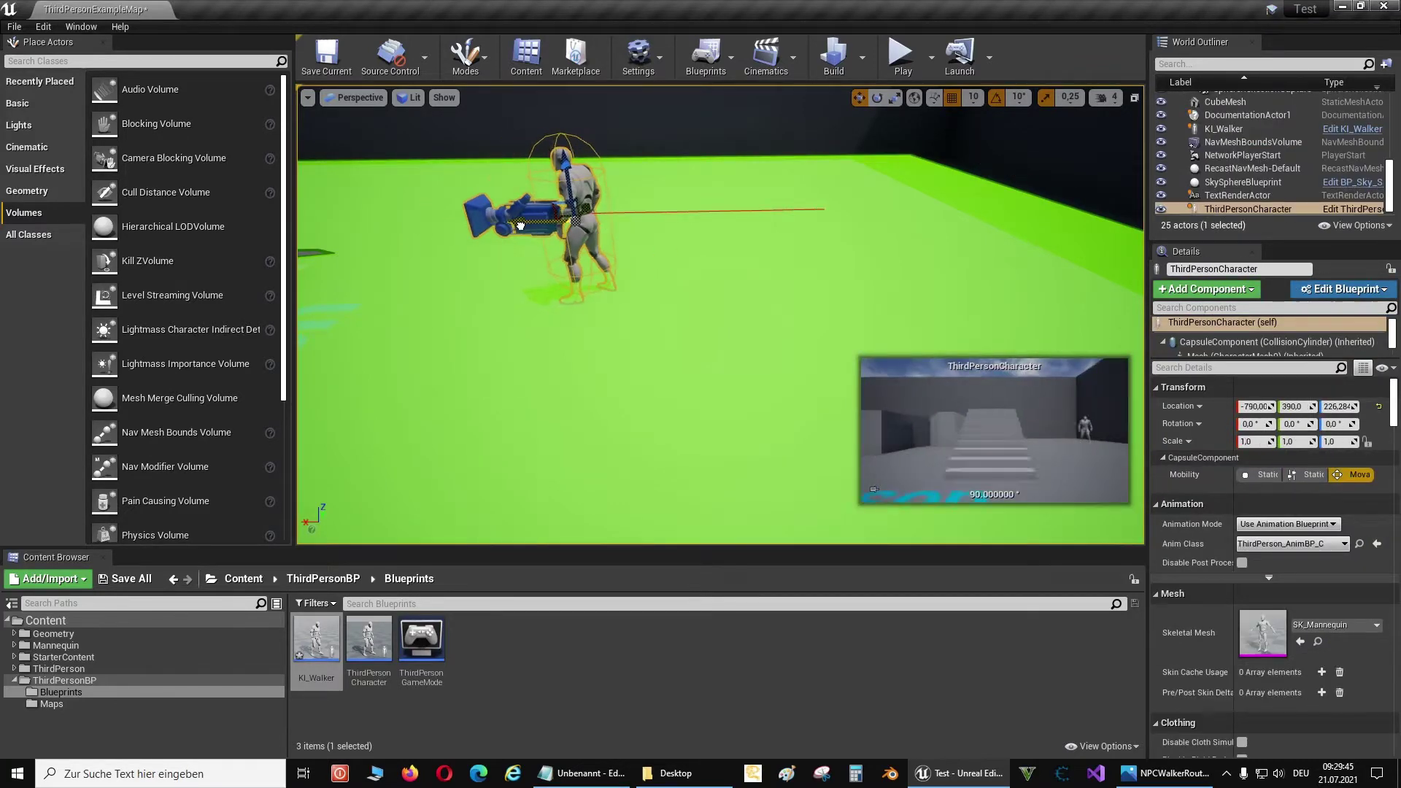
{"action": "mouse_move", "coordinate": [869, 239]}
{"action": "right_mouse_down"}
{"action": "mouse_move", "coordinate": [803, 241]}
{"action": "mouse_move", "coordinate": [874, 310]}
{"action": "mouse_move", "coordinate": [839, 313]}
{"action": "mouse_move", "coordinate": [494, 93]}
{"action": "mouse_move", "coordinate": [452, 124]}
{"action": "mouse_move", "coordinate": [885, 288]}
{"action": "right_mouse_up"}
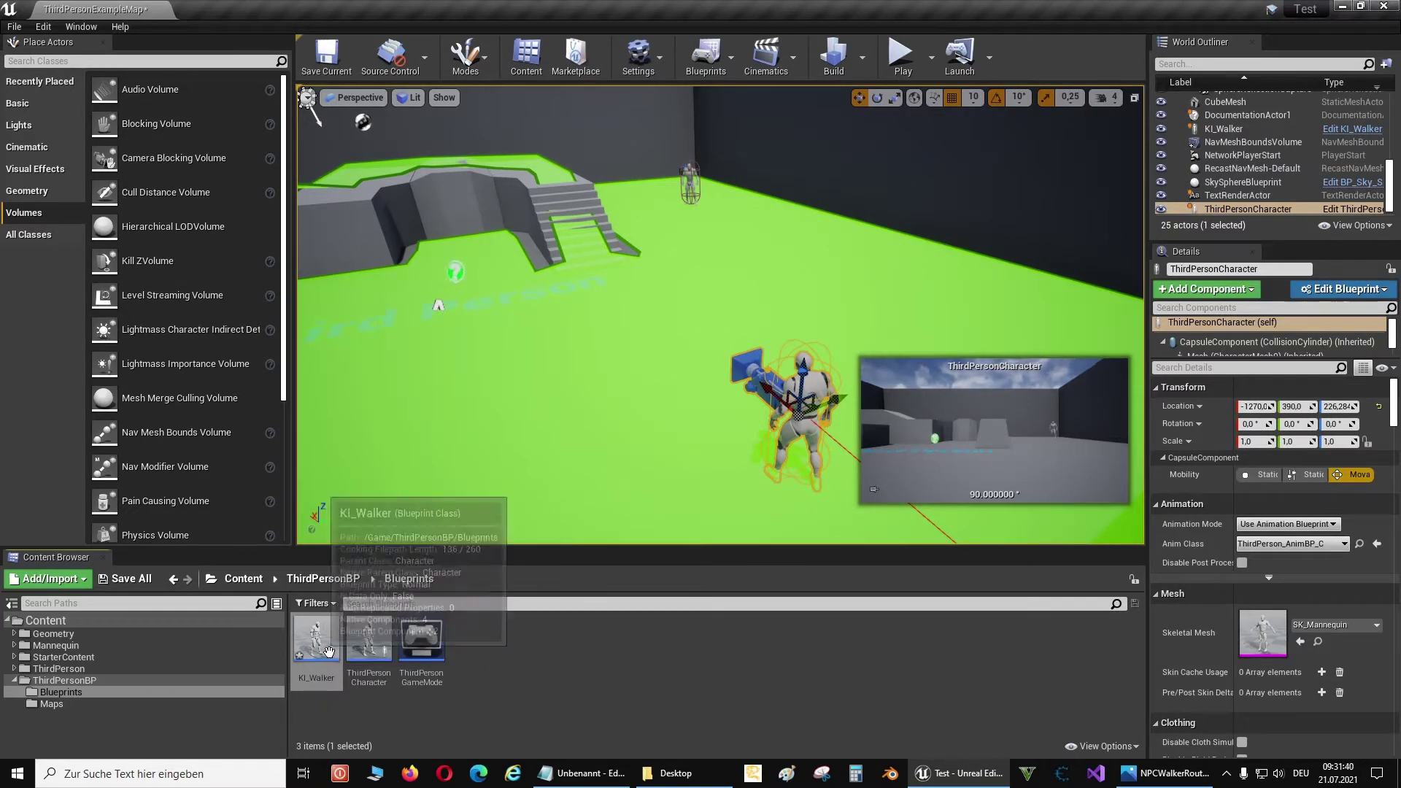
Open KI_Walker from the Content Browser and zoom its Event Graph to 1:1 on empty space
{"action": "double_click", "coordinate": [316, 639]}
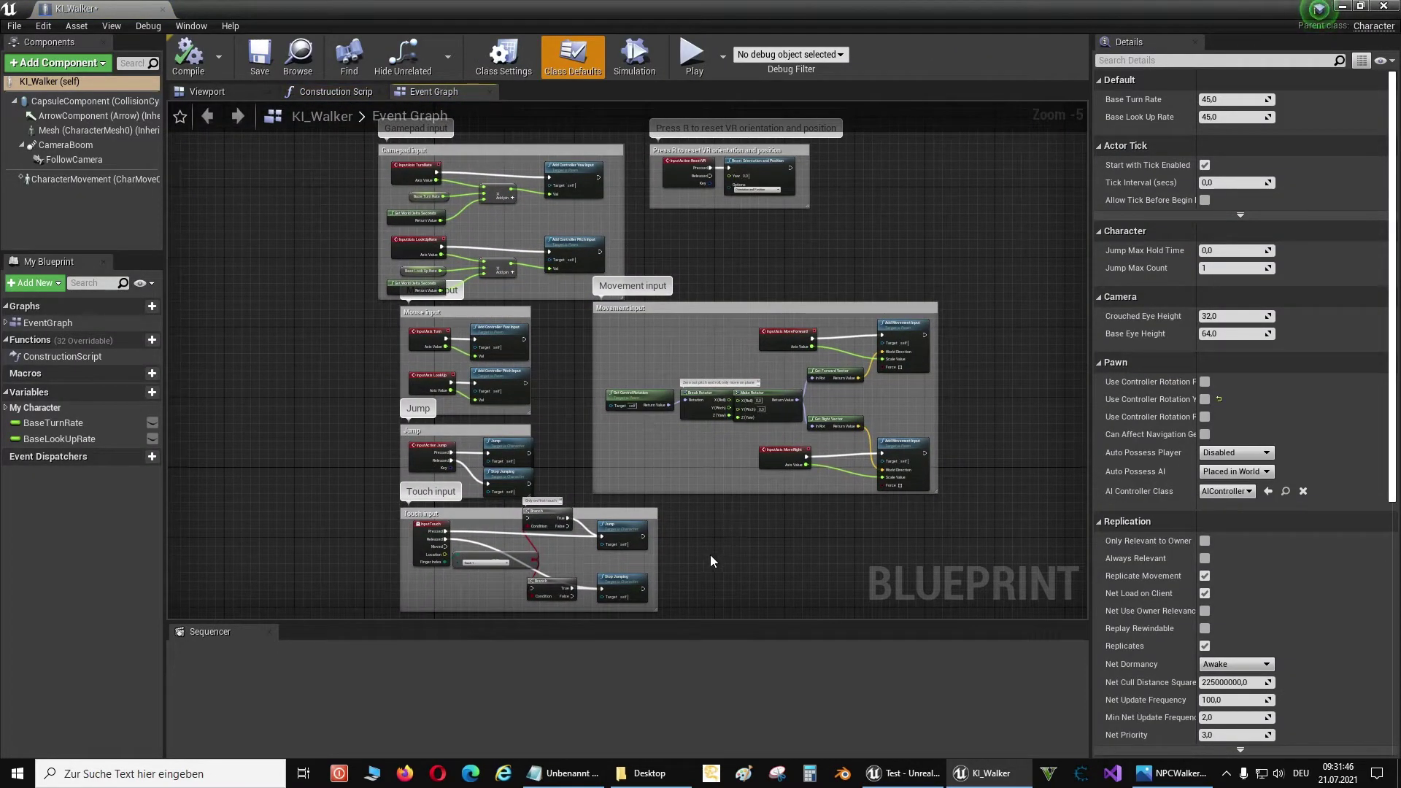
{"action": "right_click_drag", "start_coordinate": [713, 559], "coordinate": [646, 290]}
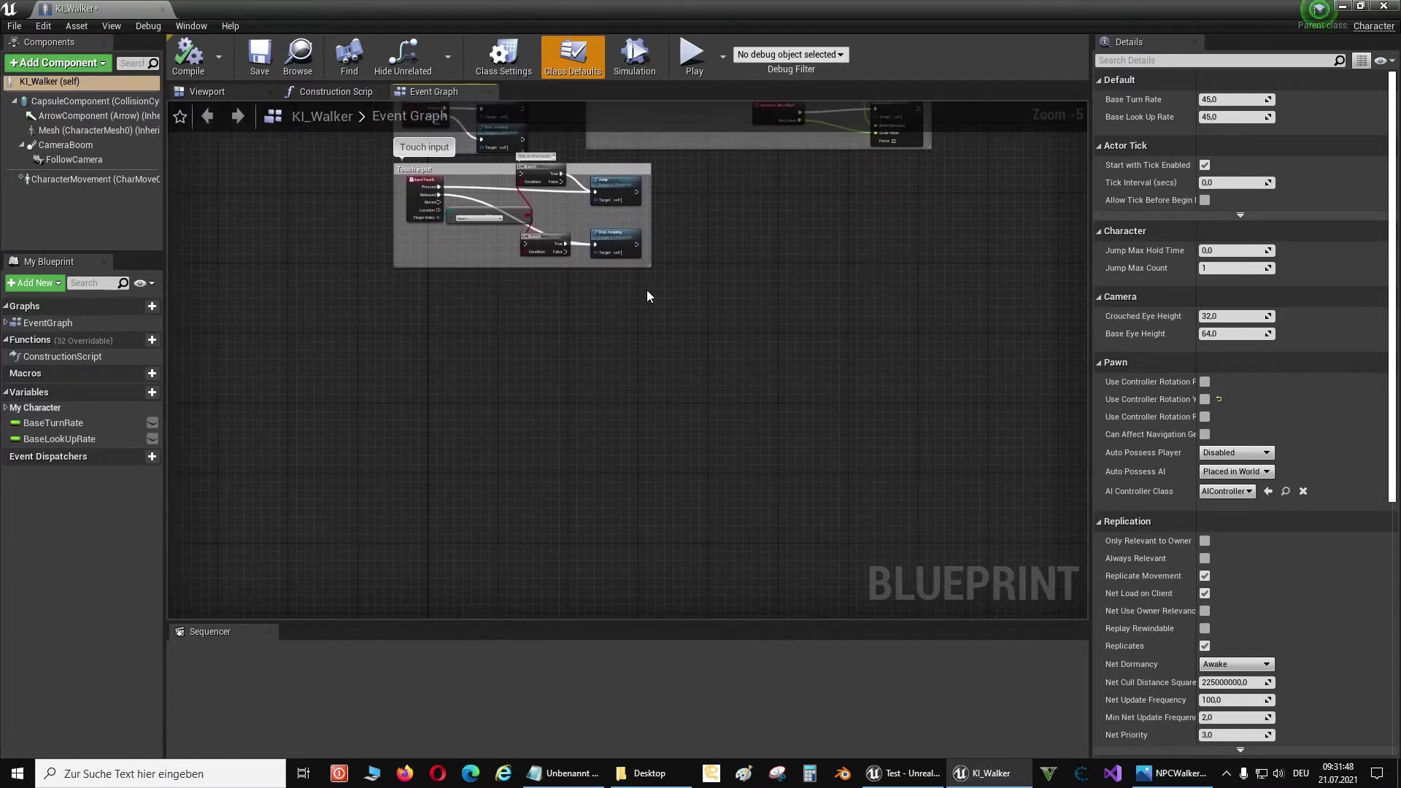
{"action": "scroll", "coordinate": [624, 350], "scroll_direction": "up", "scroll_amount": 4}
{"action": "scroll", "coordinate": [627, 357], "scroll_direction": "up", "scroll_amount": 2}
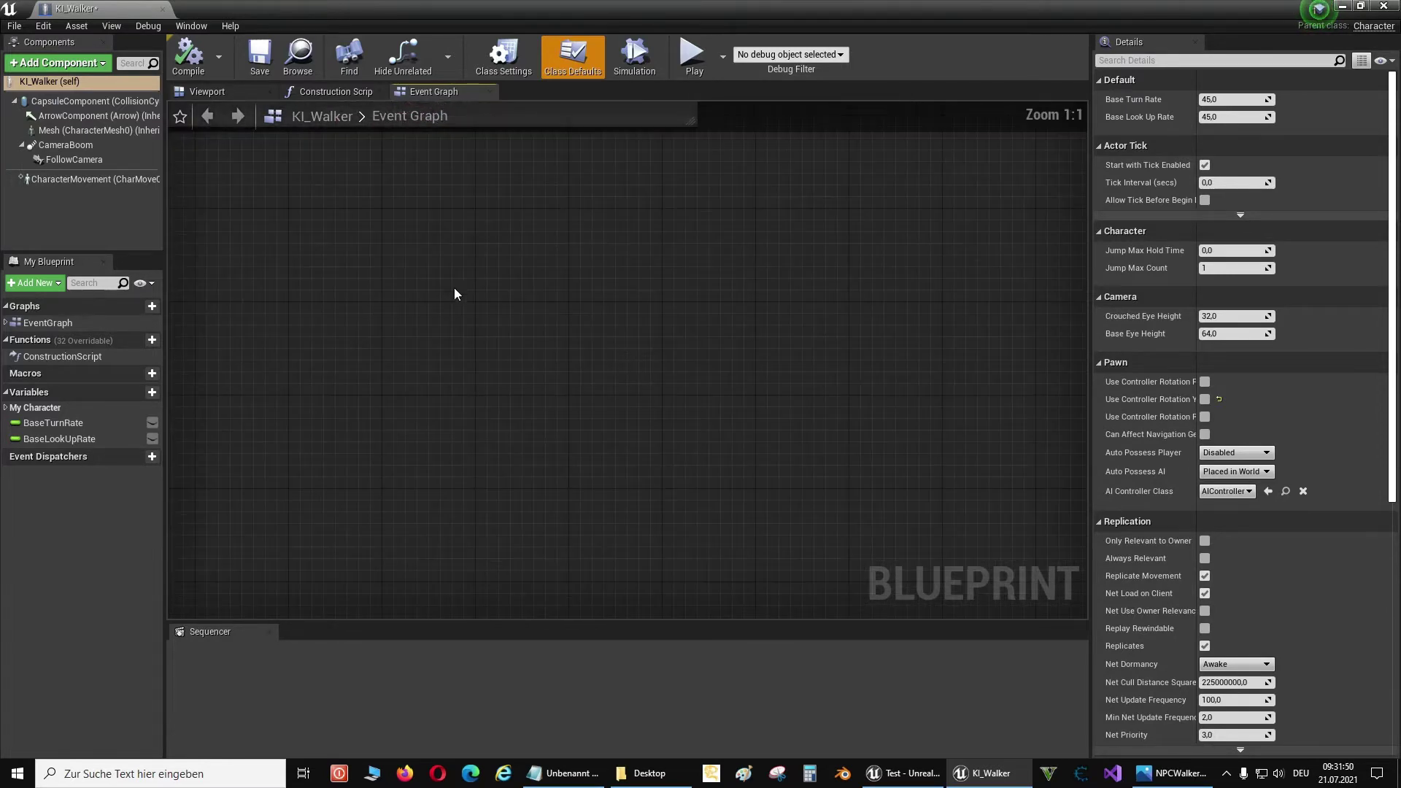
{"action": "mouse_move", "coordinate": [454, 287]}
{"action": "right_mouse_down"}
{"action": "mouse_move", "coordinate": [659, 351]}
{"action": "mouse_move", "coordinate": [691, 318]}
{"action": "right_mouse_up"}
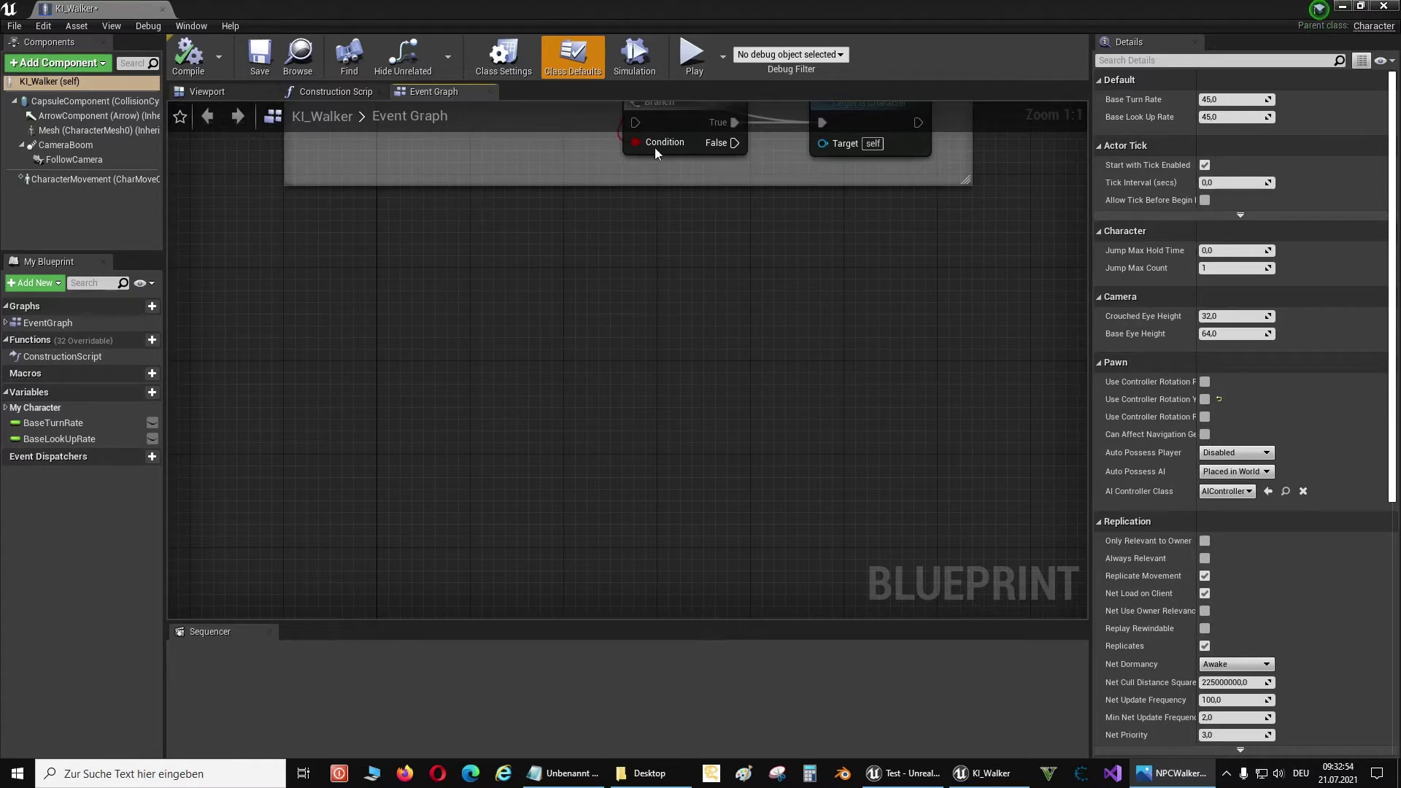
Add an Event BeginPlay node via the 'event begin' search
{"action": "right_click", "coordinate": [304, 257]}
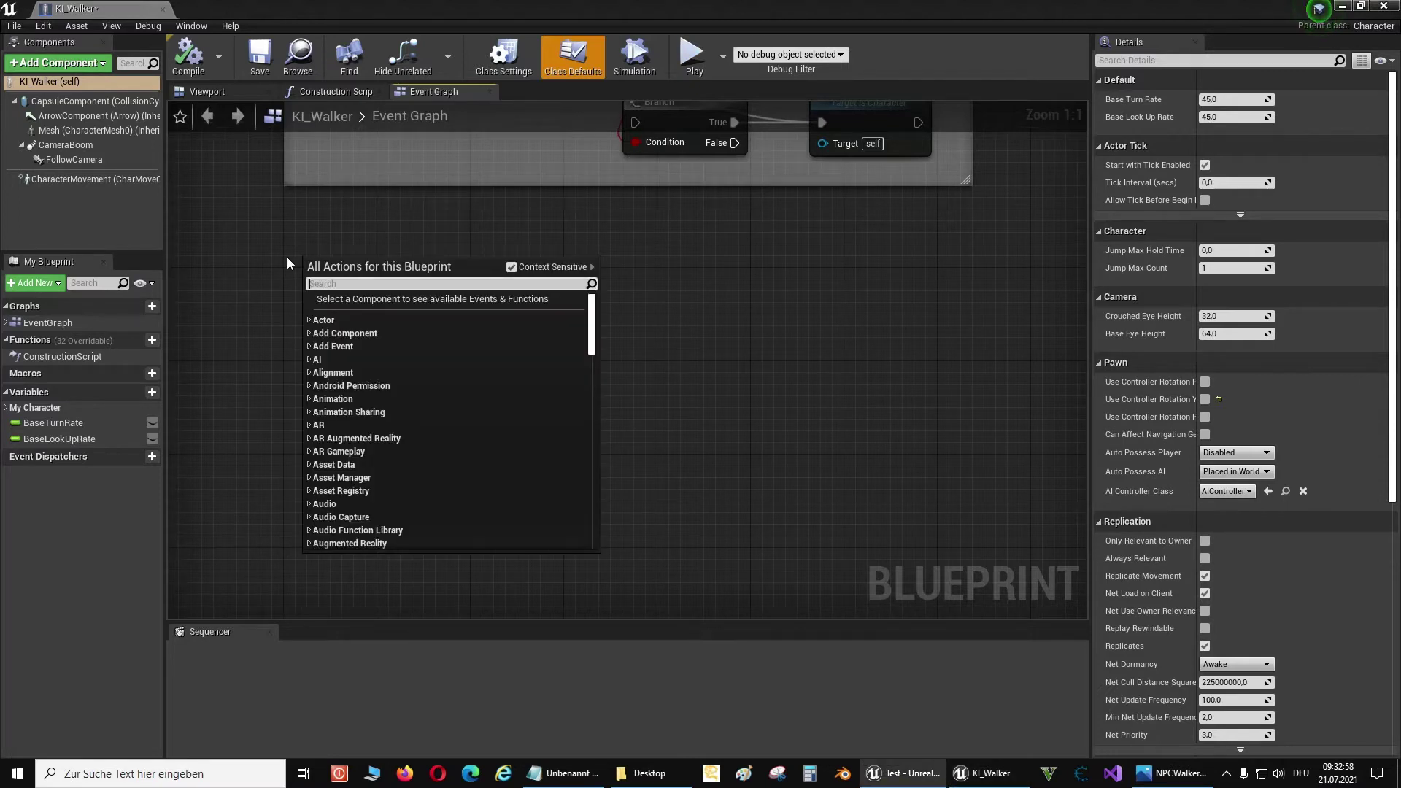
{"action": "type", "text": "event "}
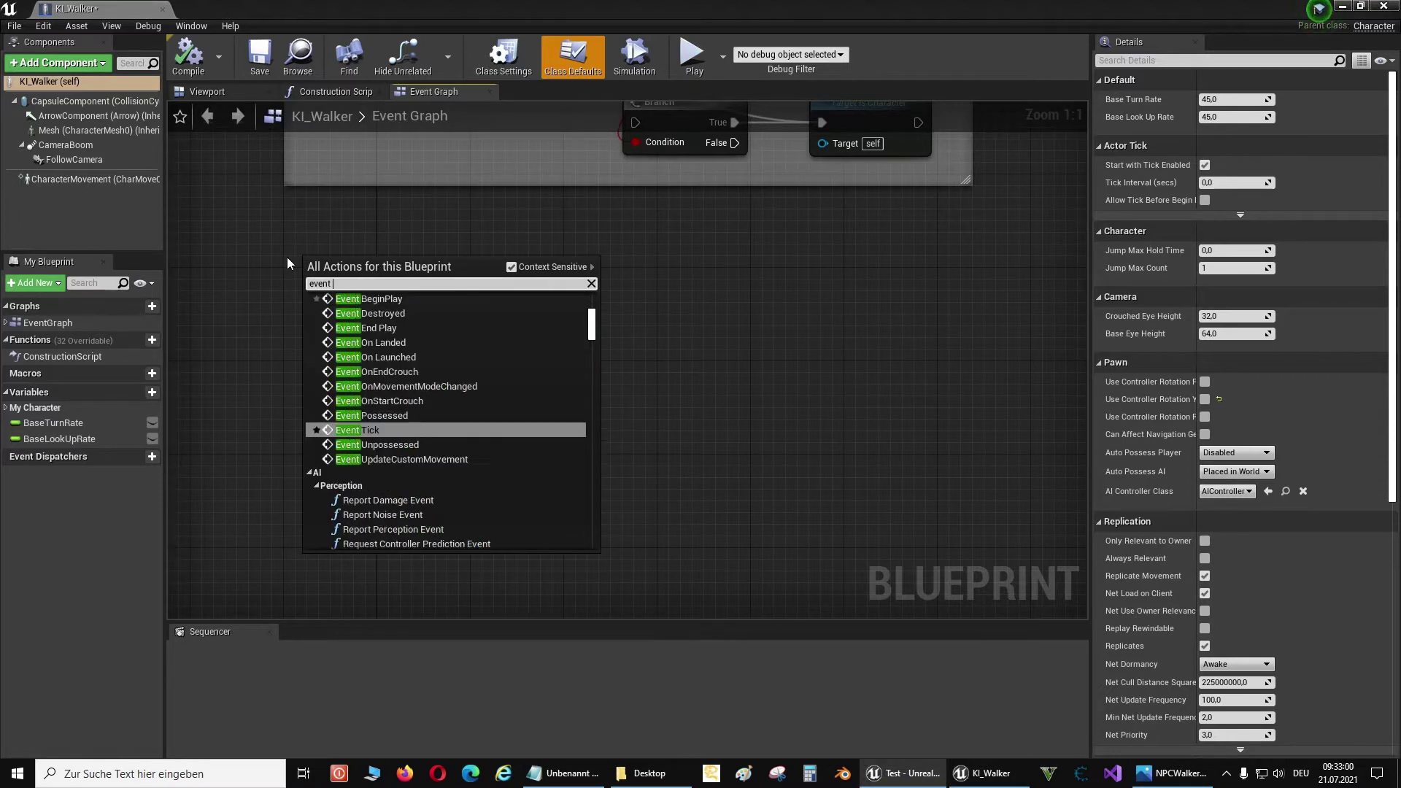
{"action": "type", "text": "begin"}
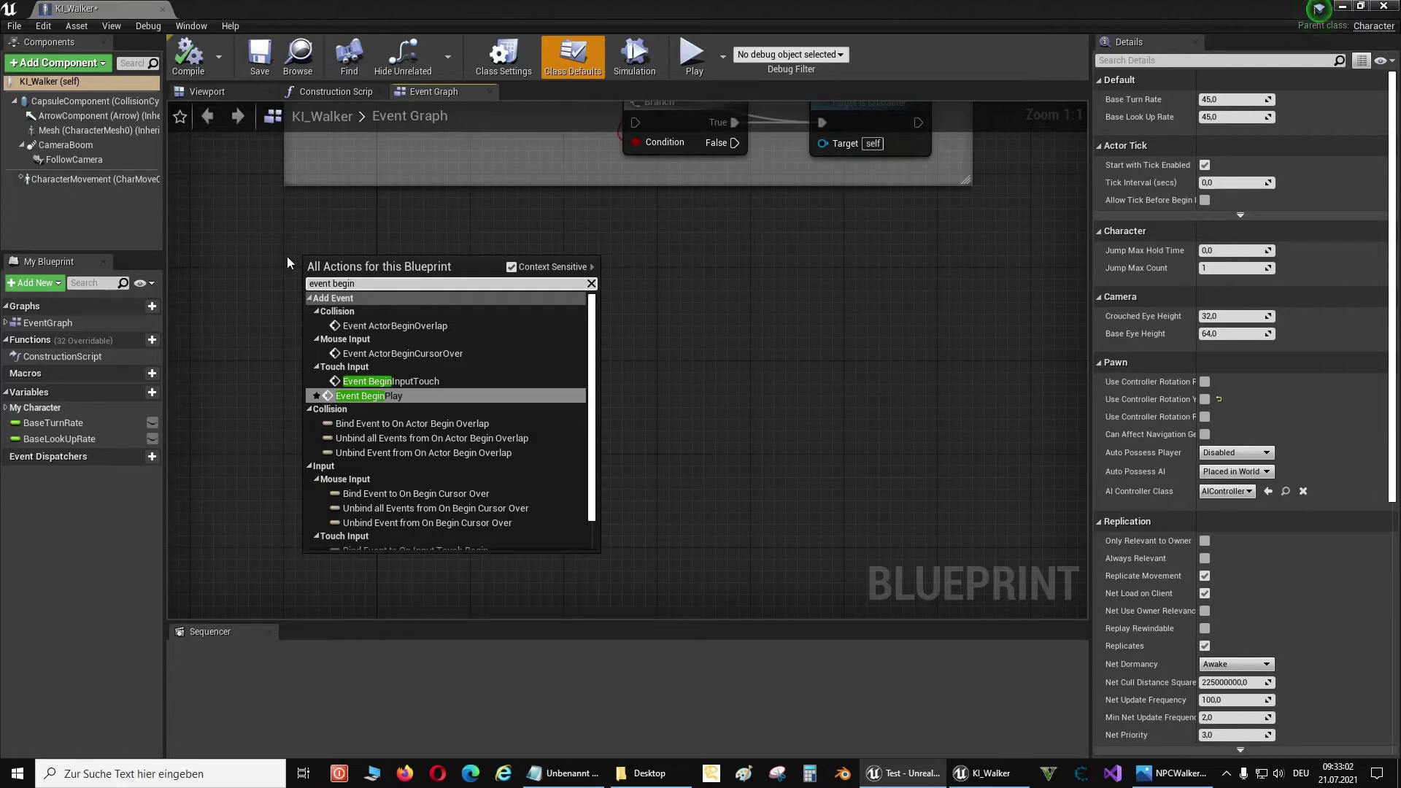
{"action": "left_click", "coordinate": [422, 395]}
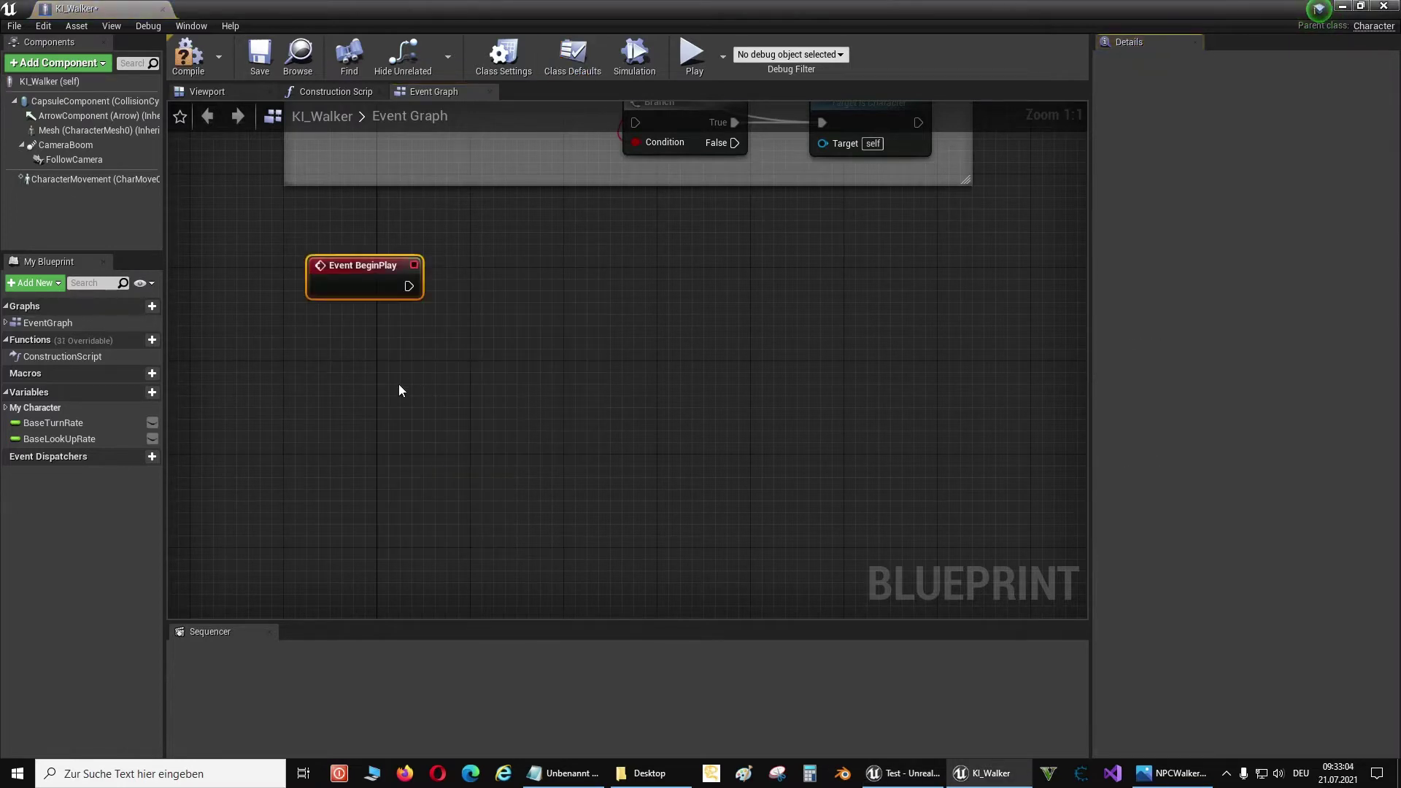
Add an AI MoveTo node, then search the node list for 'custom'
{"action": "right_click", "coordinate": [584, 334]}
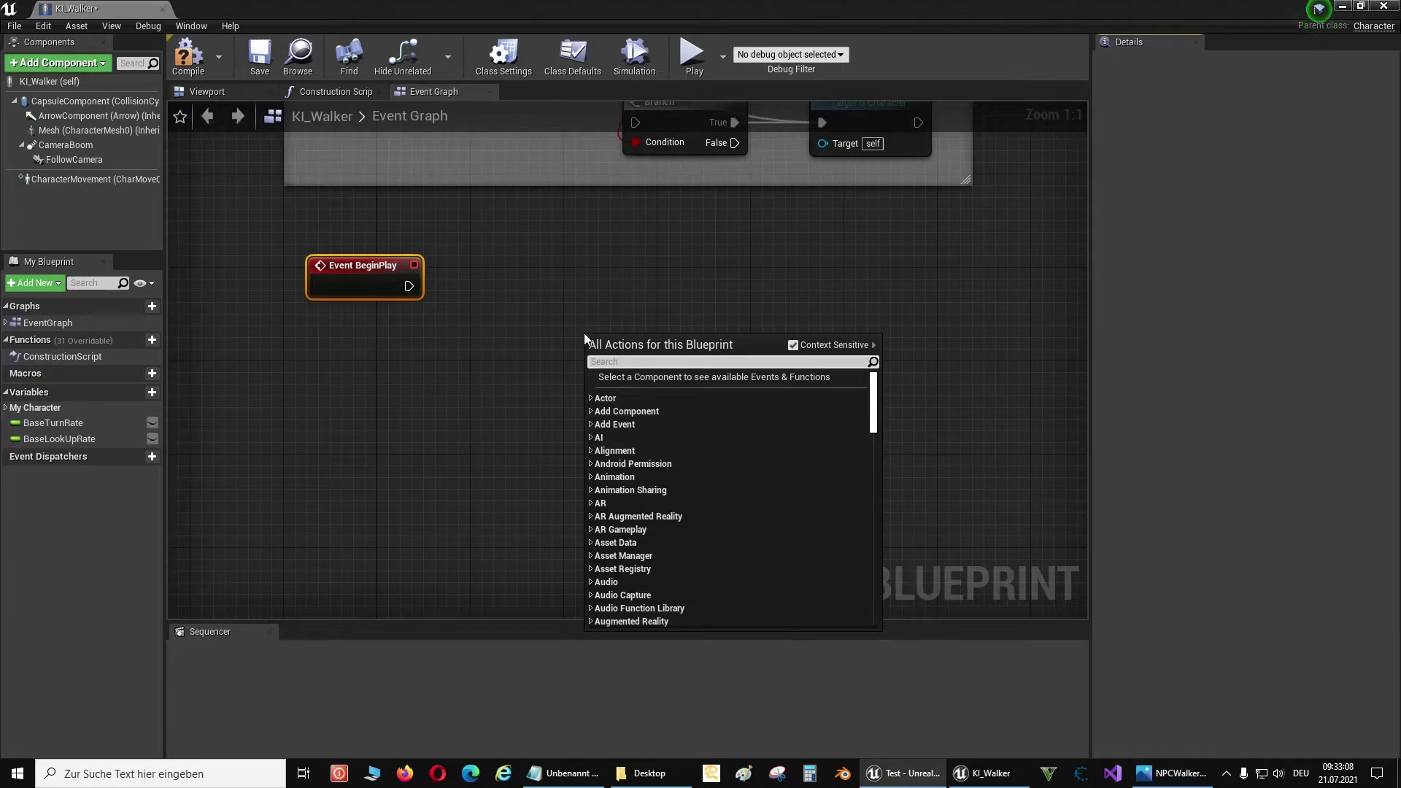
{"action": "type", "text": "ai"}
{"action": "type", "text": "mo"}
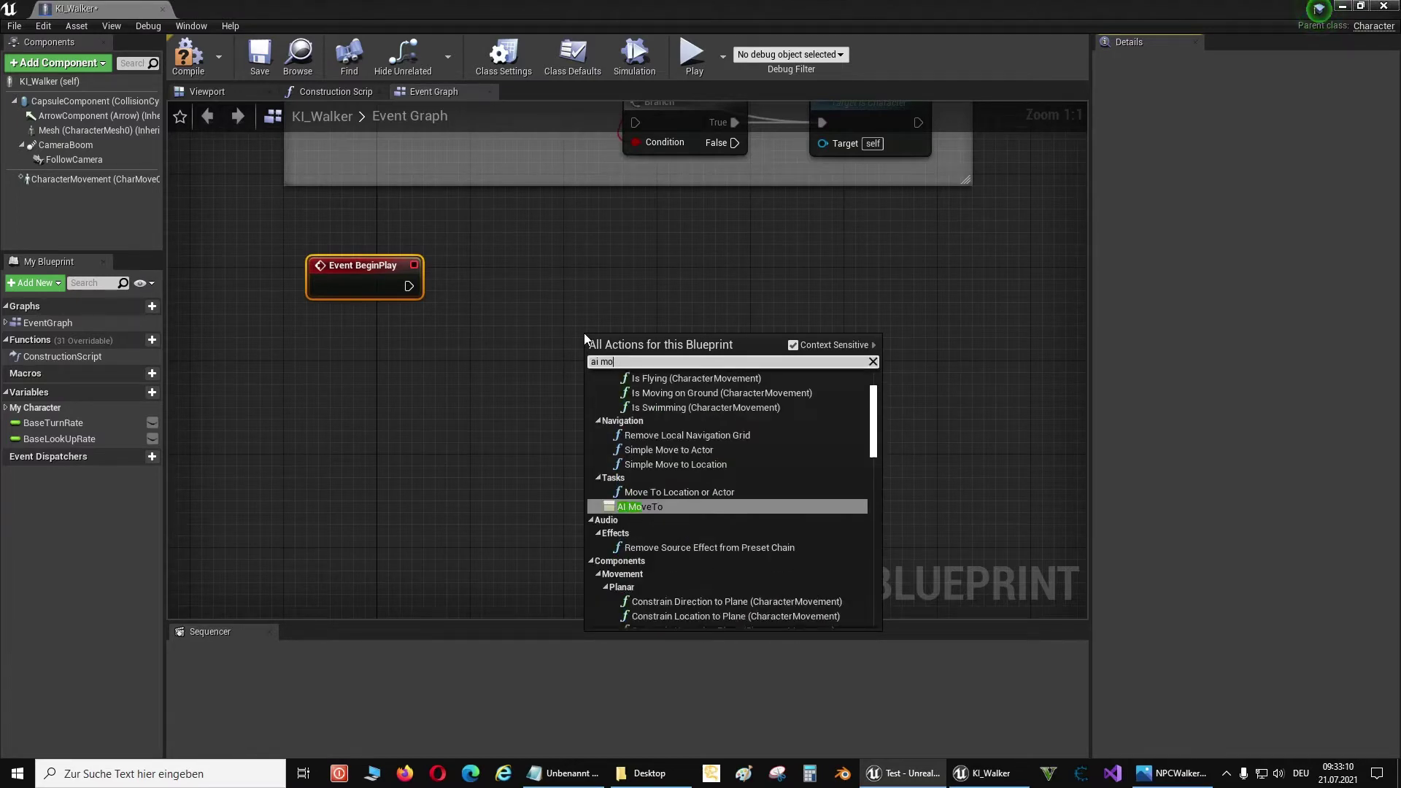
{"action": "type", "text": "ve to"}
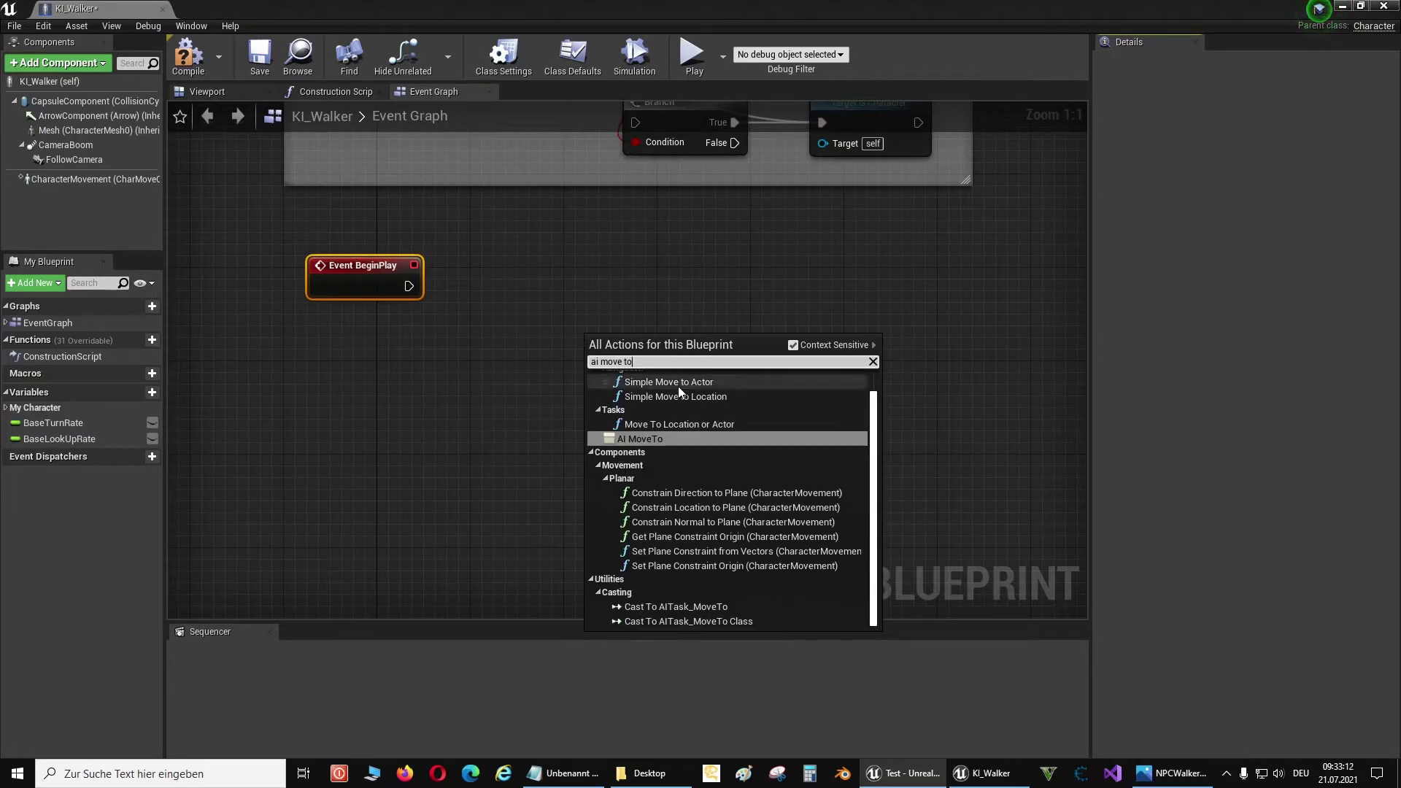
{"action": "left_click", "coordinate": [676, 438]}
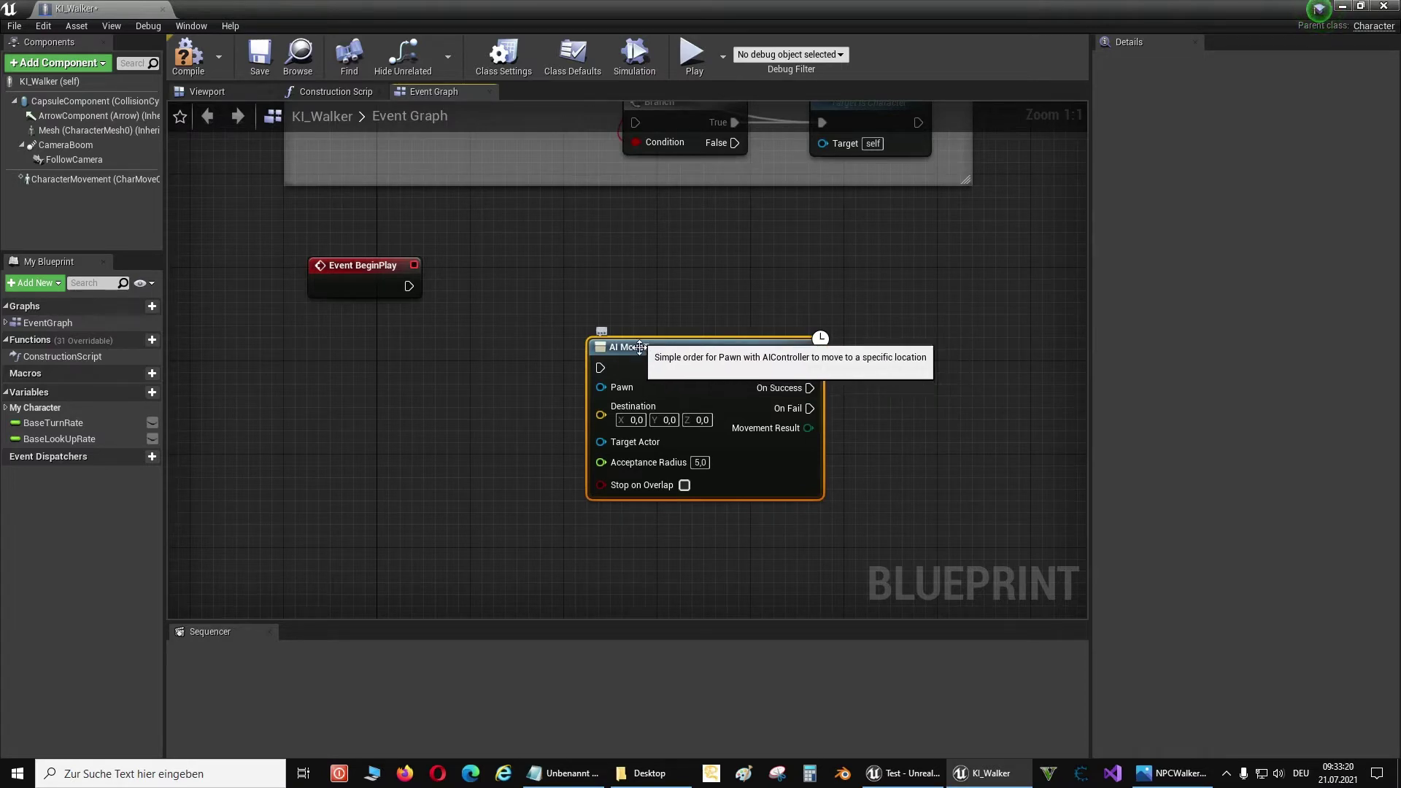
{"action": "right_click", "coordinate": [333, 365]}
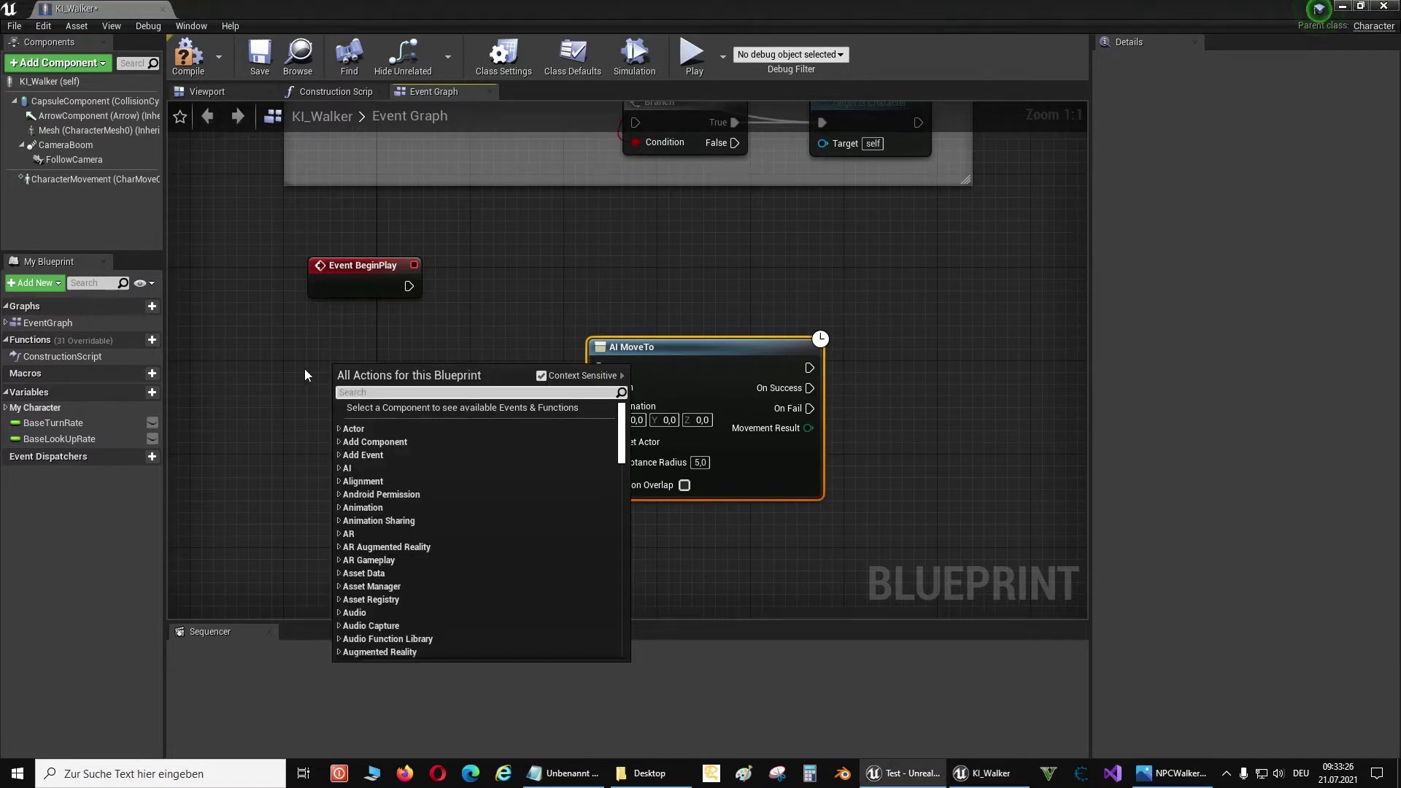
{"action": "type", "text": "custom"}
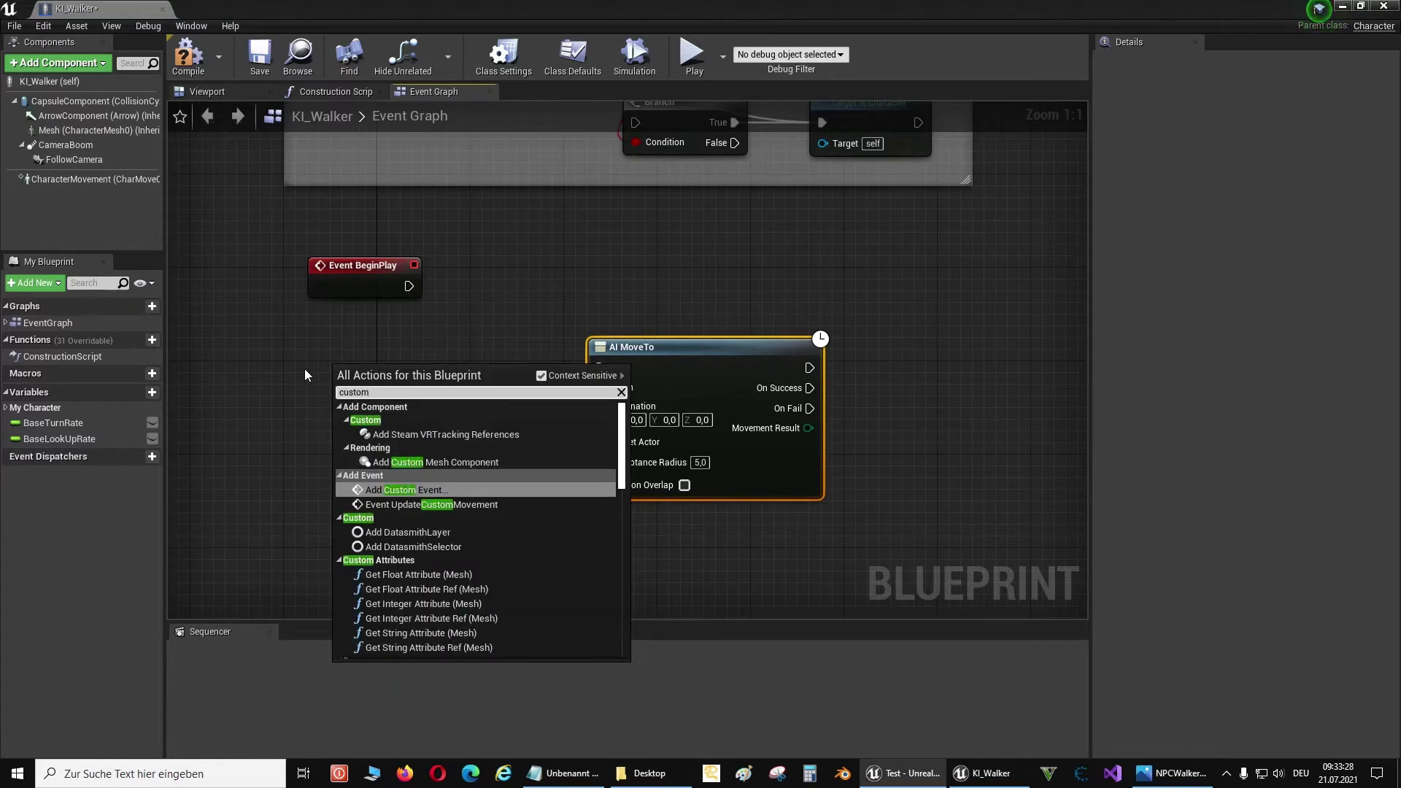
Add a custom event Laufweg, wire it into AI MoveTo's exec input, and tidy the nodes
{"action": "left_click", "coordinate": [449, 490]}
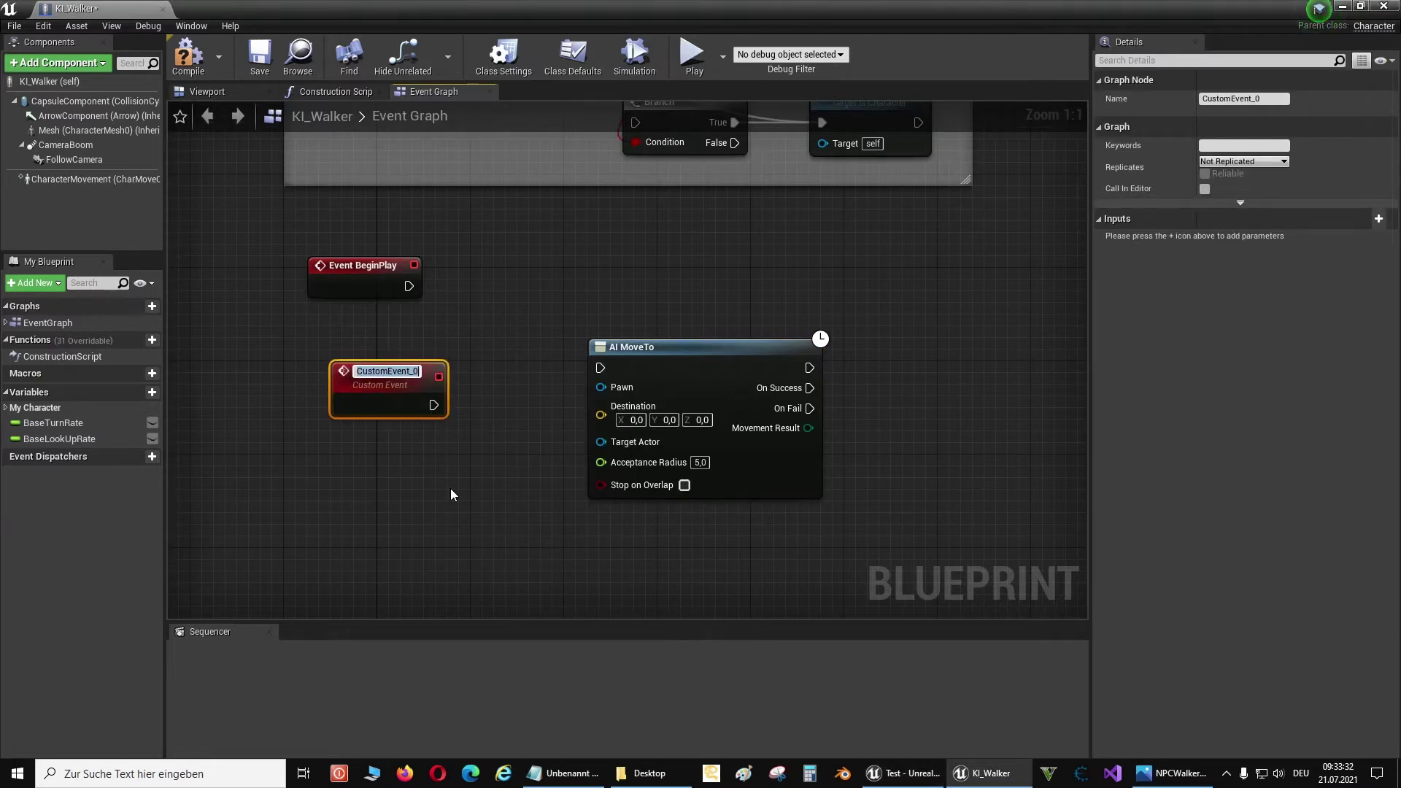
{"action": "type", "text": "Laufweg"}
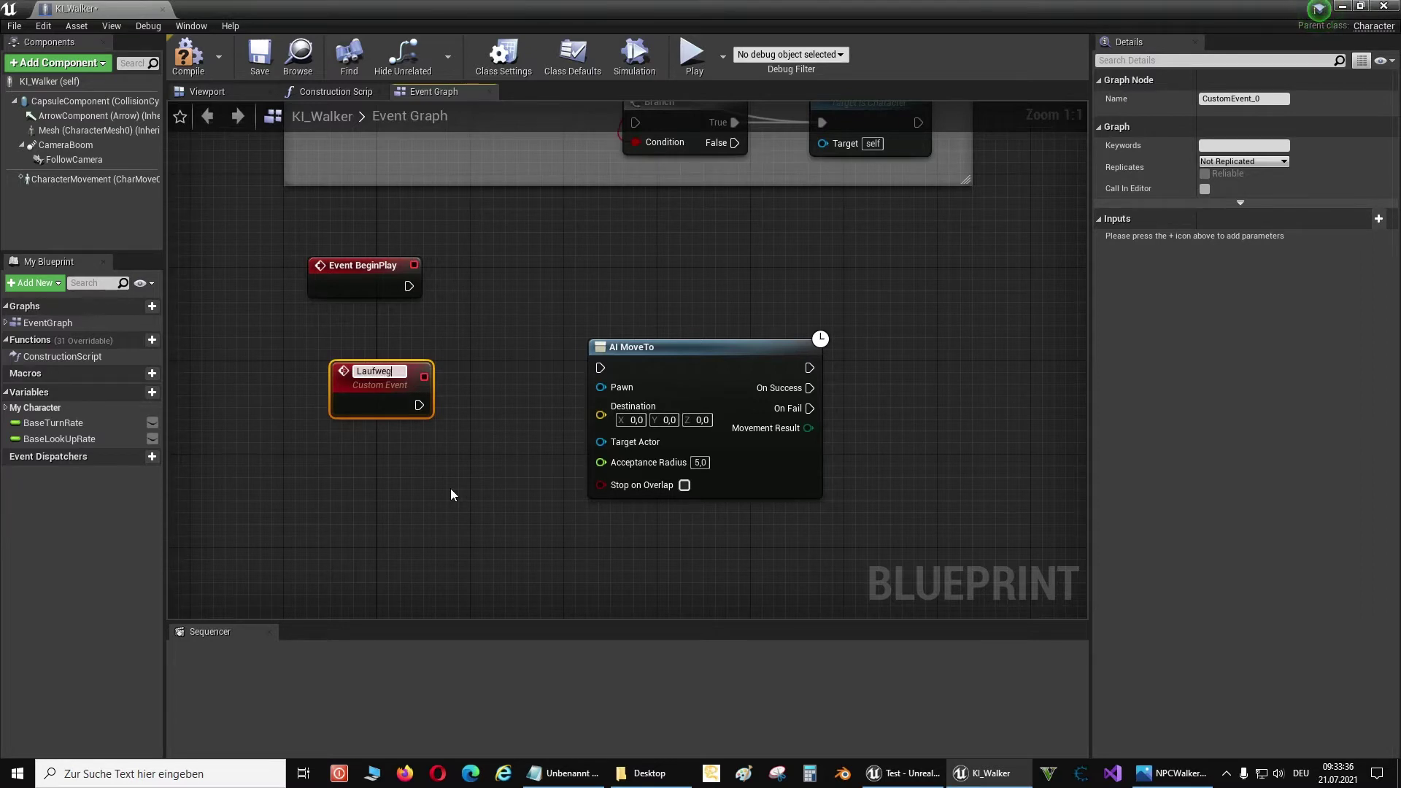
{"action": "key", "text": "Return"}
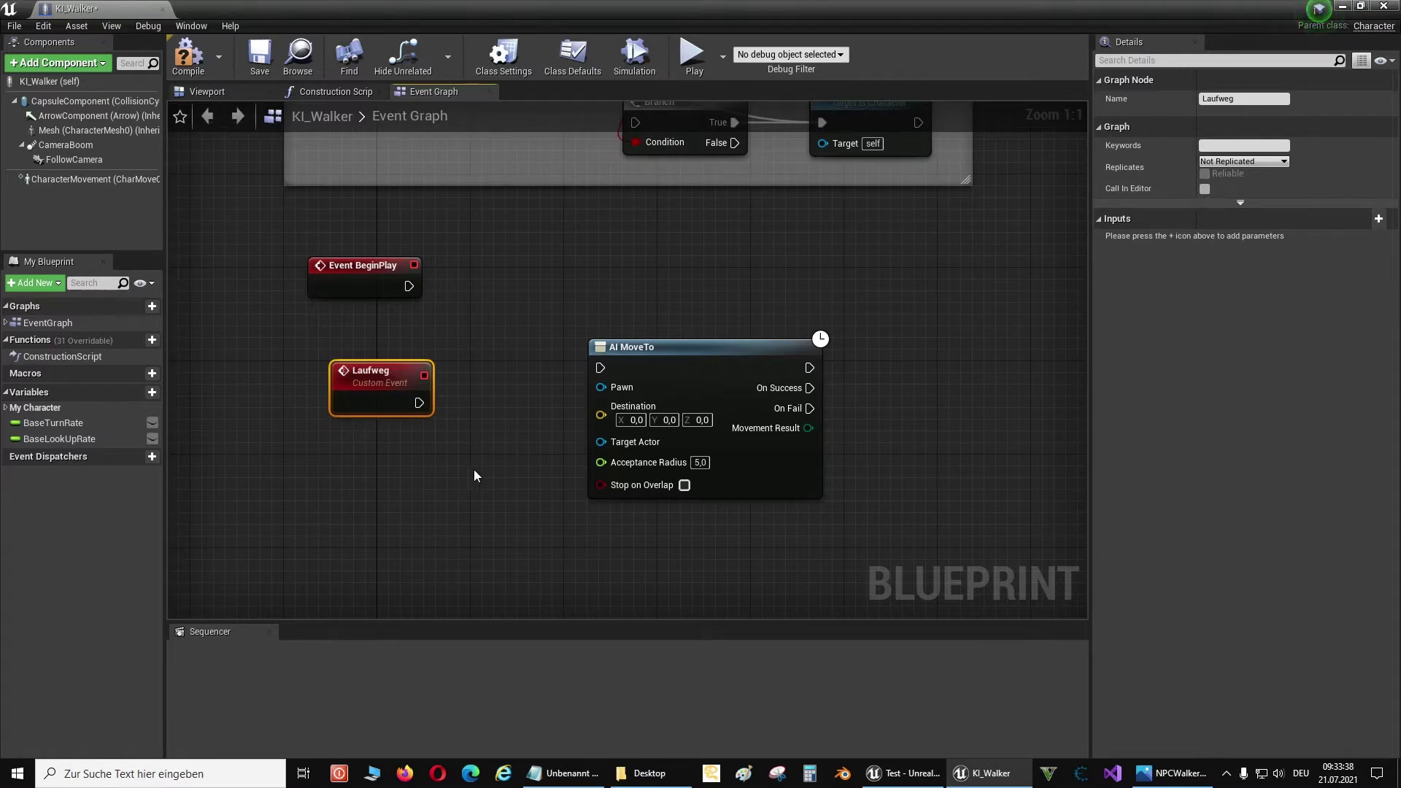
{"action": "left_click_drag", "start_coordinate": [419, 403], "coordinate": [601, 372]}
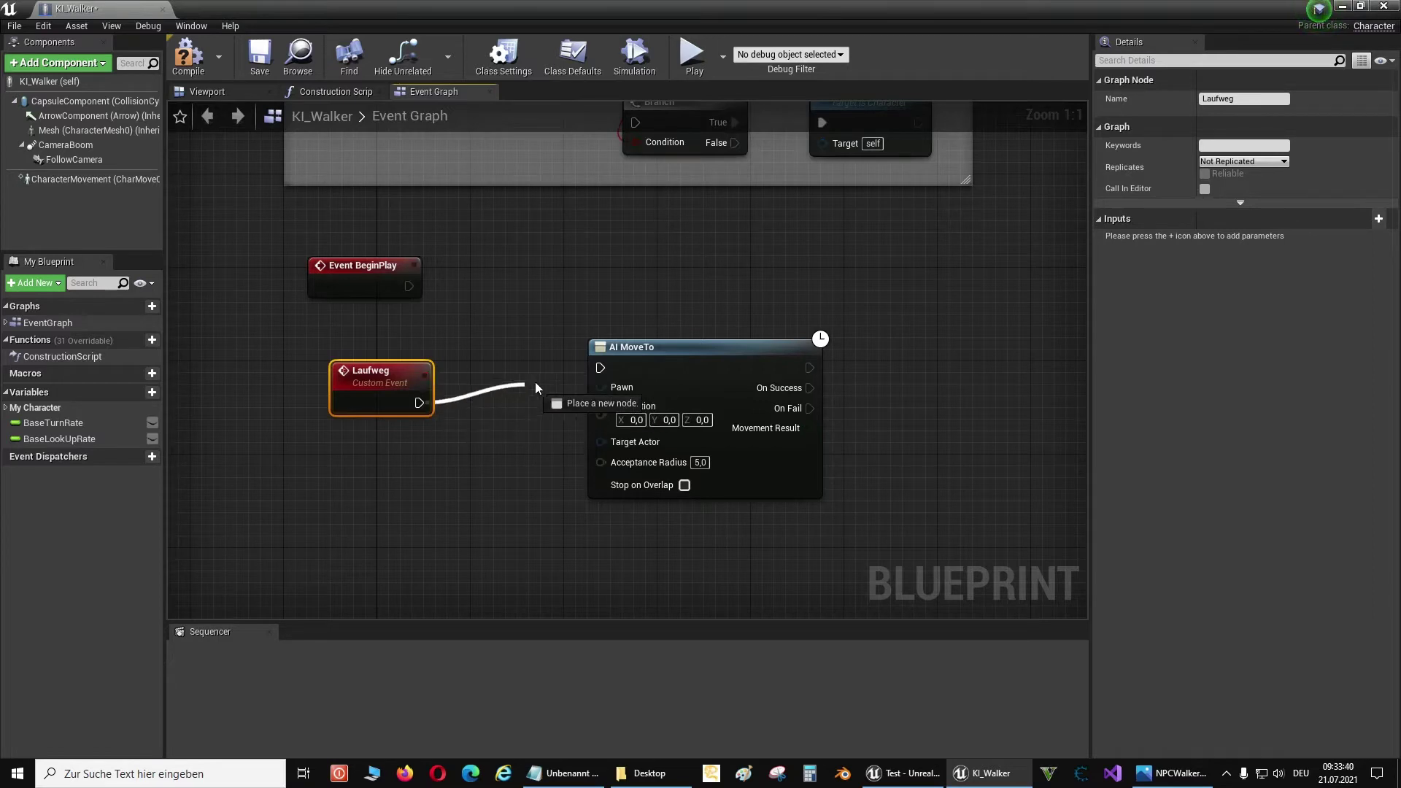
{"action": "mouse_move", "coordinate": [387, 372]}
{"action": "left_mouse_down"}
{"action": "mouse_move", "coordinate": [399, 348]}
{"action": "mouse_move", "coordinate": [363, 348]}
{"action": "left_mouse_up"}
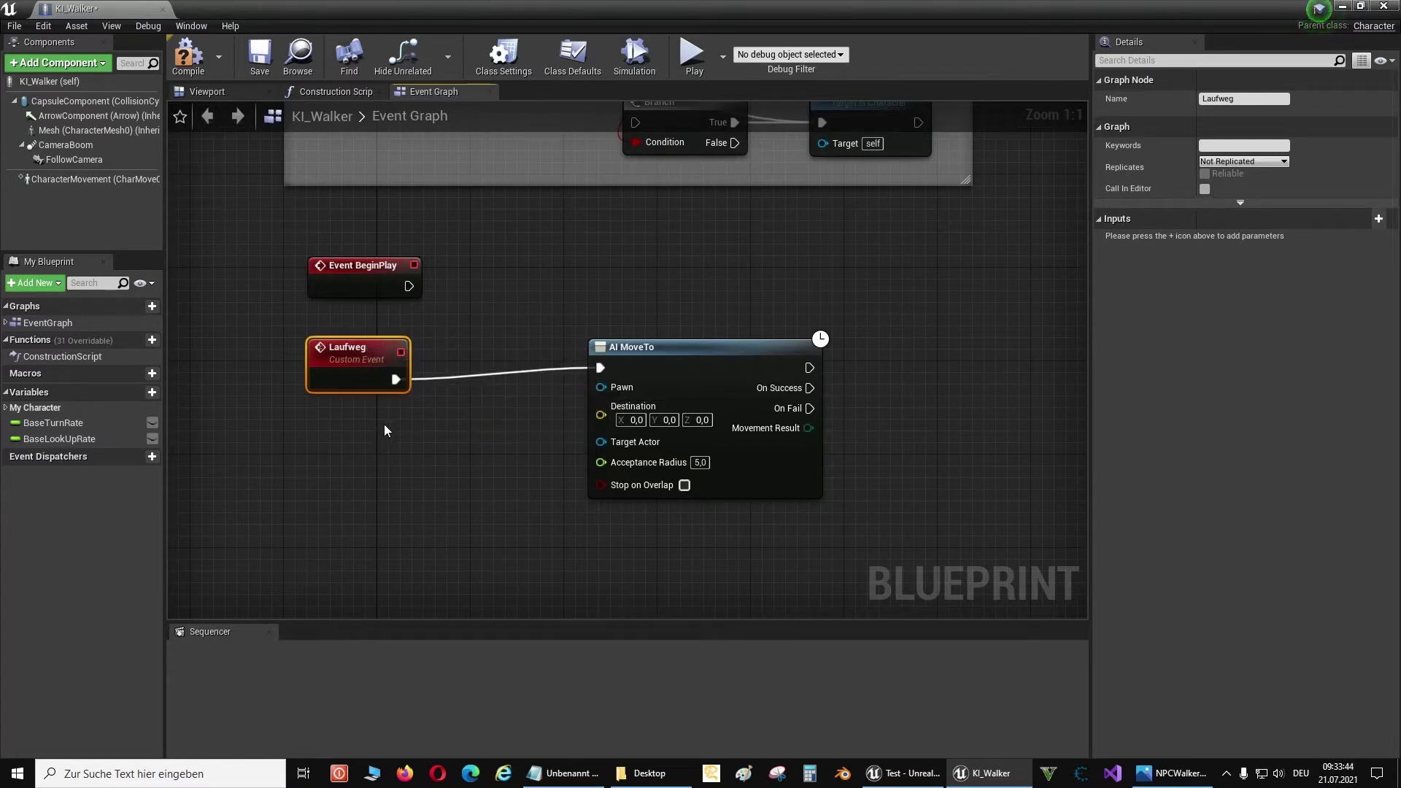
{"action": "left_click_drag", "start_coordinate": [676, 348], "coordinate": [664, 360]}
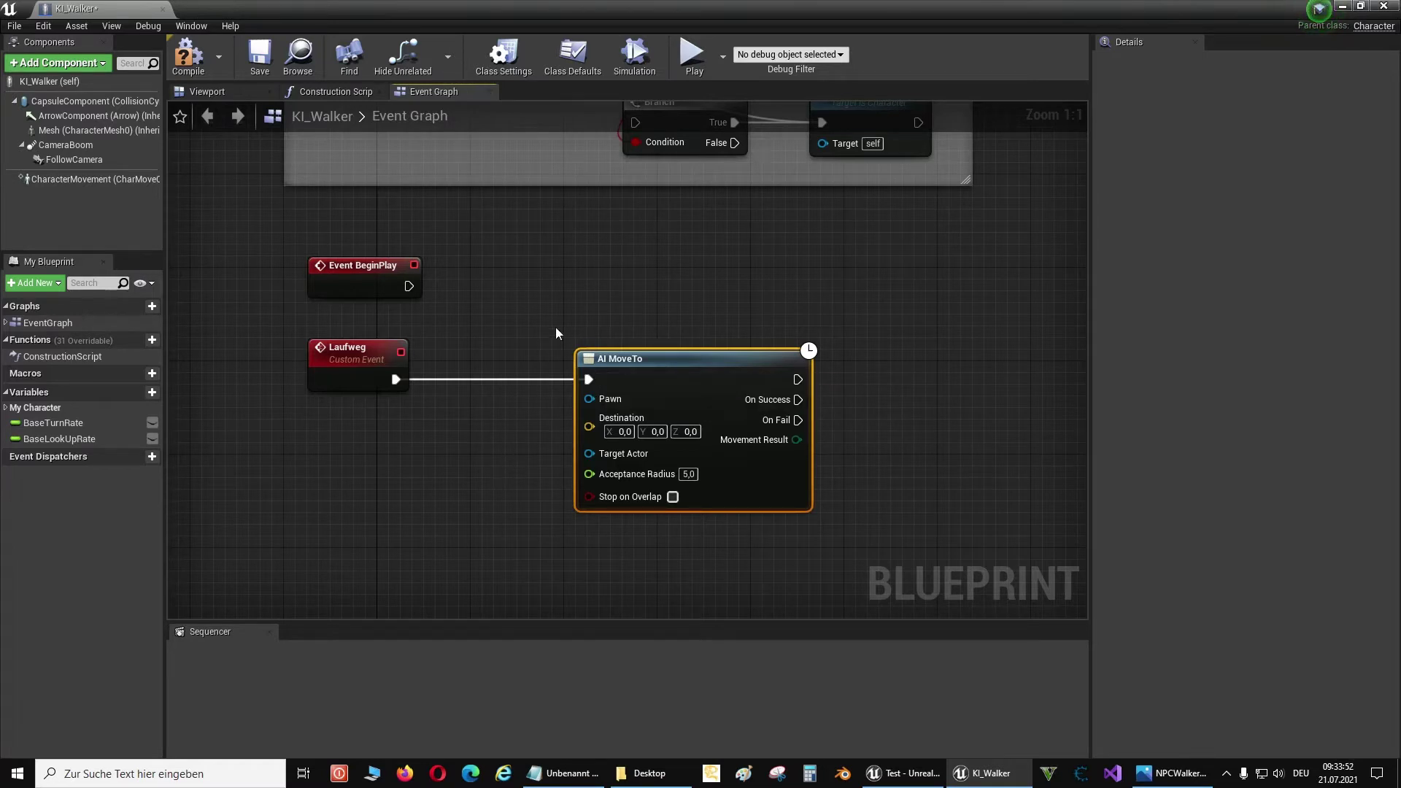
Add a Laufweg call node beside Event BeginPlay and wire BeginPlay's exec output into it
{"action": "right_click", "coordinate": [523, 270]}
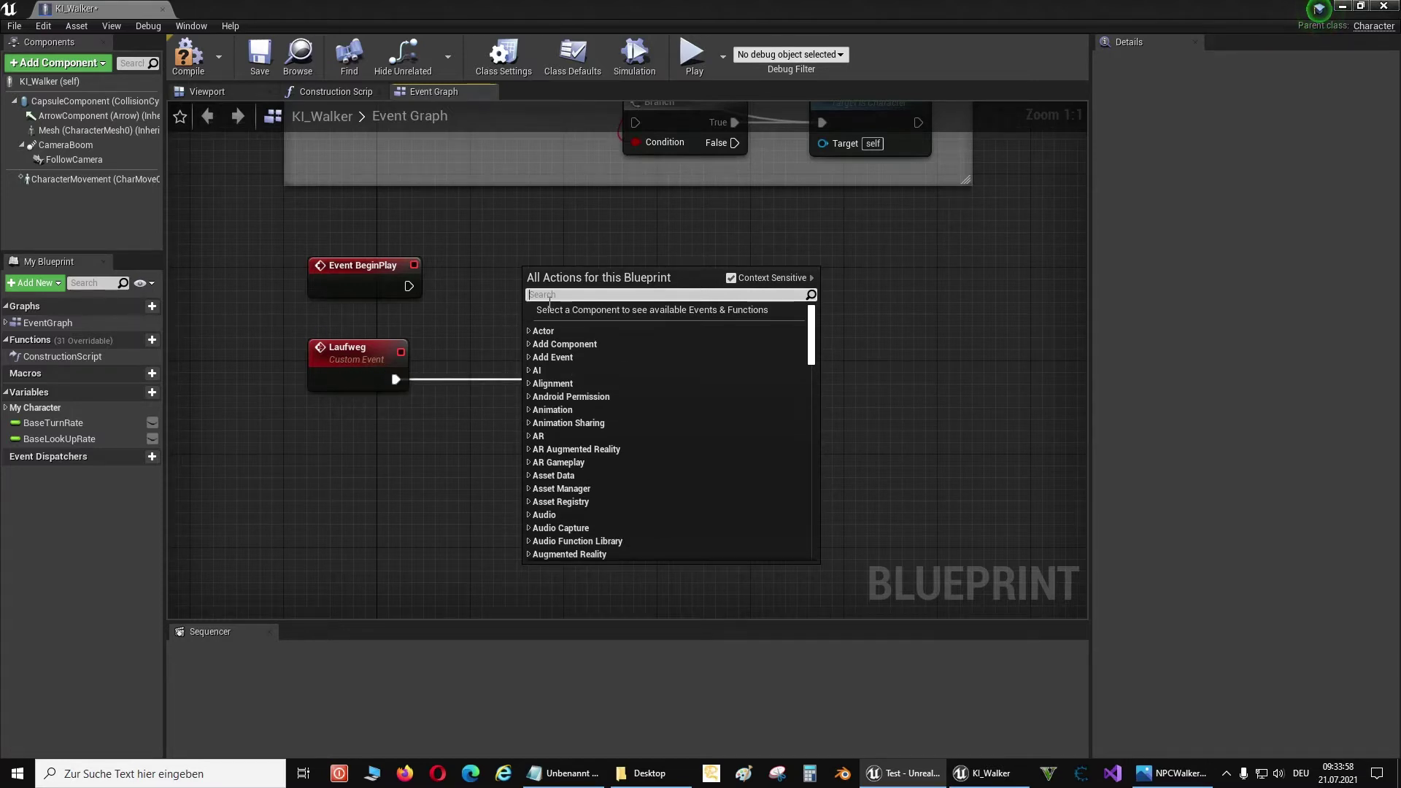
{"action": "type", "text": "Laufweg"}
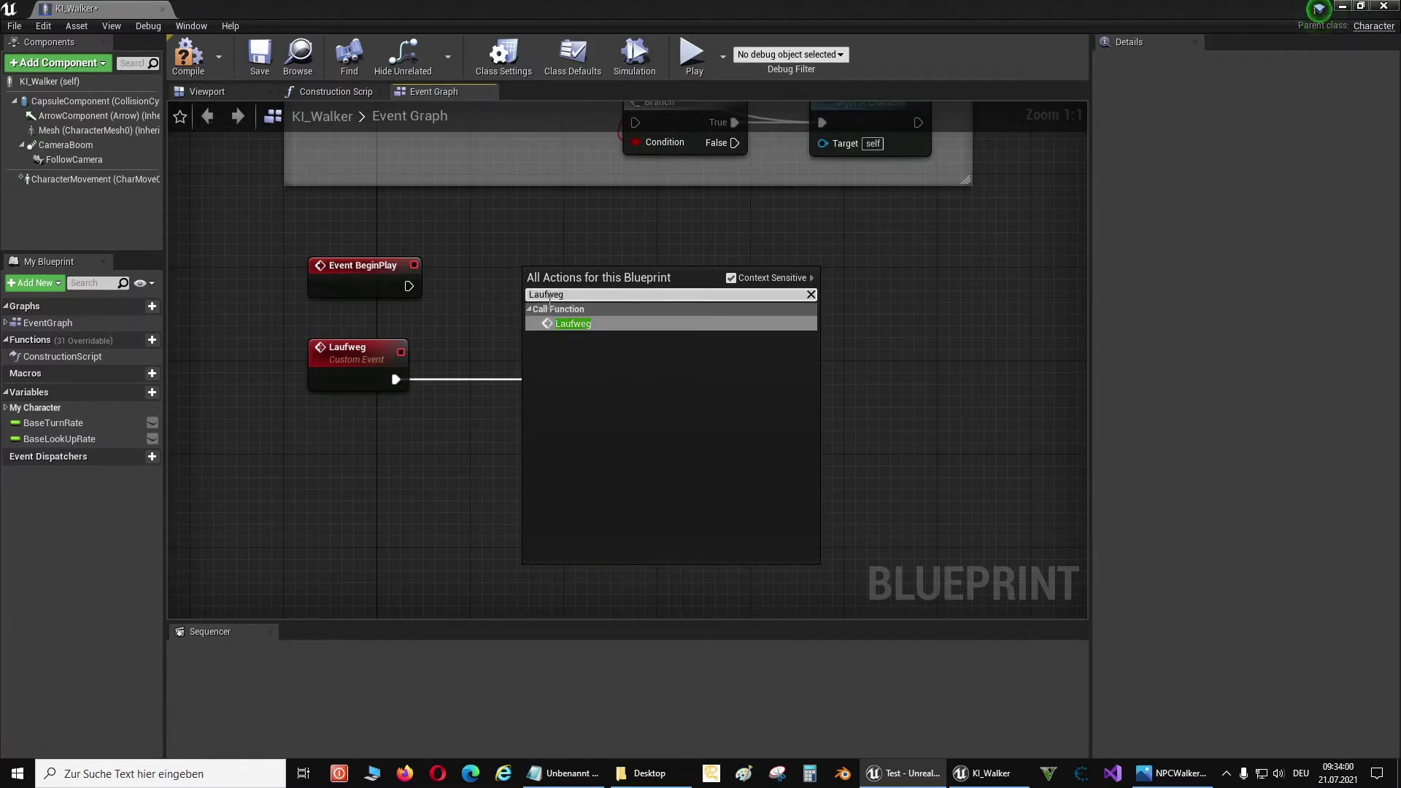
{"action": "left_click", "coordinate": [585, 324]}
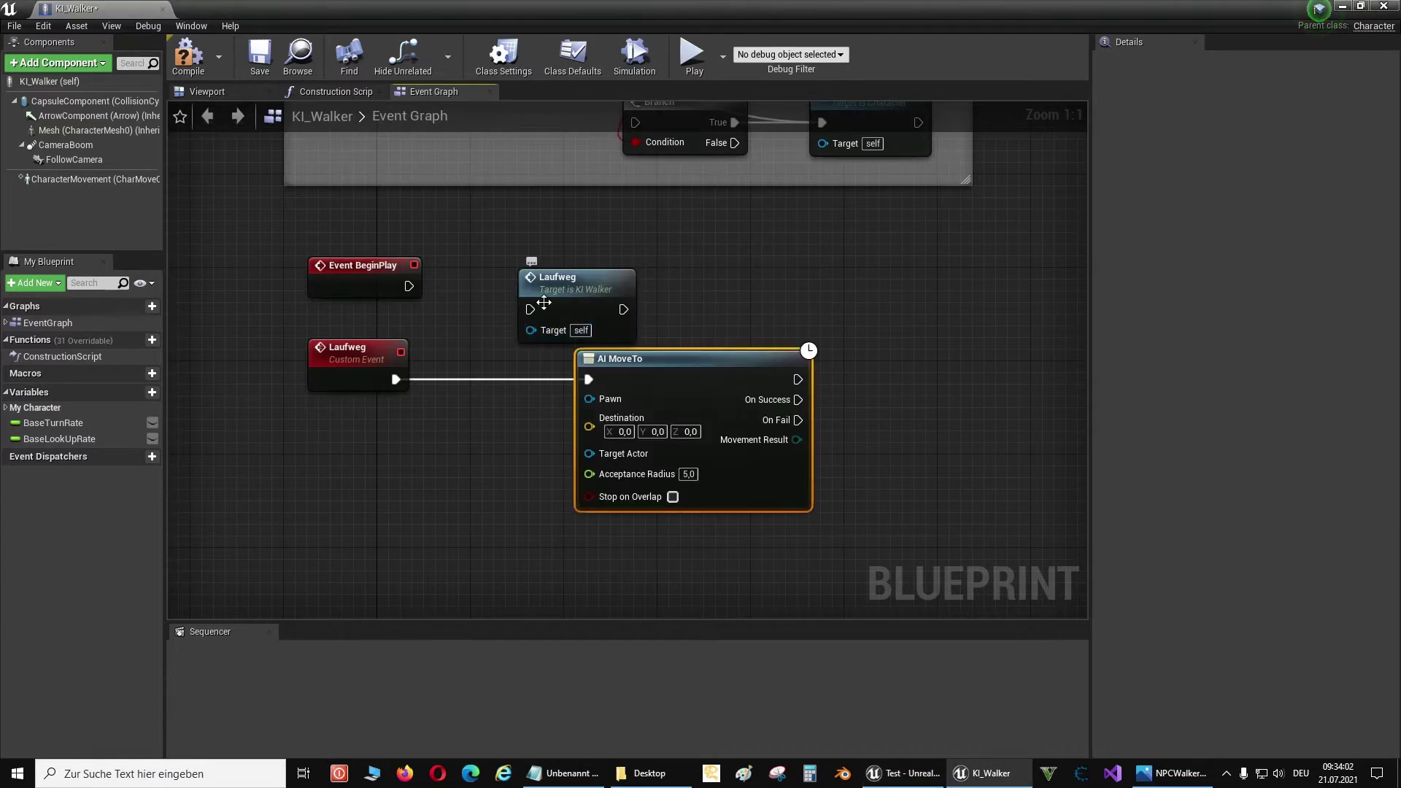
{"action": "left_click_drag", "start_coordinate": [570, 289], "coordinate": [558, 266]}
{"action": "left_click_drag", "start_coordinate": [408, 285], "coordinate": [519, 286]}
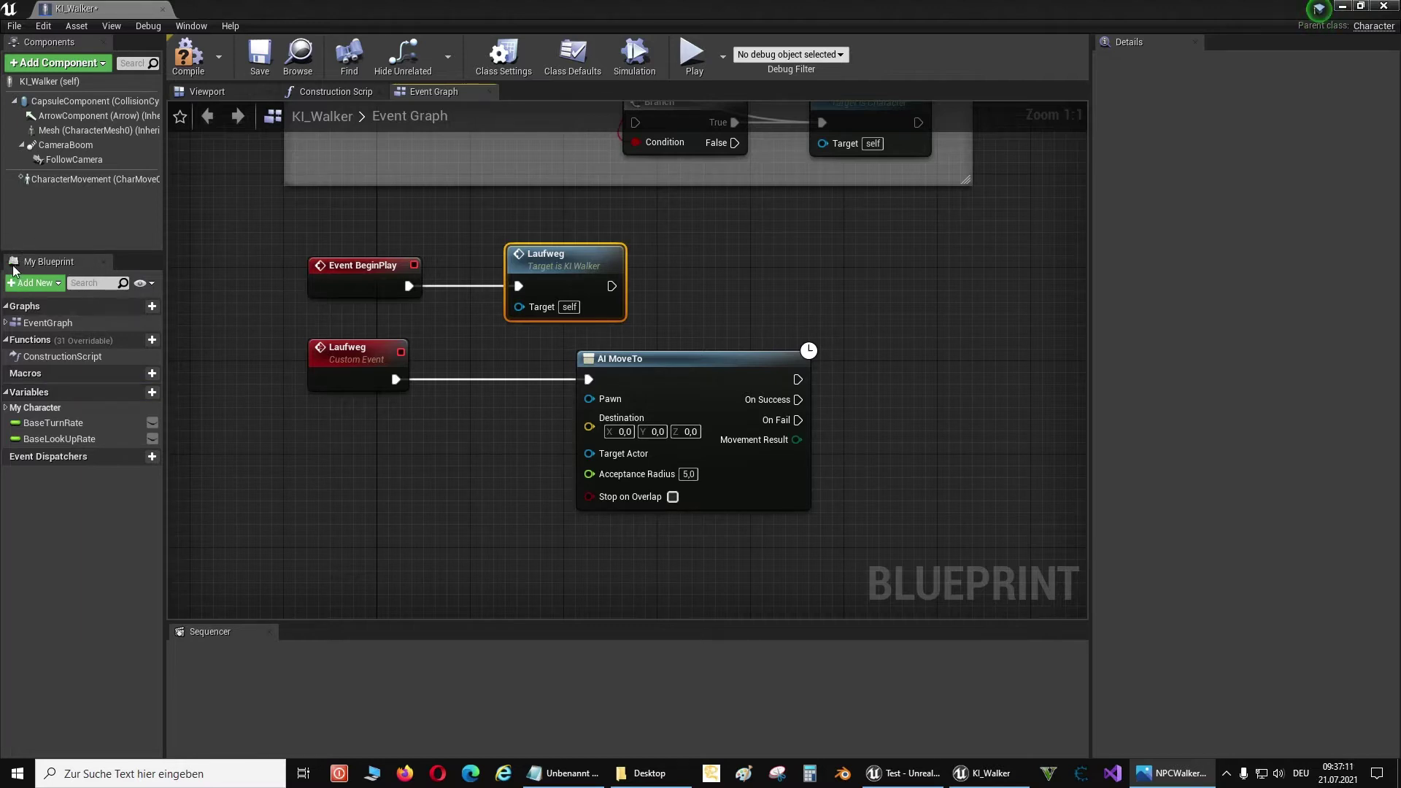
{"action": "left_click", "coordinate": [192, 27]}
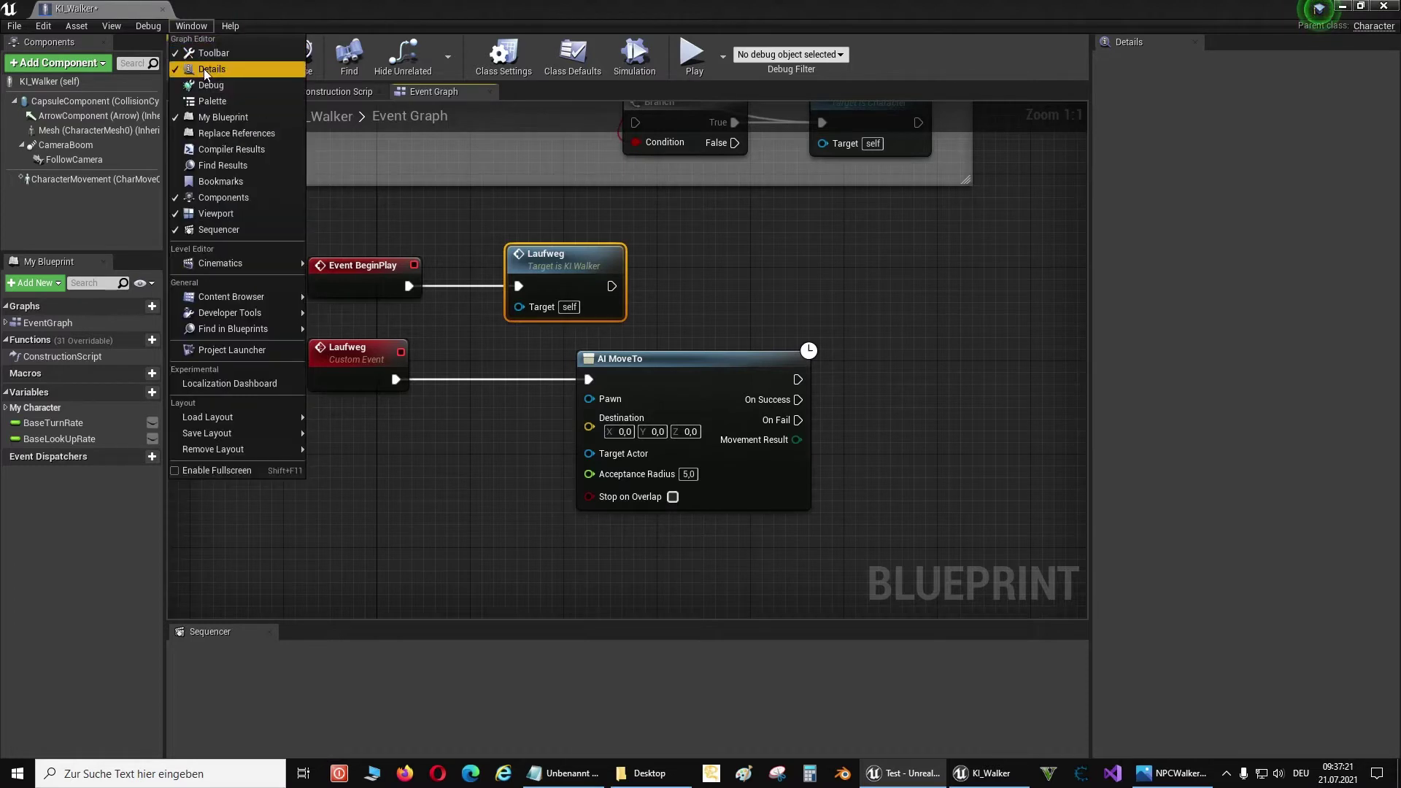
Restore the My Blueprint panel and add a new variable named Stationenplan
{"action": "left_click", "coordinate": [103, 261]}
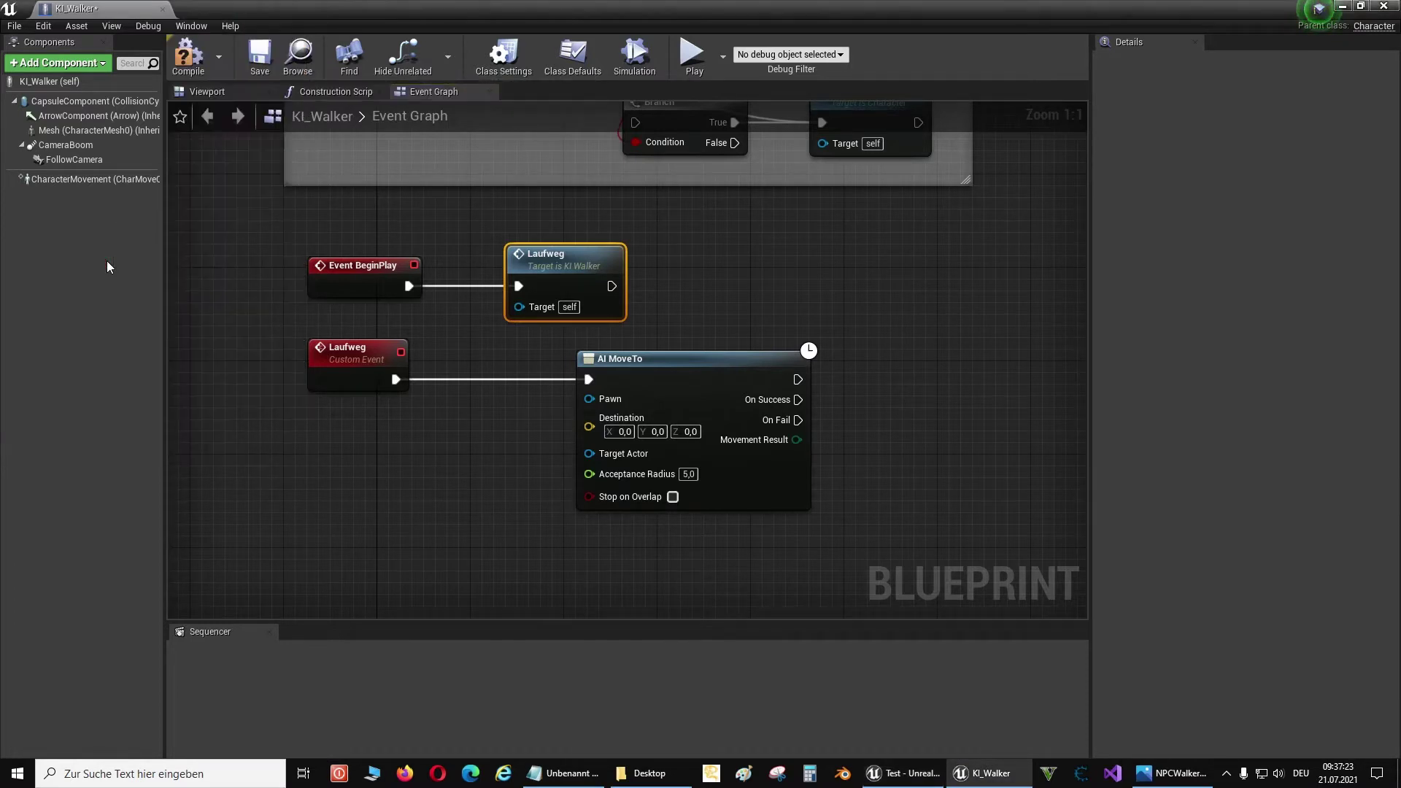
{"action": "left_click", "coordinate": [194, 27]}
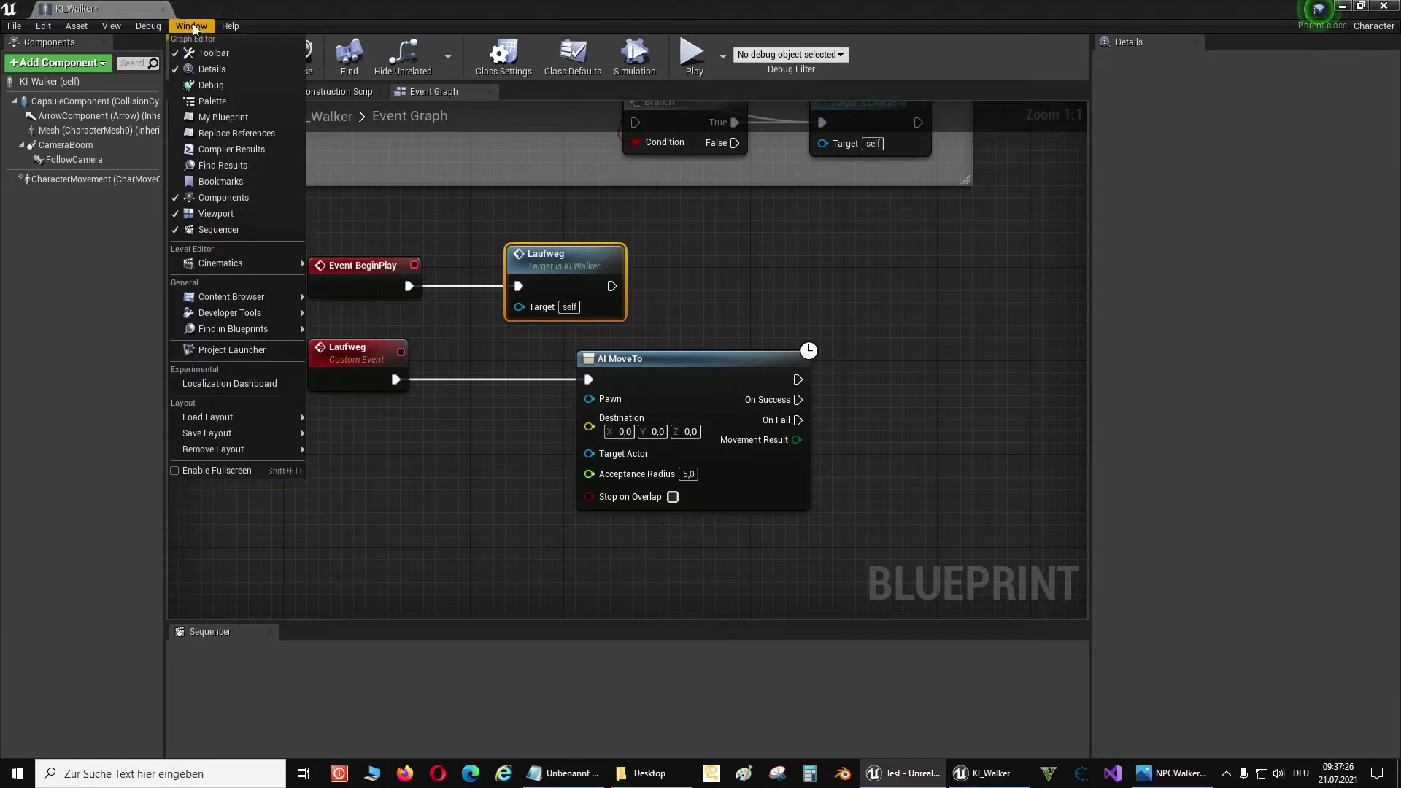
{"action": "left_click", "coordinate": [229, 115]}
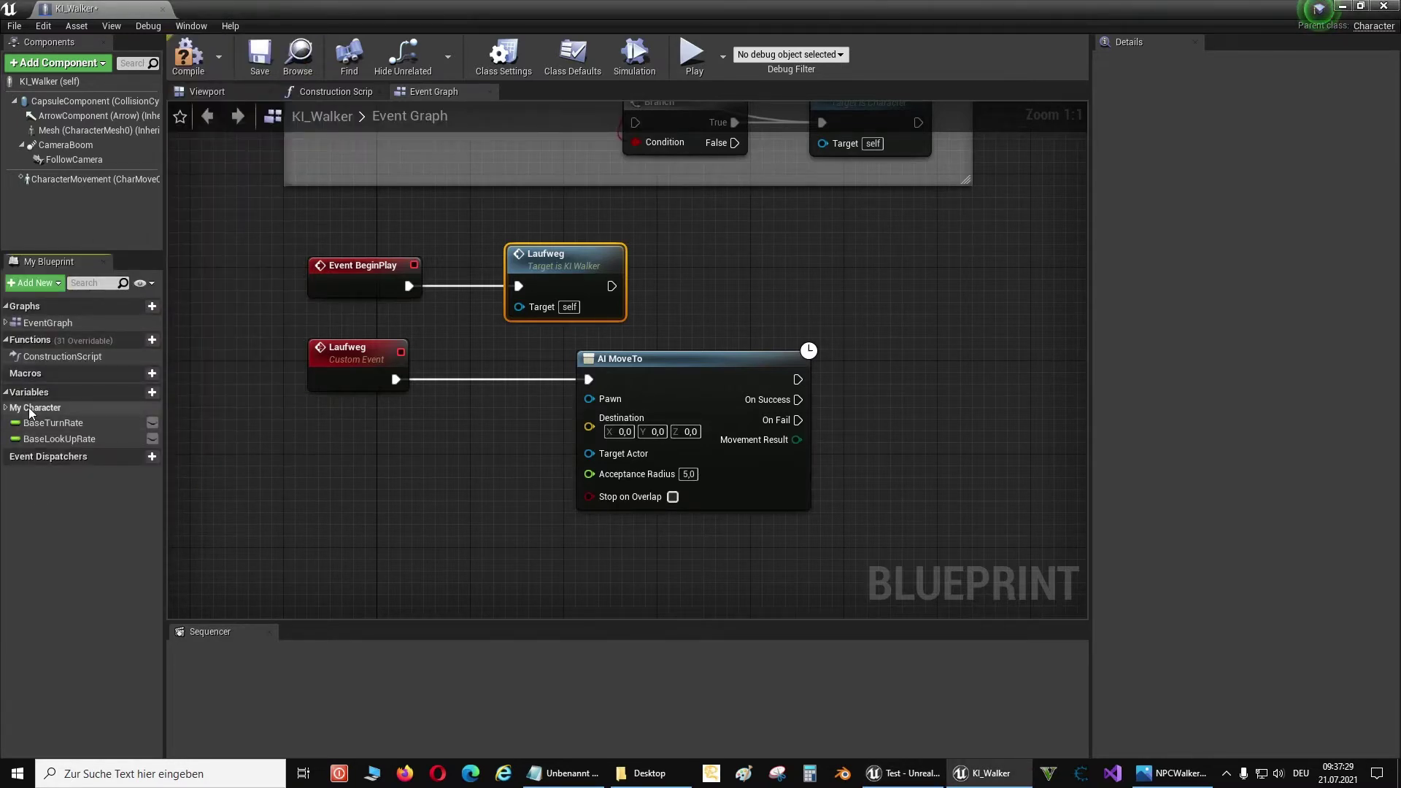
{"action": "left_click", "coordinate": [137, 392]}
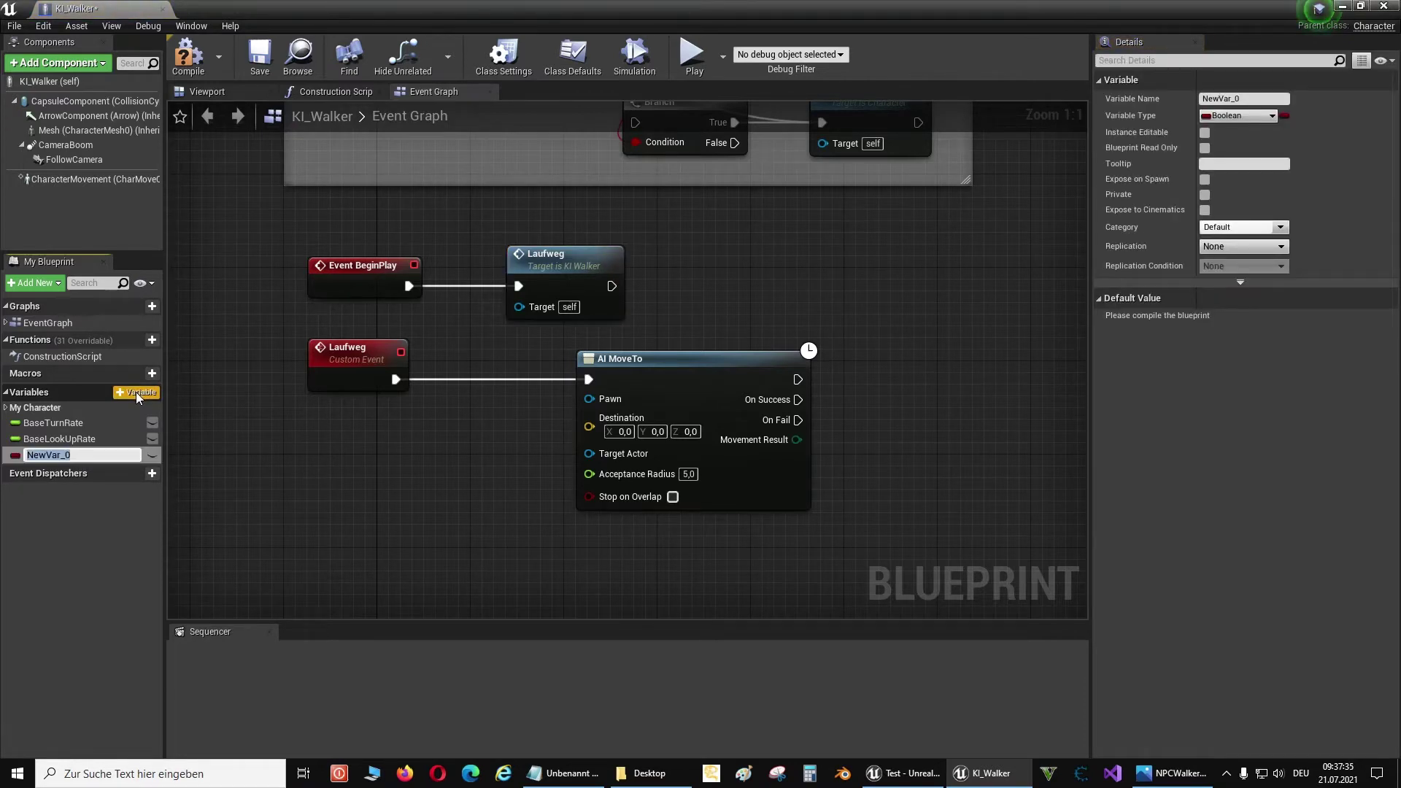
{"action": "type", "text": "Stat"}
{"action": "type", "text": "ionenpla"}
{"action": "type", "text": "n"}
{"action": "key", "text": "Return"}
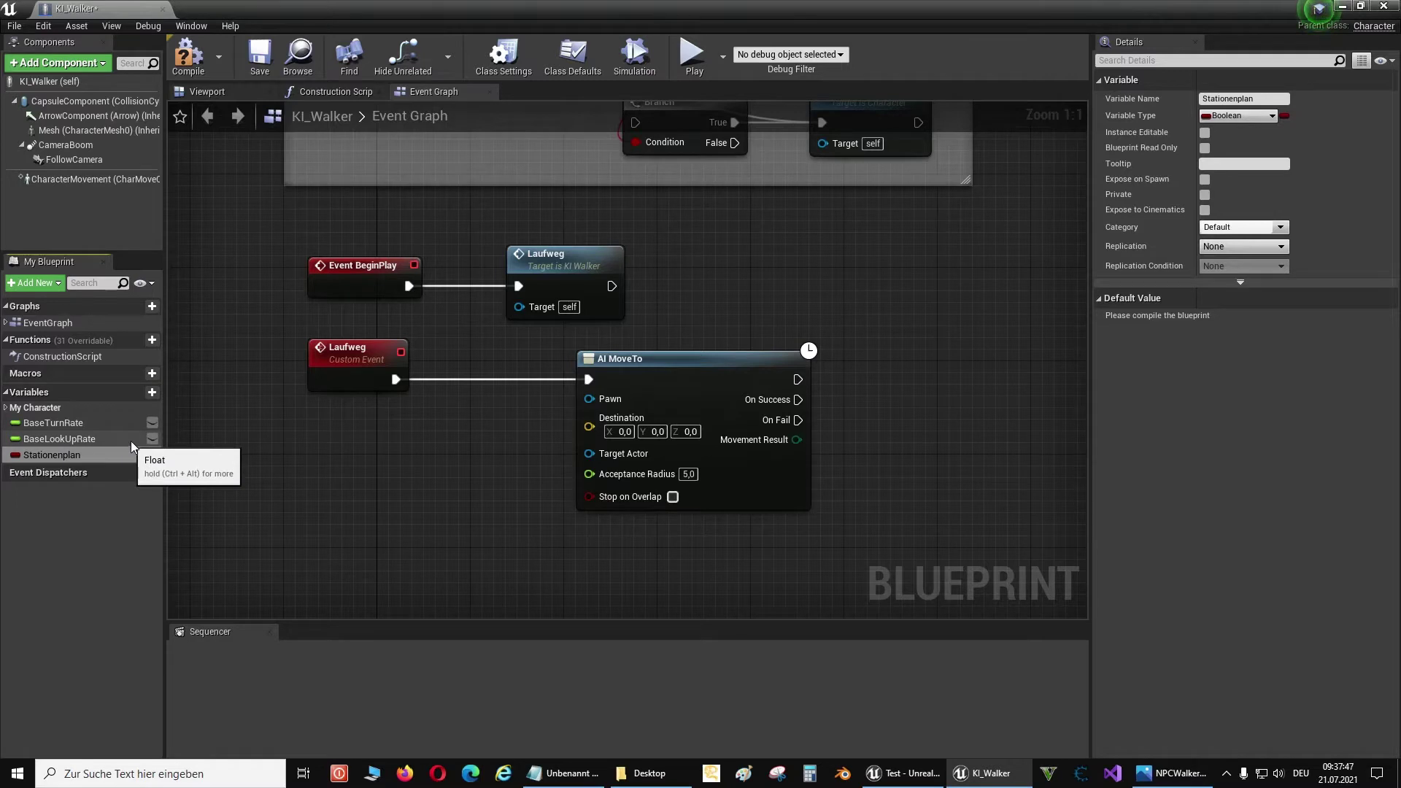
Make Stationenplan an instance-editable array of Target Point references
{"action": "left_click", "coordinate": [1270, 116]}
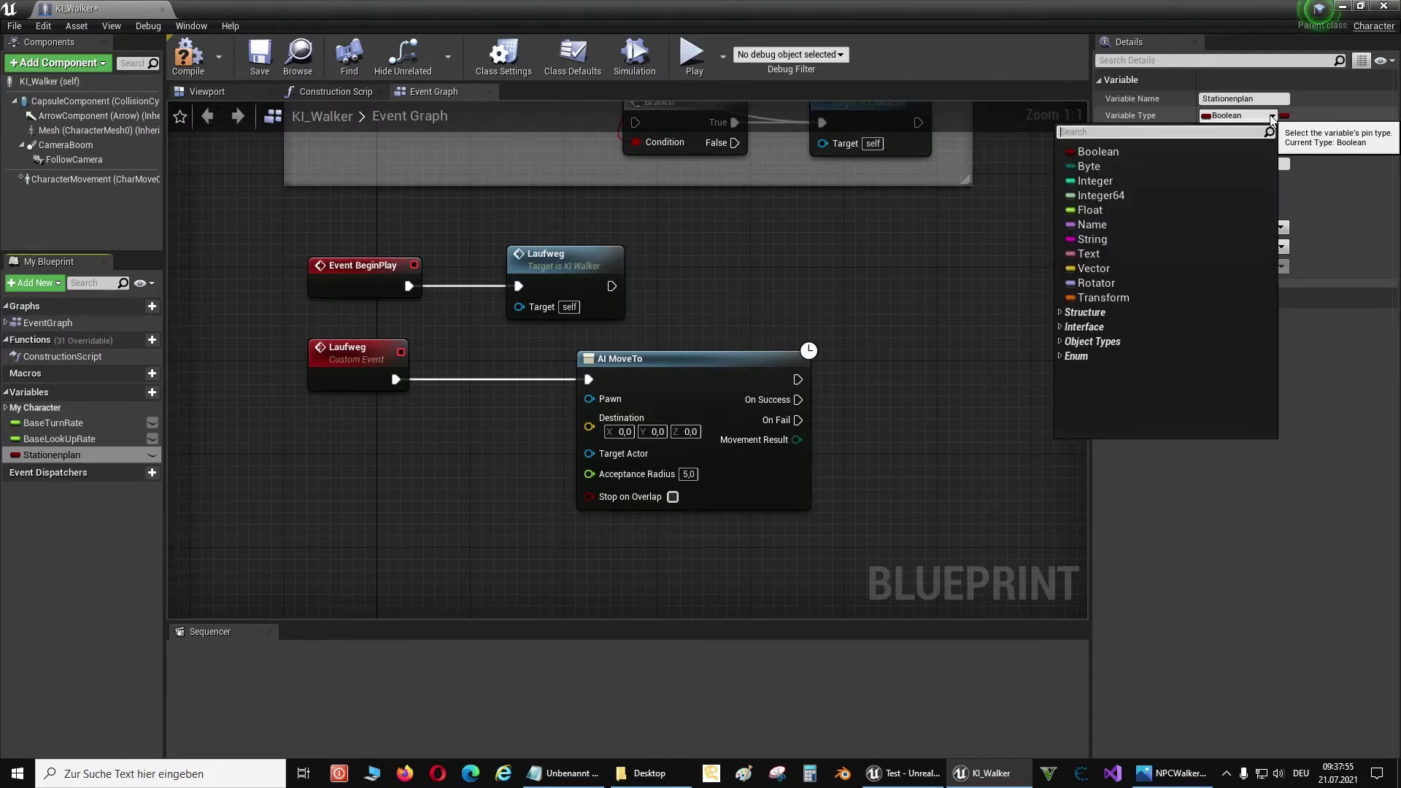
{"action": "type", "text": "Target"}
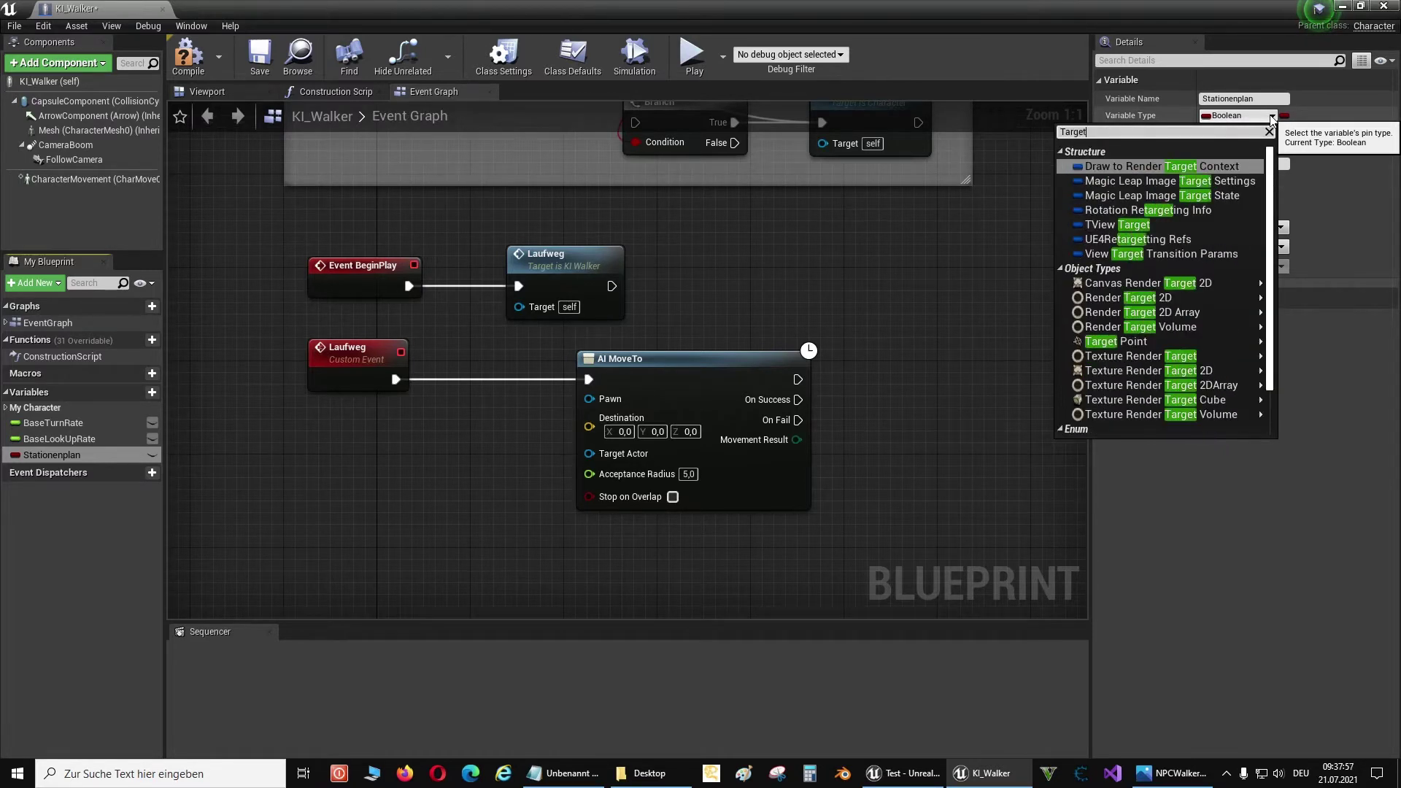
{"action": "type", "text": " poin"}
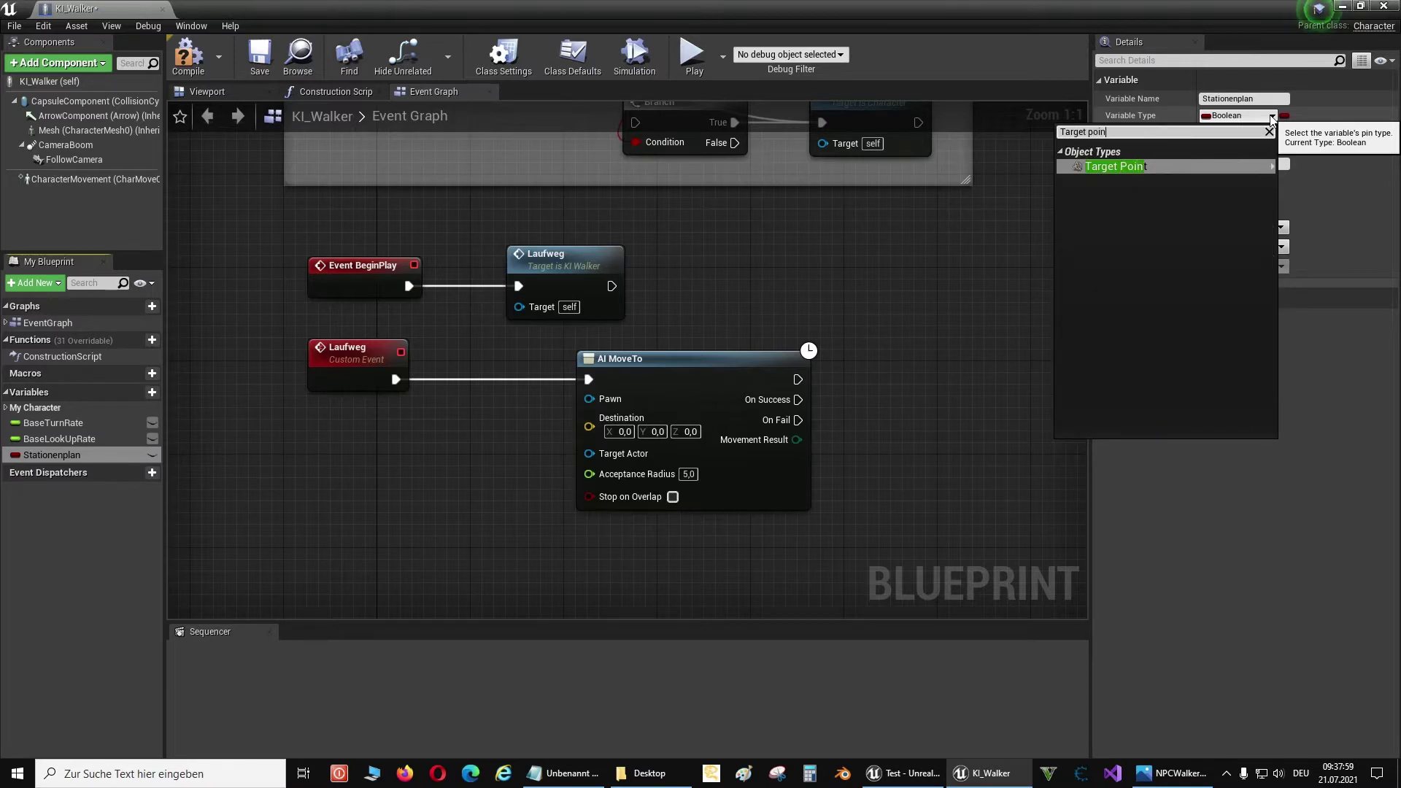
{"action": "type", "text": "t"}
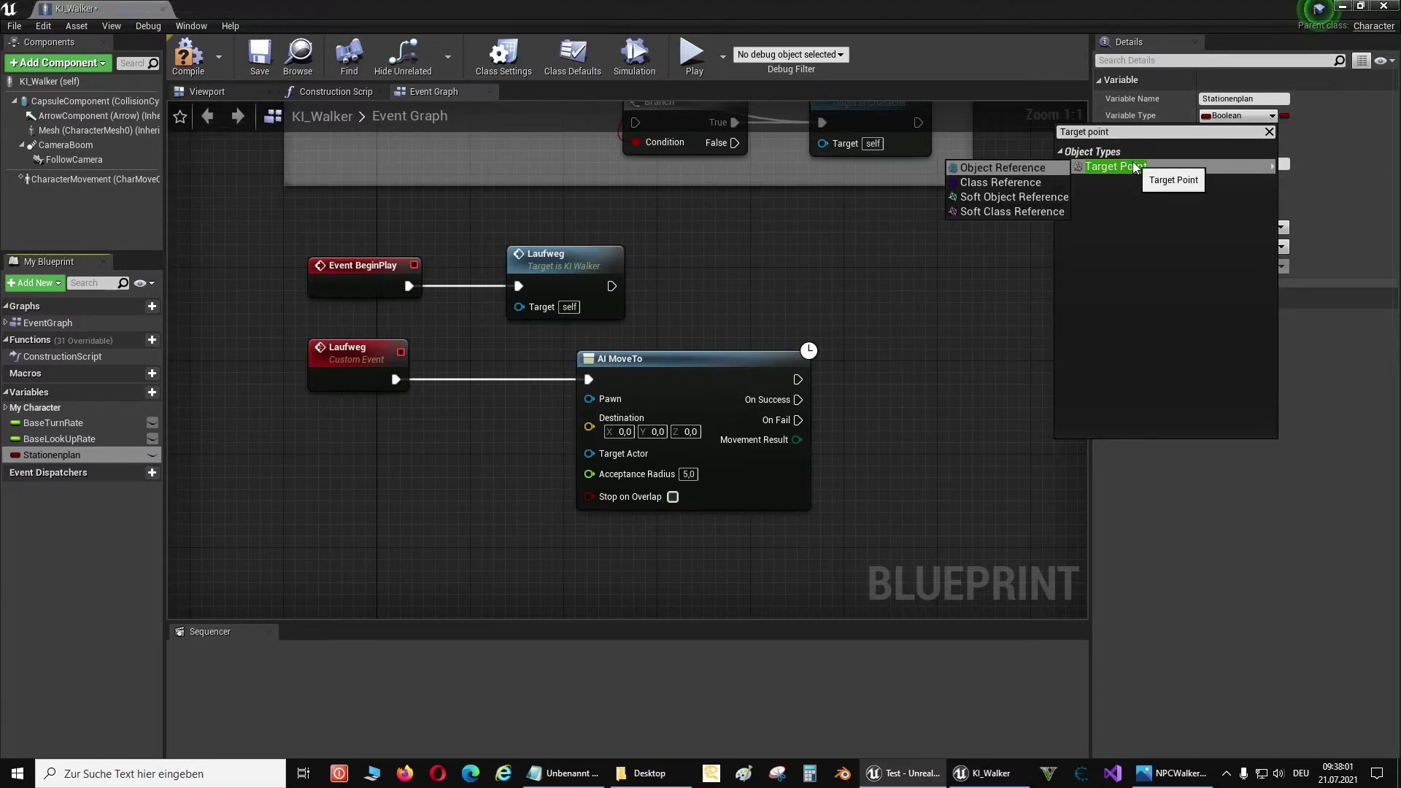
{"action": "left_click", "coordinate": [1134, 168]}
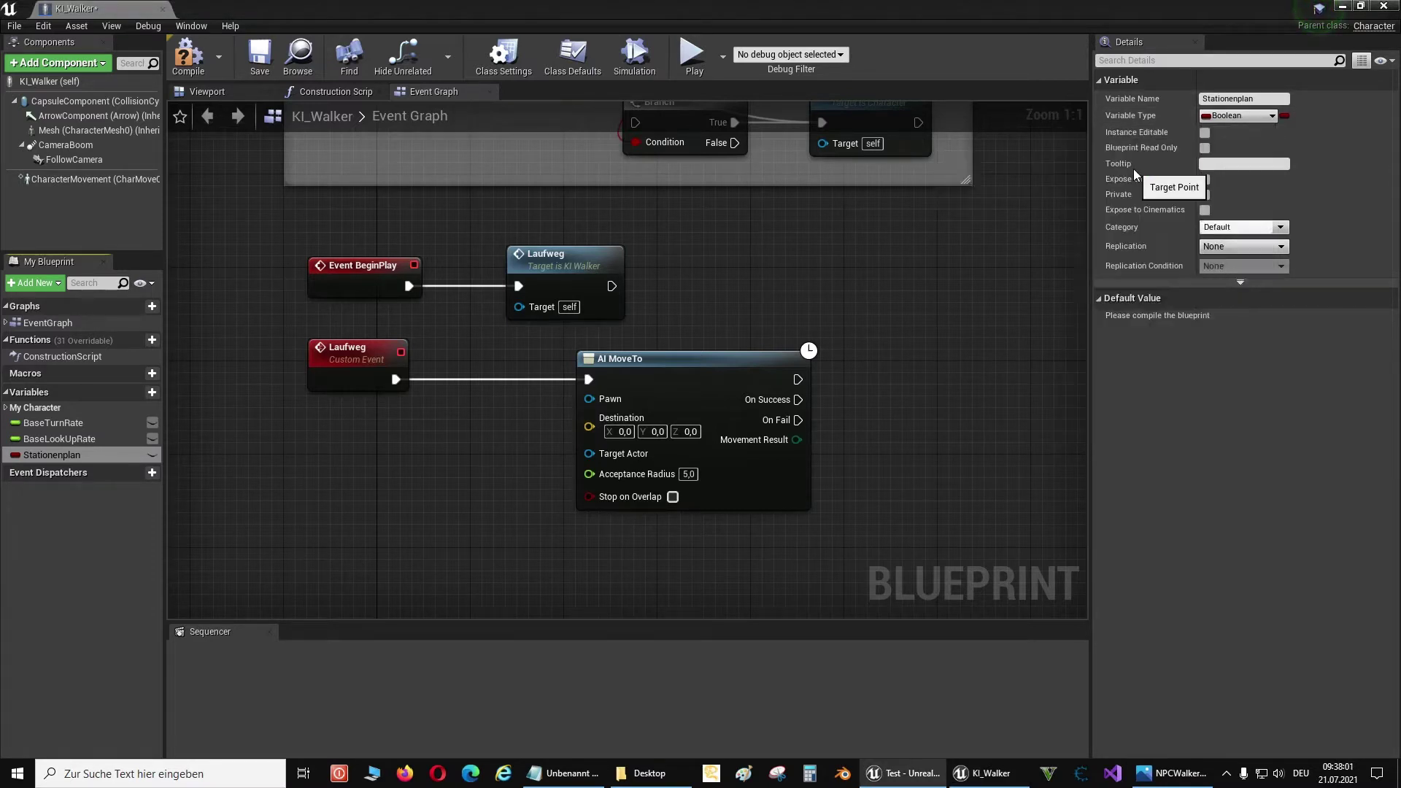
{"action": "left_click", "coordinate": [1284, 116]}
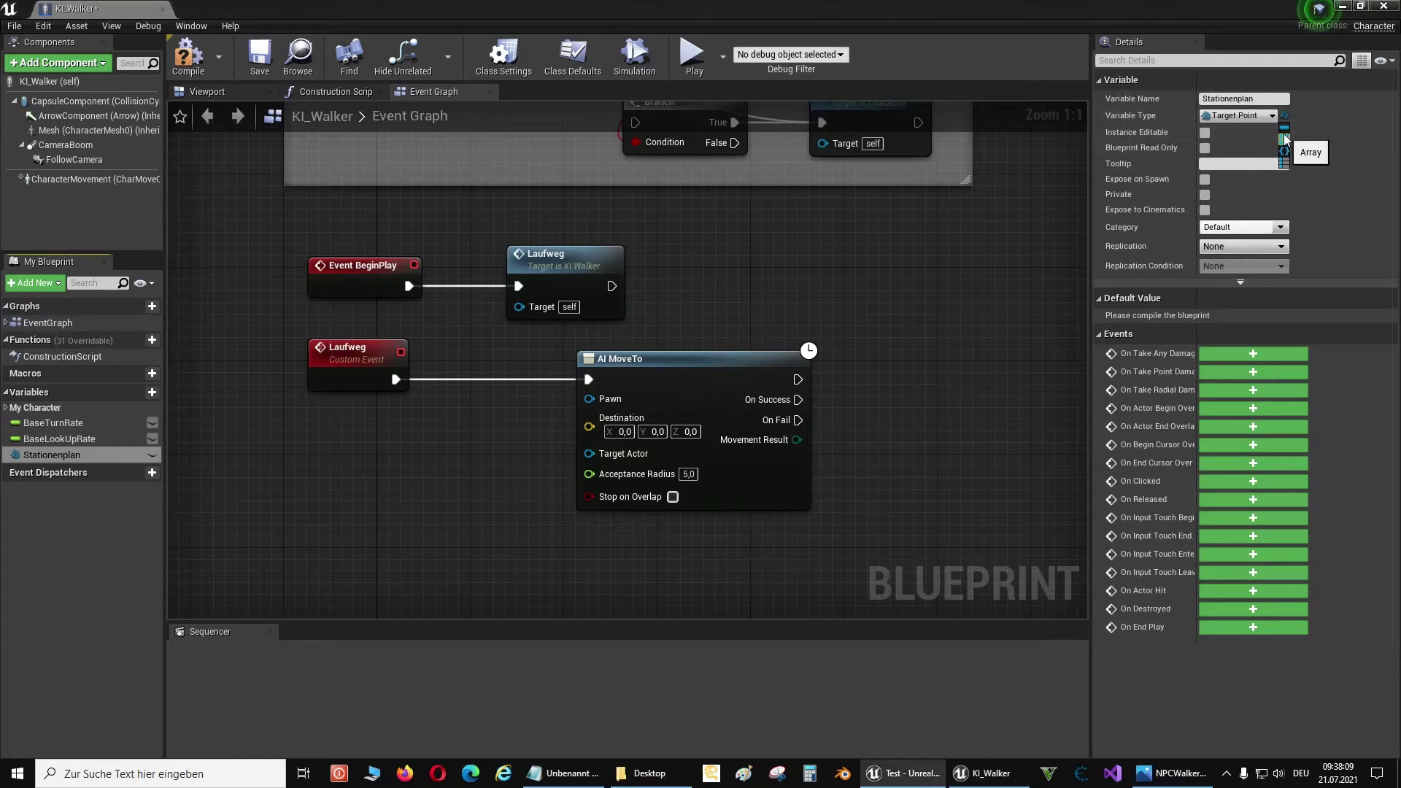
{"action": "left_click", "coordinate": [1284, 139]}
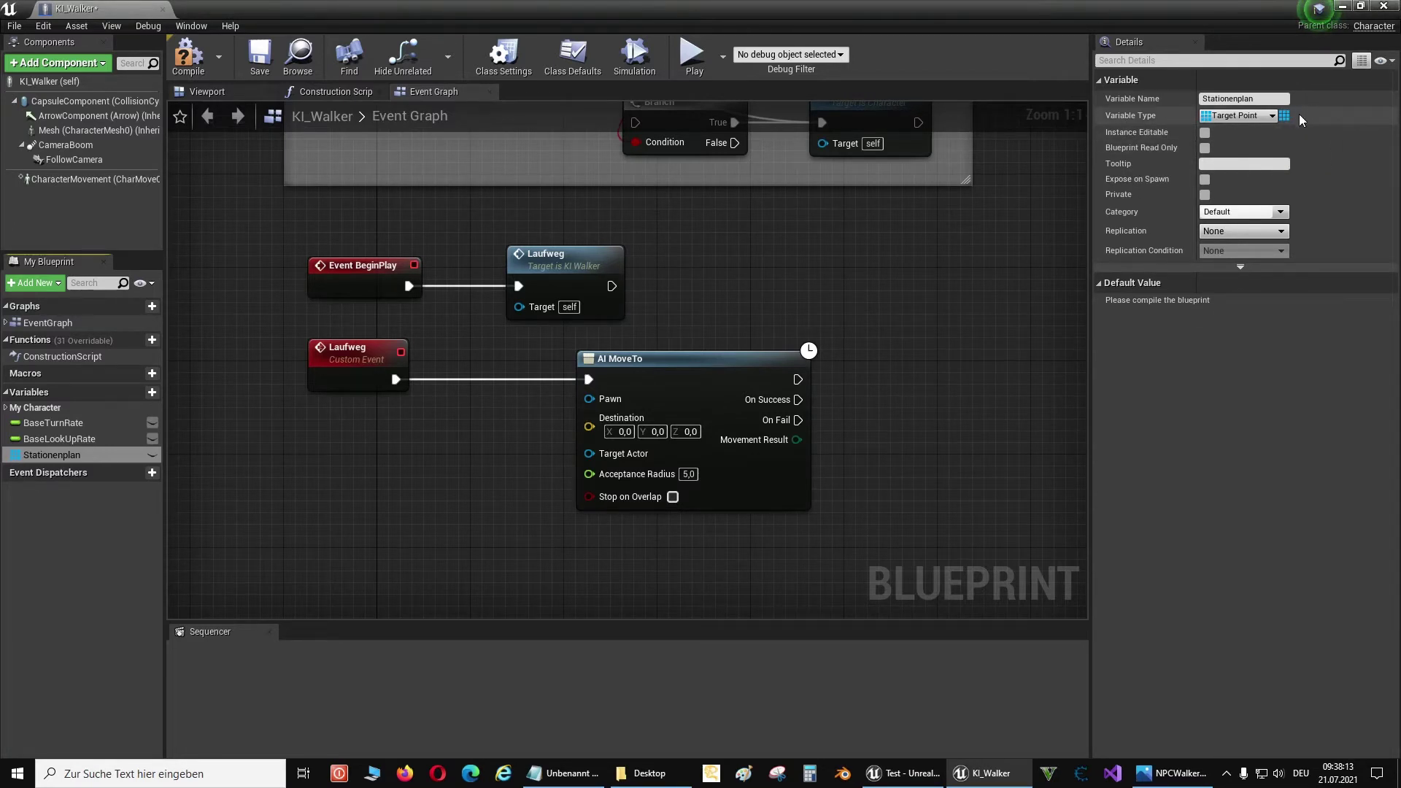
{"action": "left_click", "coordinate": [152, 455]}
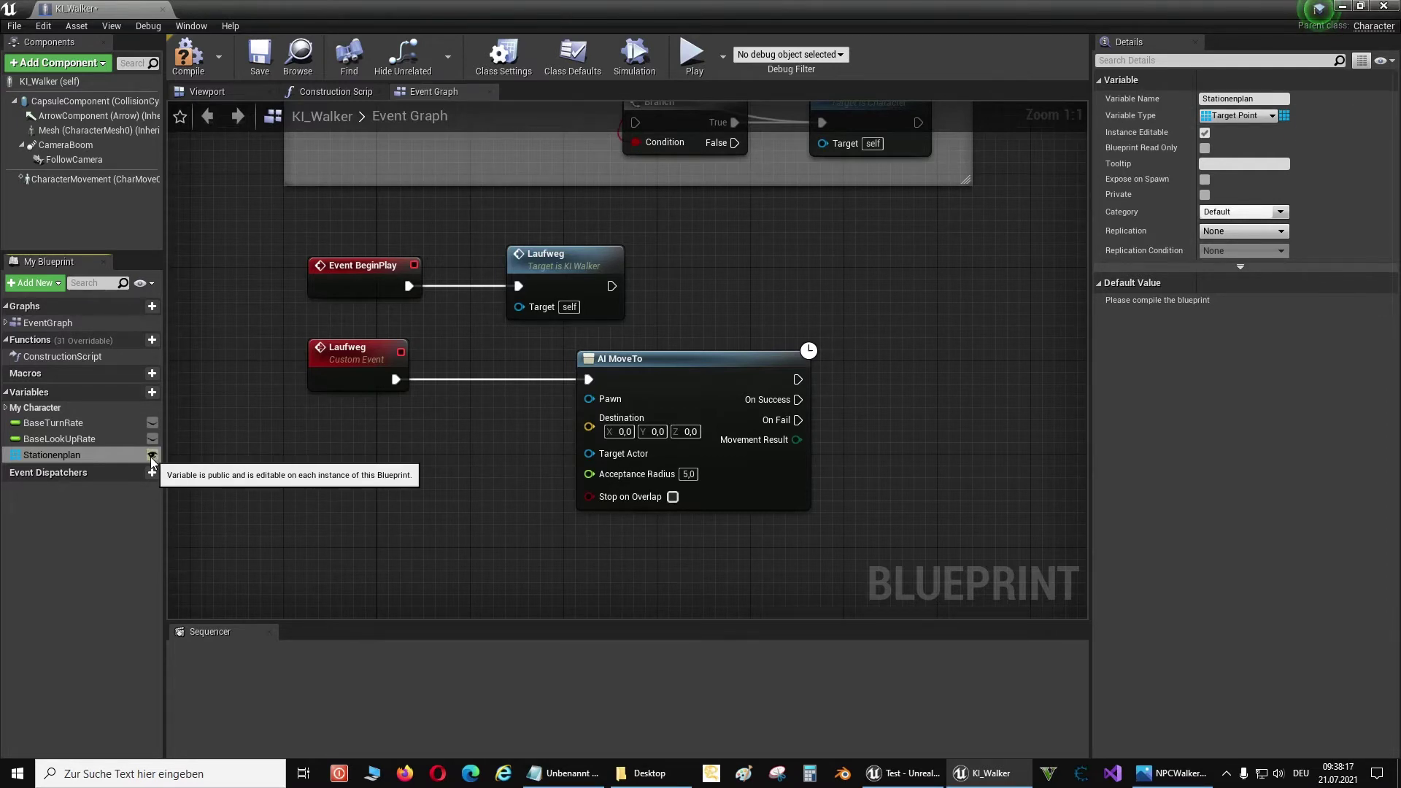
Place a Get Stationenplan node in the event graph
{"action": "left_click", "coordinate": [51, 454]}
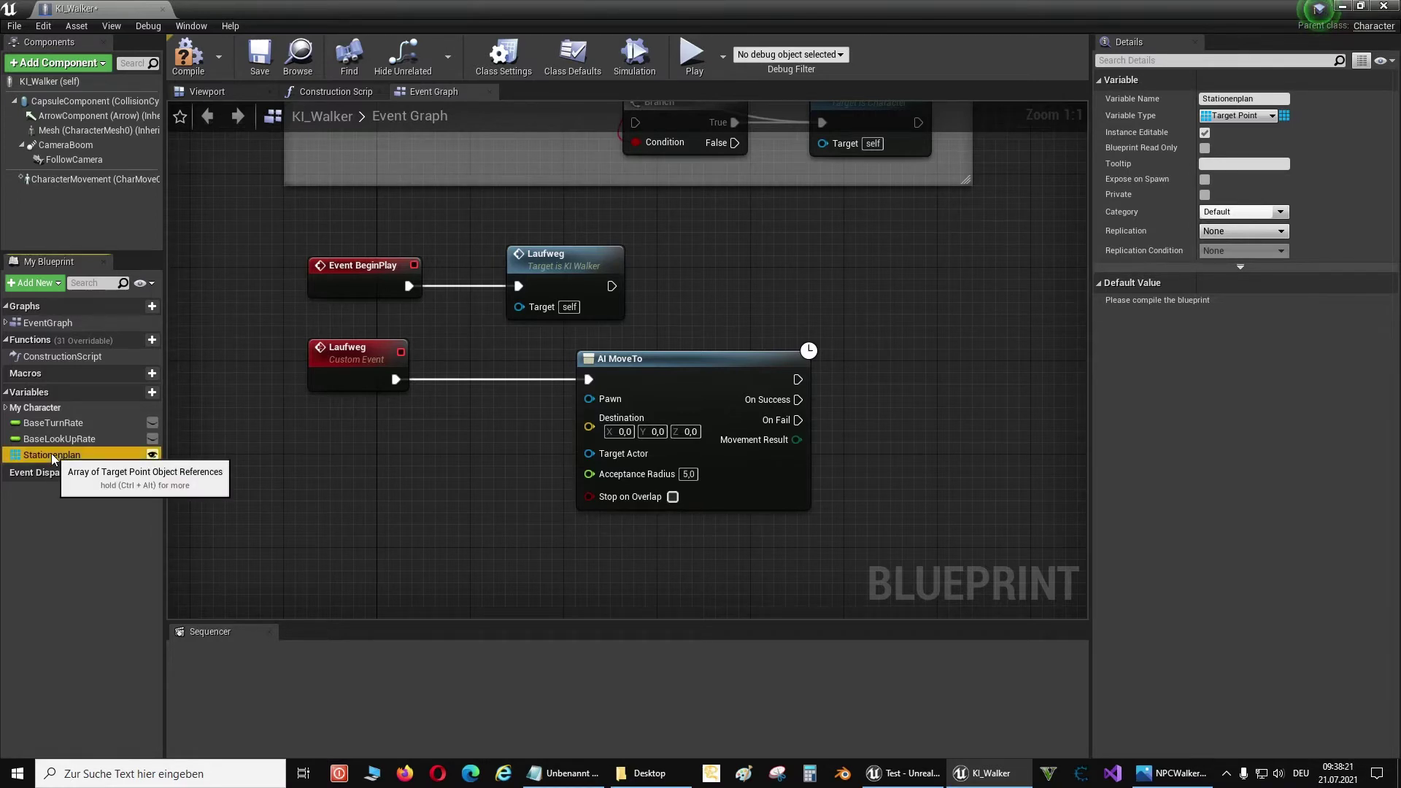
{"action": "left_click_drag", "start_coordinate": [51, 454], "coordinate": [337, 445]}
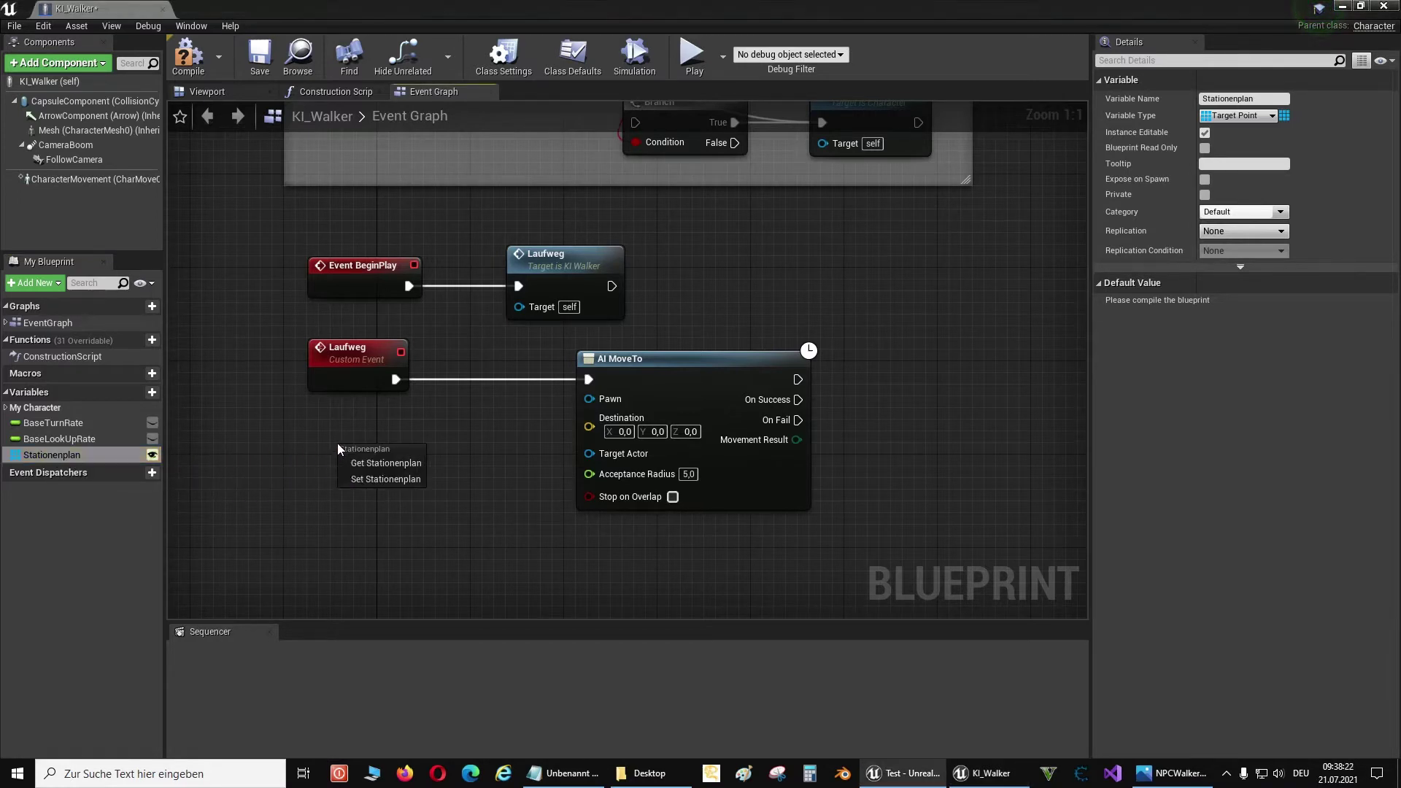
{"action": "left_click", "coordinate": [378, 463]}
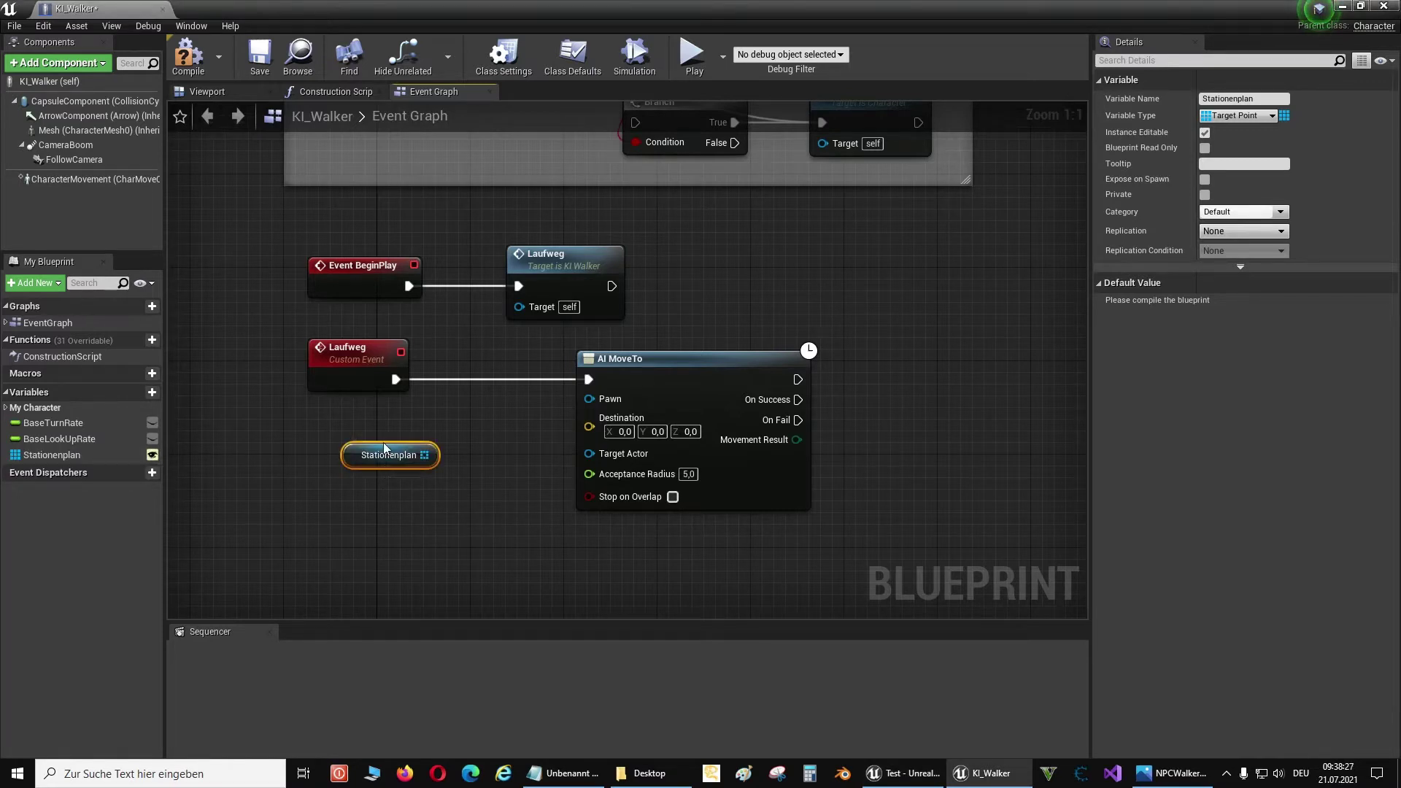
{"action": "left_click_drag", "start_coordinate": [385, 448], "coordinate": [350, 436]}
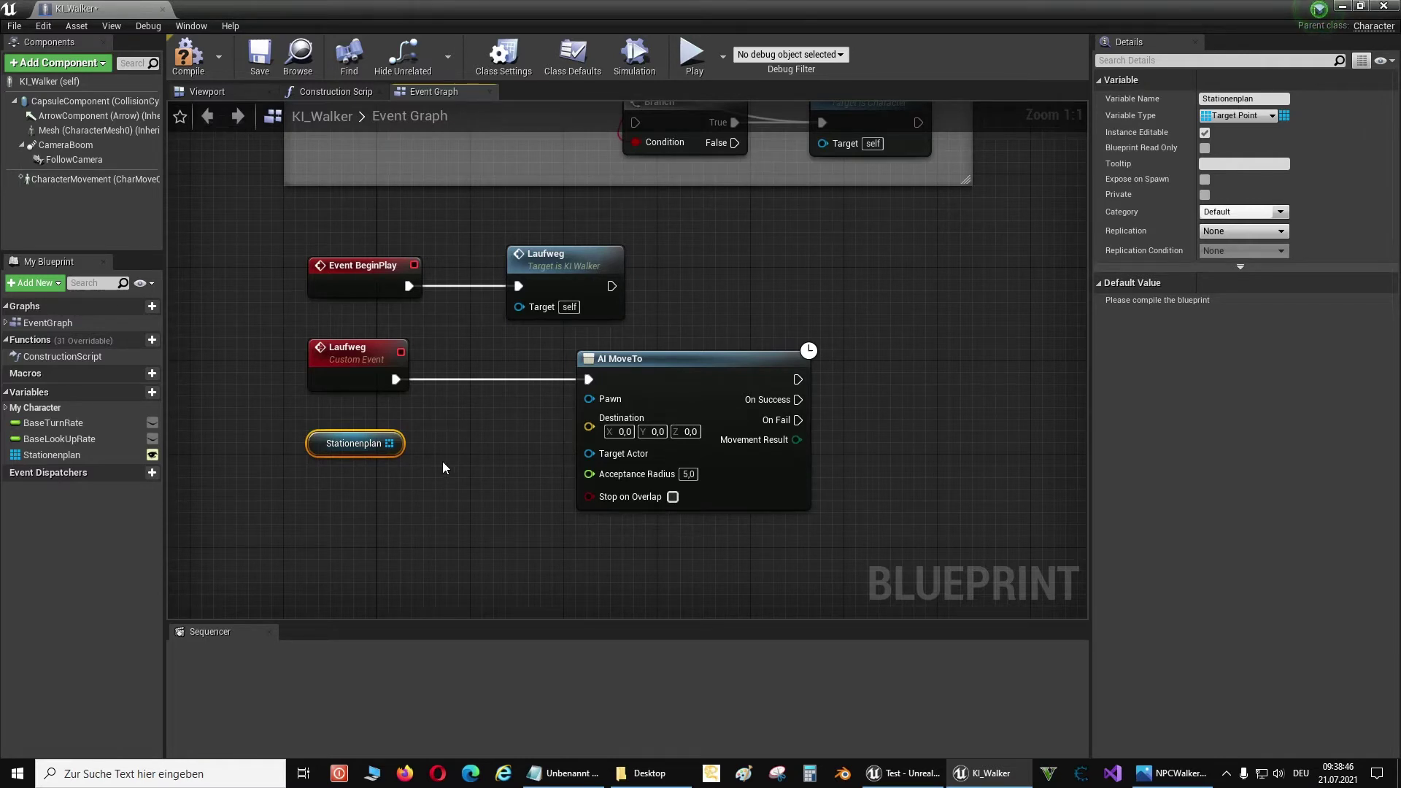
Add a variable named Stationen as a single Integer
{"action": "left_click", "coordinate": [129, 392]}
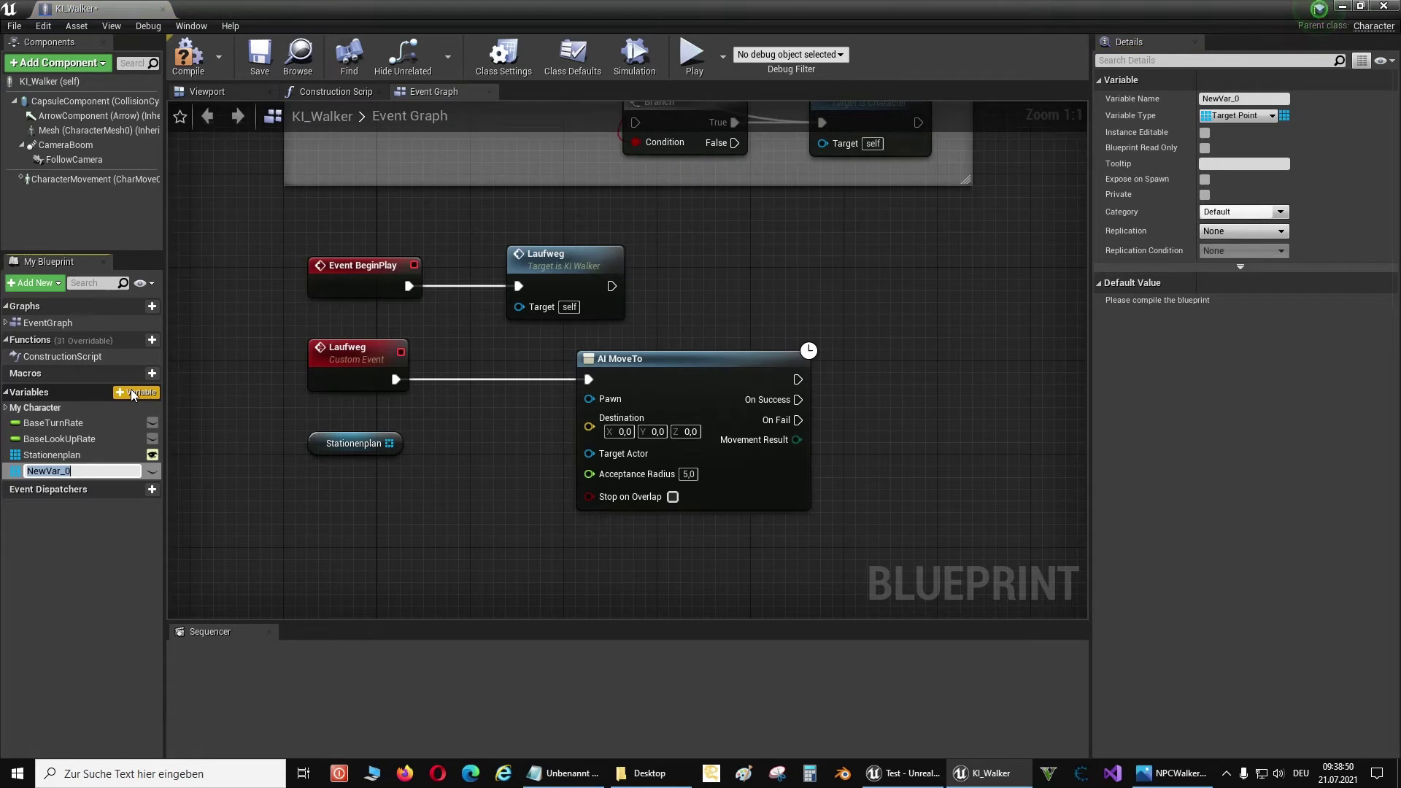
{"action": "type", "text": "Stati"}
{"action": "type", "text": "onen"}
{"action": "key", "text": "Return"}
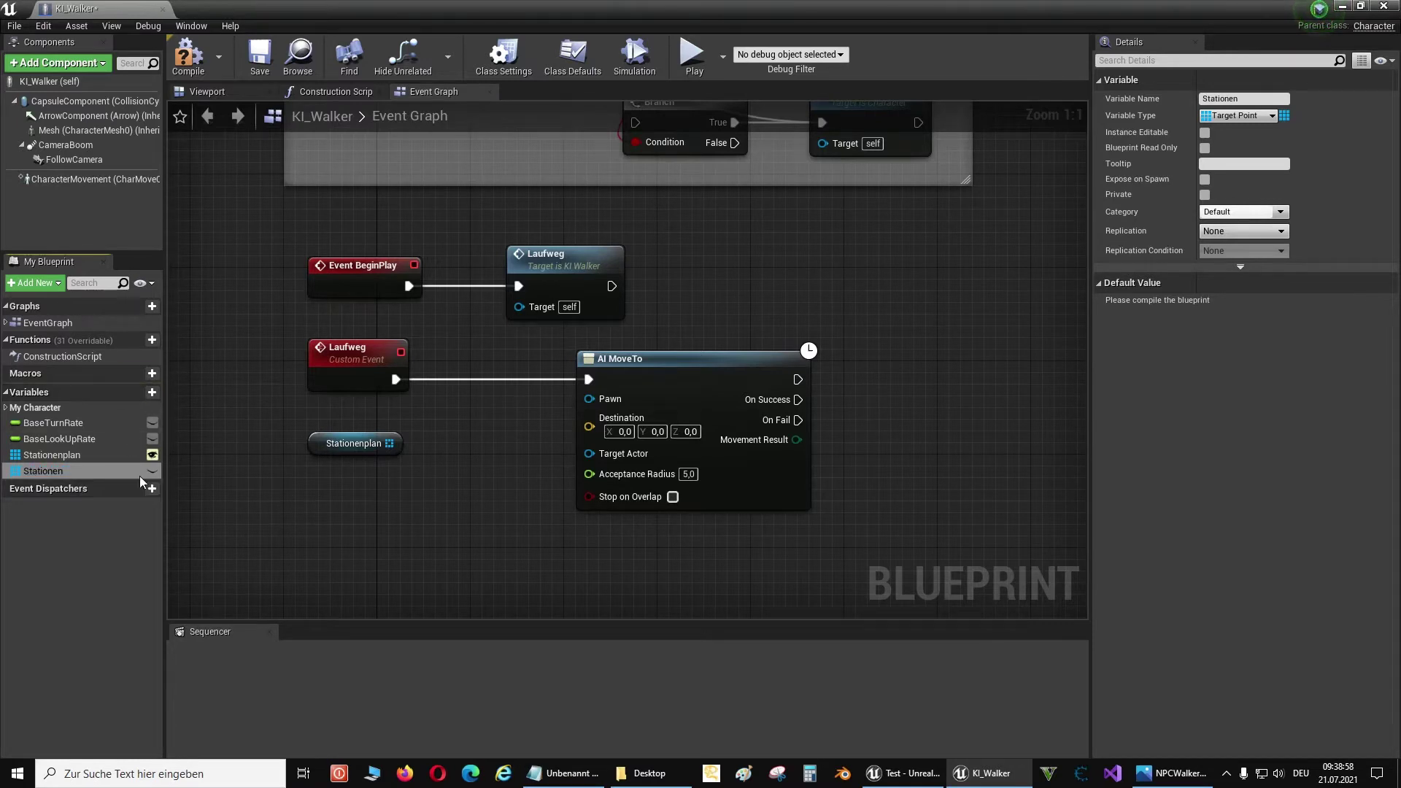
{"action": "left_click", "coordinate": [1272, 116]}
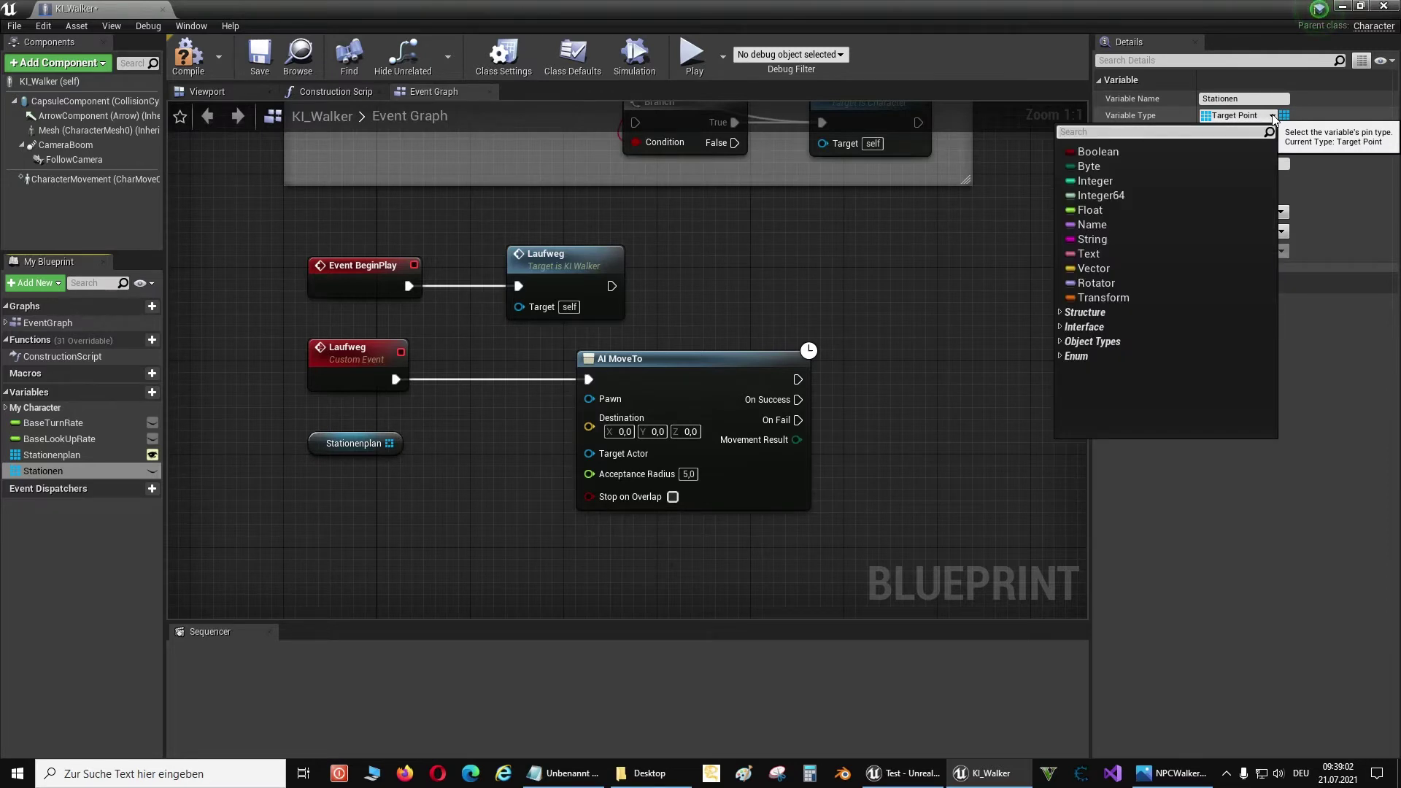
{"action": "left_click", "coordinate": [1119, 180]}
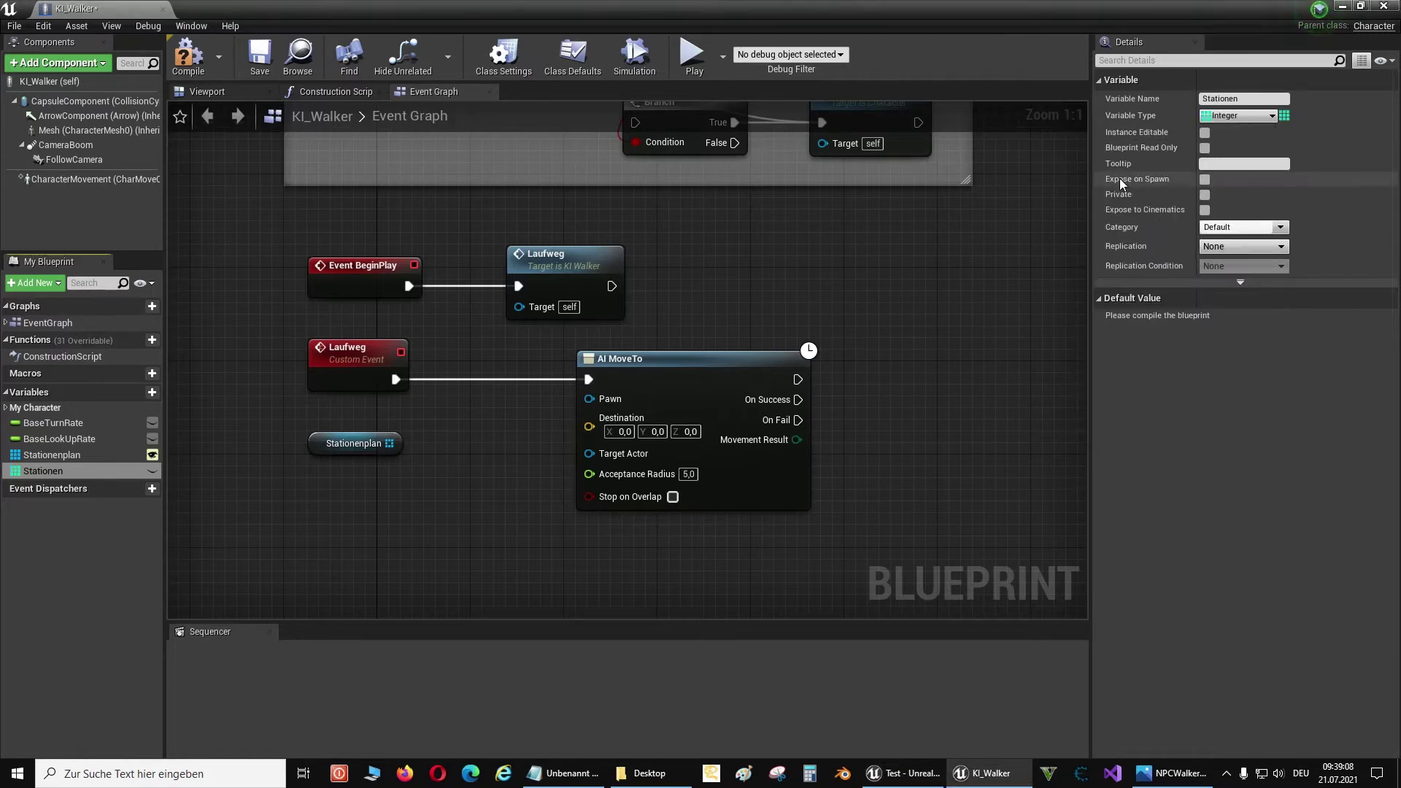
{"action": "left_click", "coordinate": [1284, 117]}
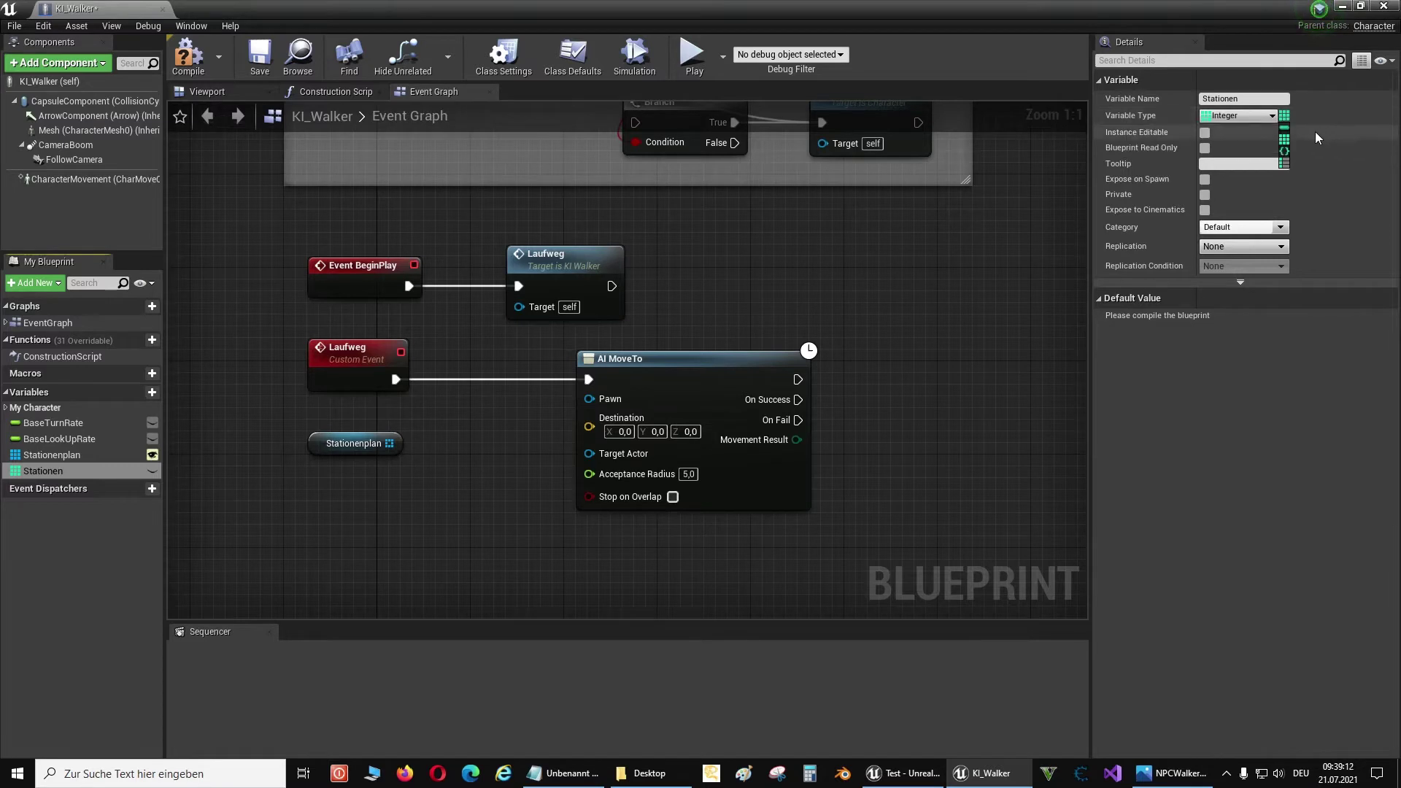
{"action": "left_click", "coordinate": [1284, 129]}
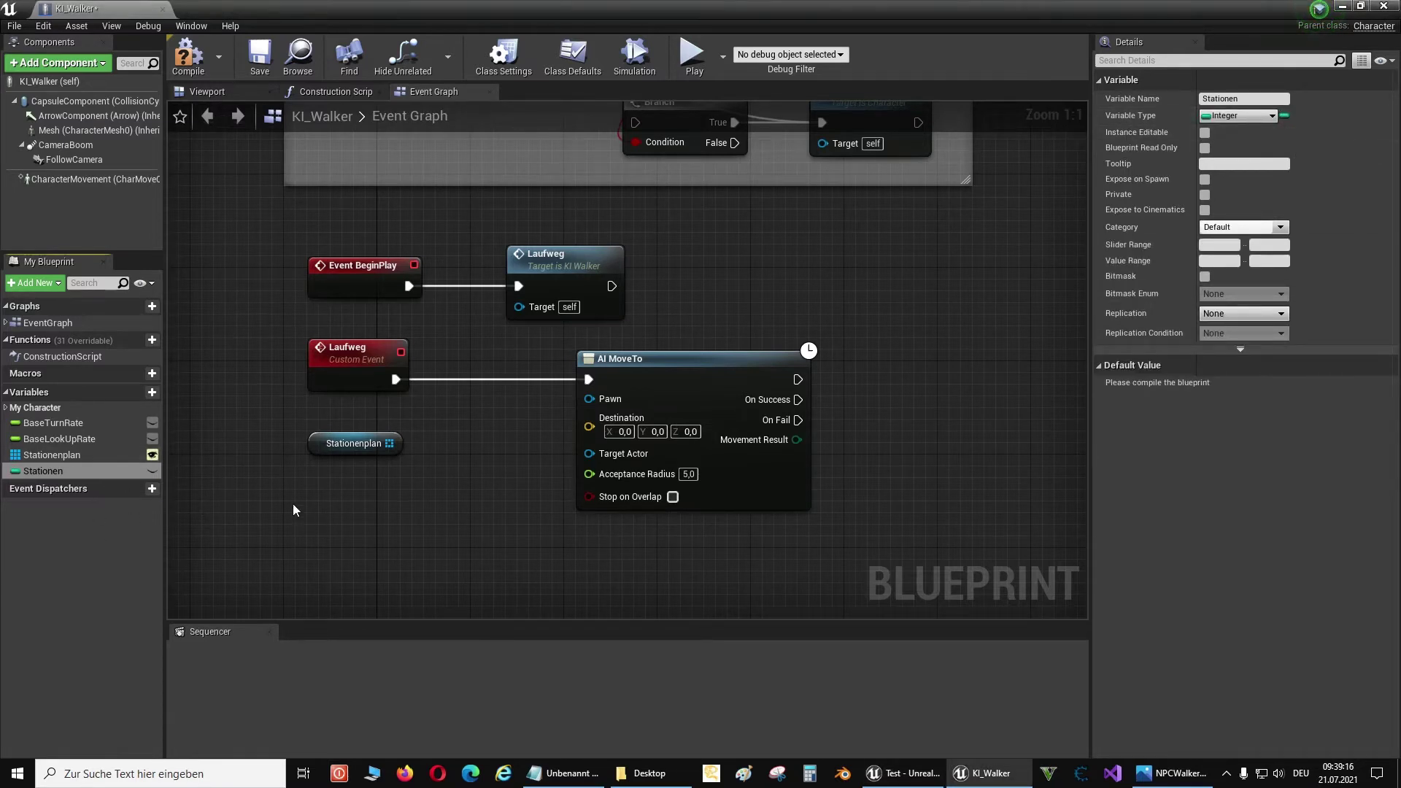
Place a Get Stationen node below the Stationenplan getter
{"action": "left_click_drag", "start_coordinate": [32, 472], "coordinate": [338, 493]}
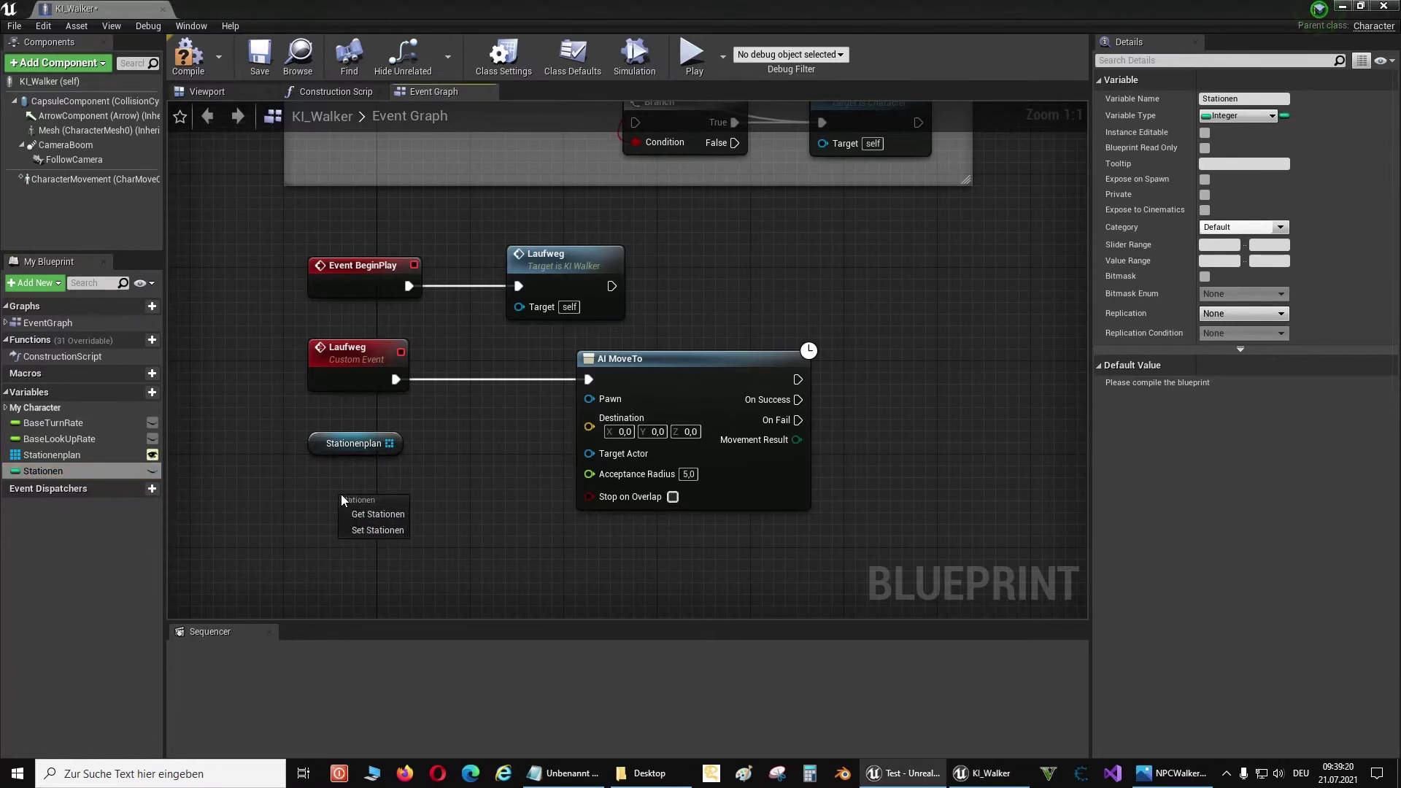
{"action": "left_click", "coordinate": [378, 515]}
{"action": "left_click_drag", "start_coordinate": [389, 501], "coordinate": [350, 501]}
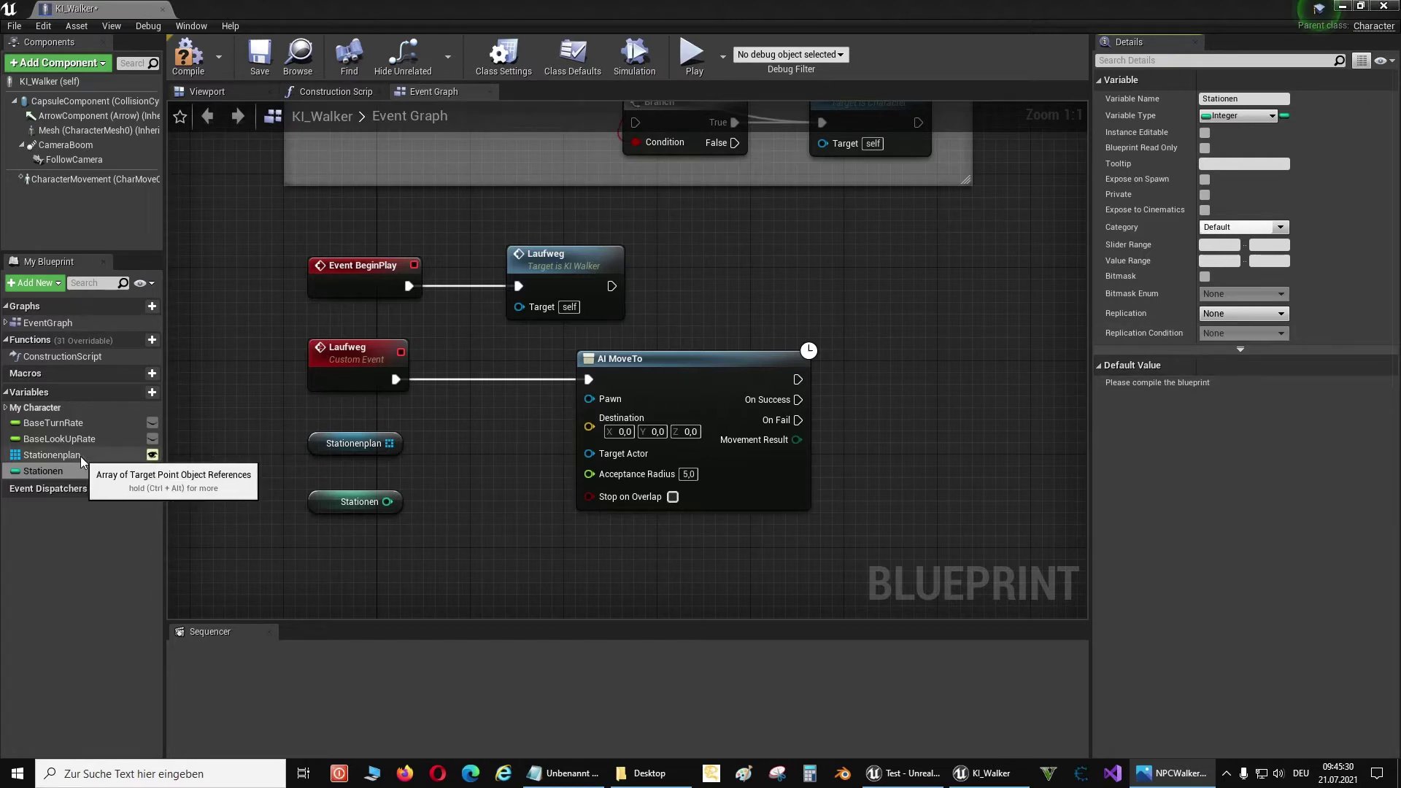
Add a Get (a copy) node on Stationenplan feeding AI MoveTo's Target Actor
{"action": "right_click", "coordinate": [458, 463]}
{"action": "type", "text": "get a copy"}
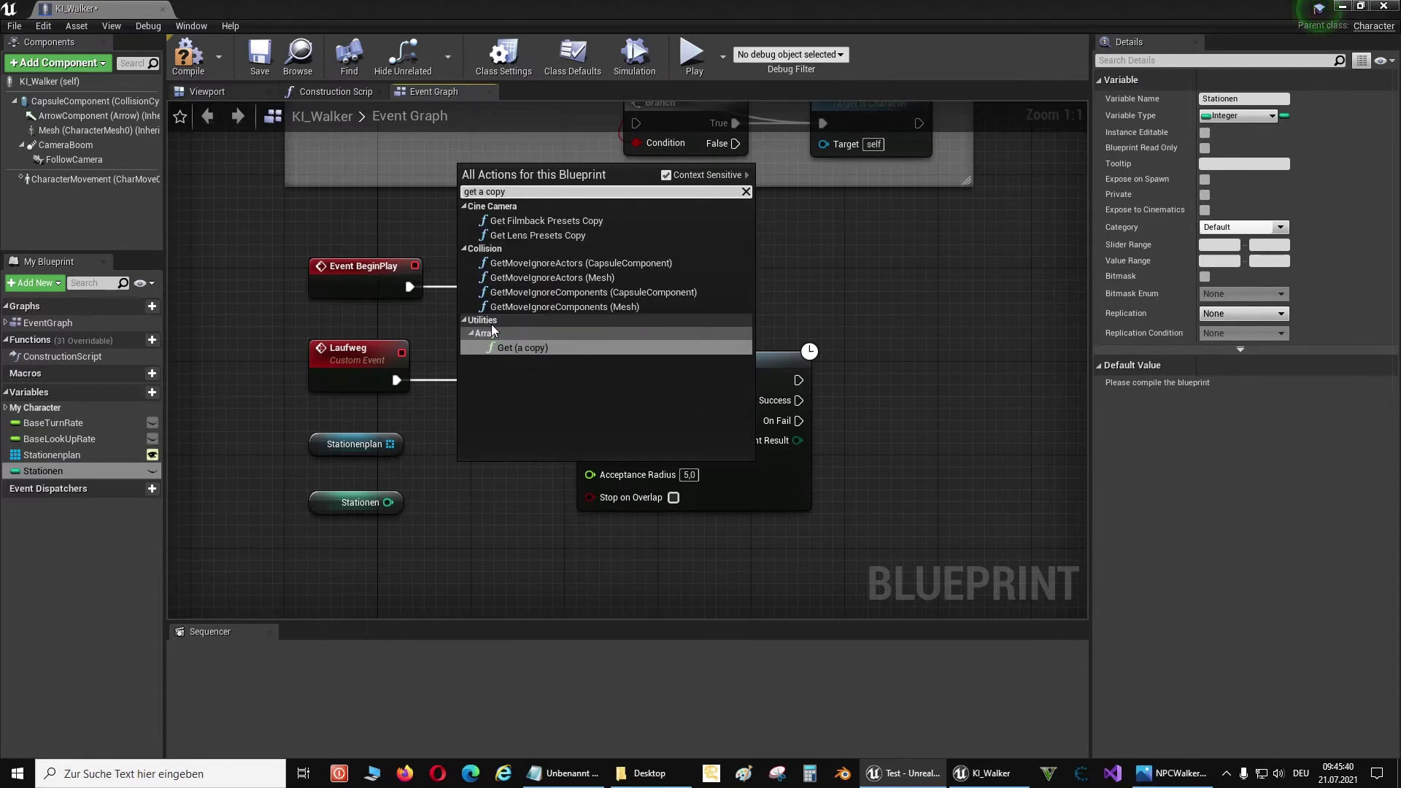
{"action": "left_click", "coordinate": [557, 348]}
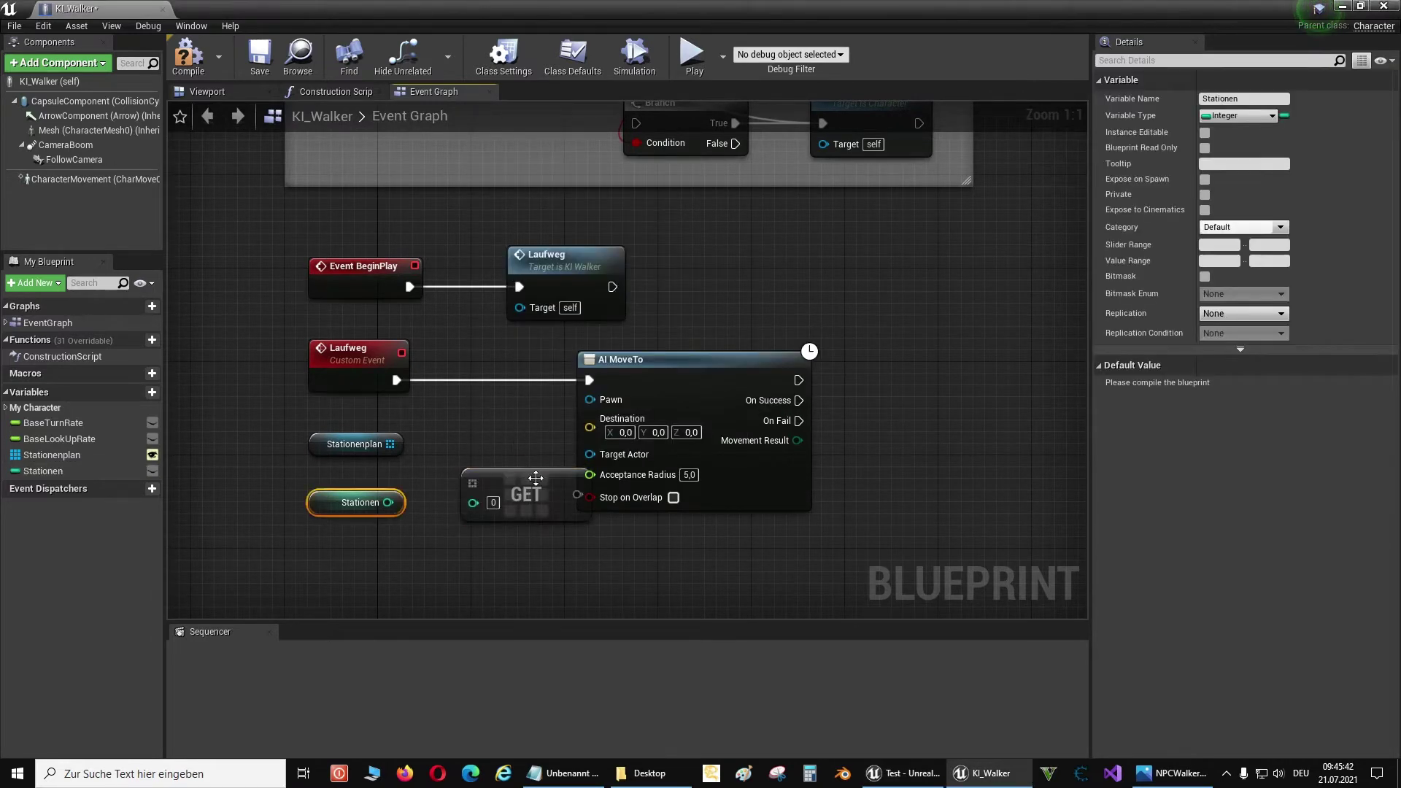
{"action": "left_click_drag", "start_coordinate": [535, 477], "coordinate": [480, 451]}
{"action": "mouse_move", "coordinate": [391, 444]}
{"action": "left_mouse_down"}
{"action": "mouse_move", "coordinate": [426, 461]}
{"action": "mouse_move", "coordinate": [427, 480]}
{"action": "left_mouse_up"}
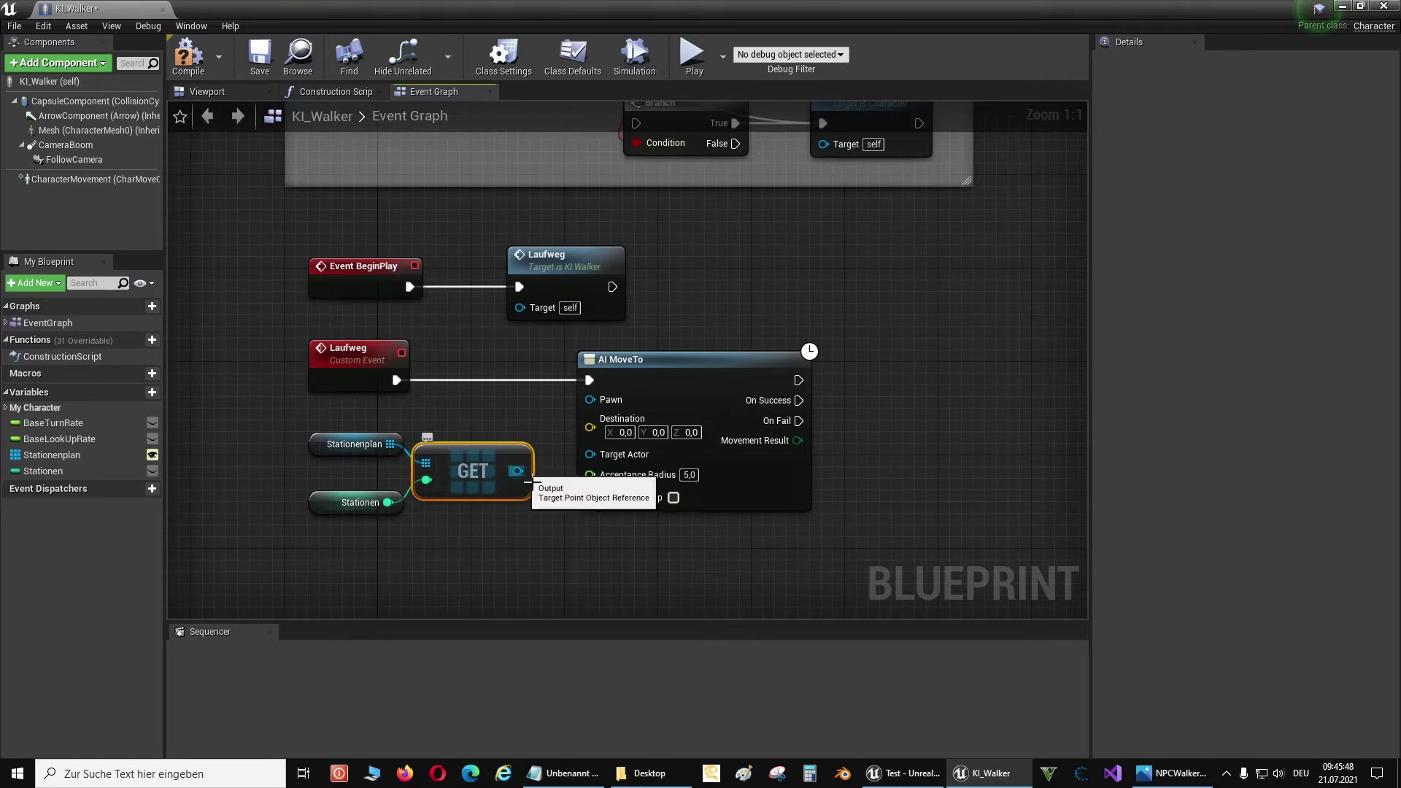
{"action": "left_click_drag", "start_coordinate": [527, 479], "coordinate": [590, 453]}
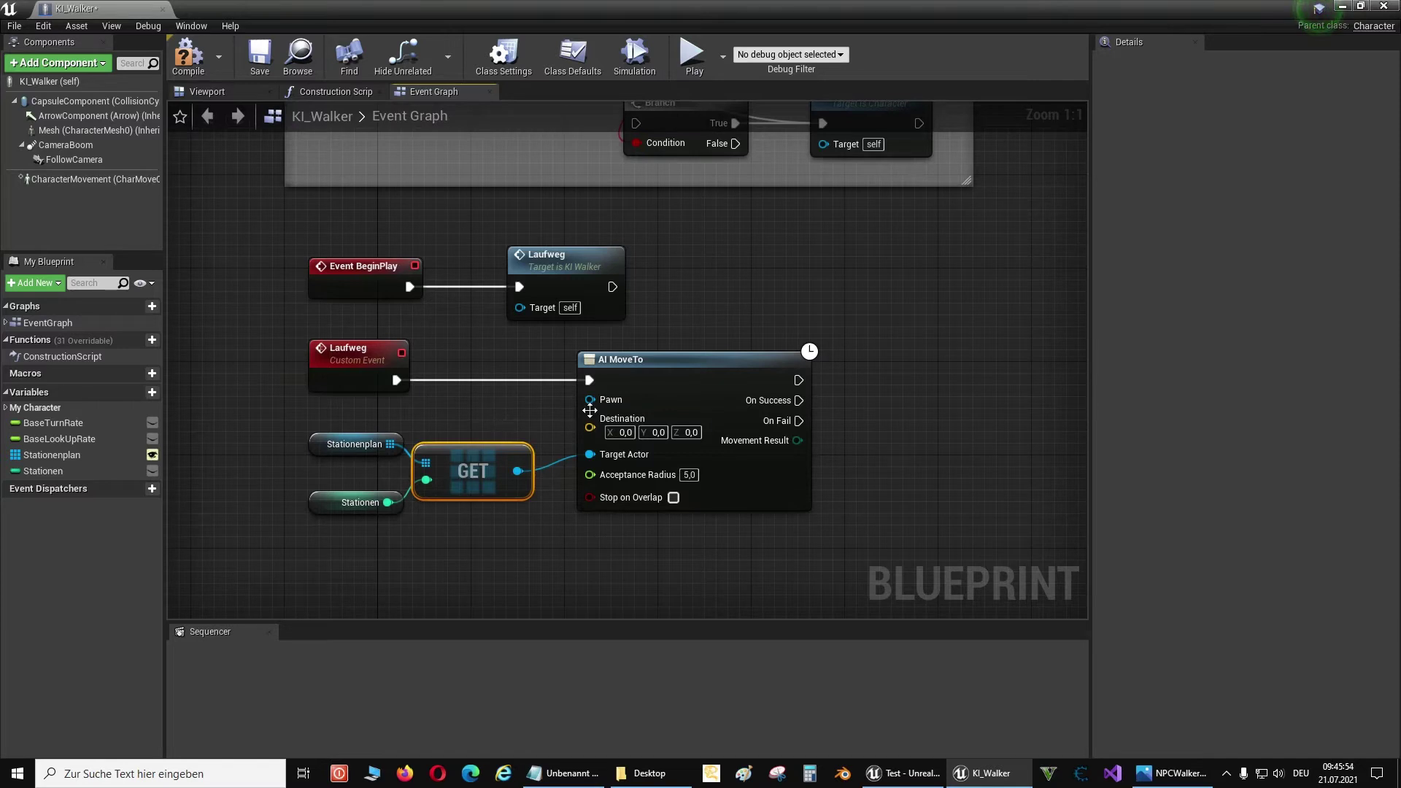
Connect a Self reference to AI MoveTo's Pawn input
{"action": "left_click_drag", "start_coordinate": [590, 410], "coordinate": [461, 411]}
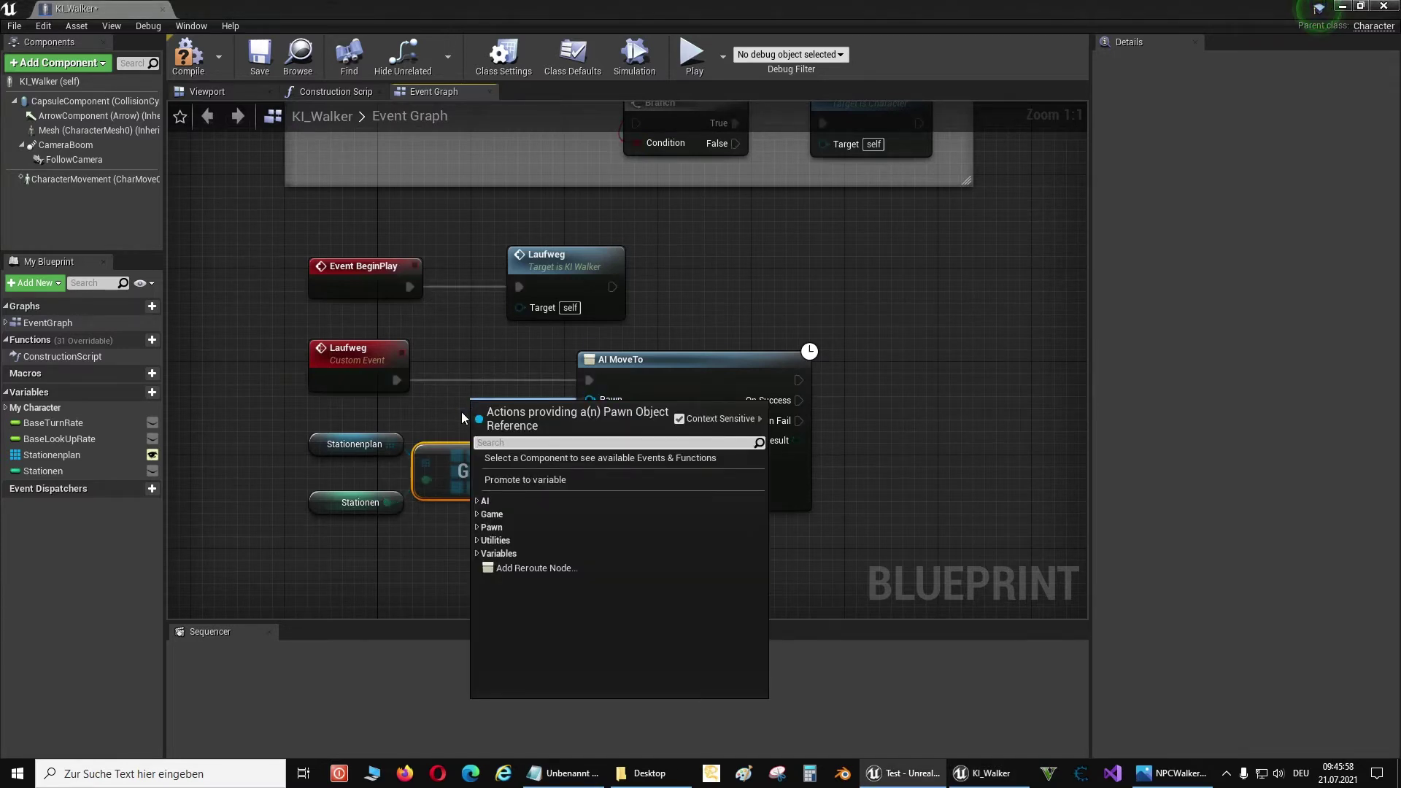
{"action": "type", "text": "self"}
{"action": "key", "text": "Return"}
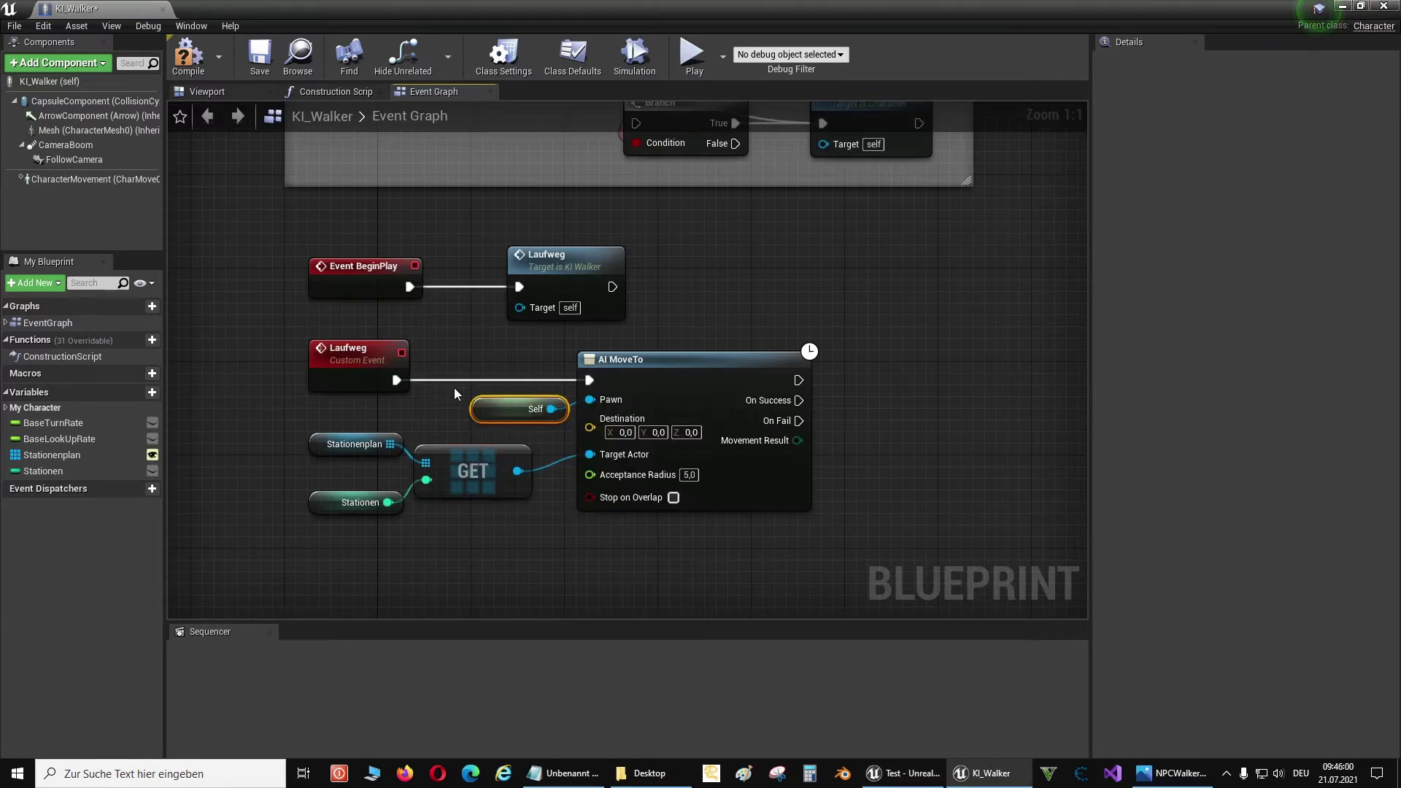
{"action": "left_click", "coordinate": [1344, 9]}
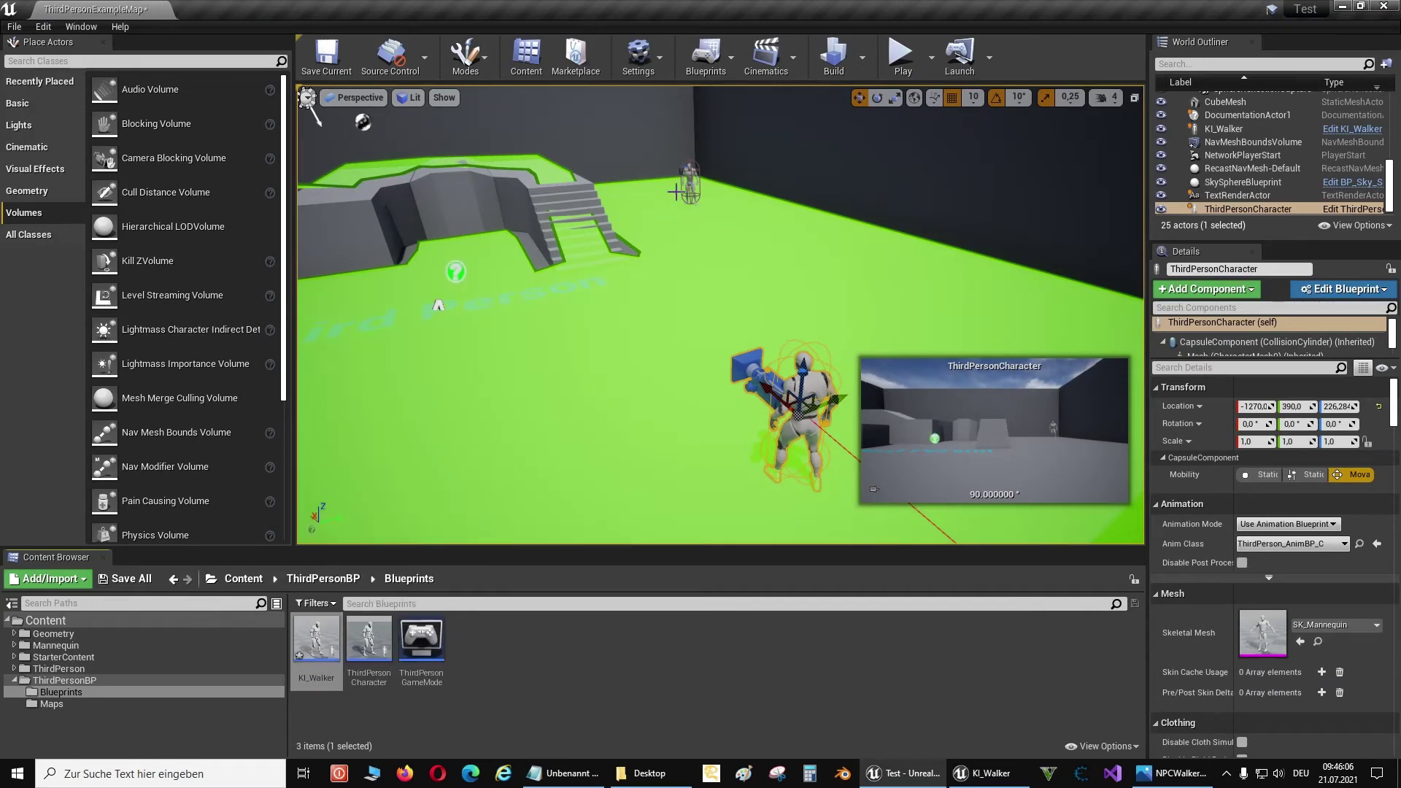
Back in the KI_Walker blueprint, place another Stationen getter beneath AI MoveTo
{"action": "left_click", "coordinate": [985, 774]}
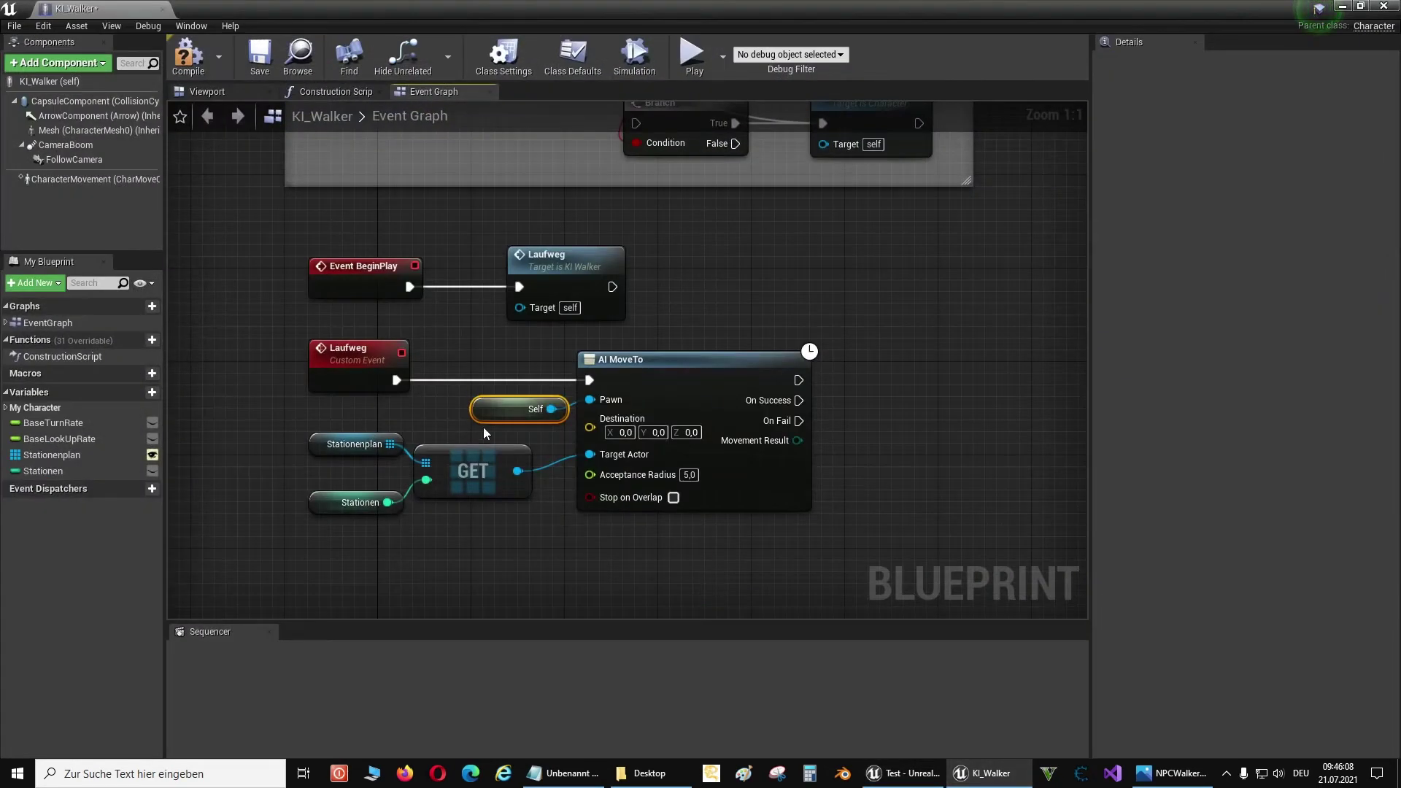
{"action": "right_click_drag", "start_coordinate": [963, 486], "coordinate": [825, 414]}
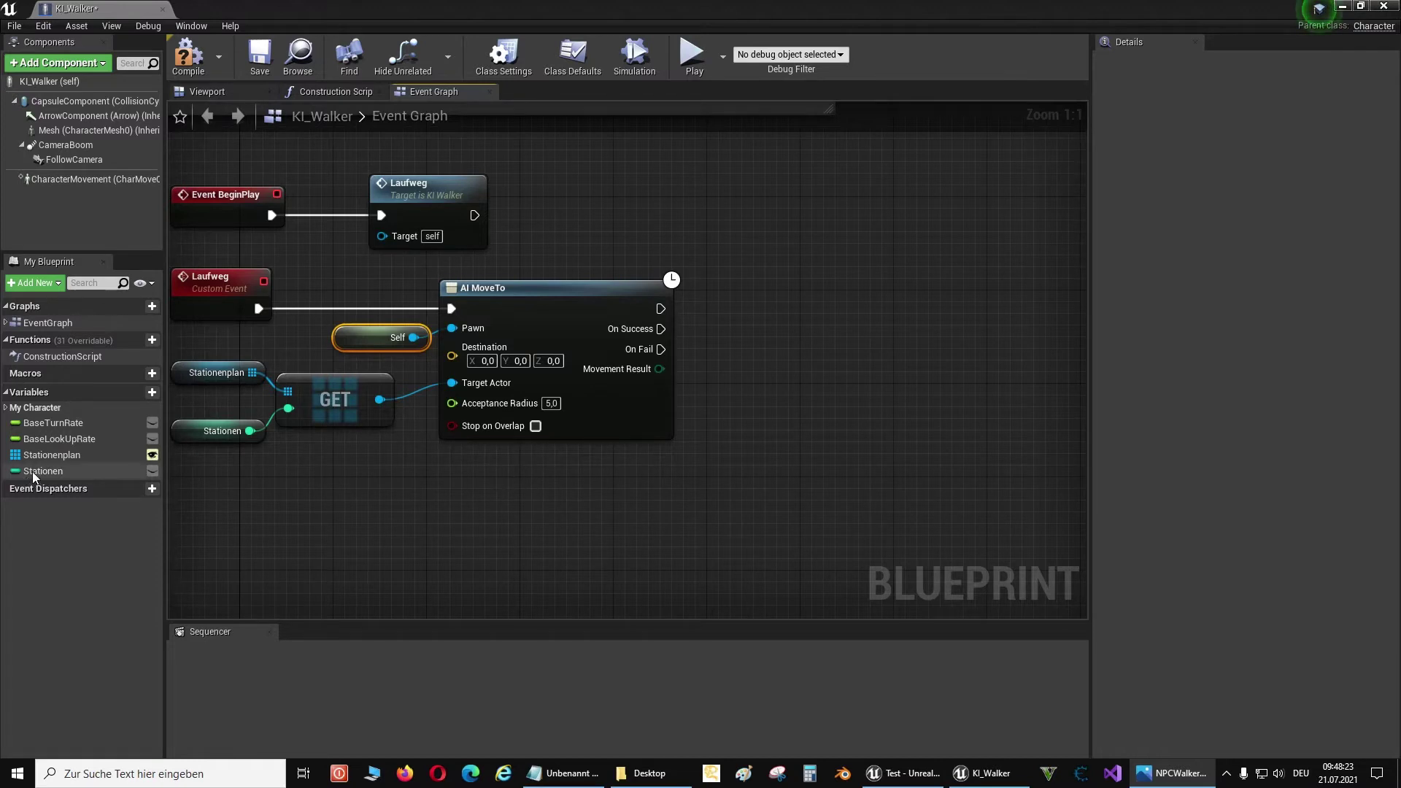
{"action": "left_click_drag", "start_coordinate": [33, 478], "coordinate": [590, 483]}
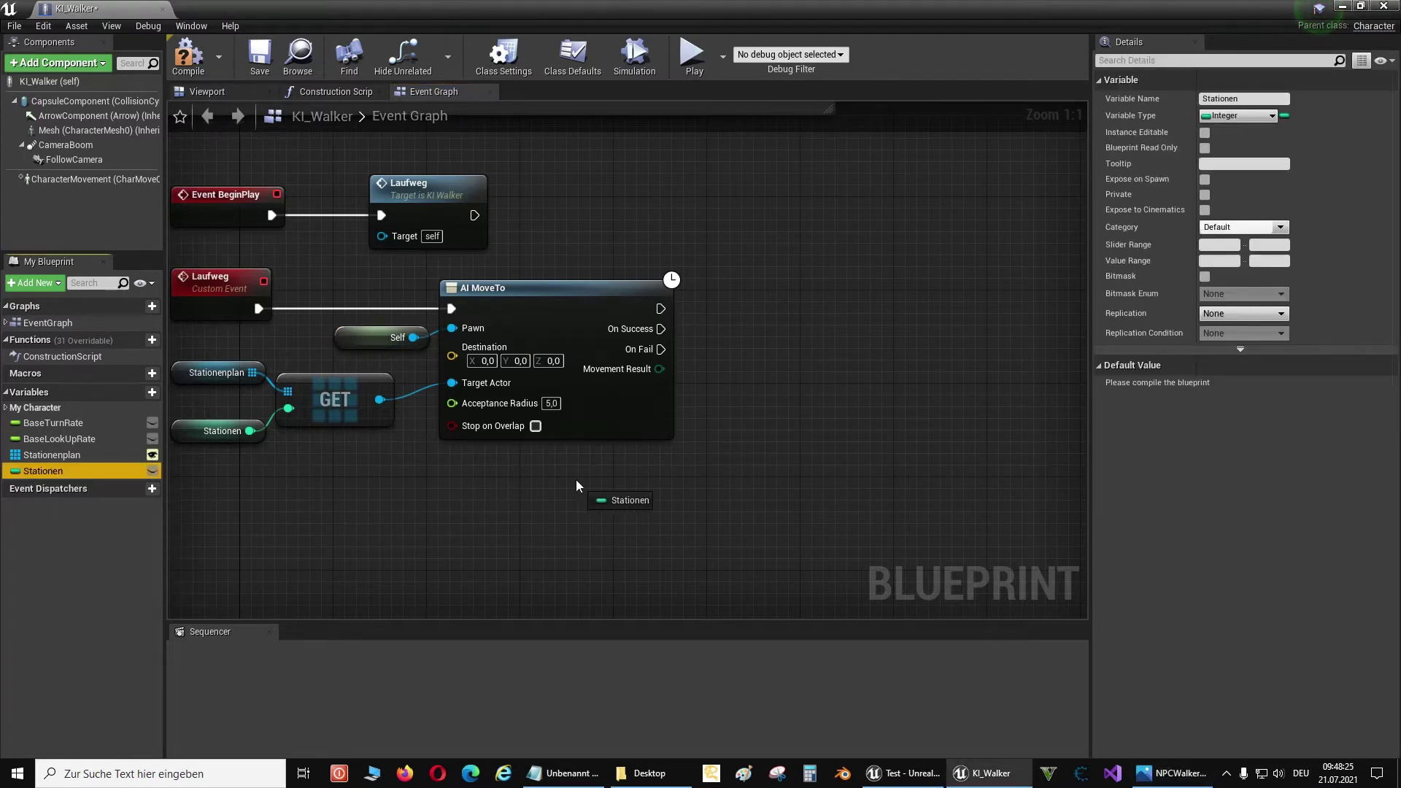
{"action": "left_click", "coordinate": [621, 502]}
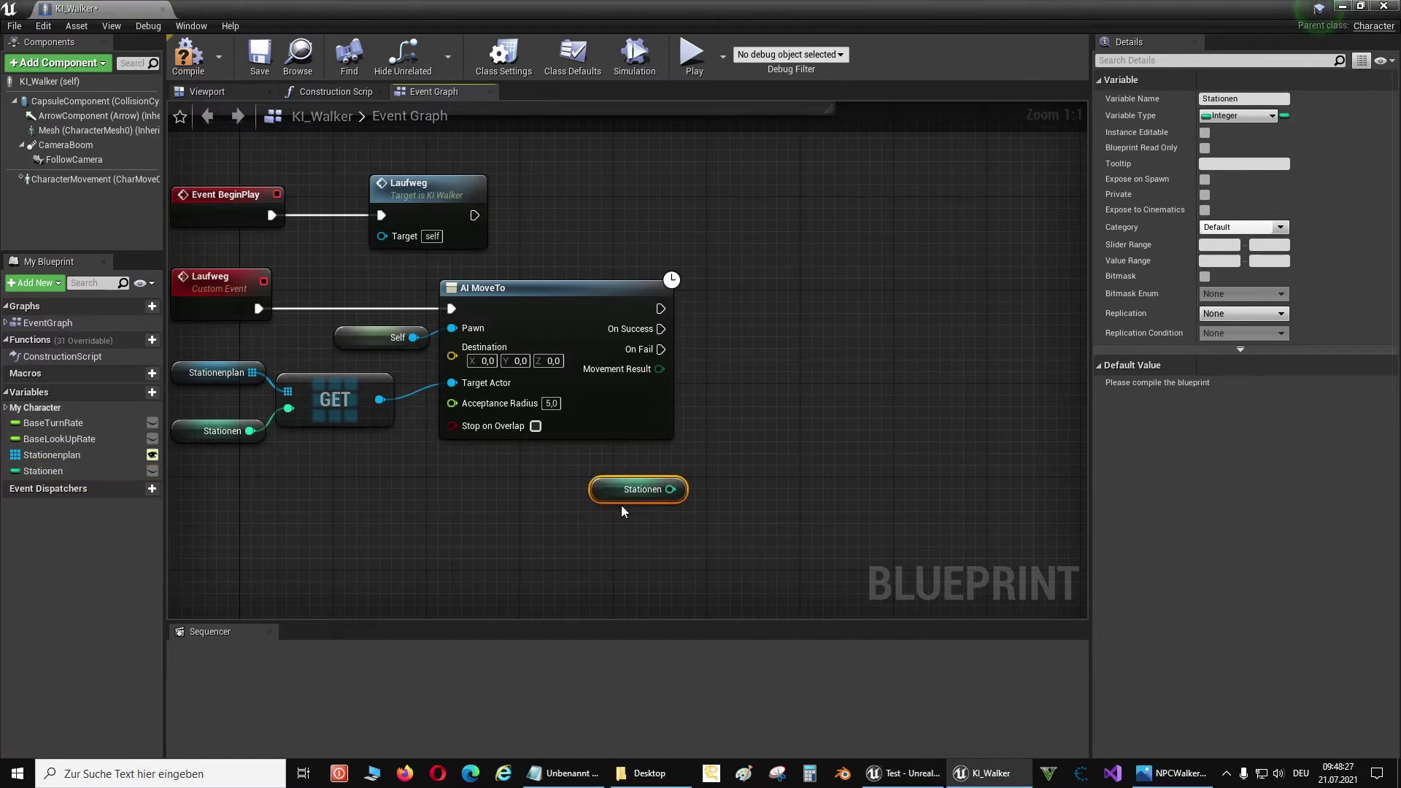
{"action": "right_click", "coordinate": [754, 305]}
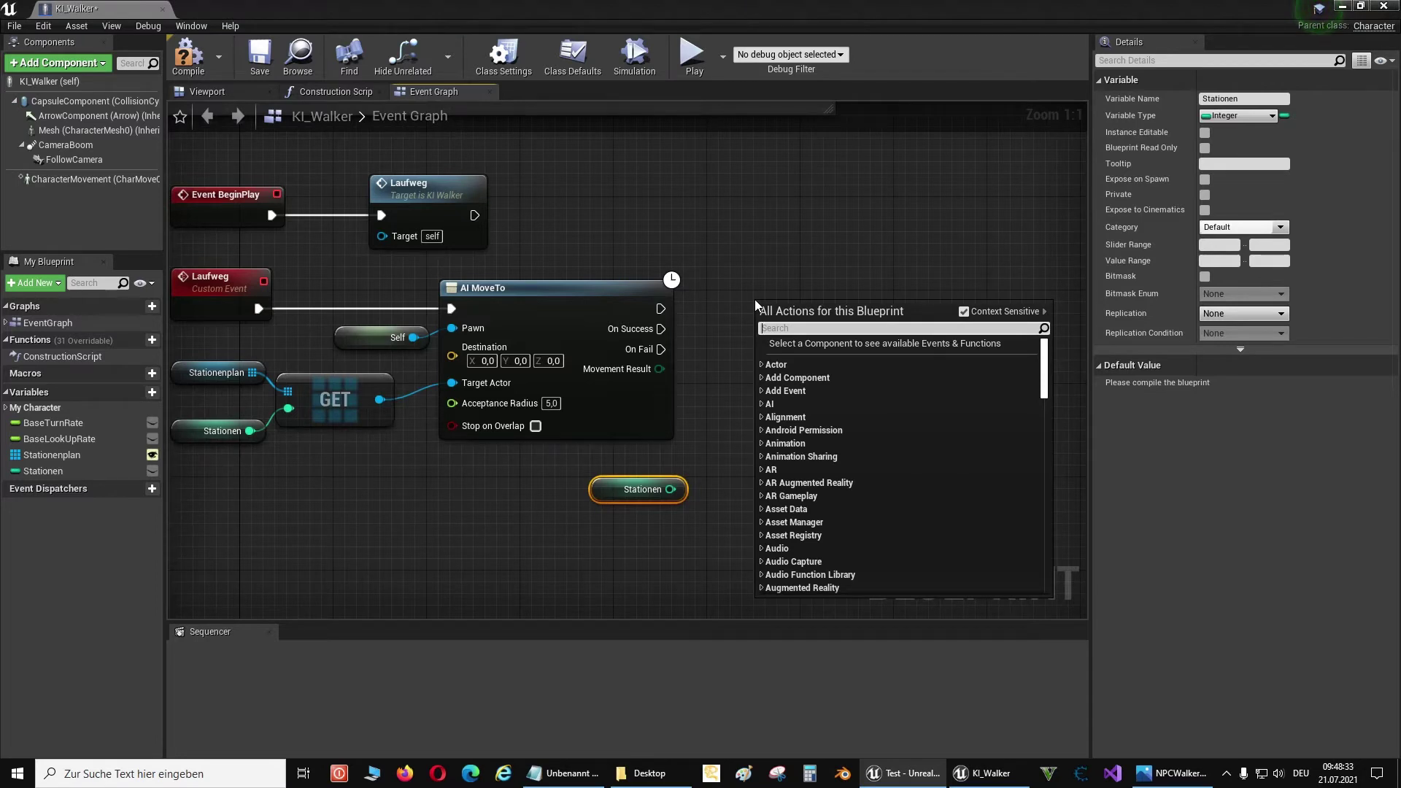
Add an Increment Int (++) node on Stationen, triggered by AI MoveTo's On Success and On Fail
{"action": "type", "text": "in"}
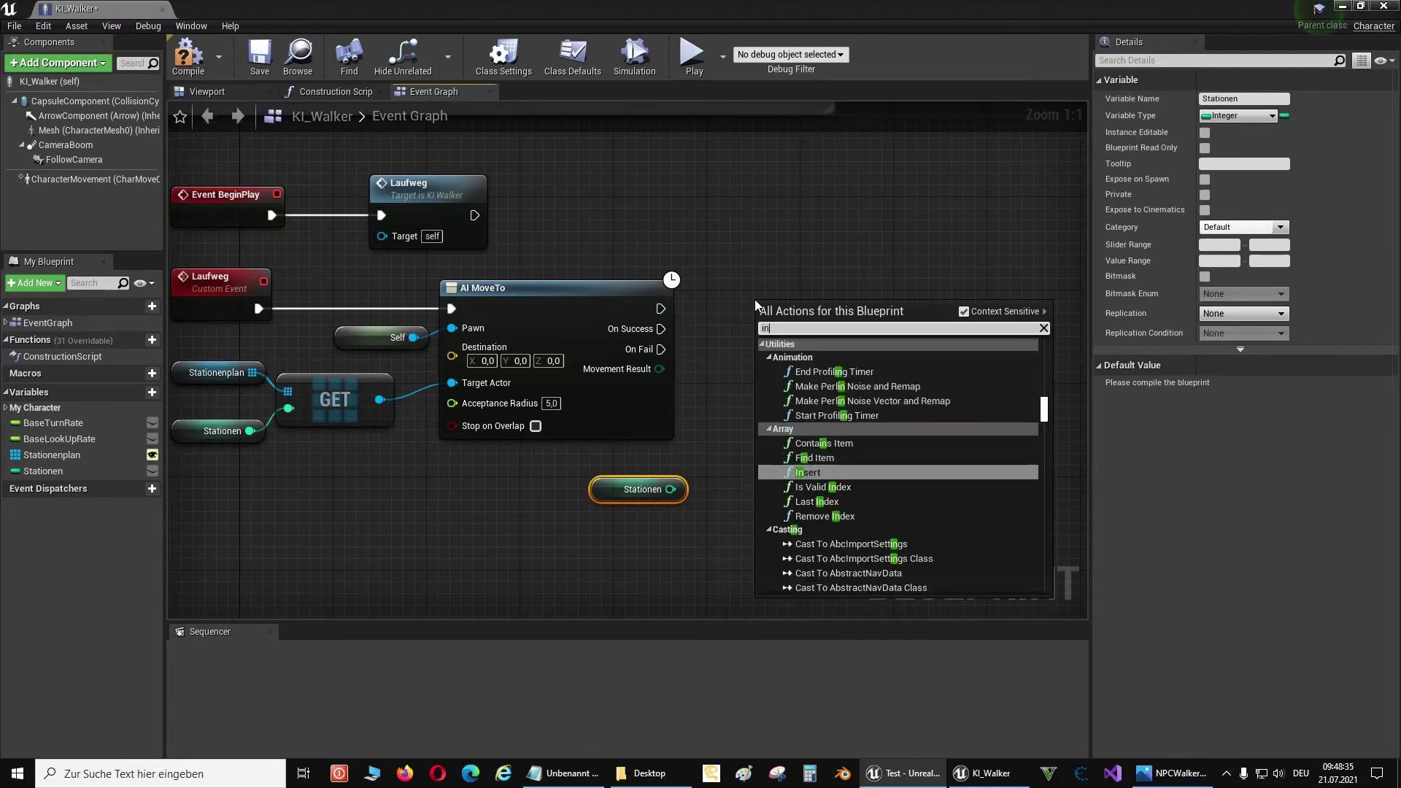
{"action": "type", "text": "crement"}
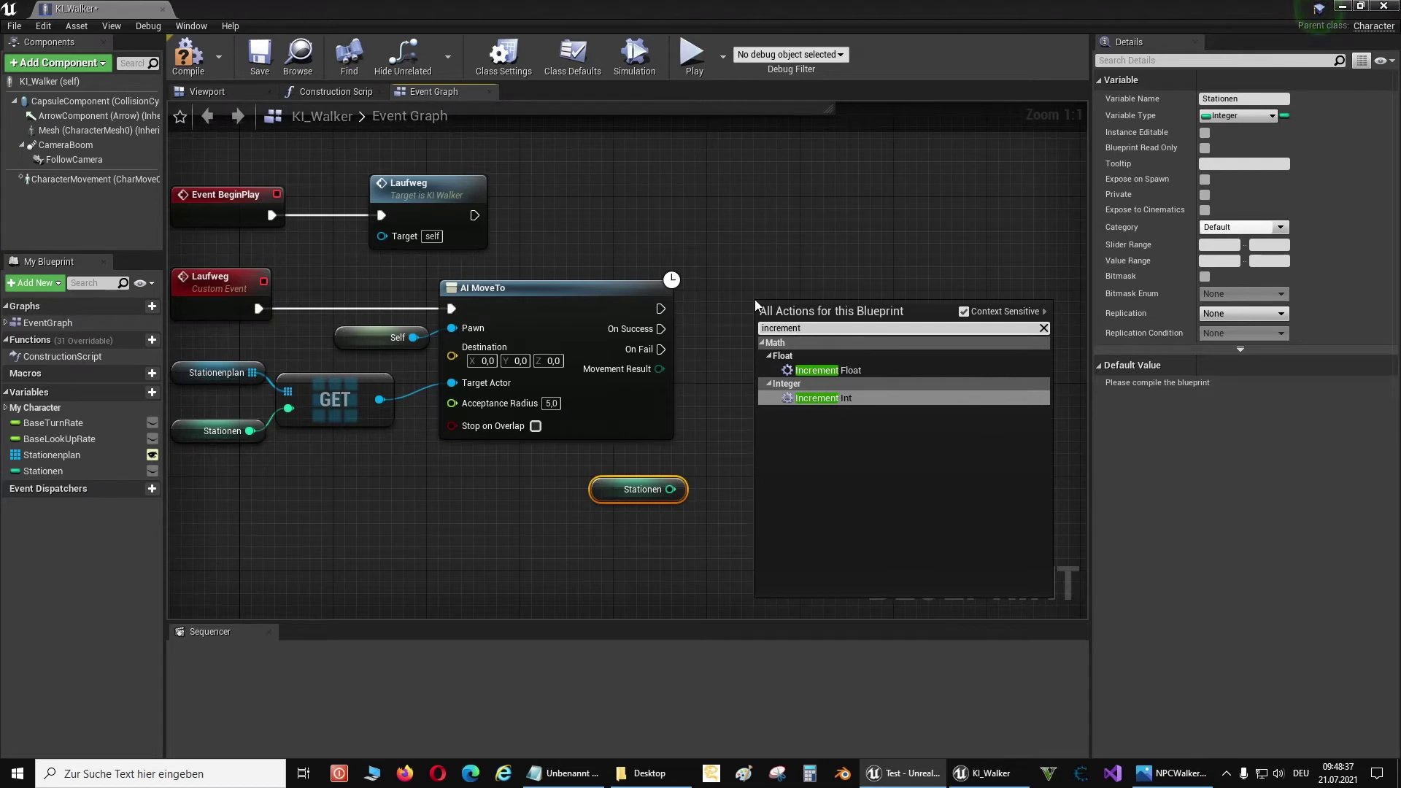
{"action": "key", "text": "BackSpace"}
{"action": "key", "text": "BackSpace"}
{"action": "key", "text": "BackSpace"}
{"action": "key", "text": "BackSpace"}
{"action": "key", "text": "BackSpace"}
{"action": "key", "text": "BackSpace"}
{"action": "key", "text": "BackSpace"}
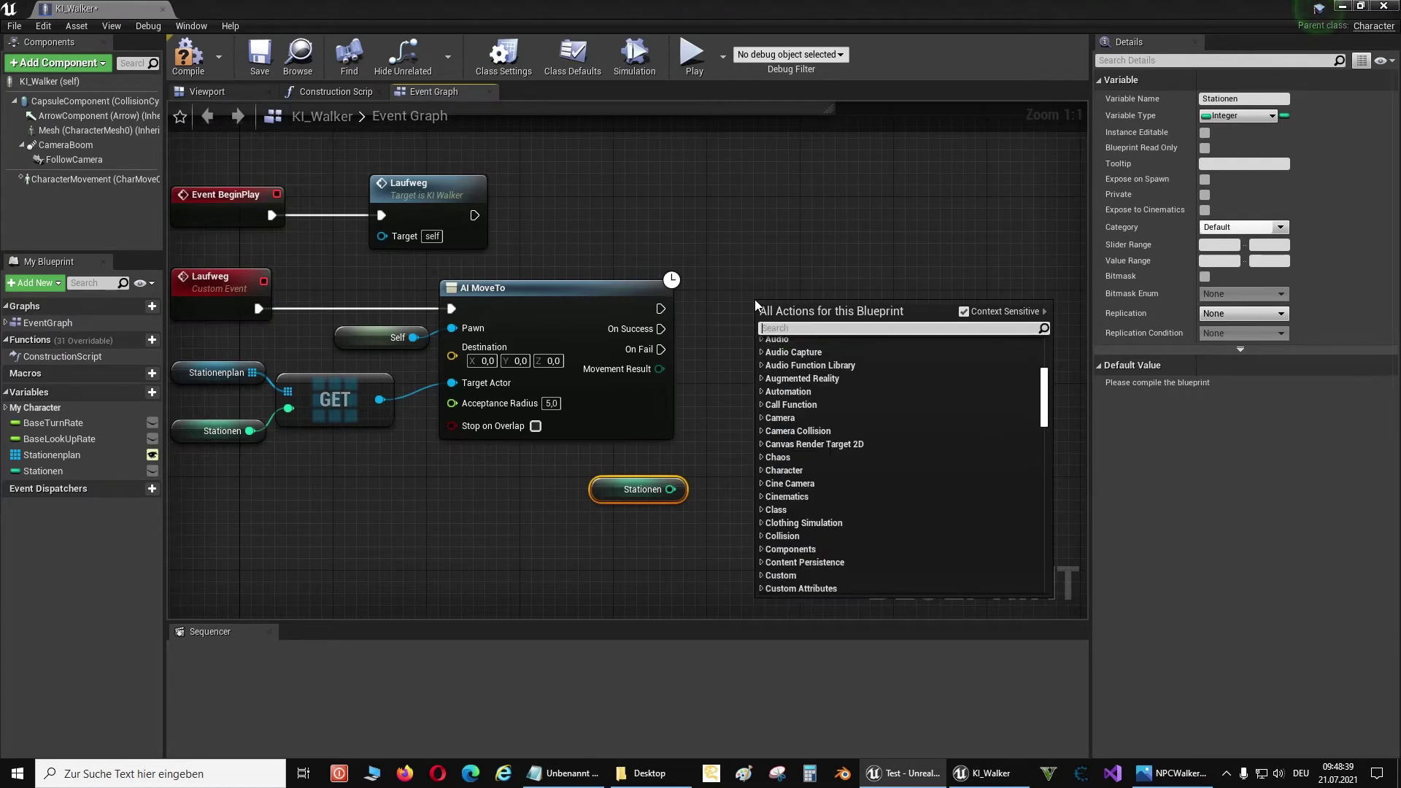
{"action": "type", "text": "++"}
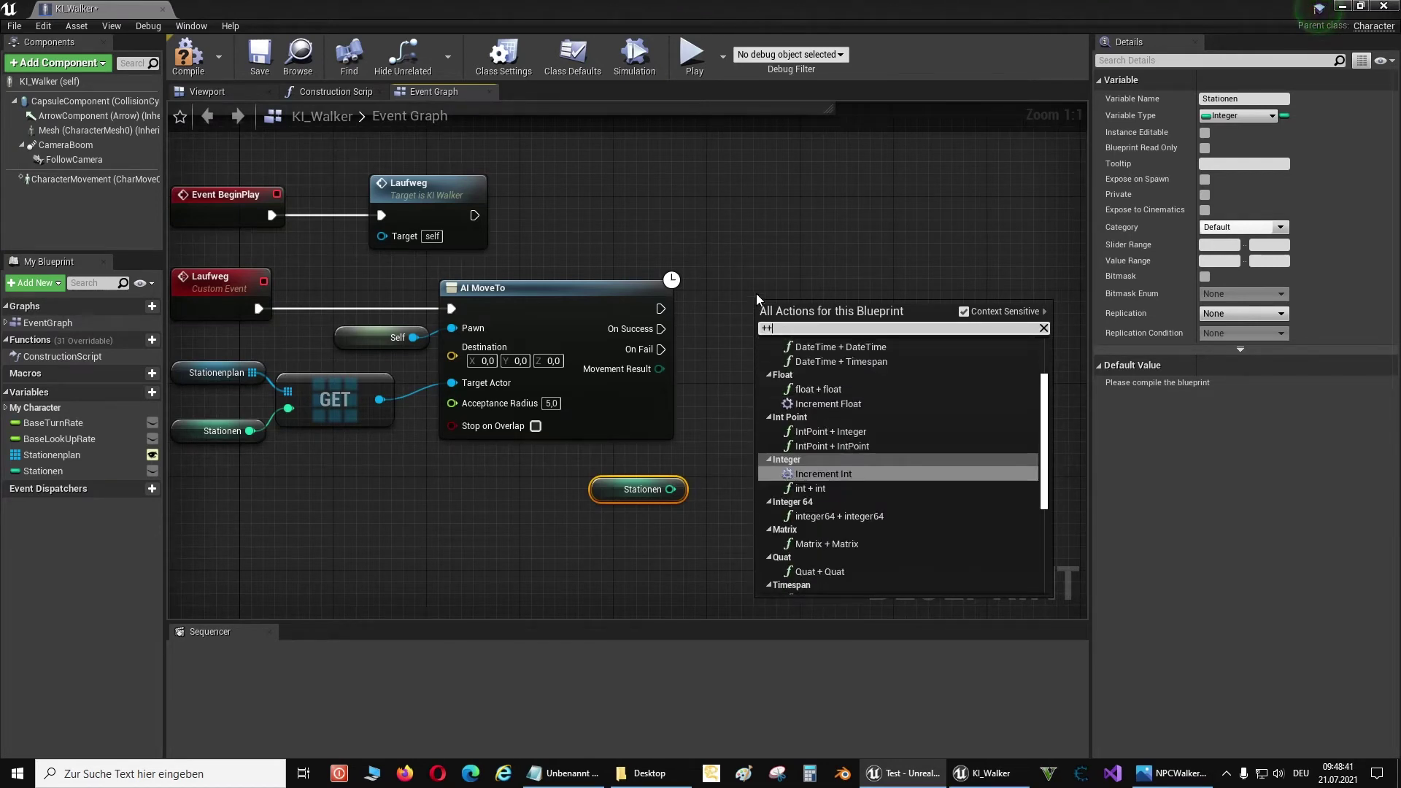
{"action": "left_click", "coordinate": [858, 475]}
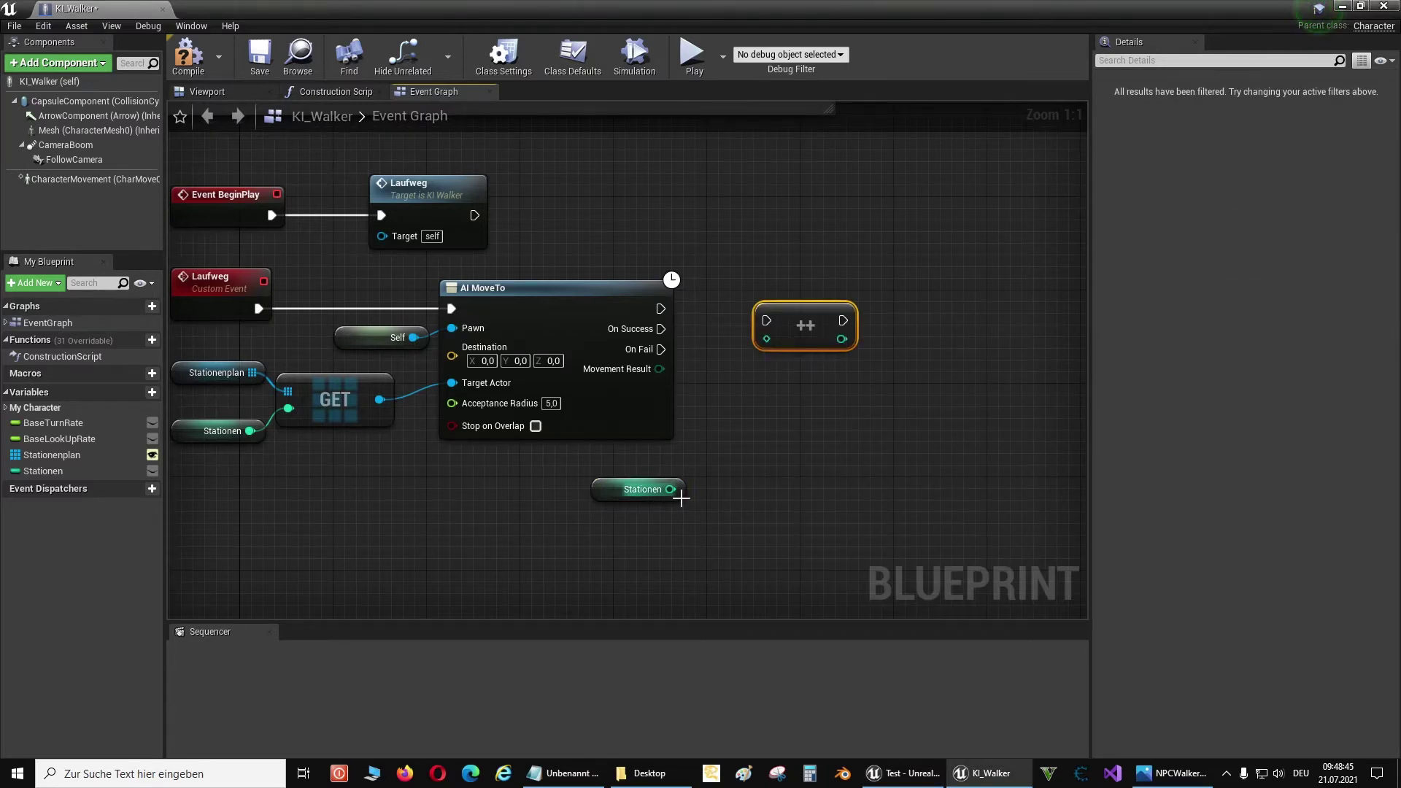
{"action": "mouse_move", "coordinate": [670, 489]}
{"action": "left_mouse_down"}
{"action": "mouse_move", "coordinate": [743, 404]}
{"action": "mouse_move", "coordinate": [767, 338]}
{"action": "left_mouse_up"}
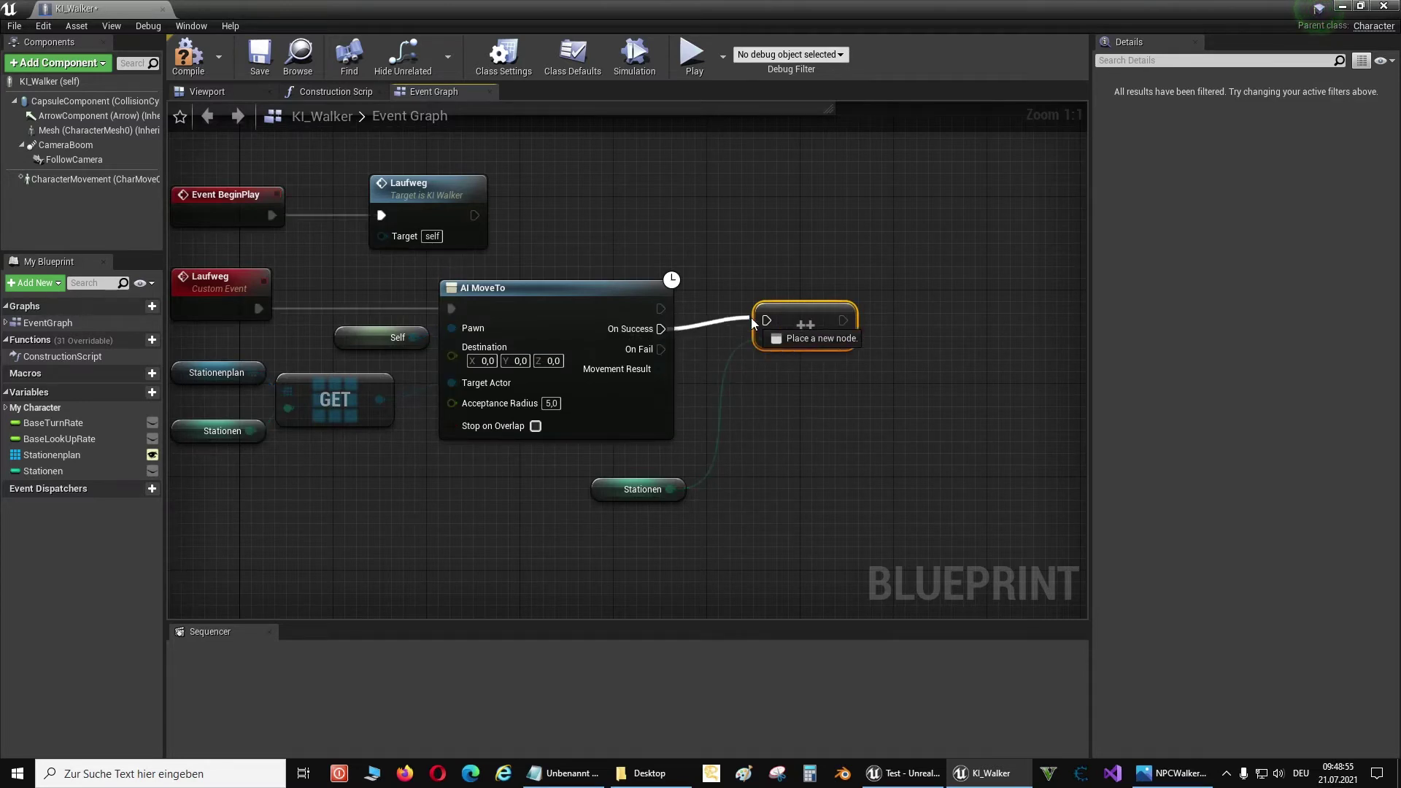
{"action": "left_click_drag", "start_coordinate": [671, 337], "coordinate": [764, 320]}
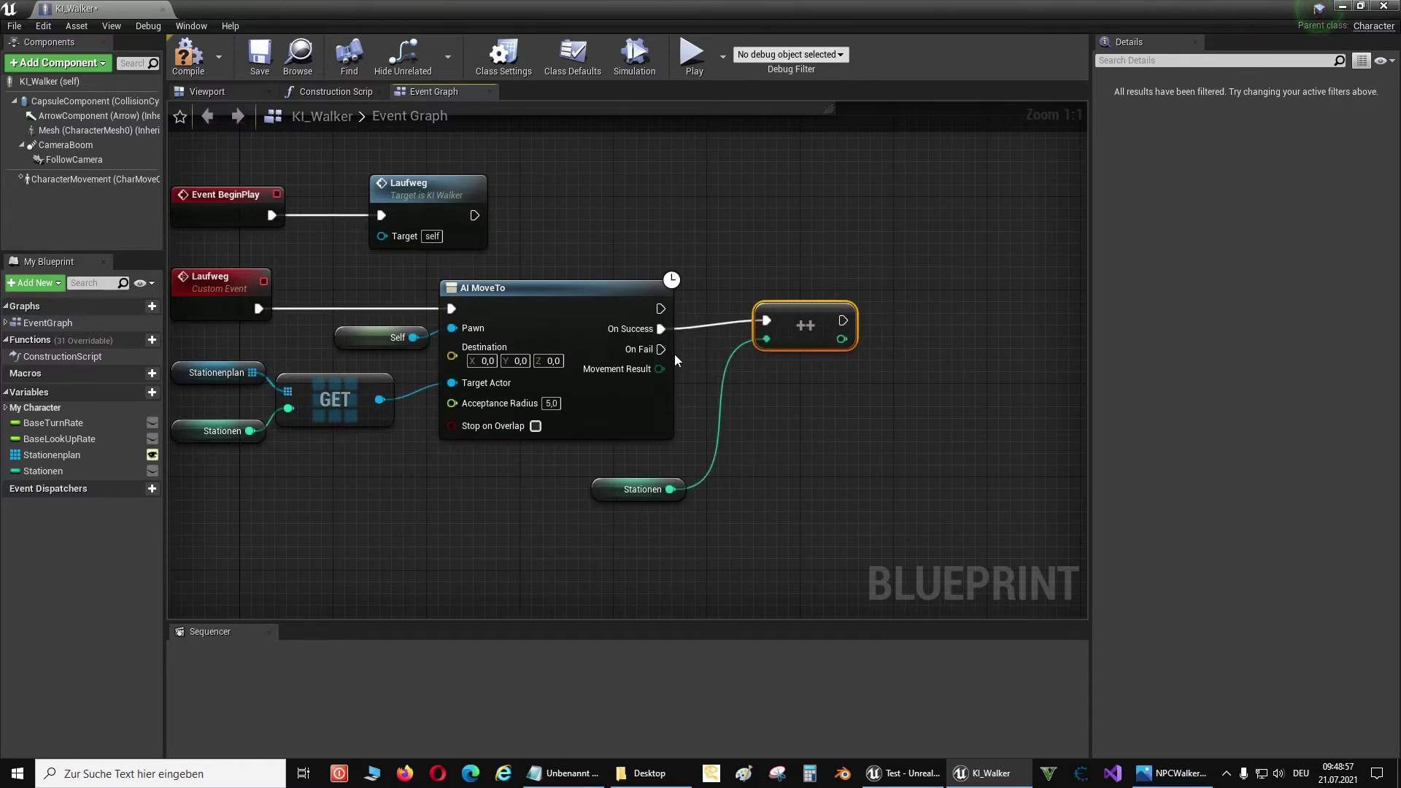
{"action": "left_click_drag", "start_coordinate": [661, 349], "coordinate": [764, 321]}
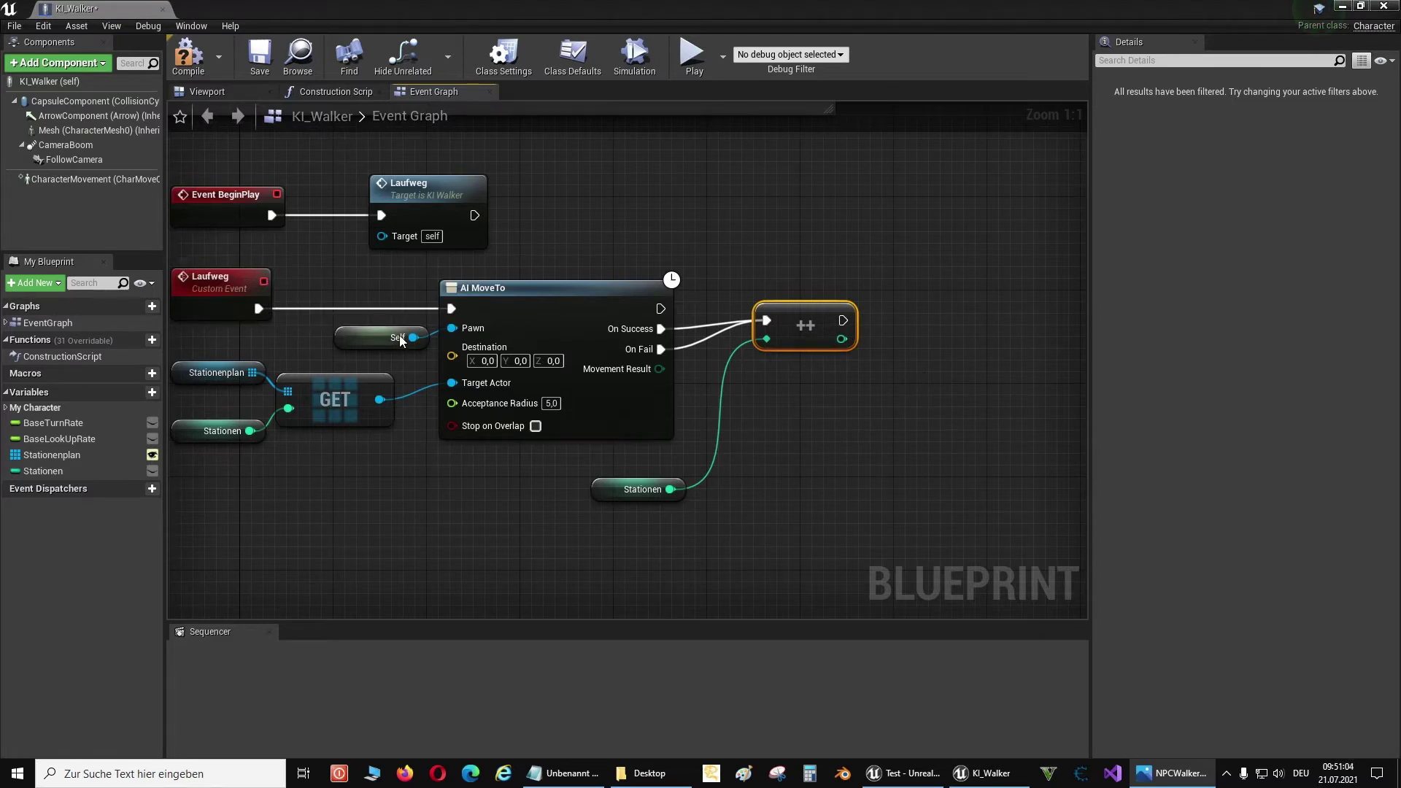
Place a Laufweg function call node to the right of the ++ node
{"action": "right_click", "coordinate": [973, 342]}
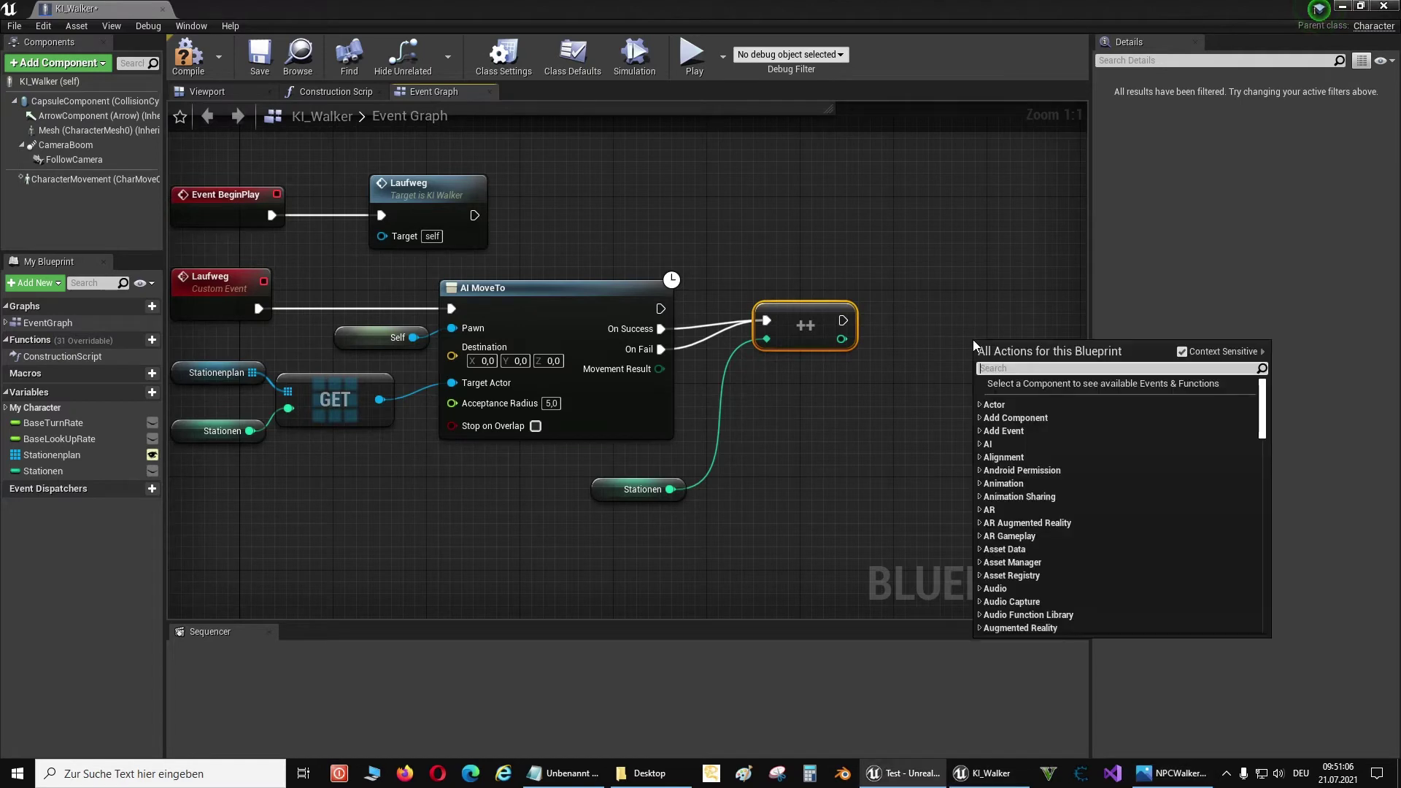
{"action": "type", "text": "Laufweg"}
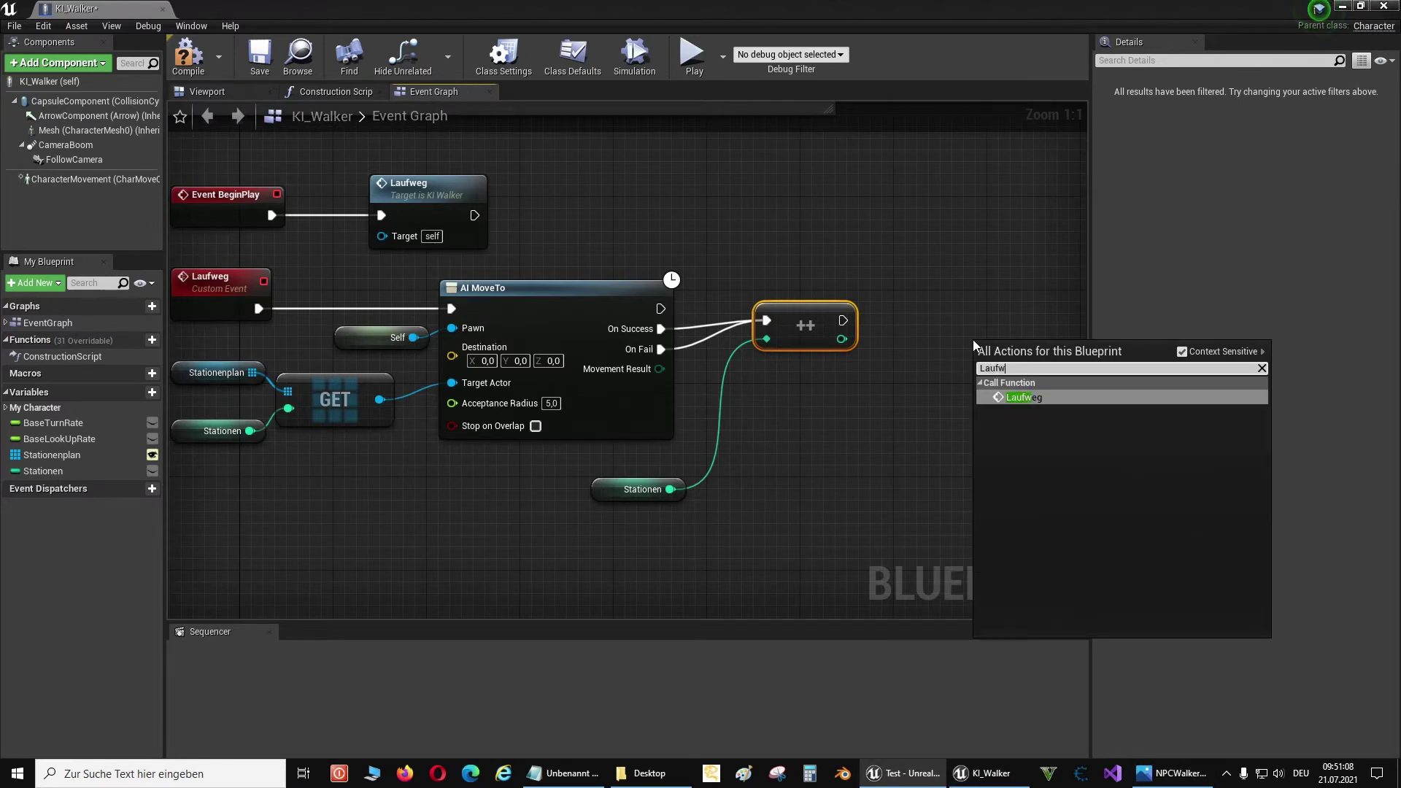
{"action": "left_click", "coordinate": [1057, 396]}
{"action": "left_click_drag", "start_coordinate": [1041, 354], "coordinate": [1007, 307]}
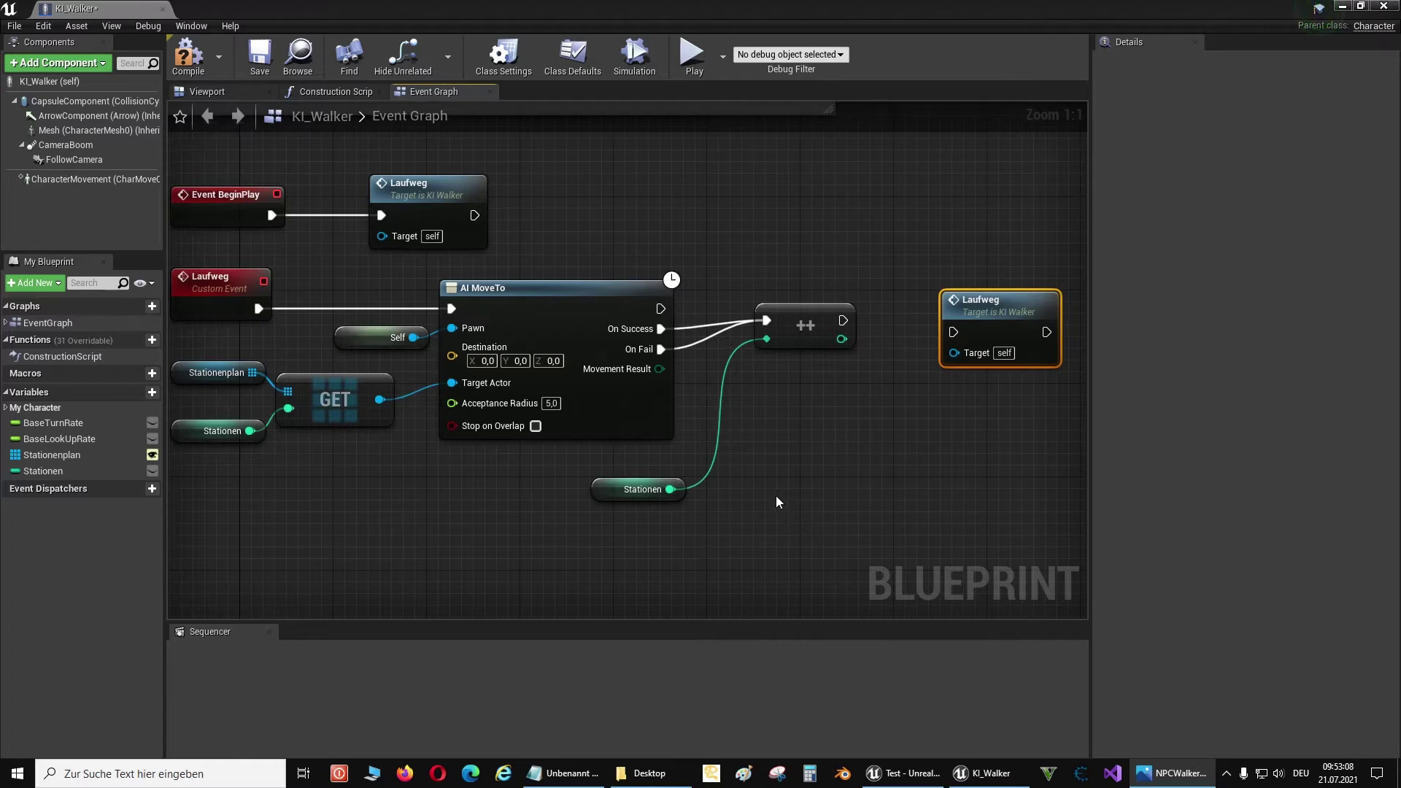
Add an integer > integer node with the incremented Stationen as input A
{"action": "right_click", "coordinate": [755, 456]}
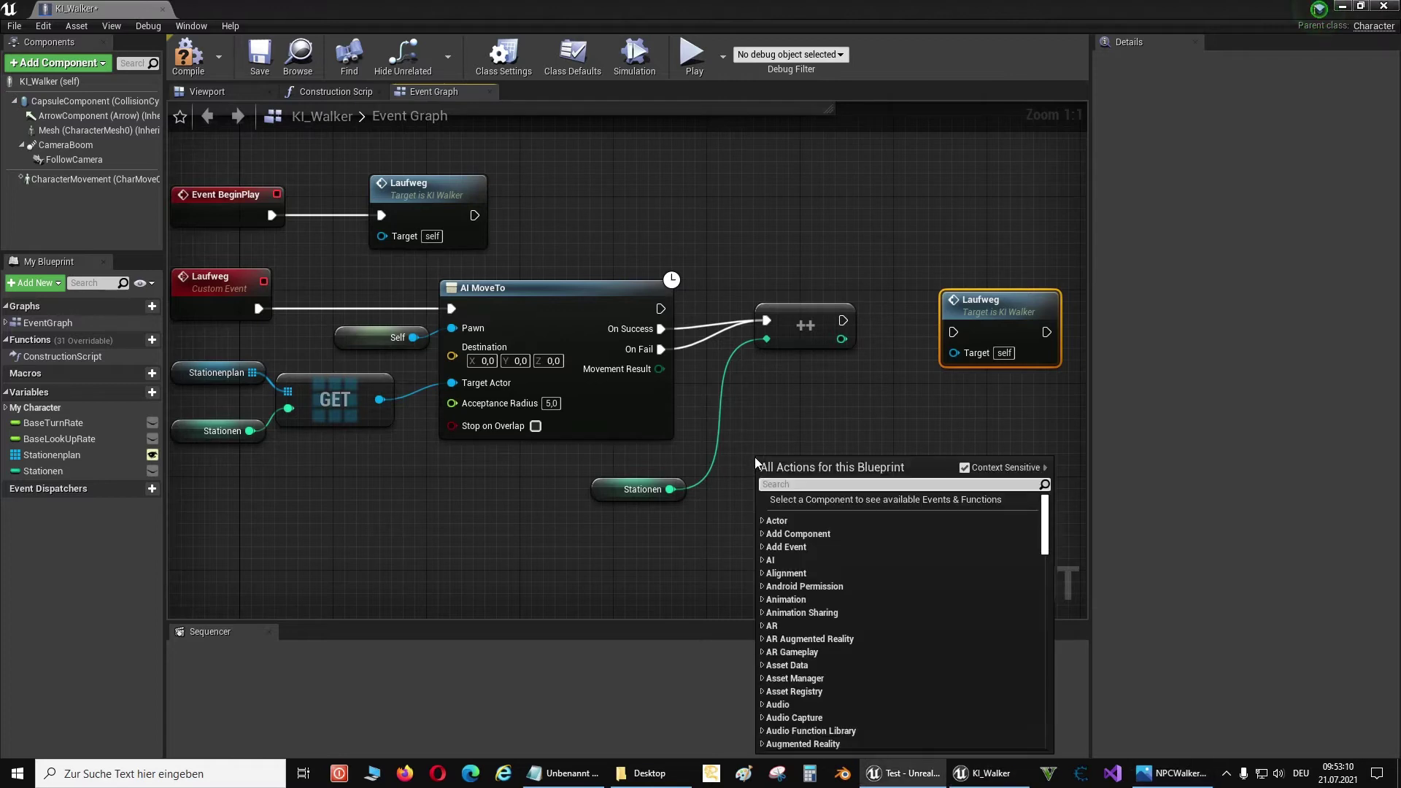
{"action": "type", "text": ">"}
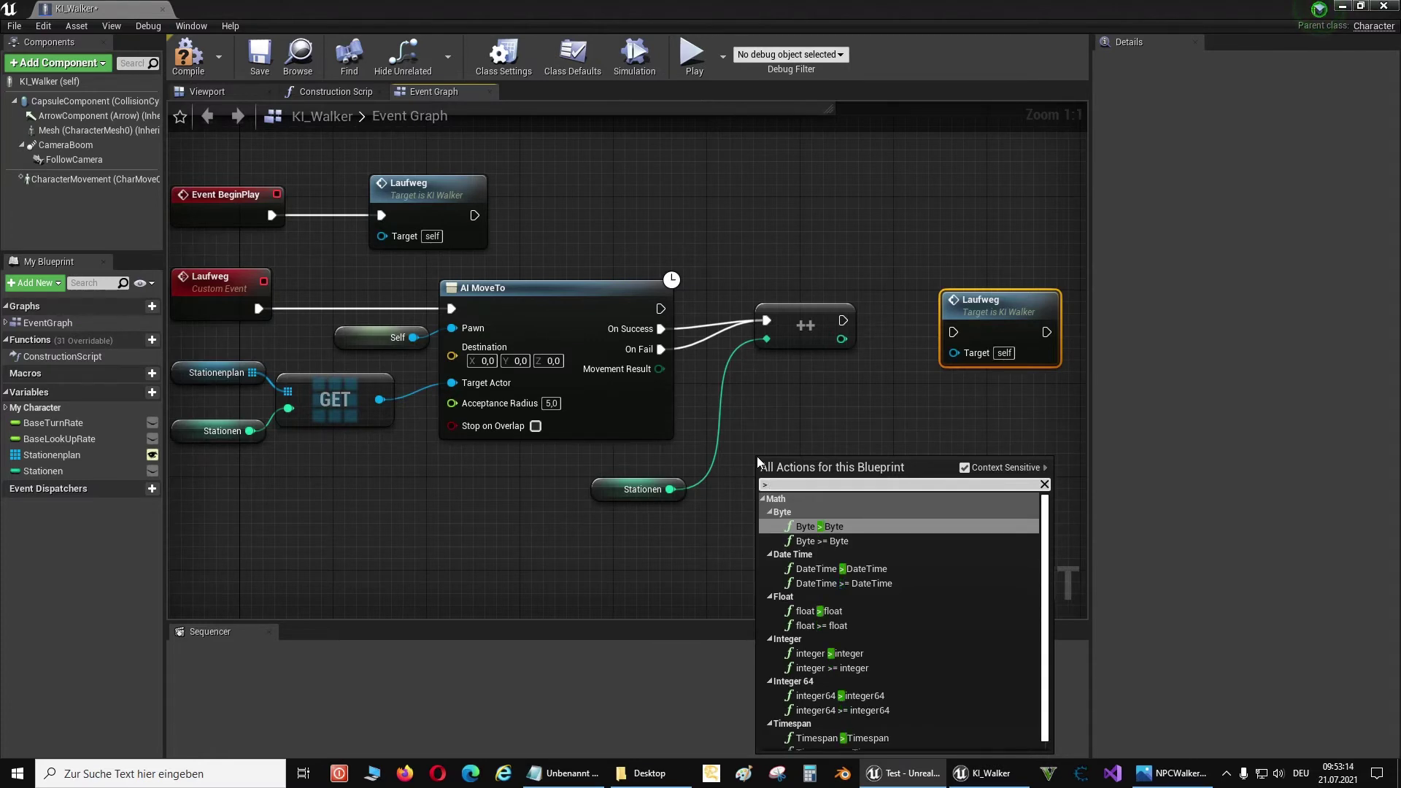
{"action": "type", "text": " int"}
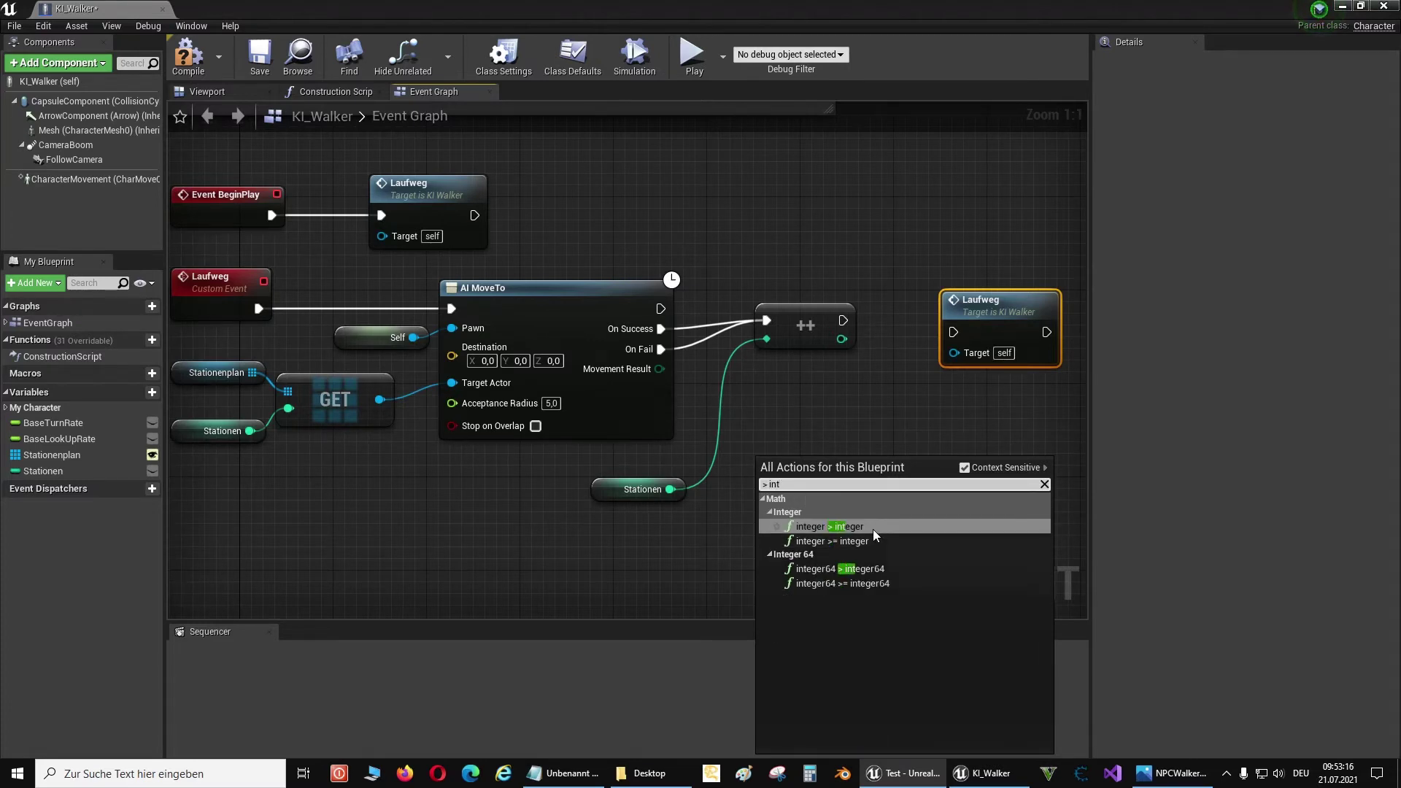
{"action": "left_click", "coordinate": [871, 527]}
{"action": "left_click_drag", "start_coordinate": [826, 473], "coordinate": [847, 483]}
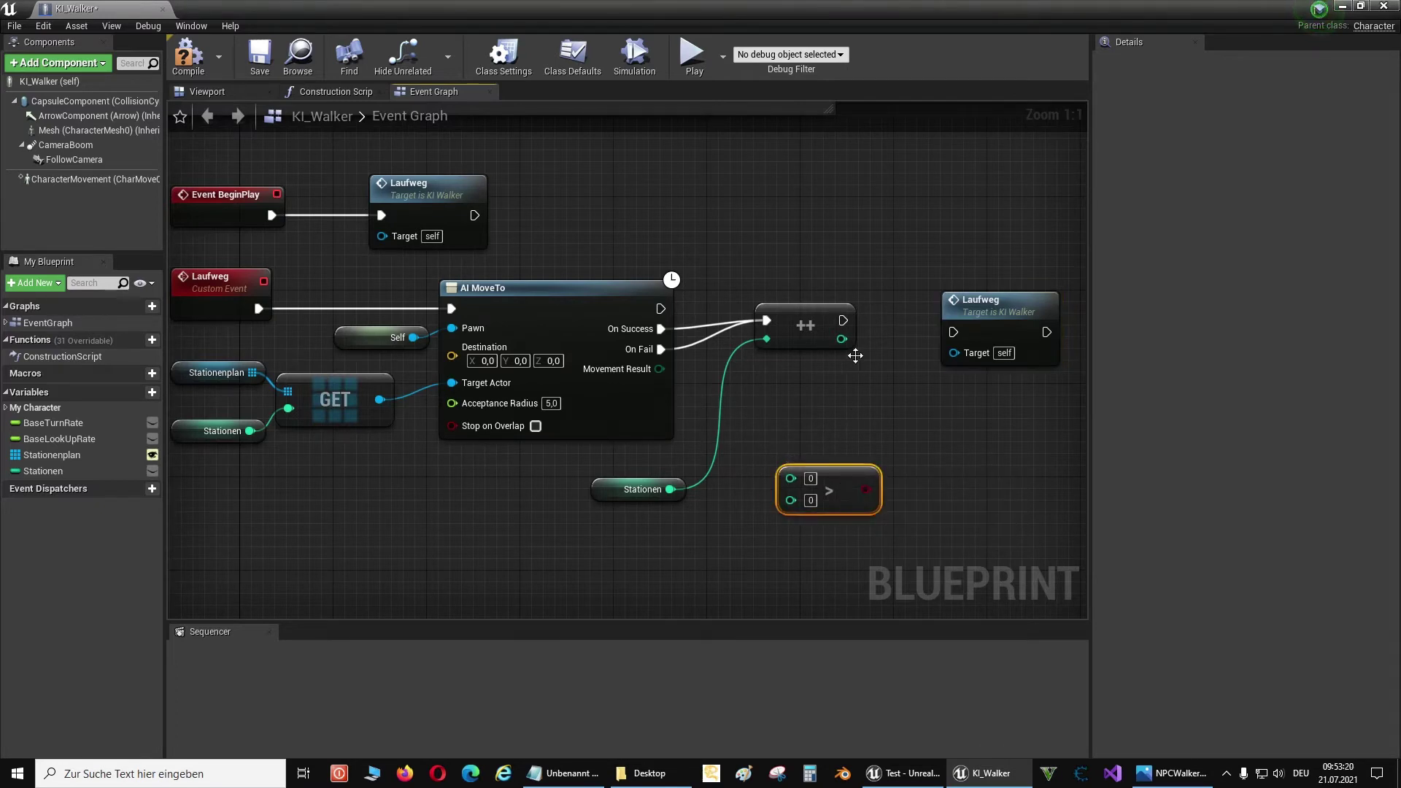
{"action": "mouse_move", "coordinate": [841, 339]}
{"action": "left_mouse_down"}
{"action": "mouse_move", "coordinate": [872, 350]}
{"action": "mouse_move", "coordinate": [791, 479]}
{"action": "left_mouse_up"}
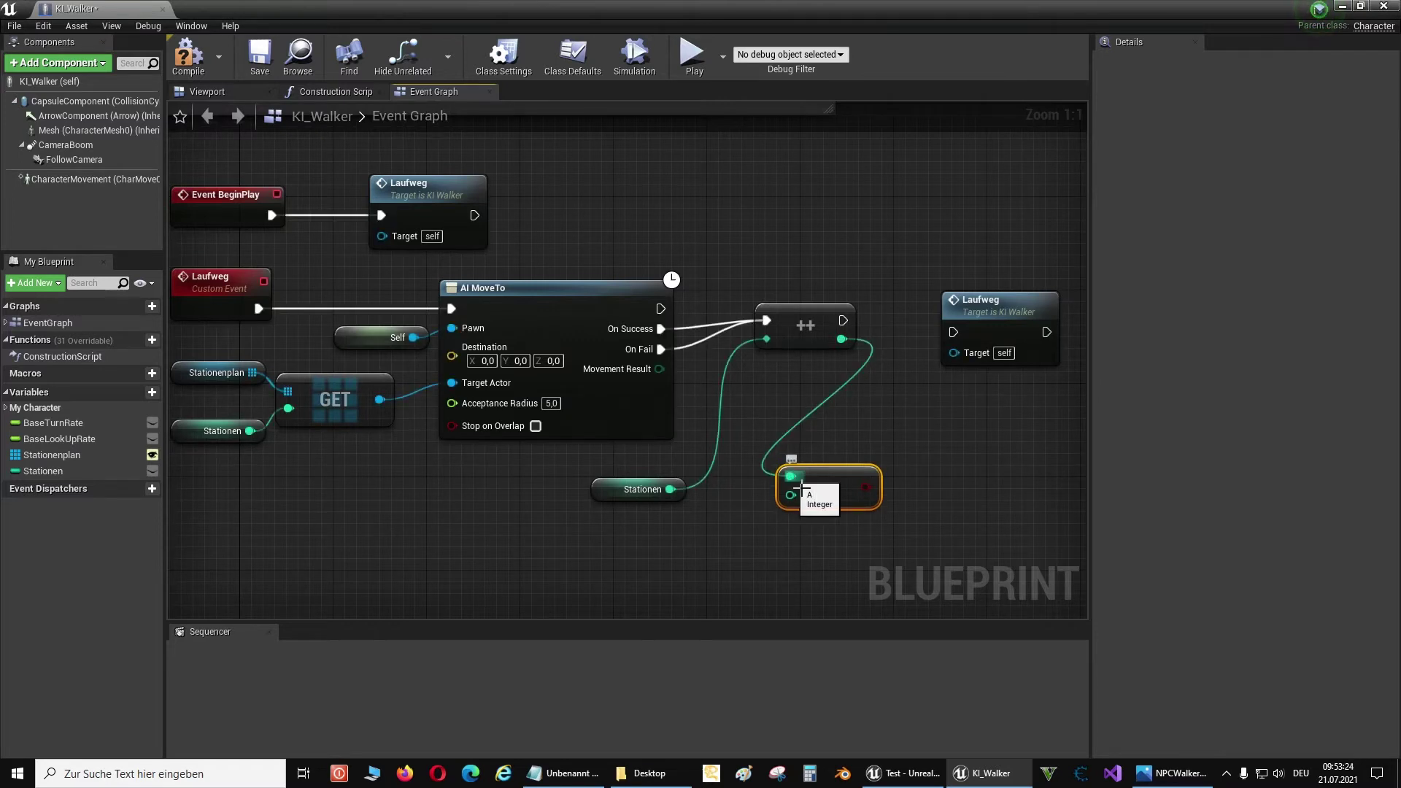
Feed Stationenplan's Last Index into B, then move the Laufweg node right
{"action": "right_click", "coordinate": [684, 562]}
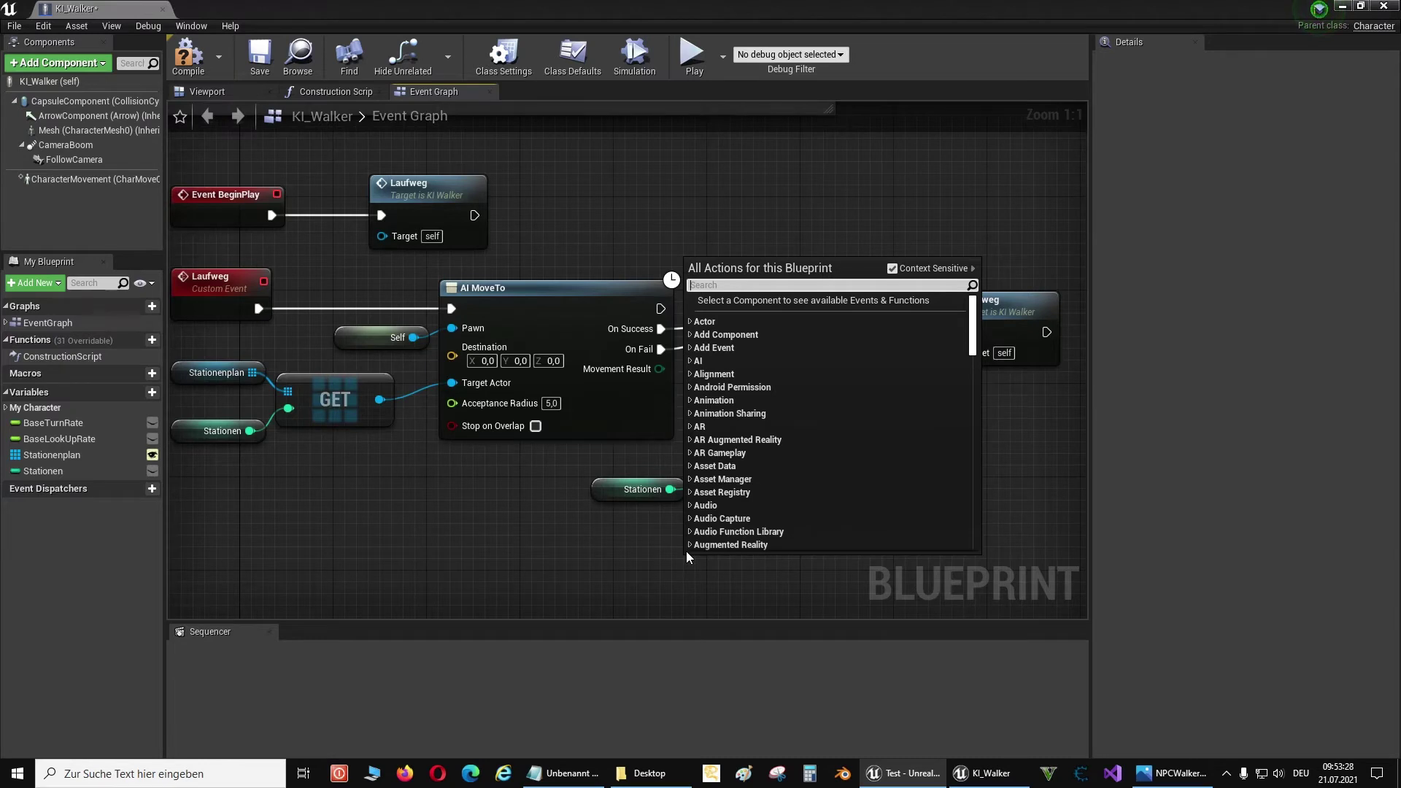
{"action": "type", "text": "last inde"}
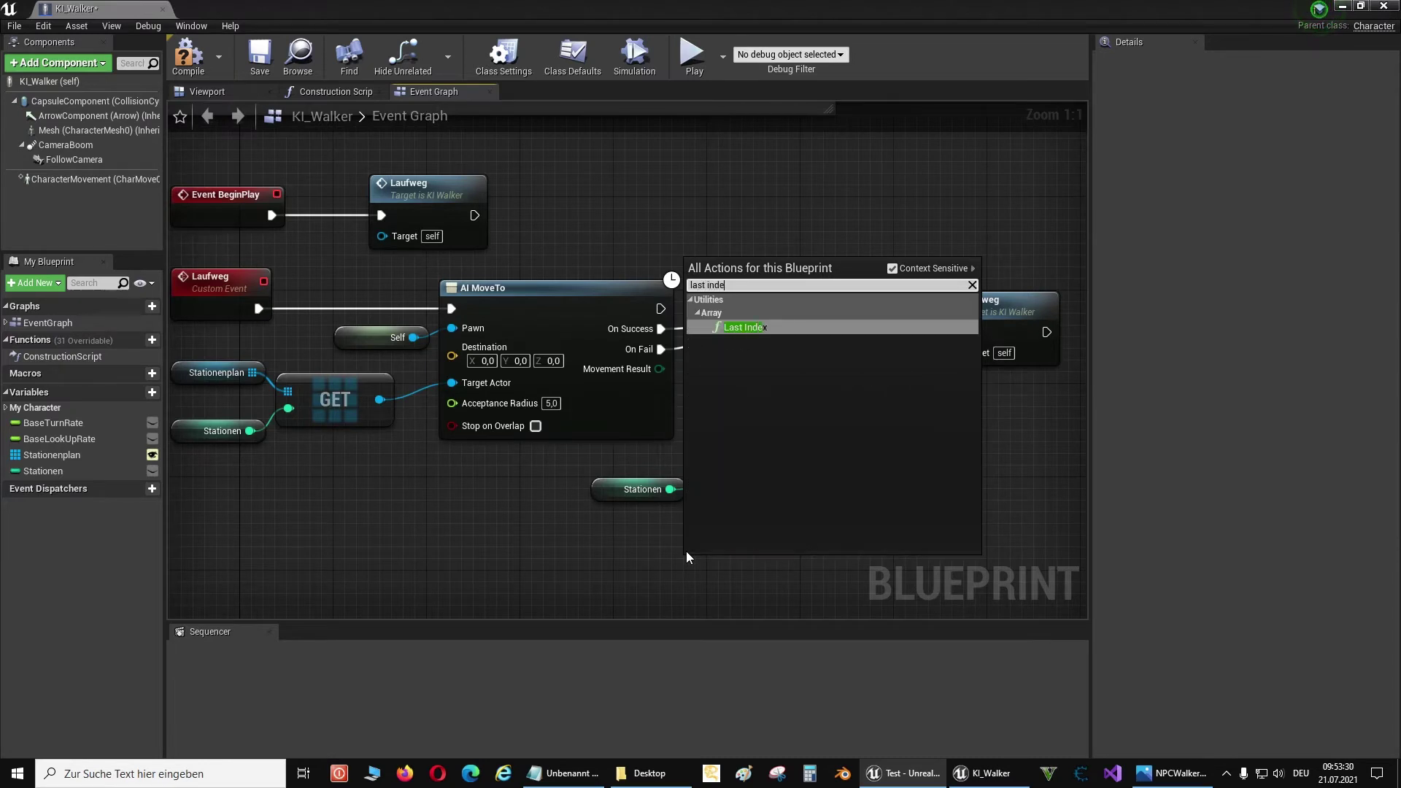
{"action": "type", "text": "x"}
{"action": "left_click", "coordinate": [794, 328]}
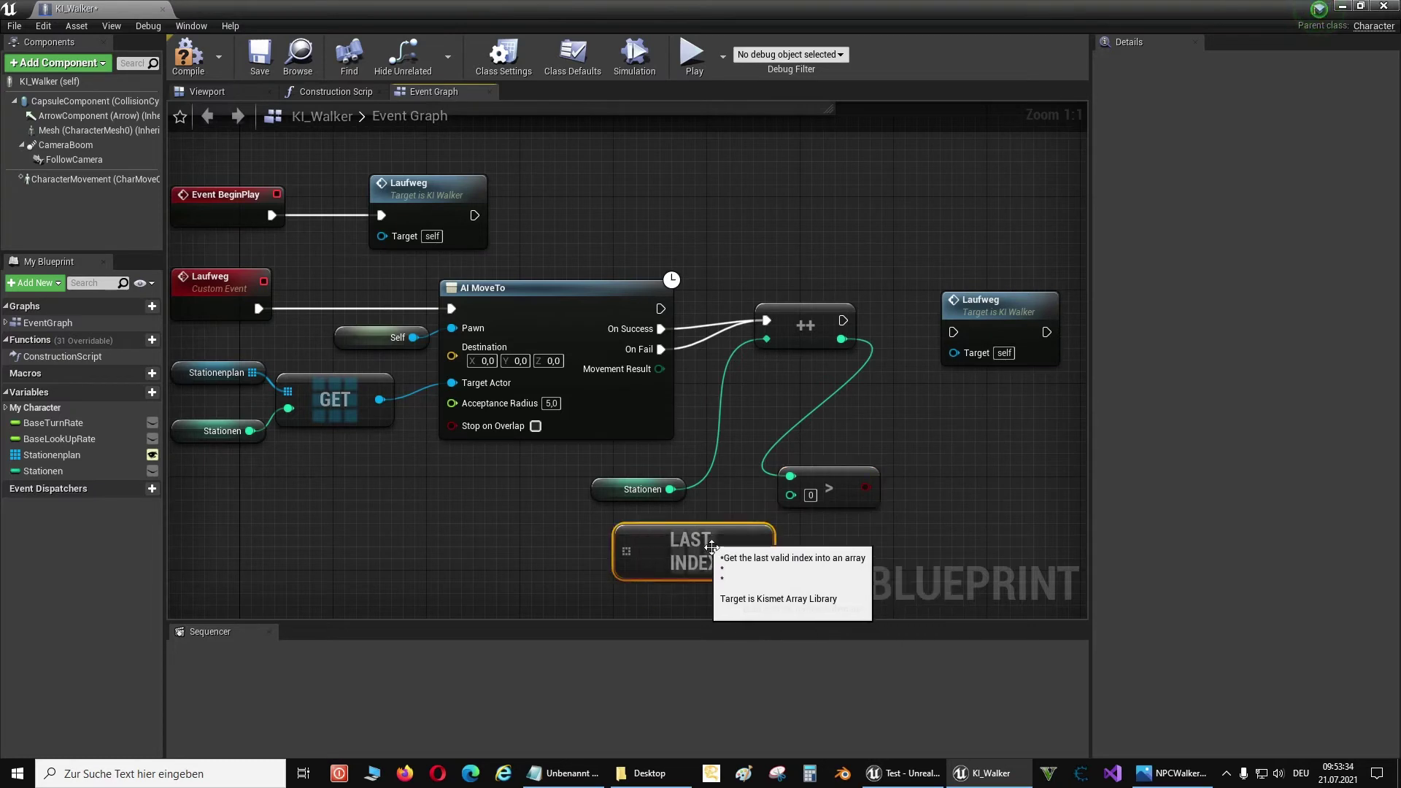
{"action": "left_click_drag", "start_coordinate": [789, 495], "coordinate": [760, 553]}
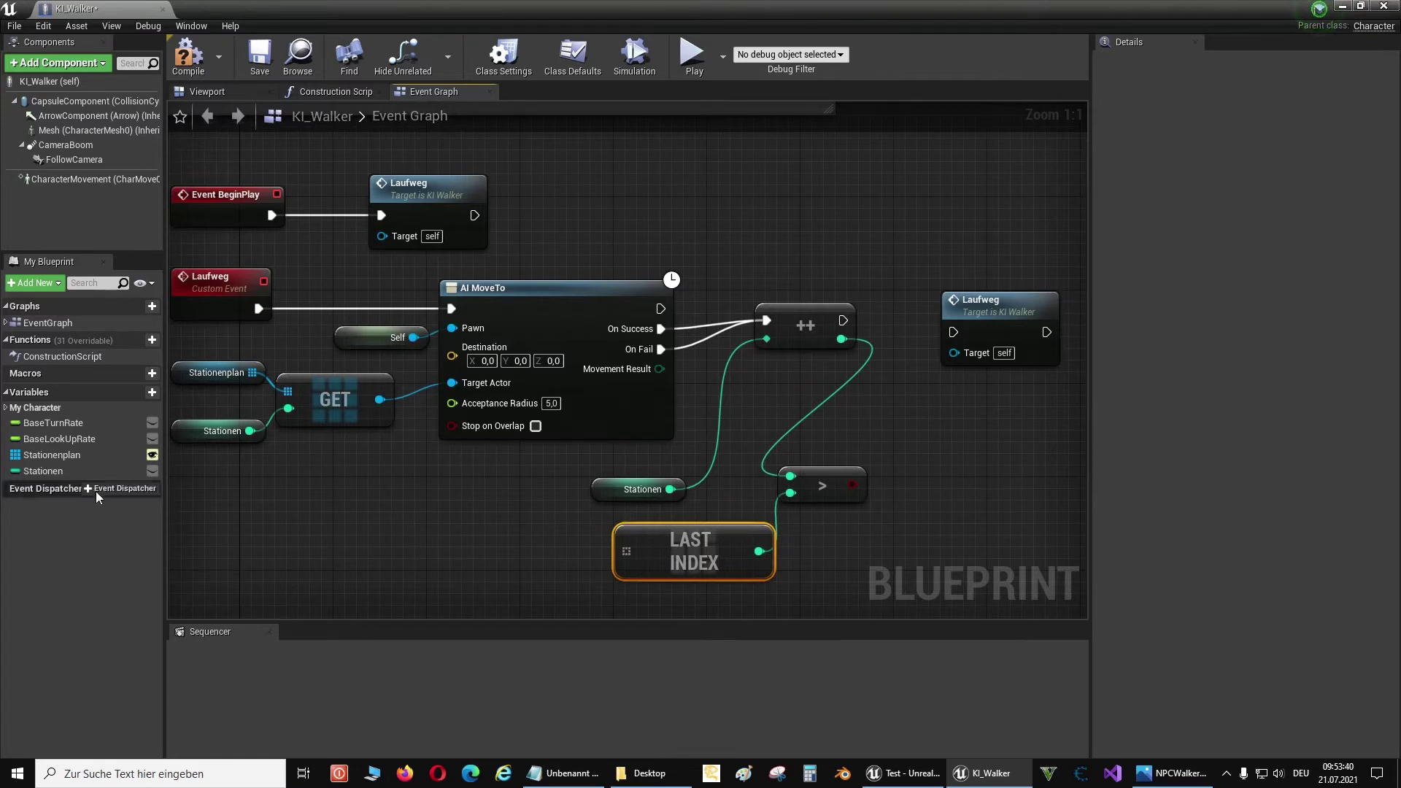
{"action": "mouse_move", "coordinate": [68, 454]}
{"action": "left_mouse_down"}
{"action": "mouse_move", "coordinate": [456, 541]}
{"action": "mouse_move", "coordinate": [626, 551]}
{"action": "left_mouse_up"}
{"action": "left_click", "coordinate": [477, 559]}
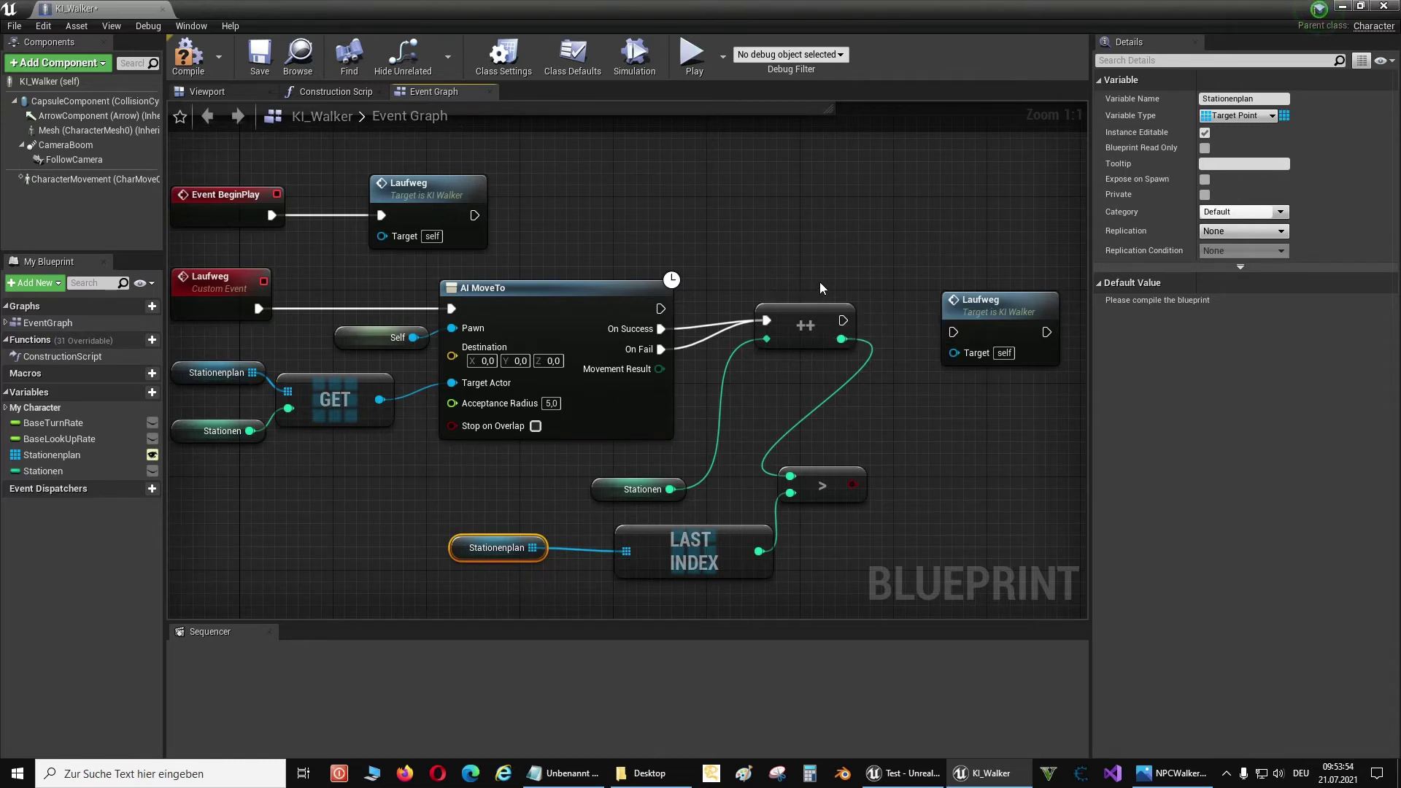
{"action": "right_click_drag", "start_coordinate": [1001, 454], "coordinate": [763, 449]}
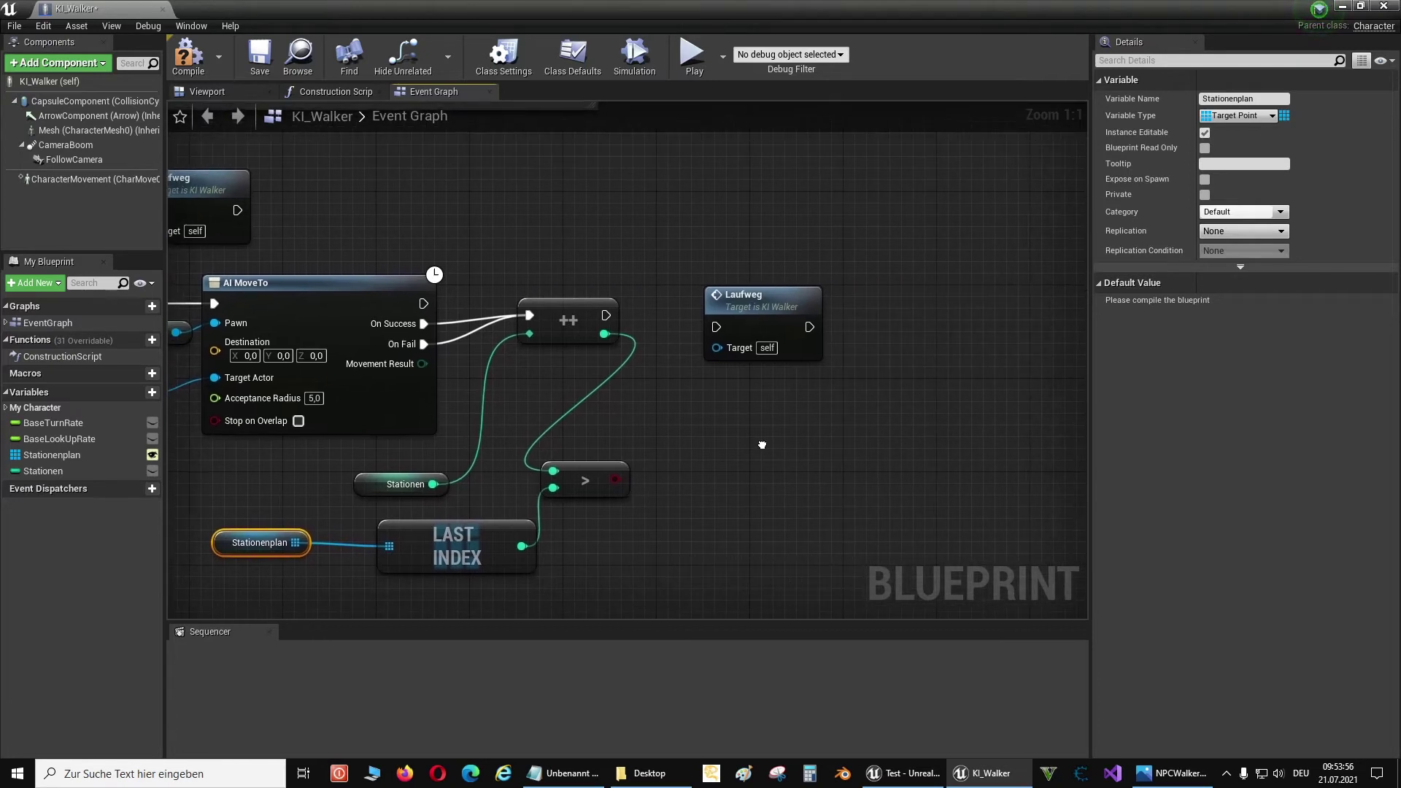
{"action": "left_click_drag", "start_coordinate": [722, 292], "coordinate": [874, 289]}
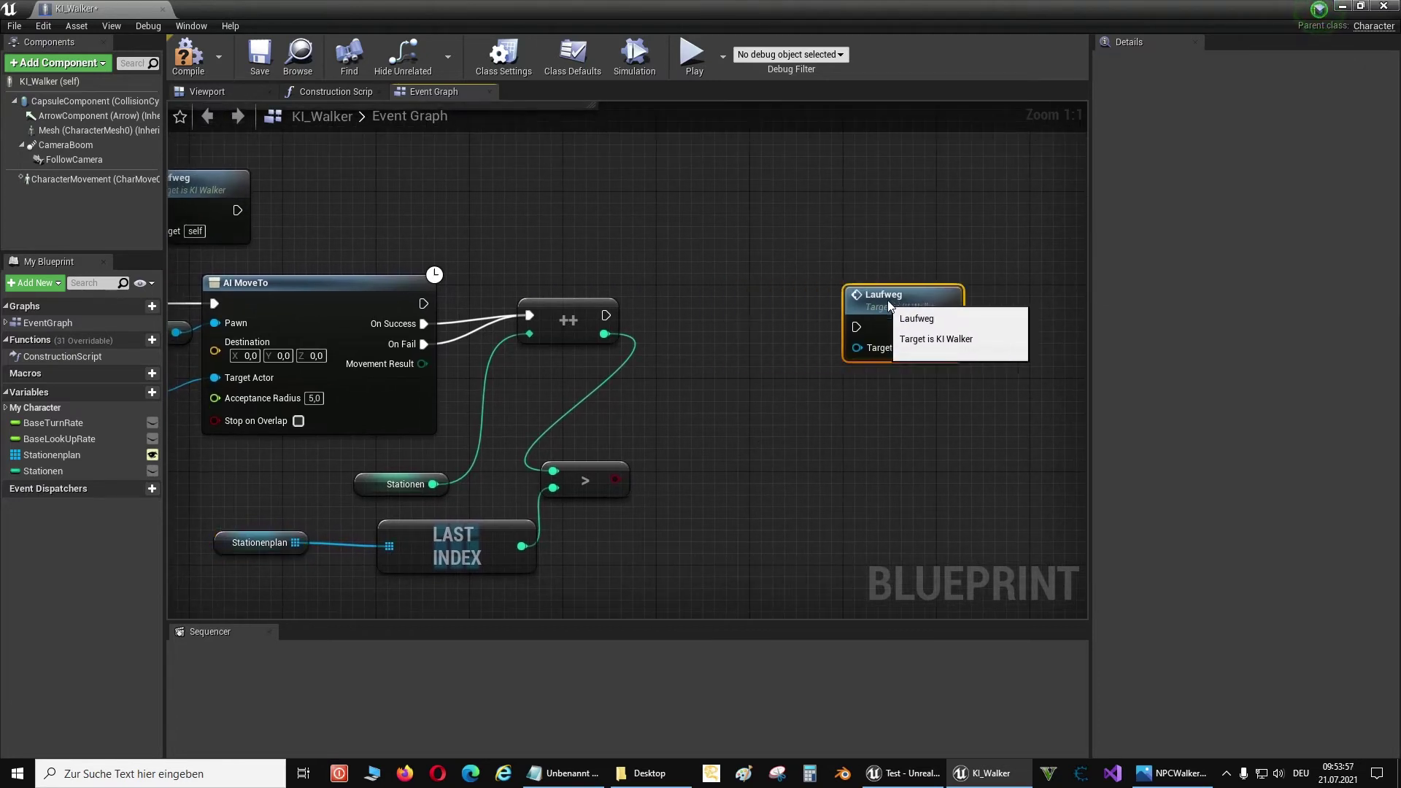
Add a Branch after ++ using the > result as Condition, with False calling Laufweg
{"action": "right_click", "coordinate": [692, 268]}
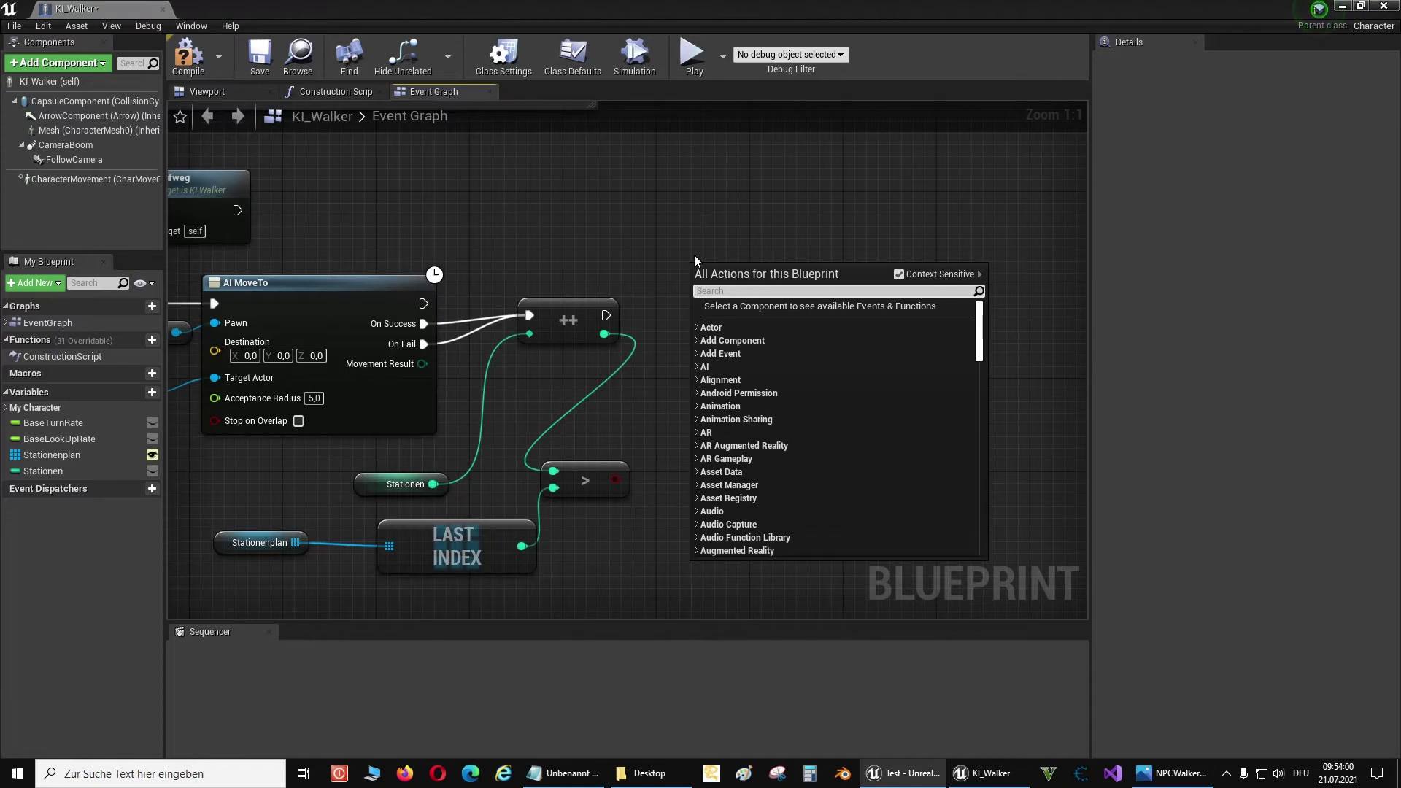
{"action": "type", "text": "branch"}
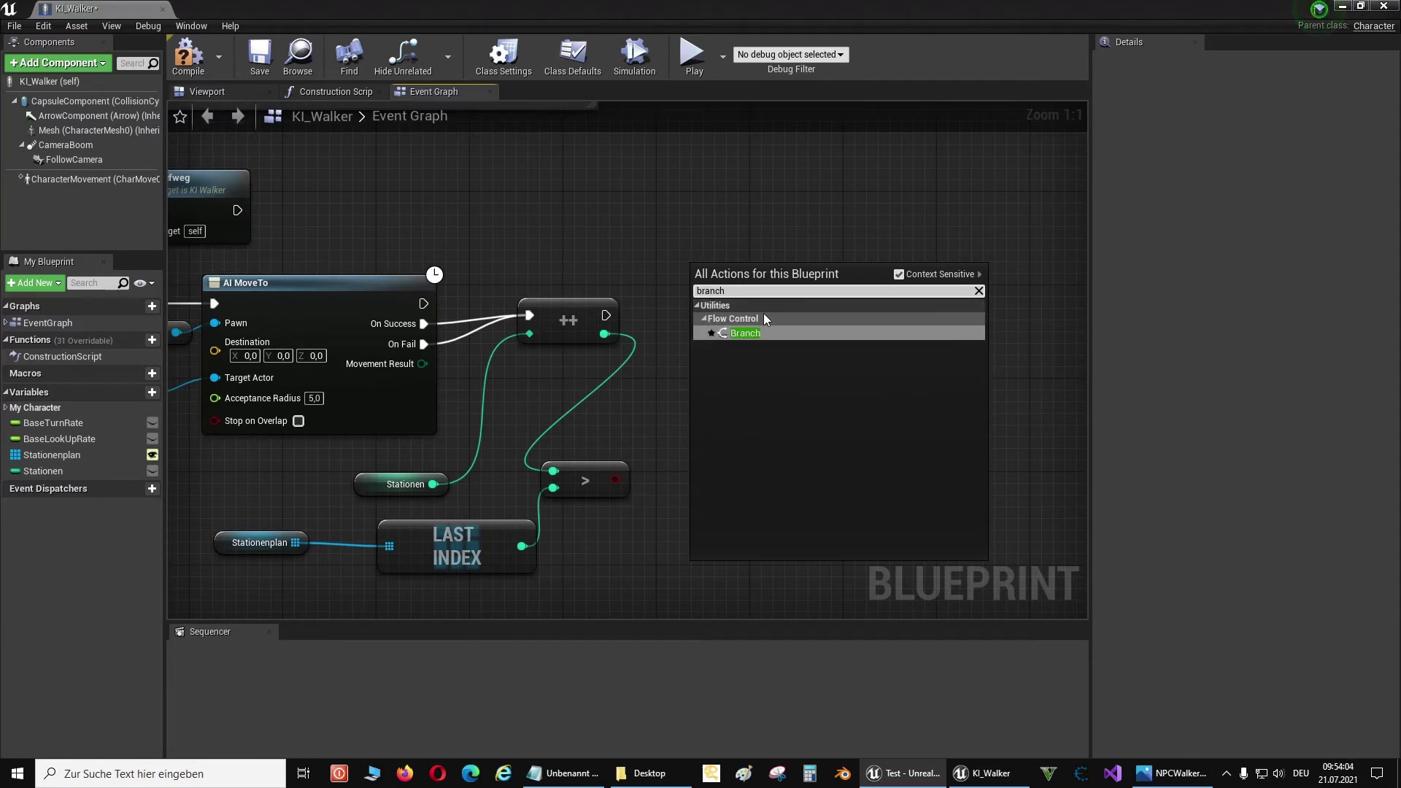
{"action": "left_click", "coordinate": [766, 333]}
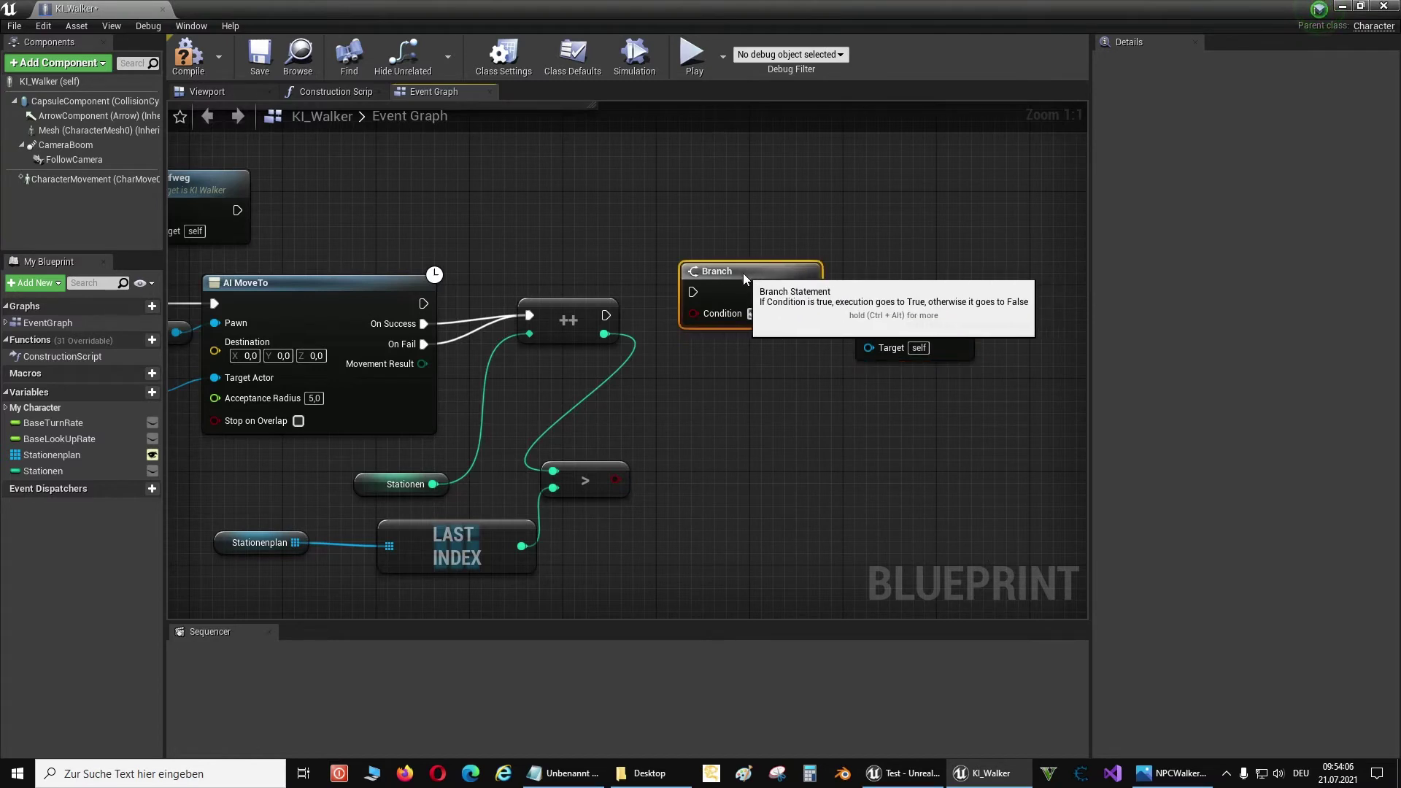
{"action": "left_click_drag", "start_coordinate": [757, 276], "coordinate": [745, 287]}
{"action": "left_click_drag", "start_coordinate": [605, 315], "coordinate": [695, 304]}
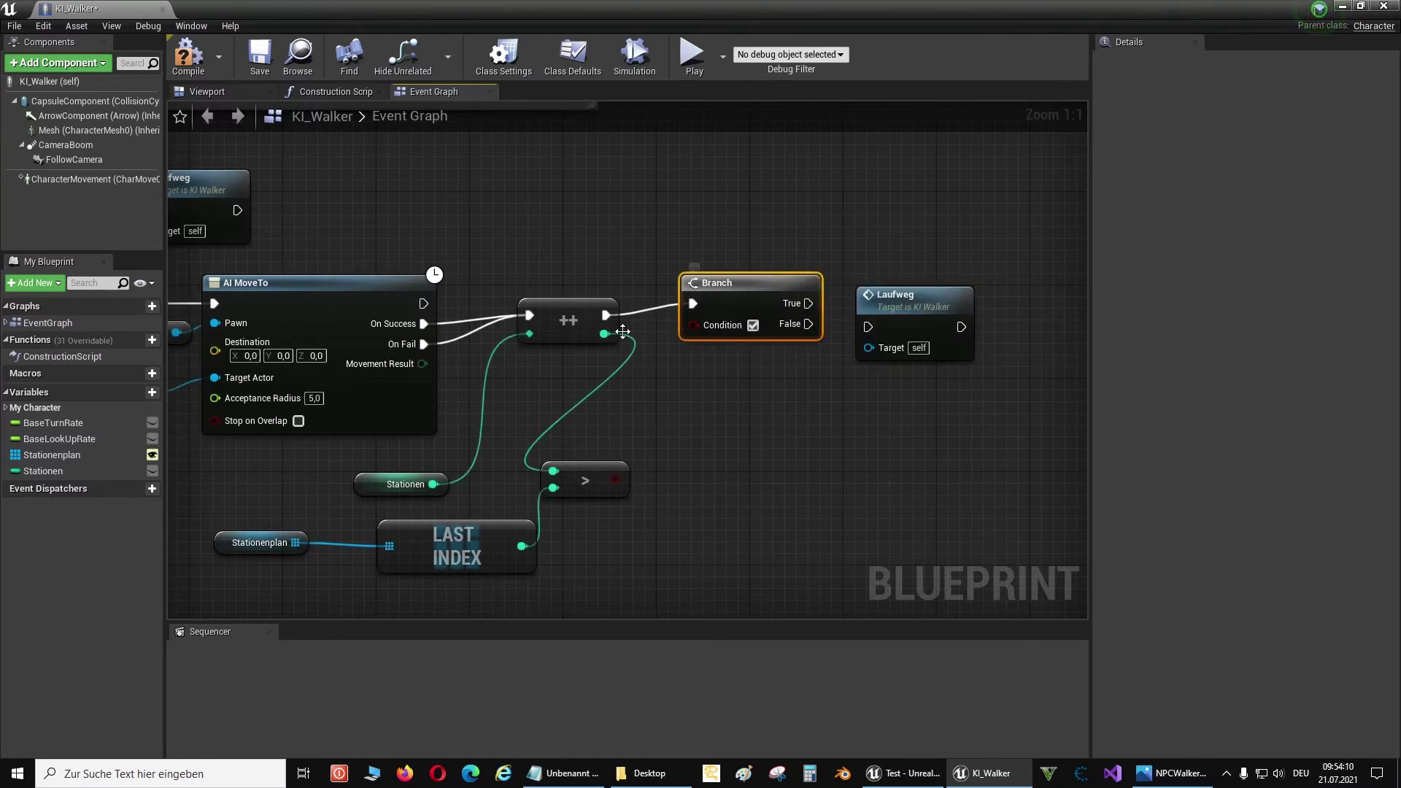
{"action": "left_click_drag", "start_coordinate": [626, 489], "coordinate": [696, 325]}
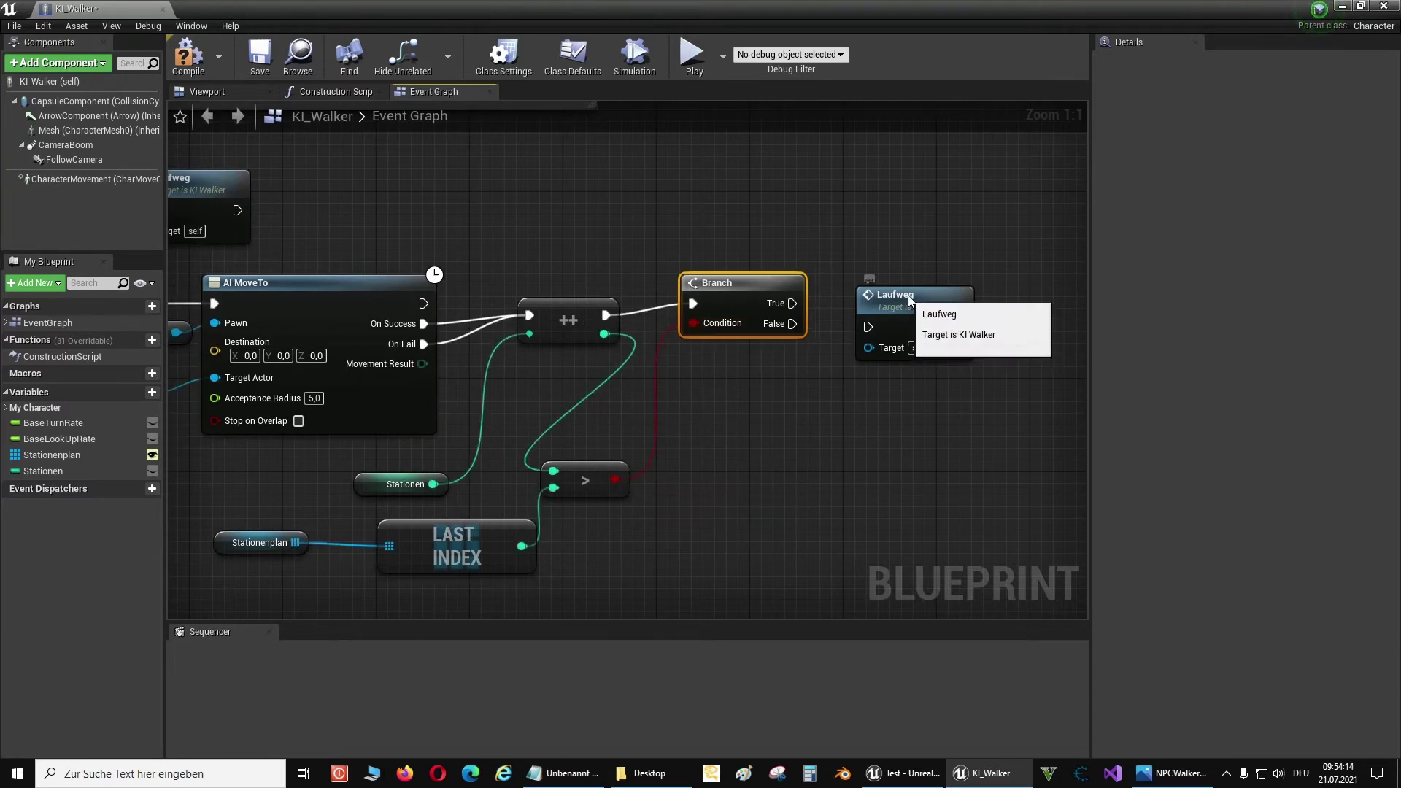
{"action": "left_click_drag", "start_coordinate": [911, 296], "coordinate": [969, 286]}
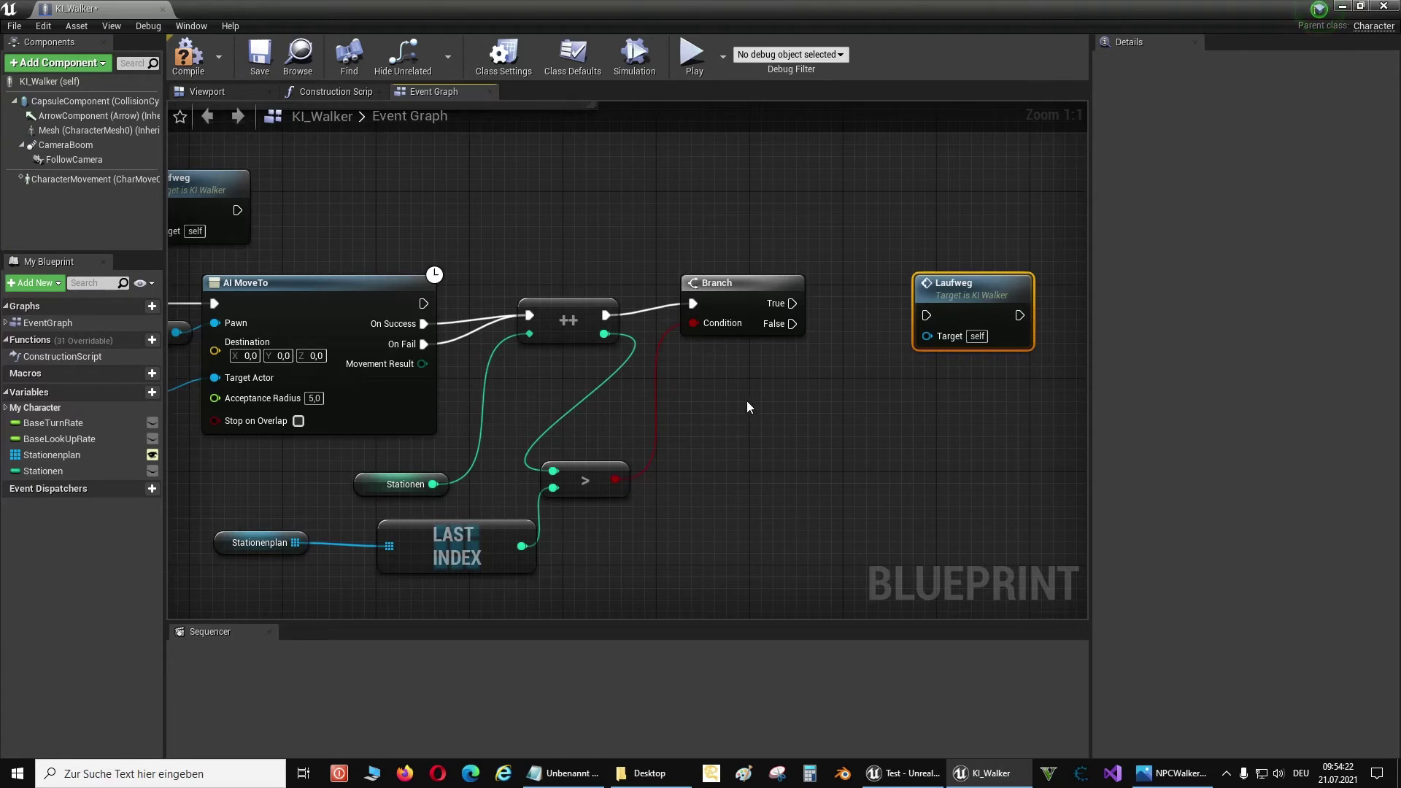
{"action": "left_click_drag", "start_coordinate": [791, 324], "coordinate": [925, 323]}
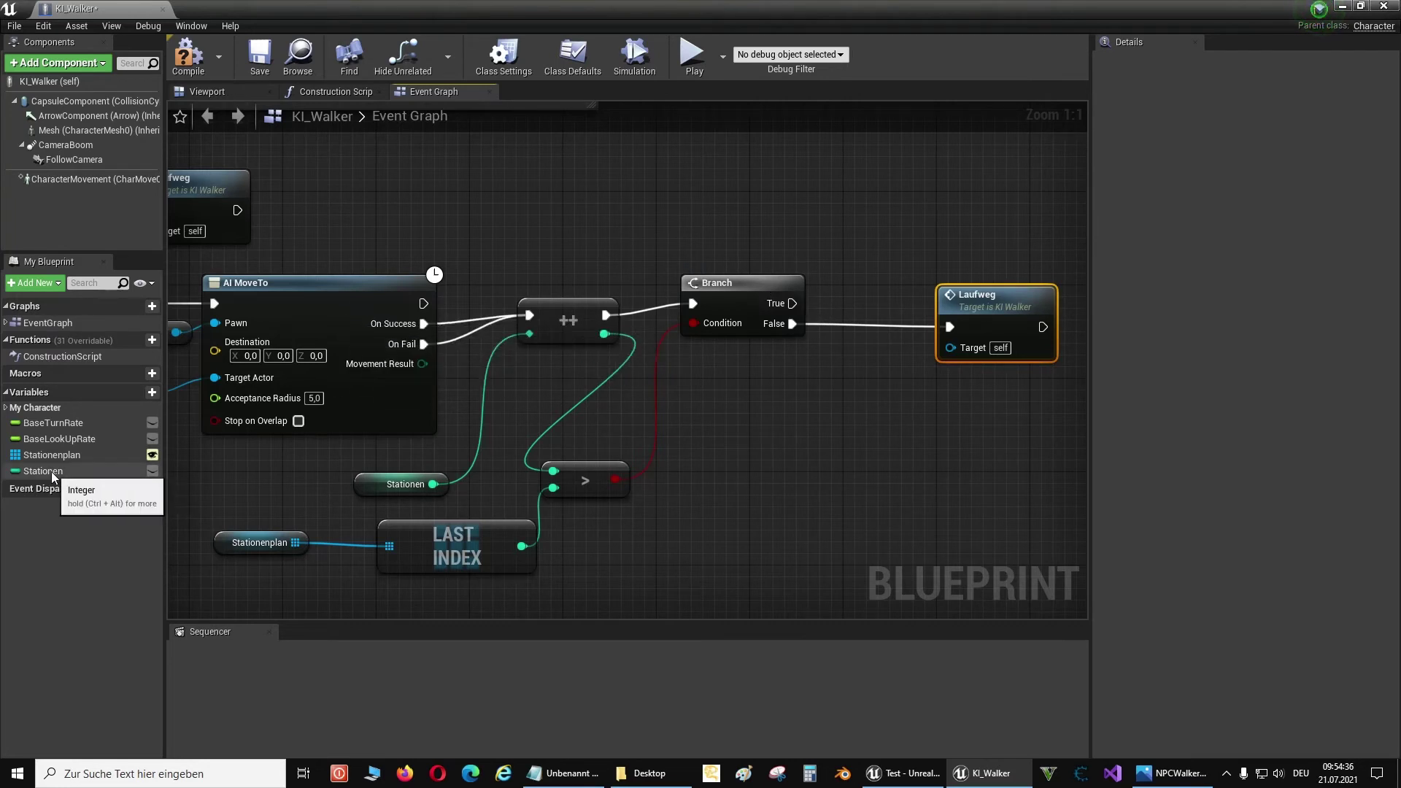
On Branch True, set Stationen to 0 and then call Laufweg
{"action": "left_click_drag", "start_coordinate": [51, 471], "coordinate": [867, 213]}
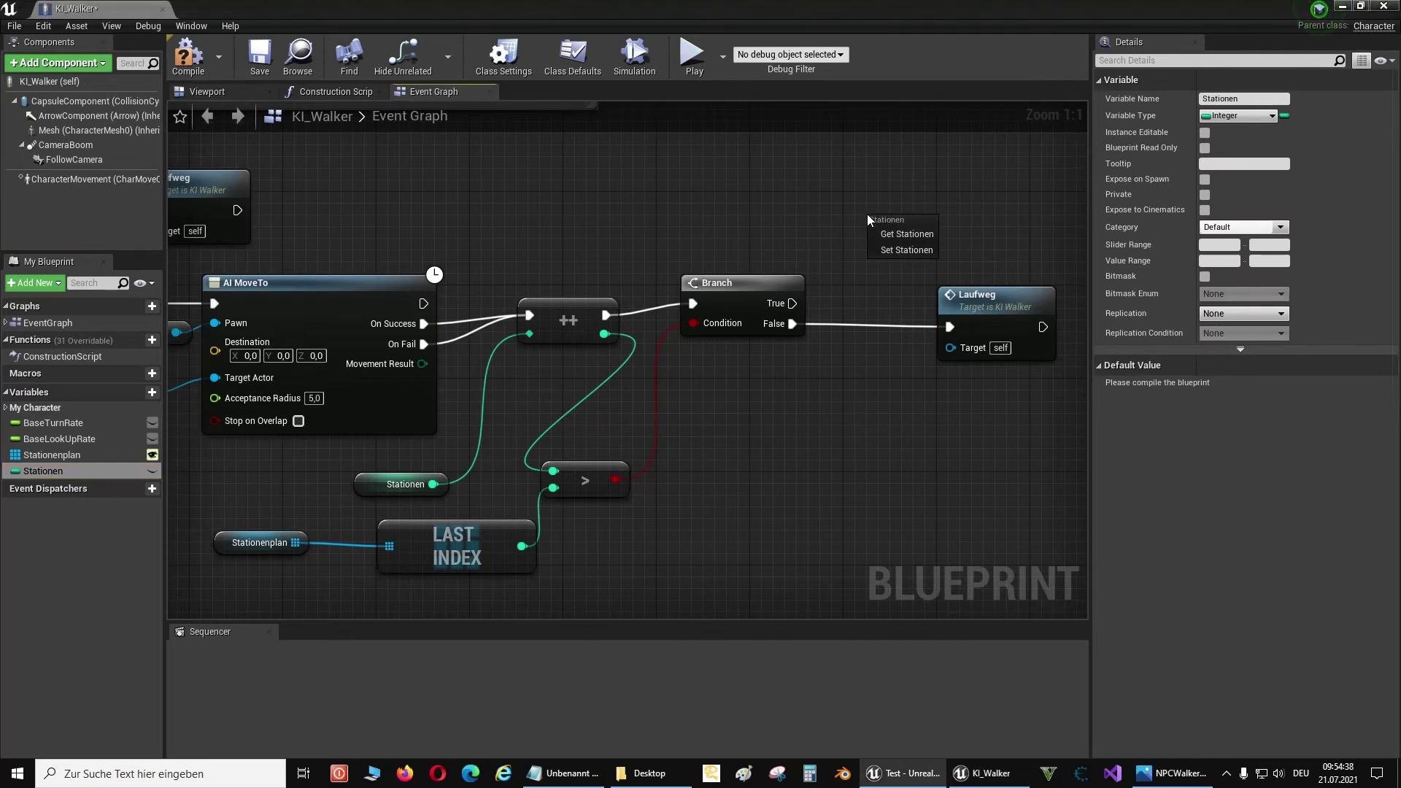
{"action": "left_click", "coordinate": [903, 251]}
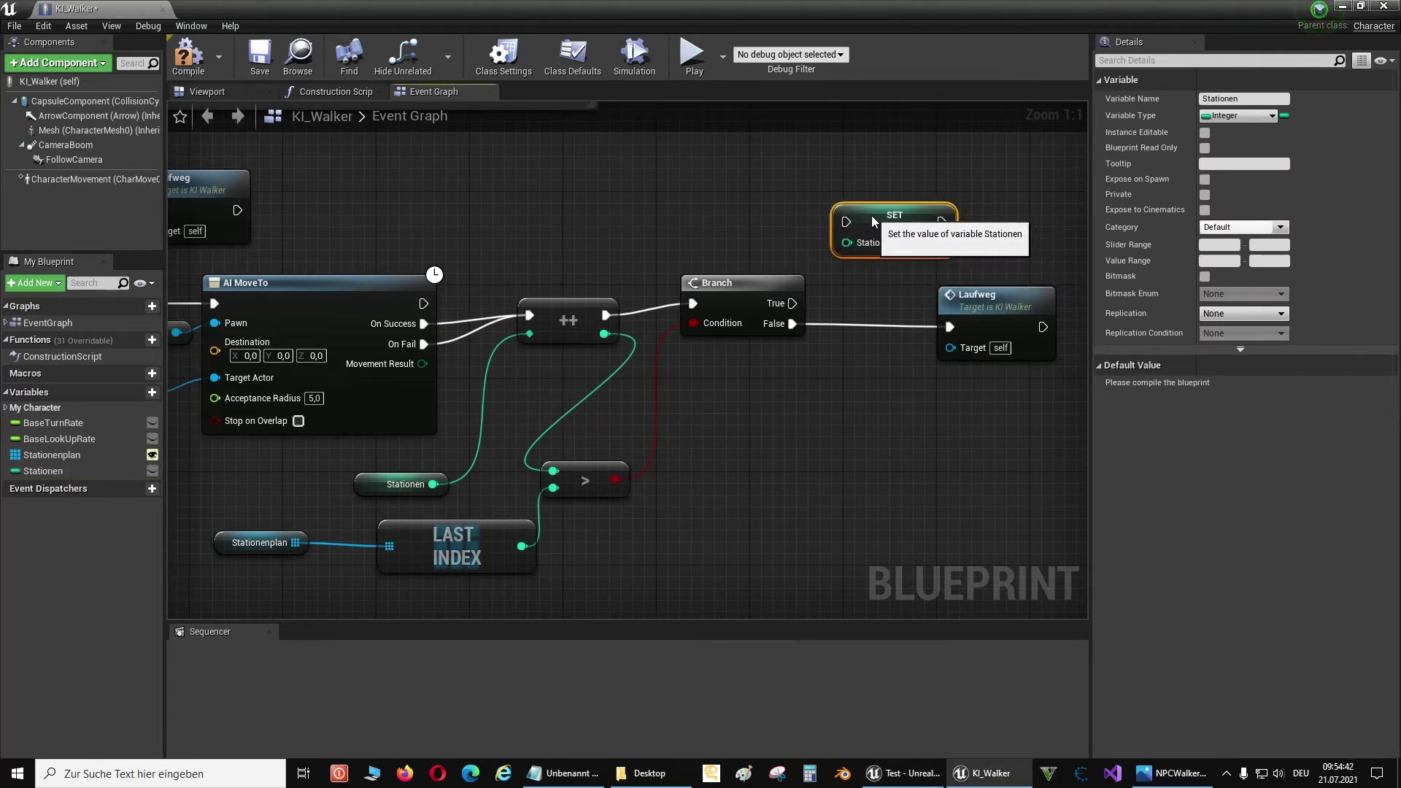
{"action": "left_click_drag", "start_coordinate": [793, 303], "coordinate": [848, 223]}
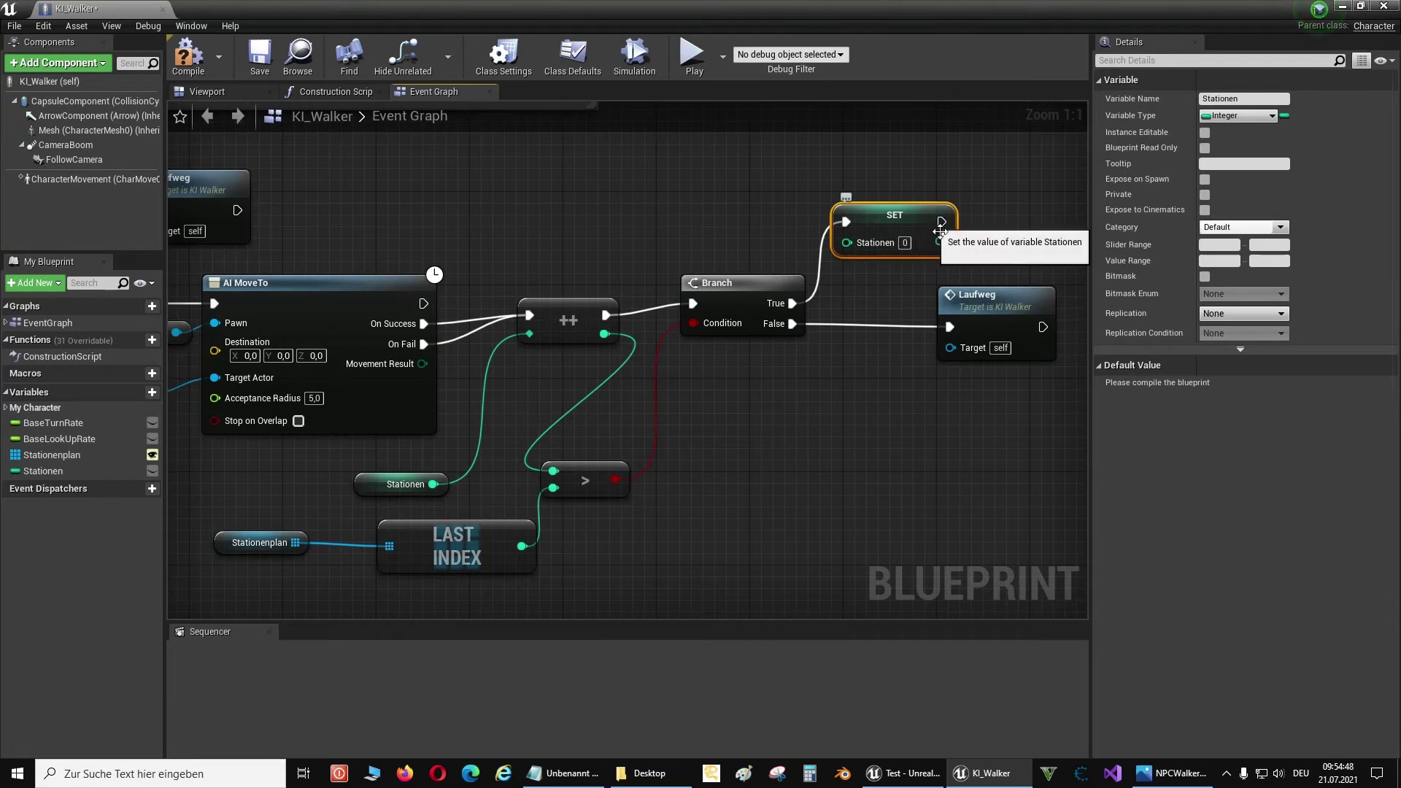
{"action": "mouse_move", "coordinate": [940, 231]}
{"action": "left_mouse_down"}
{"action": "mouse_move", "coordinate": [949, 332]}
{"action": "mouse_move", "coordinate": [1008, 295]}
{"action": "left_mouse_up"}
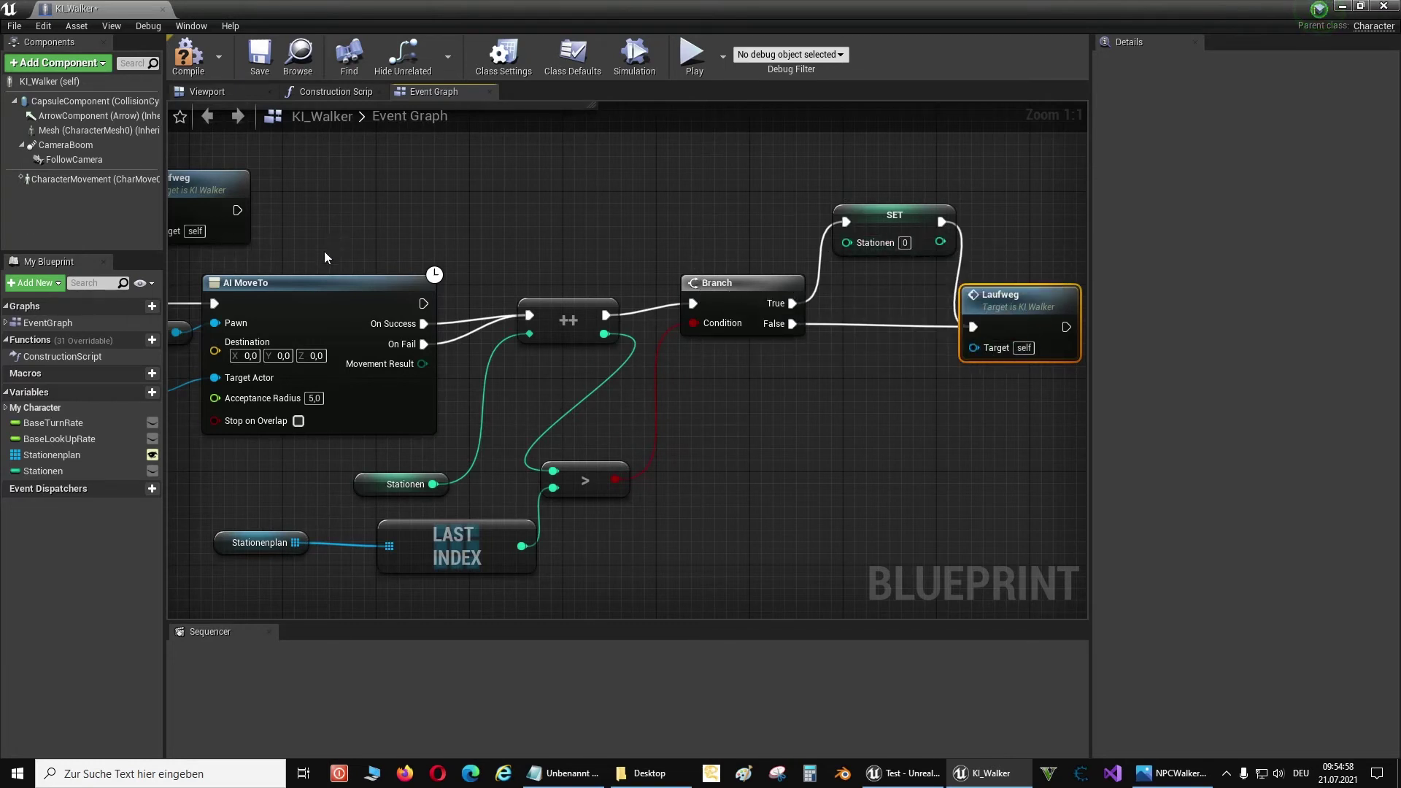
Compile KI_Walker and close the blueprint to return to the level
{"action": "right_click_drag", "start_coordinate": [325, 252], "coordinate": [316, 221]}
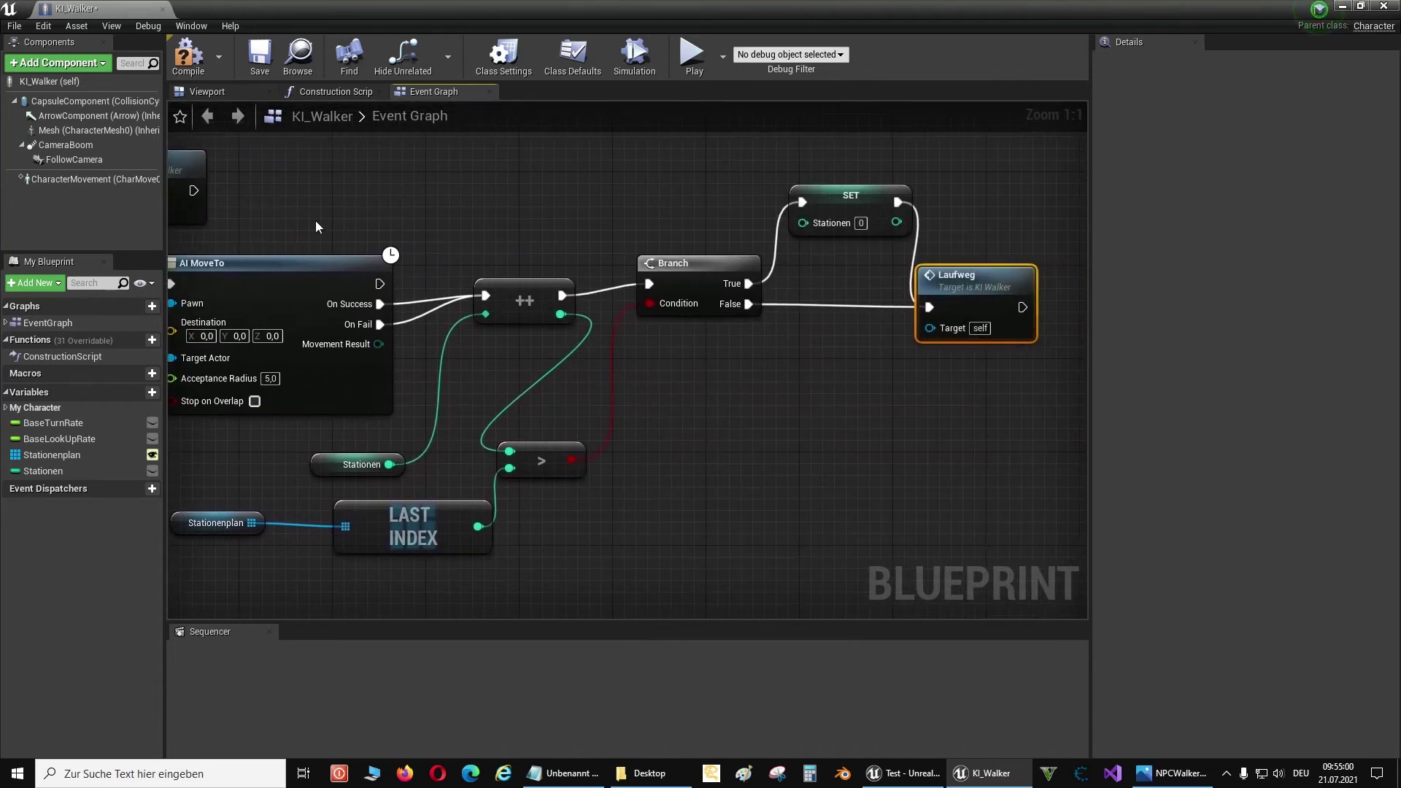
{"action": "mouse_move", "coordinate": [473, 196]}
{"action": "right_mouse_down"}
{"action": "mouse_move", "coordinate": [673, 186]}
{"action": "mouse_move", "coordinate": [632, 255]}
{"action": "right_mouse_up"}
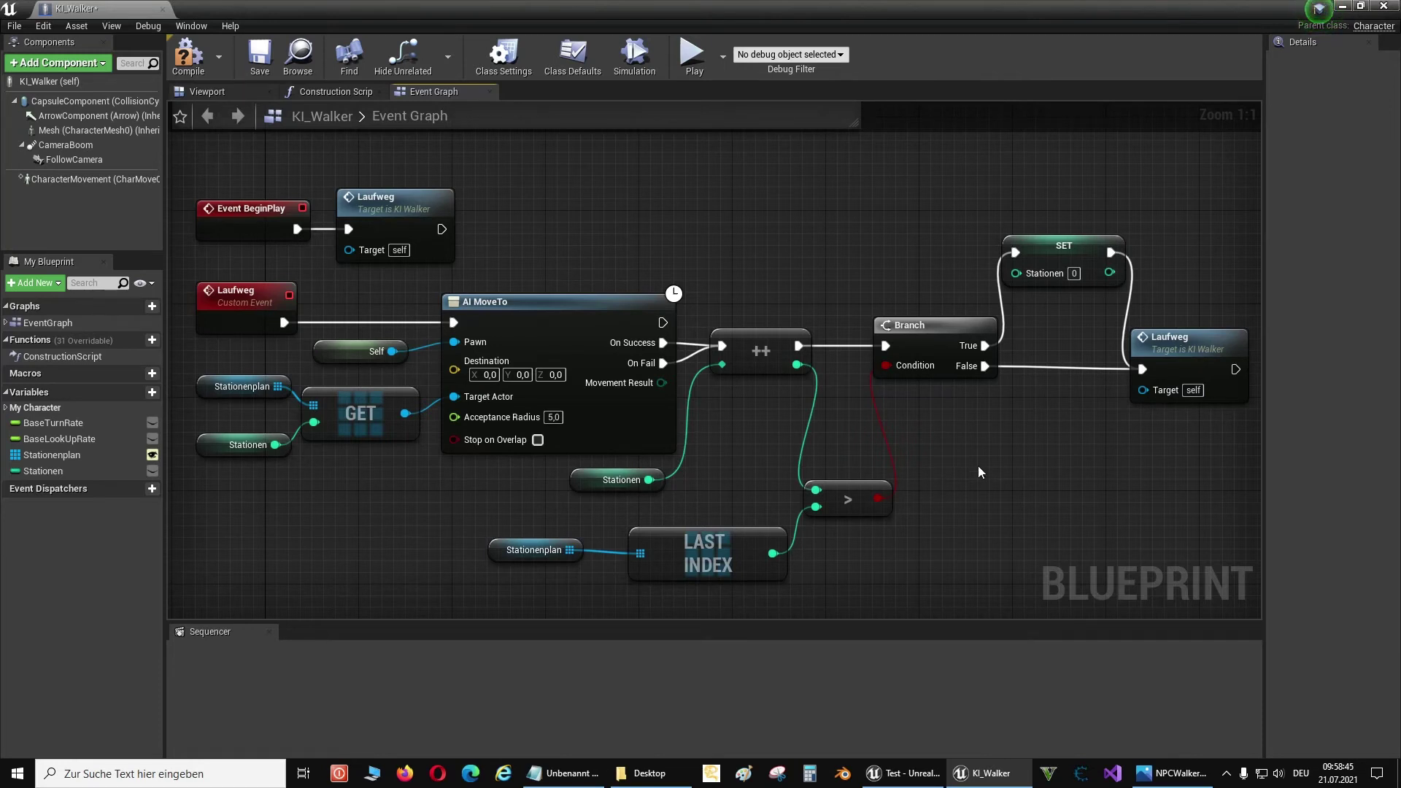
{"action": "left_click", "coordinate": [187, 58]}
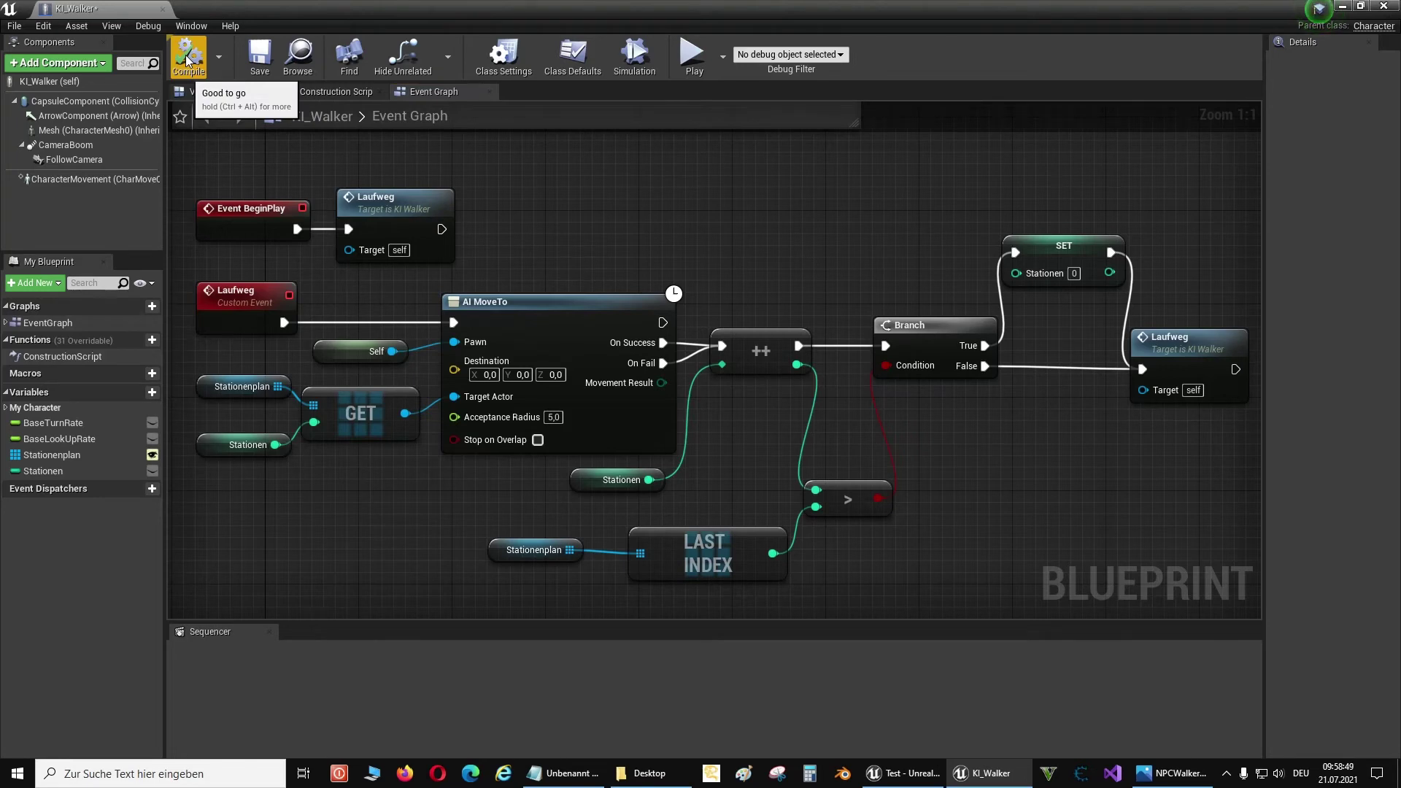
{"action": "left_click", "coordinate": [162, 9]}
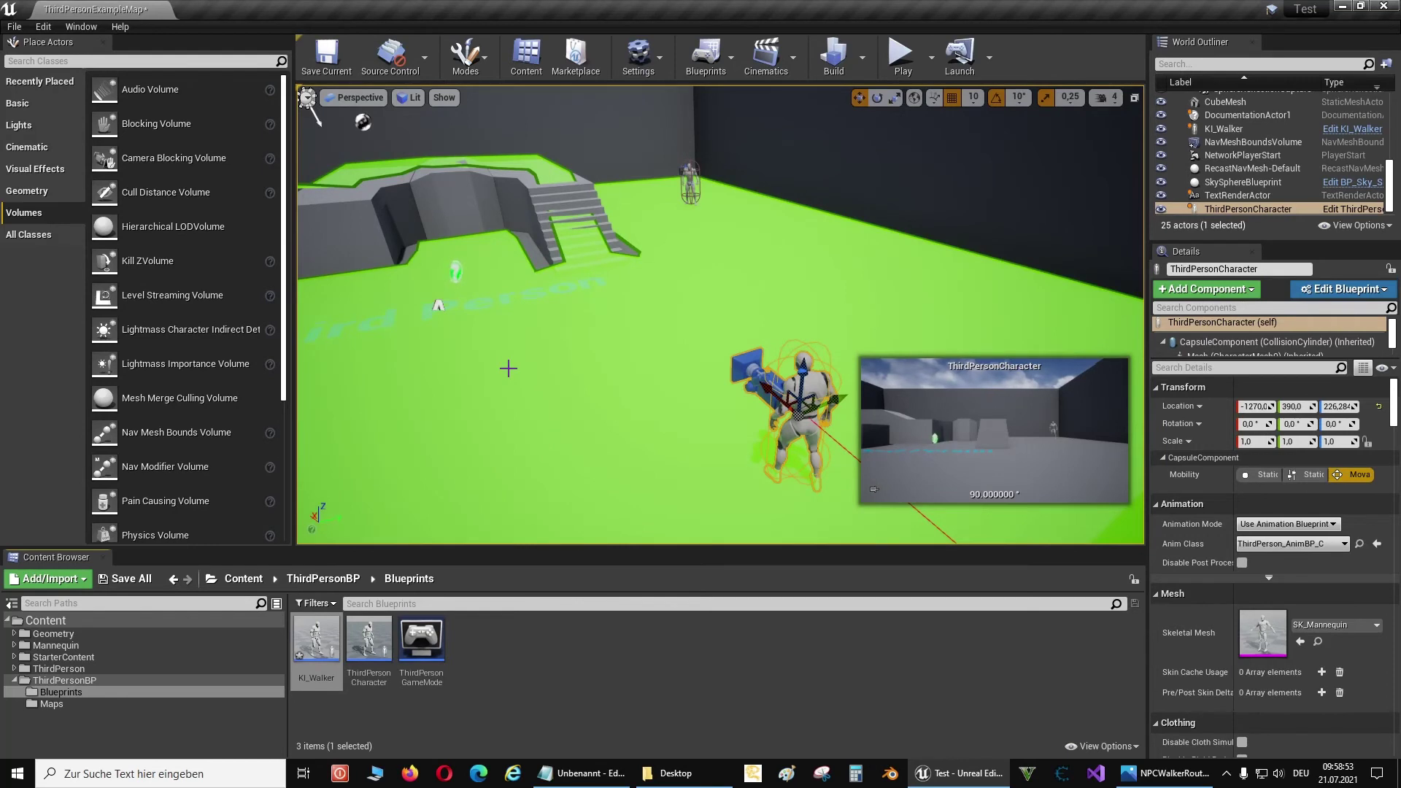
Add two empty entries, indices 0 and 1, to the placed KI_Walker's Stationenplan array
{"action": "left_click", "coordinate": [694, 182]}
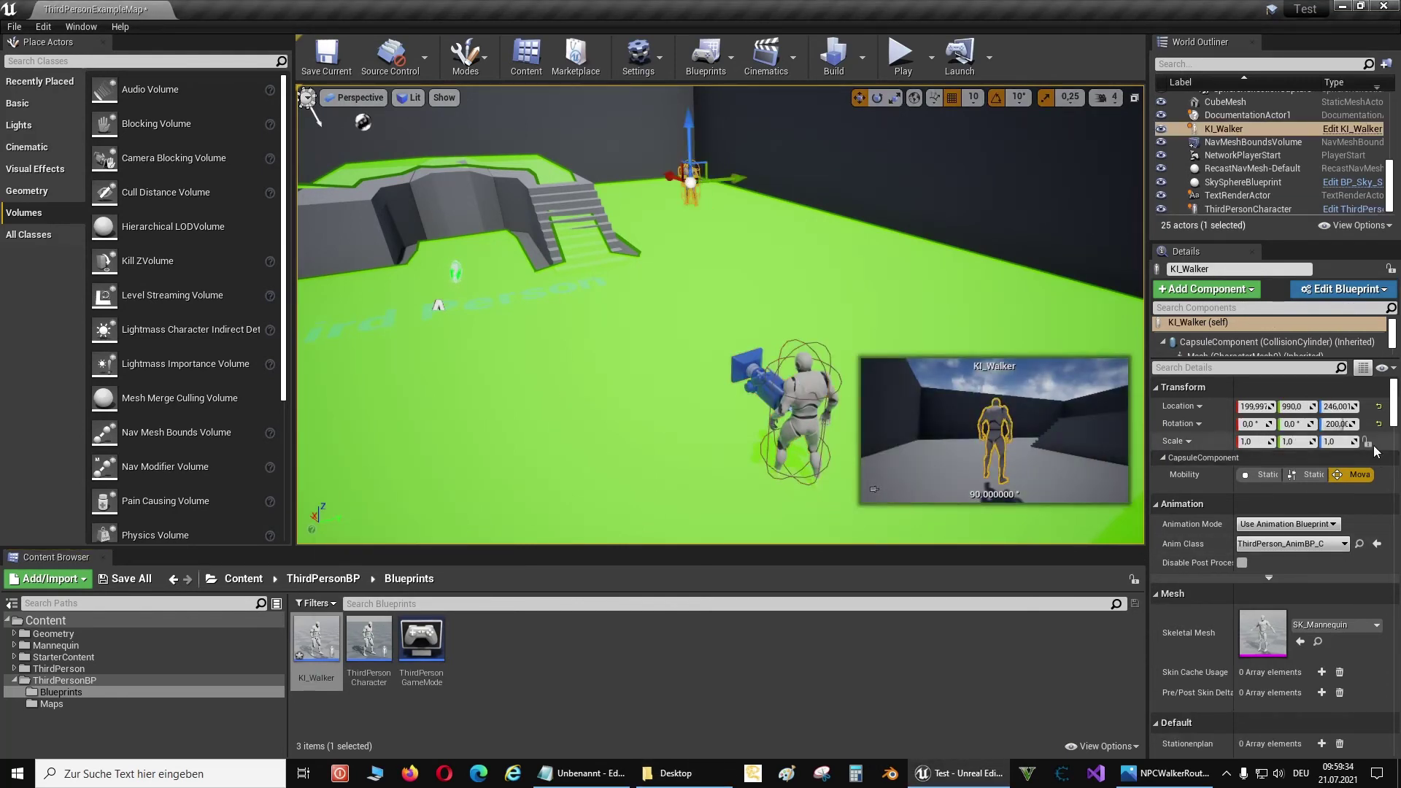
{"action": "scroll", "coordinate": [1264, 528], "scroll_direction": "down", "scroll_amount": 5}
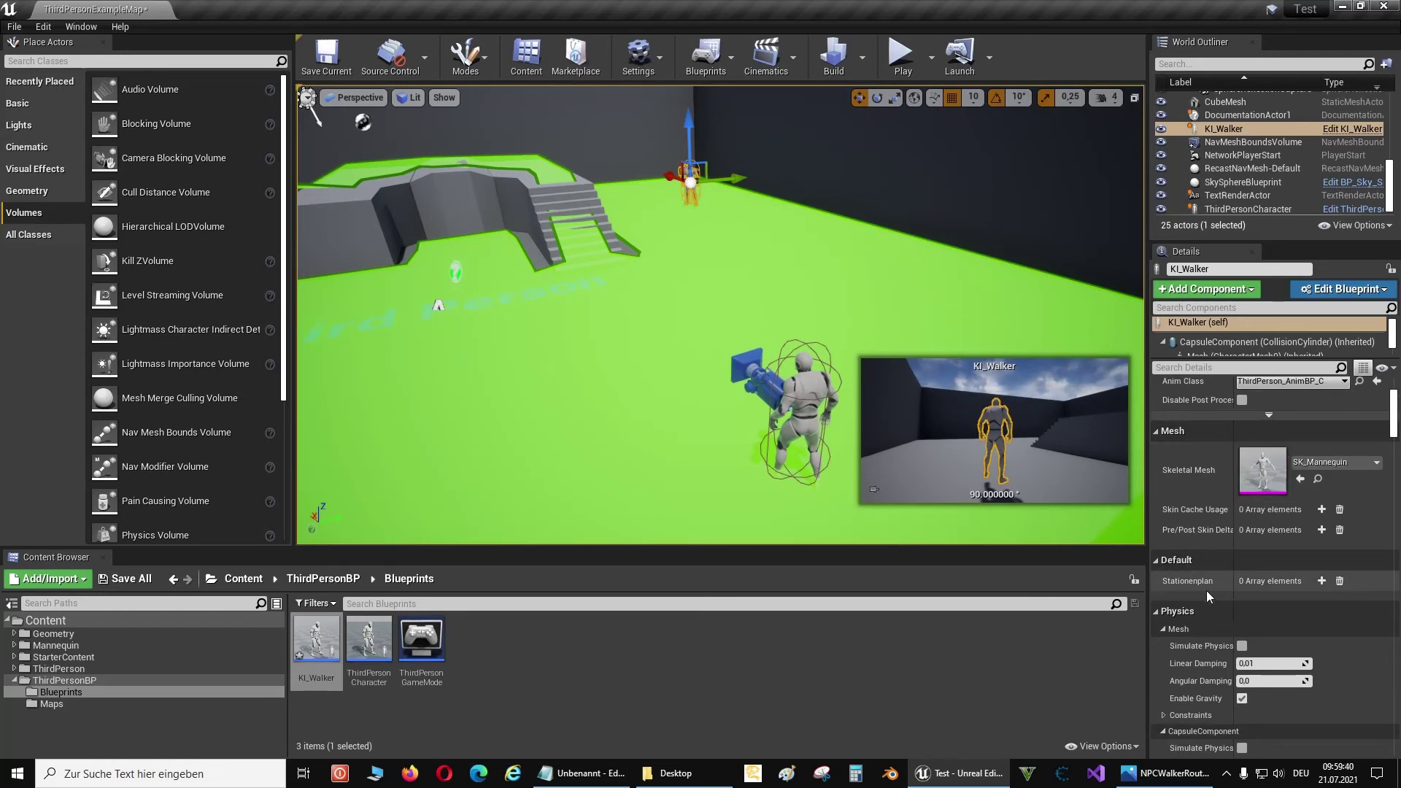
{"action": "left_click", "coordinate": [1321, 581]}
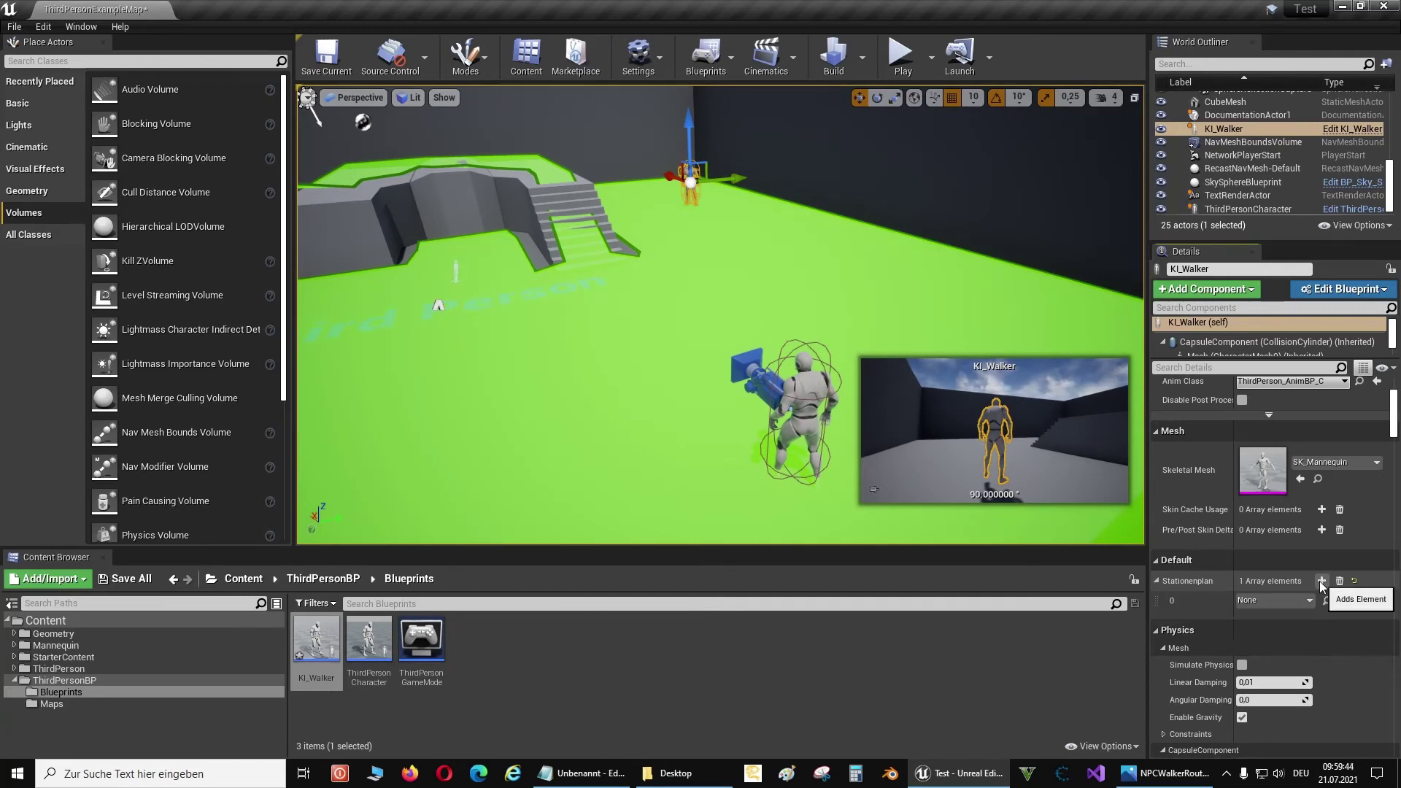
{"action": "left_click", "coordinate": [1322, 582]}
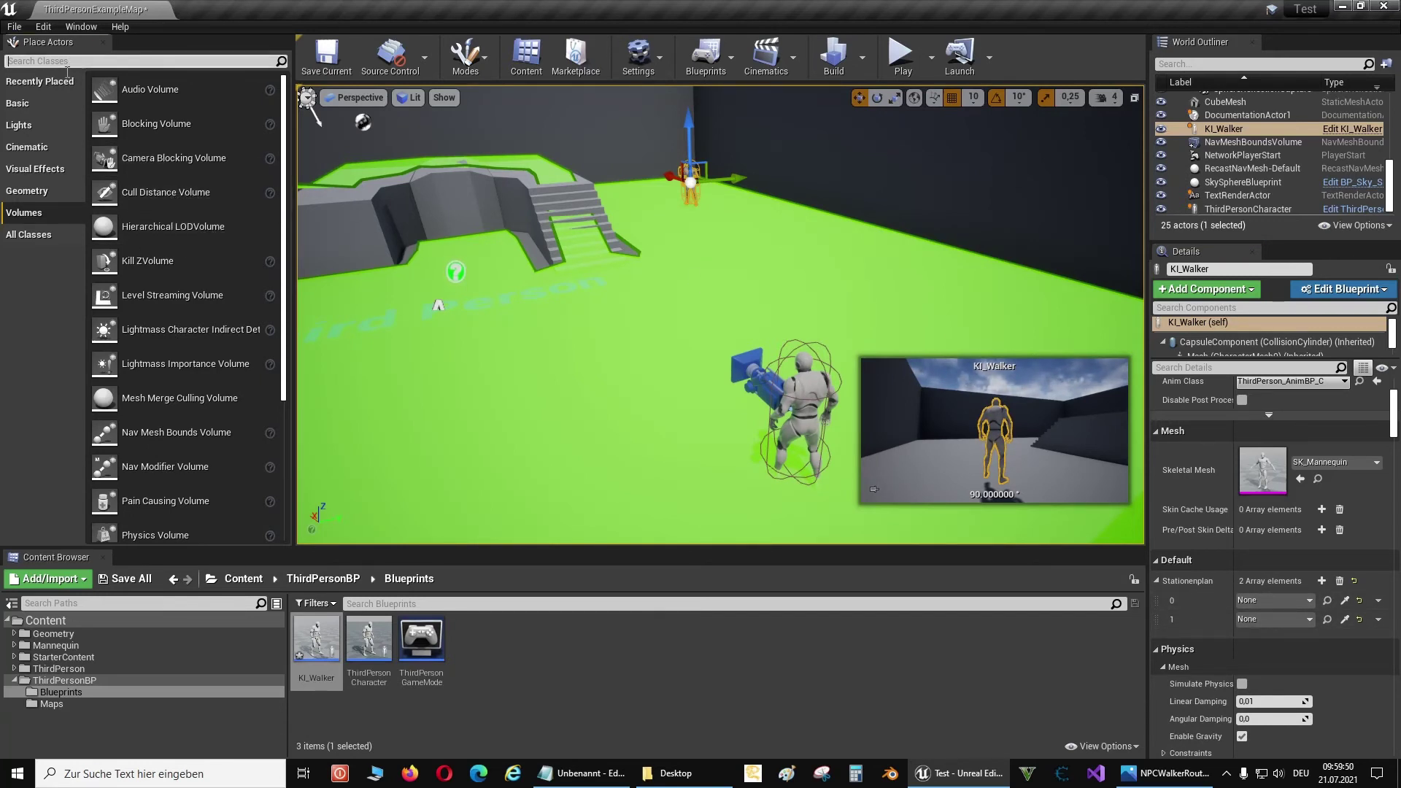
Search Place Actors for 'Target' and place the first Target Point on the level floor
{"action": "type", "text": "Target"}
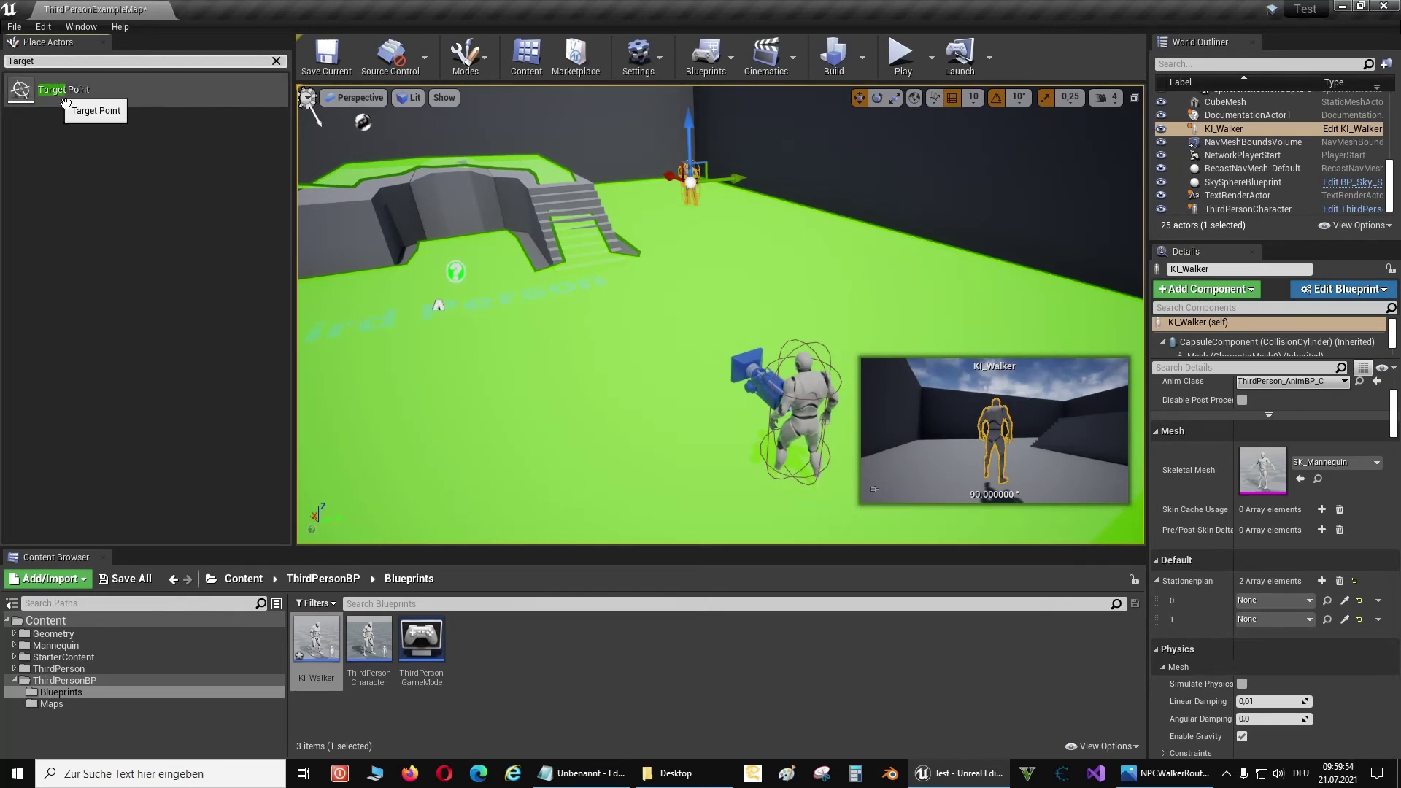
{"action": "left_click_drag", "start_coordinate": [62, 90], "coordinate": [761, 281]}
{"action": "left_click", "coordinate": [792, 280]}
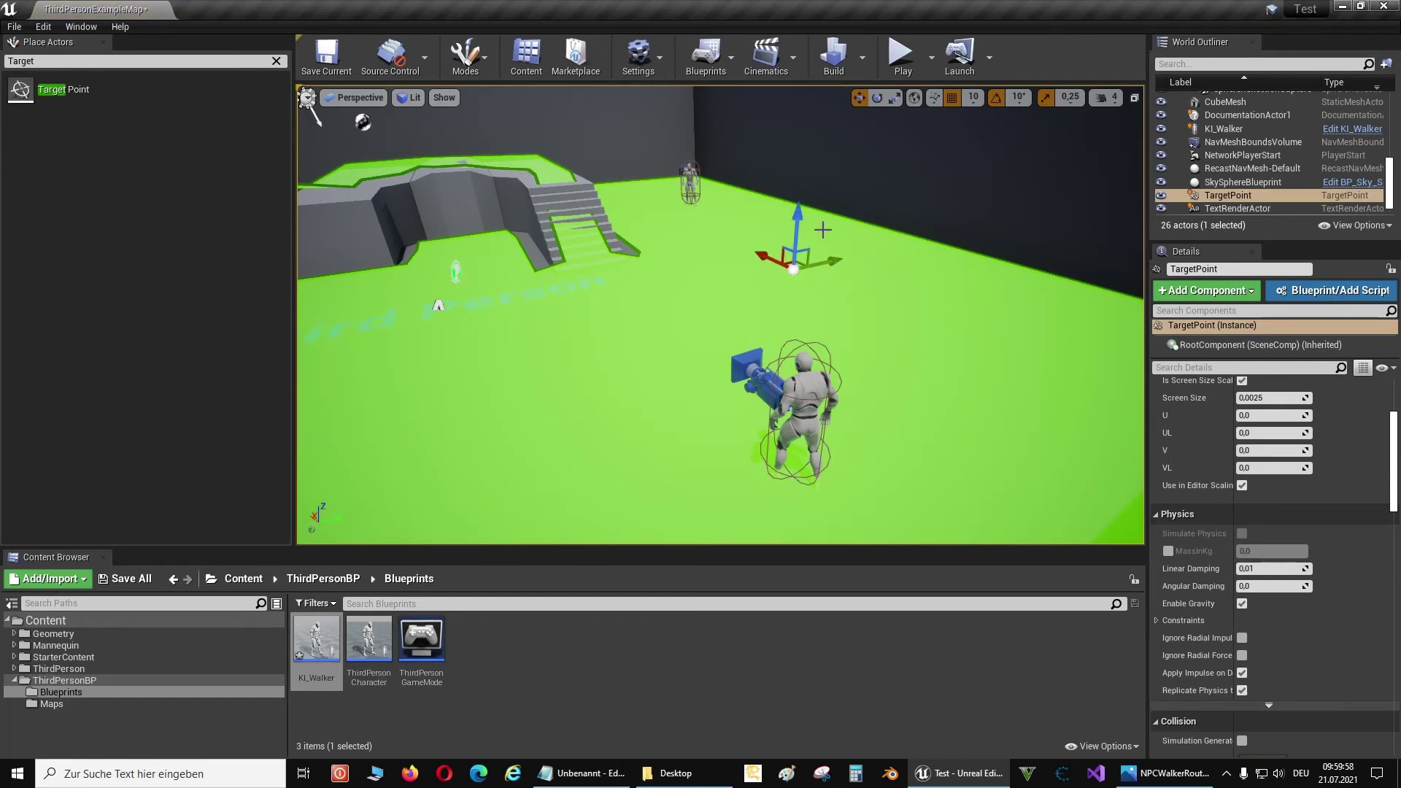
{"action": "left_click_drag", "start_coordinate": [651, 375], "coordinate": [620, 350]}
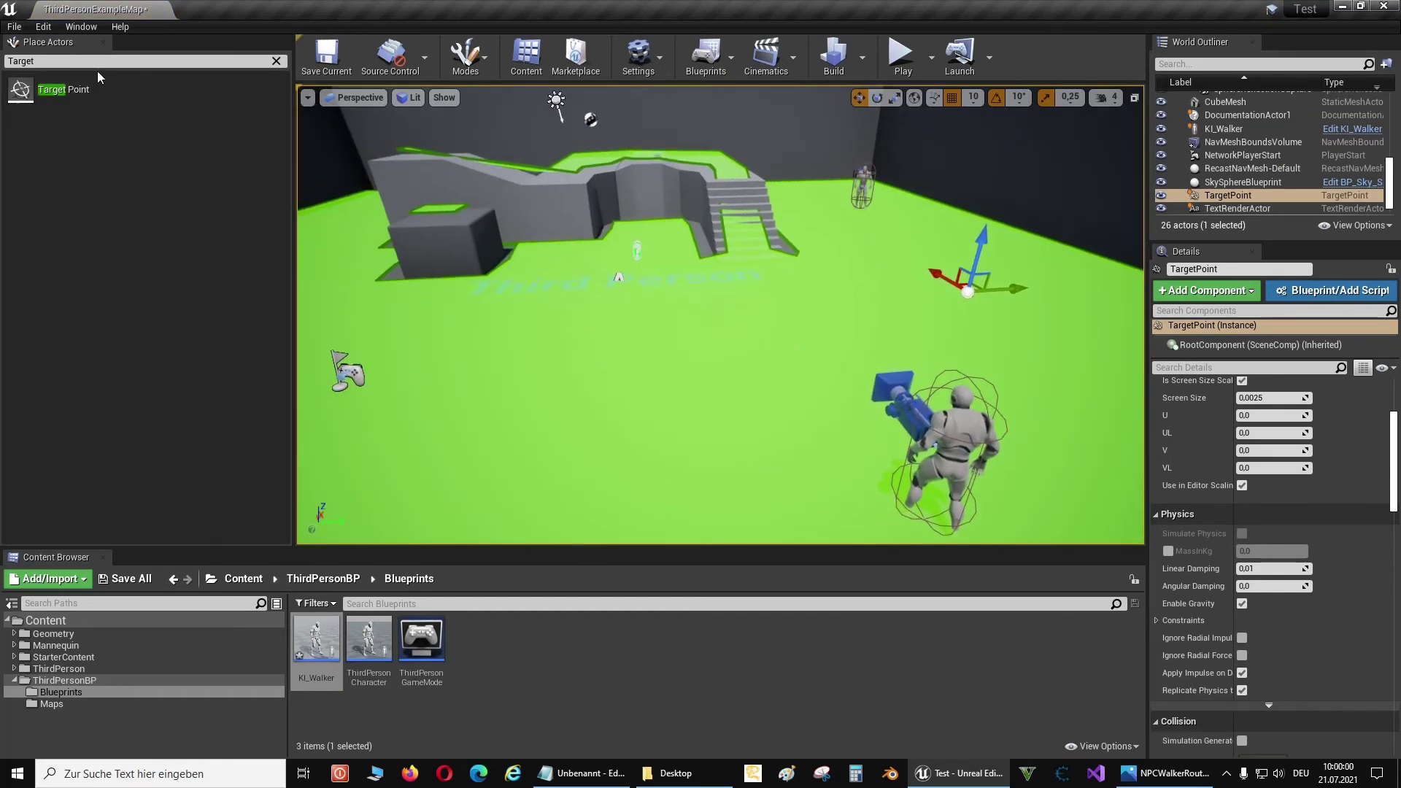
Place a second Target Point, TargetPoint2, on the left floor, then reselect KI_Walker
{"action": "mouse_move", "coordinate": [66, 101]}
{"action": "left_mouse_down"}
{"action": "mouse_move", "coordinate": [554, 313]}
{"action": "mouse_move", "coordinate": [526, 312]}
{"action": "left_mouse_up"}
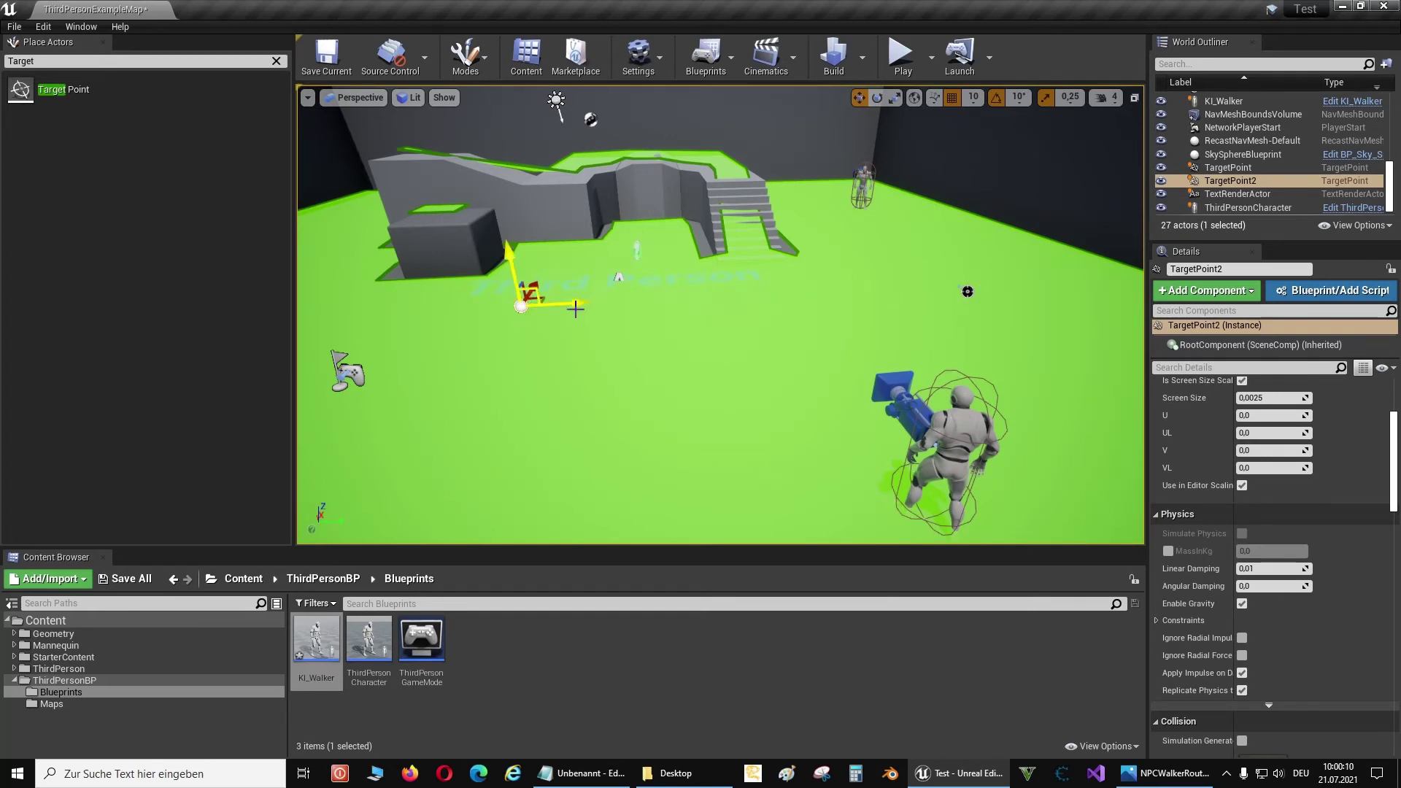
{"action": "scroll", "coordinate": [1347, 538], "scroll_direction": "down", "scroll_amount": 5}
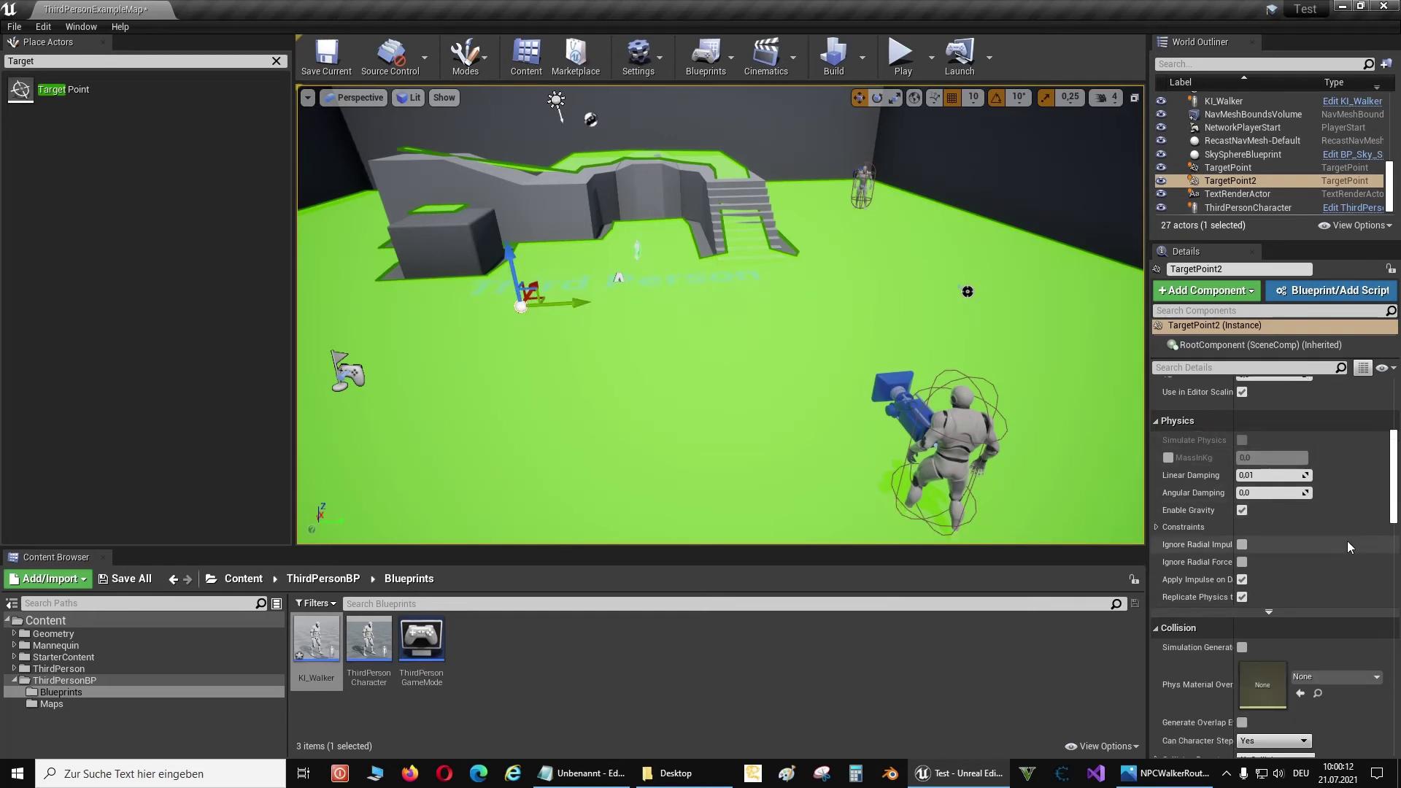
{"action": "scroll", "coordinate": [1350, 532], "scroll_direction": "up", "scroll_amount": 3}
{"action": "scroll", "coordinate": [1350, 531], "scroll_direction": "up", "scroll_amount": 2}
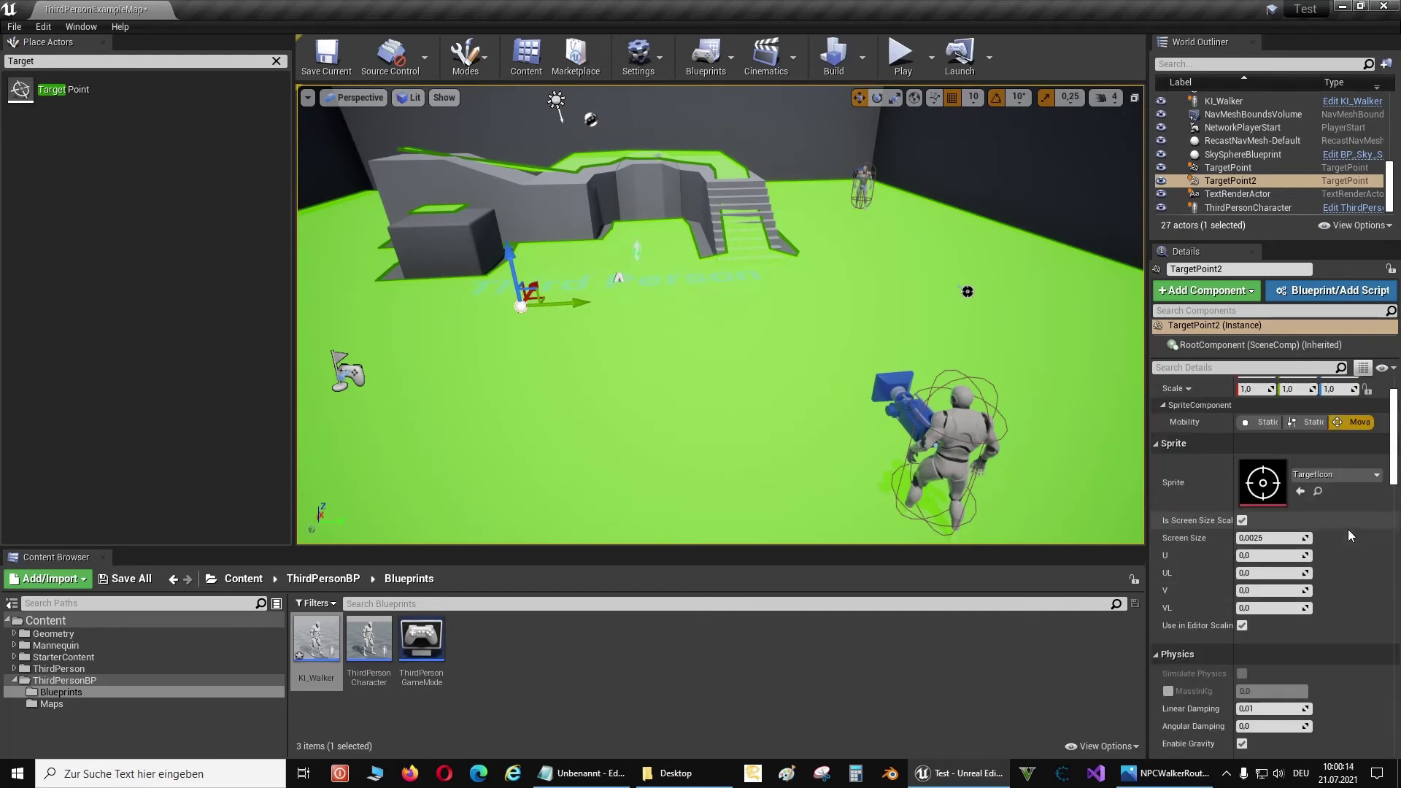
{"action": "scroll", "coordinate": [1347, 529], "scroll_direction": "up", "scroll_amount": 2}
{"action": "scroll", "coordinate": [1347, 529], "scroll_direction": "up", "scroll_amount": 2}
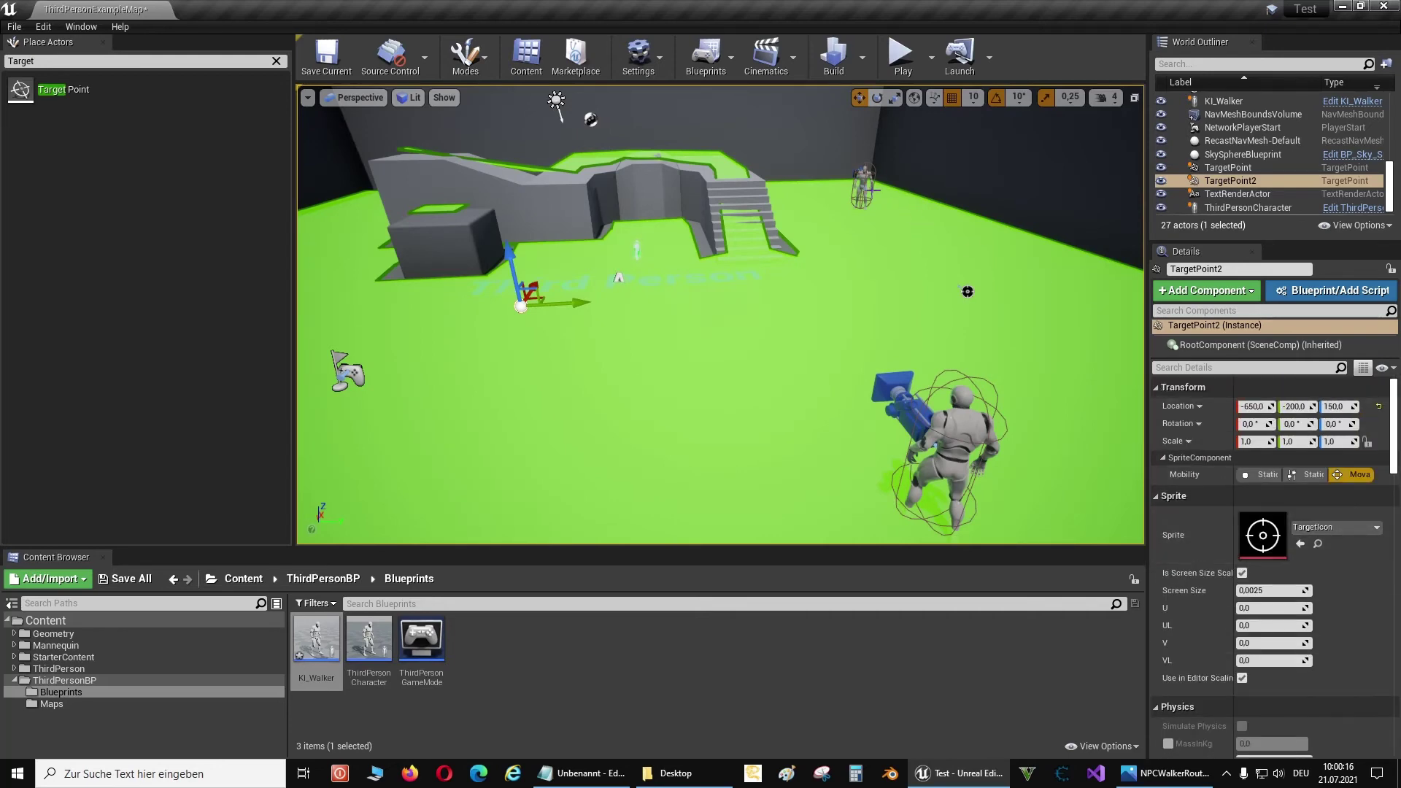
{"action": "left_click", "coordinate": [865, 186]}
Set KI_Walker's Stationenplan element 0 to TargetPoint and element 1 to TargetPoint2, then save the level
{"action": "scroll", "coordinate": [1274, 422], "scroll_direction": "down", "scroll_amount": 5}
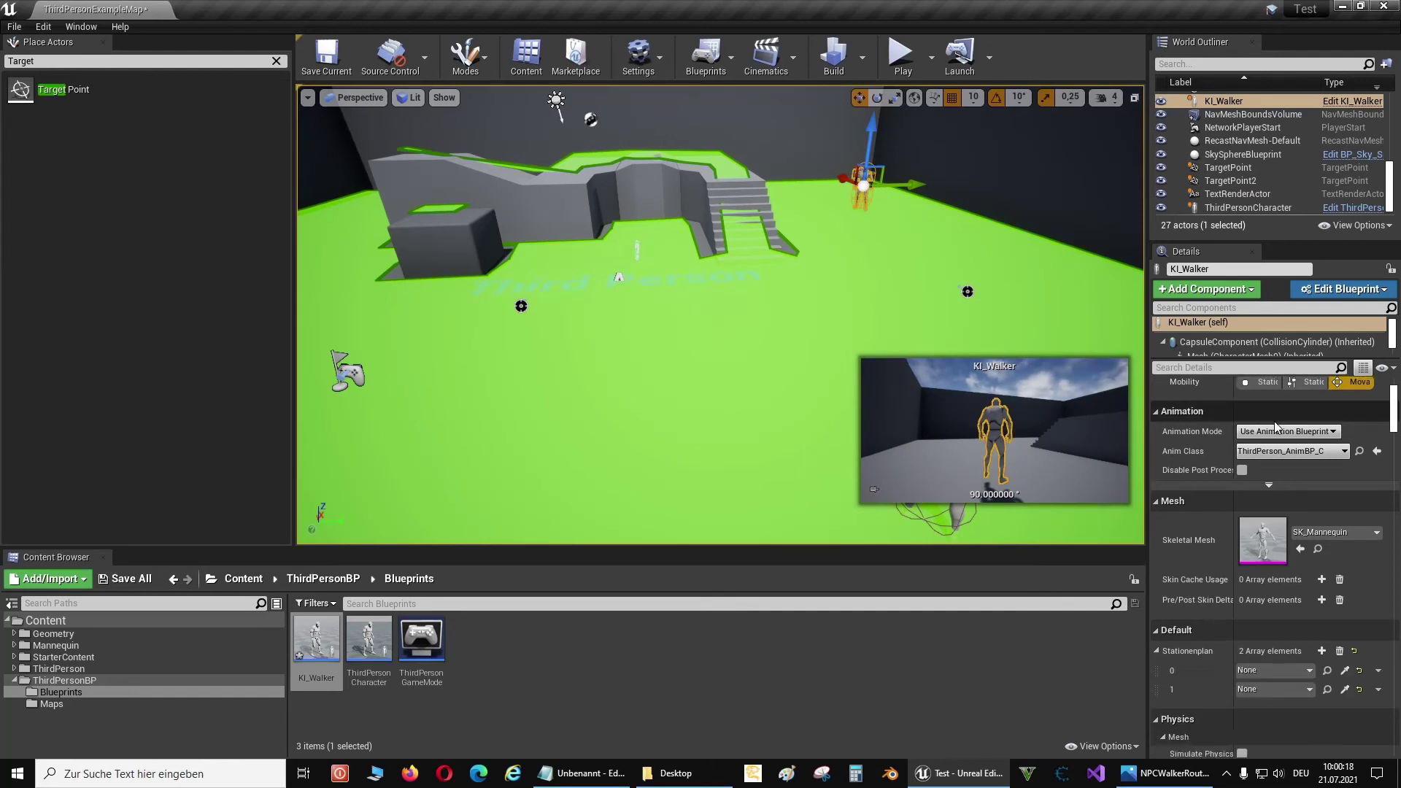
{"action": "scroll", "coordinate": [1274, 421], "scroll_direction": "down", "scroll_amount": 2}
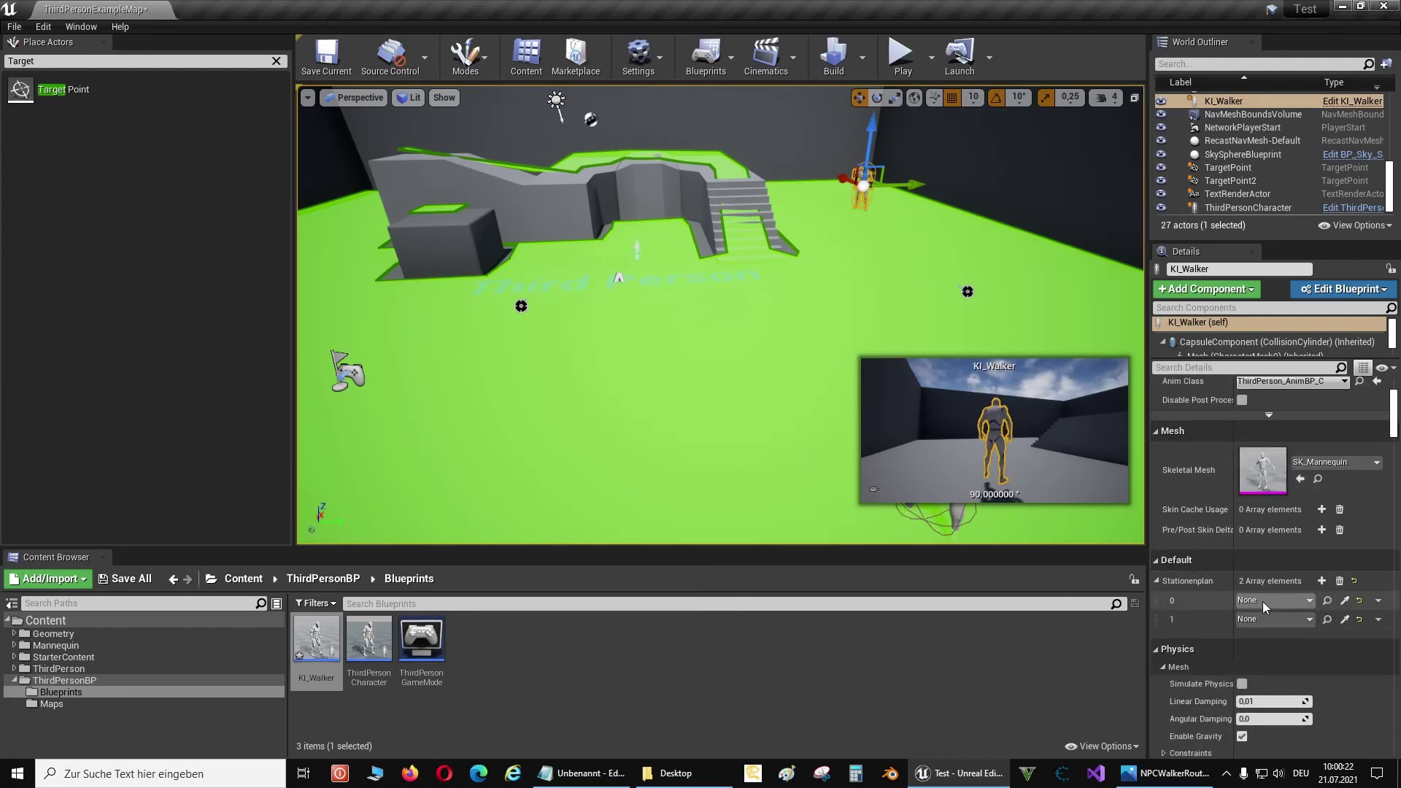
{"action": "left_click", "coordinate": [1310, 600]}
{"action": "left_click", "coordinate": [1232, 432]}
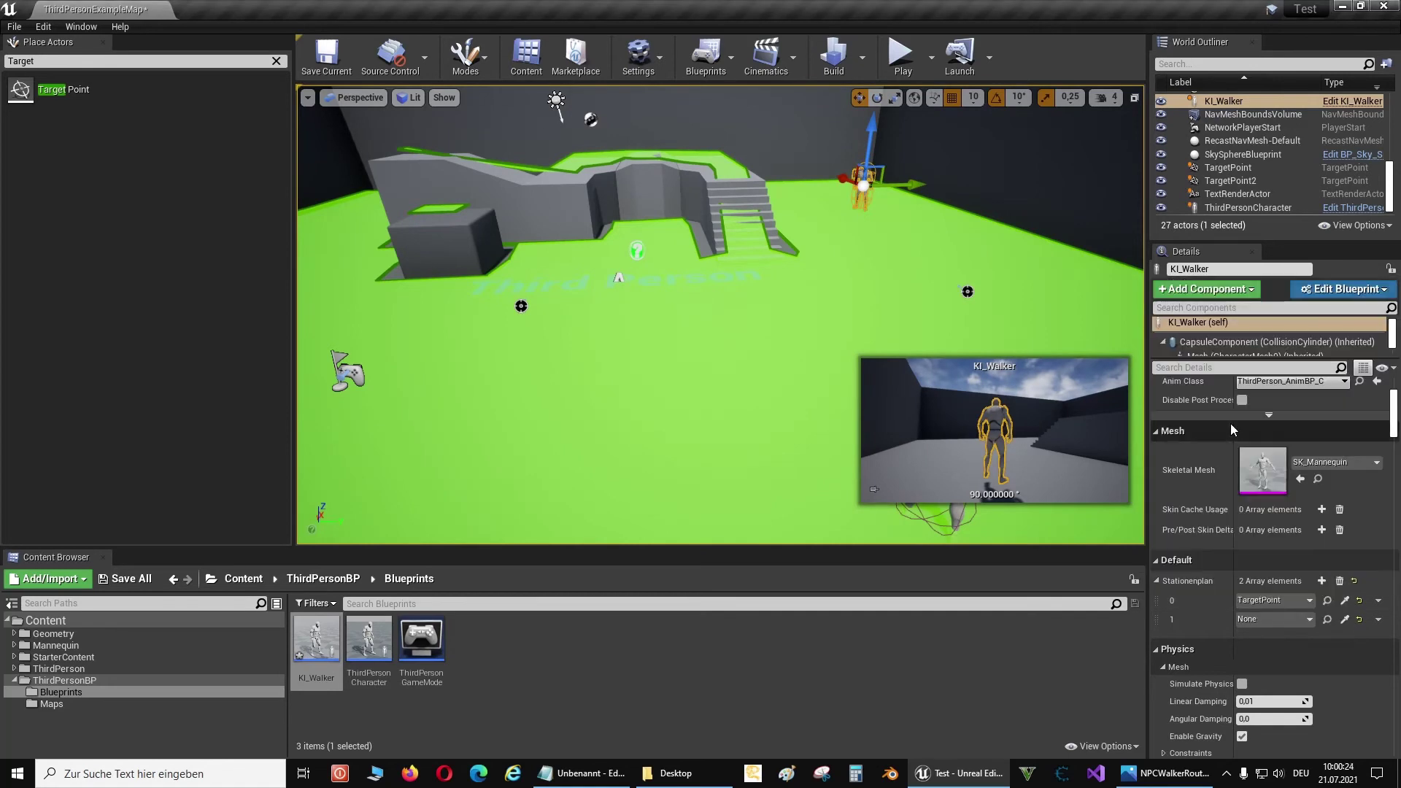
{"action": "left_click", "coordinate": [1310, 618]}
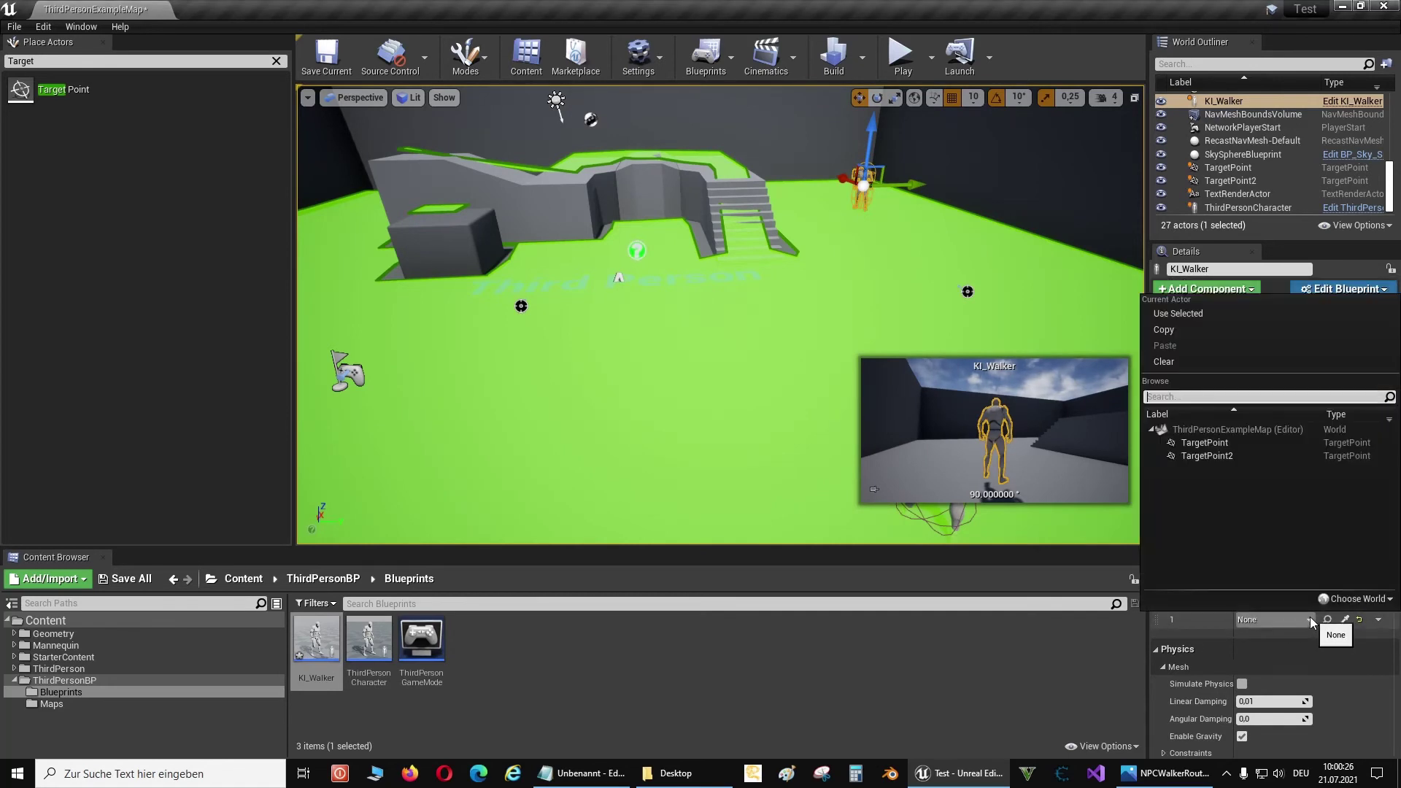
{"action": "left_click", "coordinate": [1224, 457]}
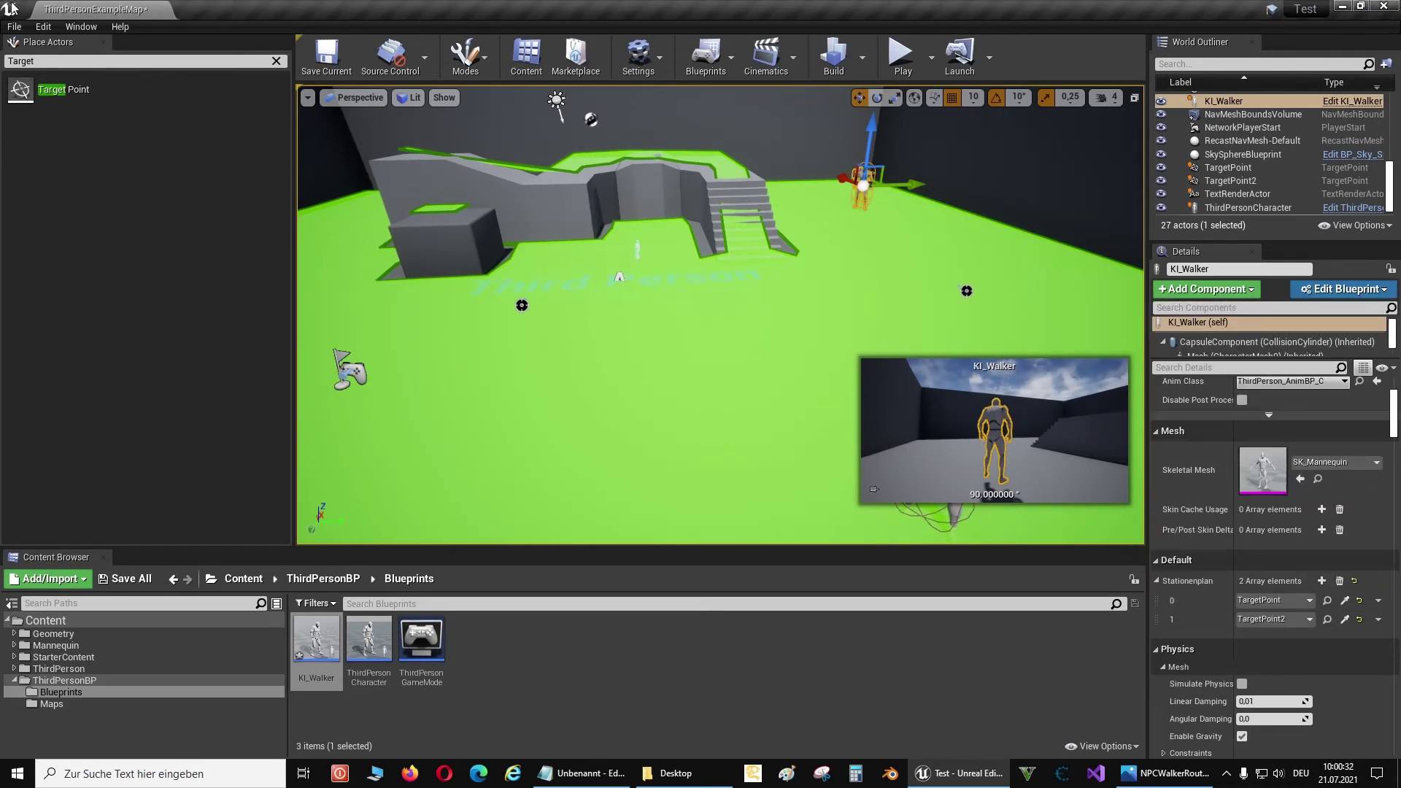
{"action": "left_click", "coordinate": [14, 26]}
{"action": "left_click", "coordinate": [44, 139]}
Play the level to watch the walker run between both Target Points, then stop with Esc
{"action": "left_click", "coordinate": [902, 55]}
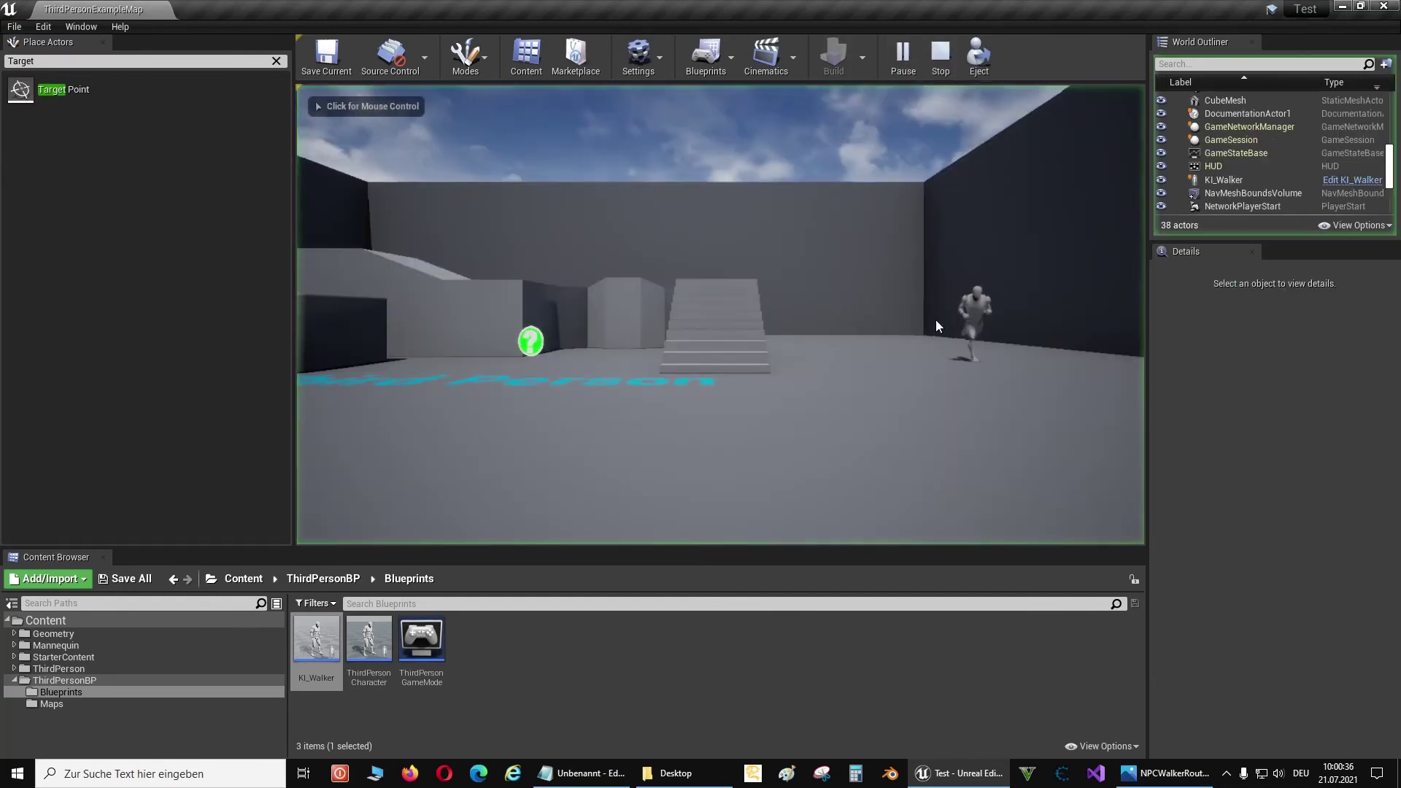
{"action": "left_click", "coordinate": [1022, 487]}
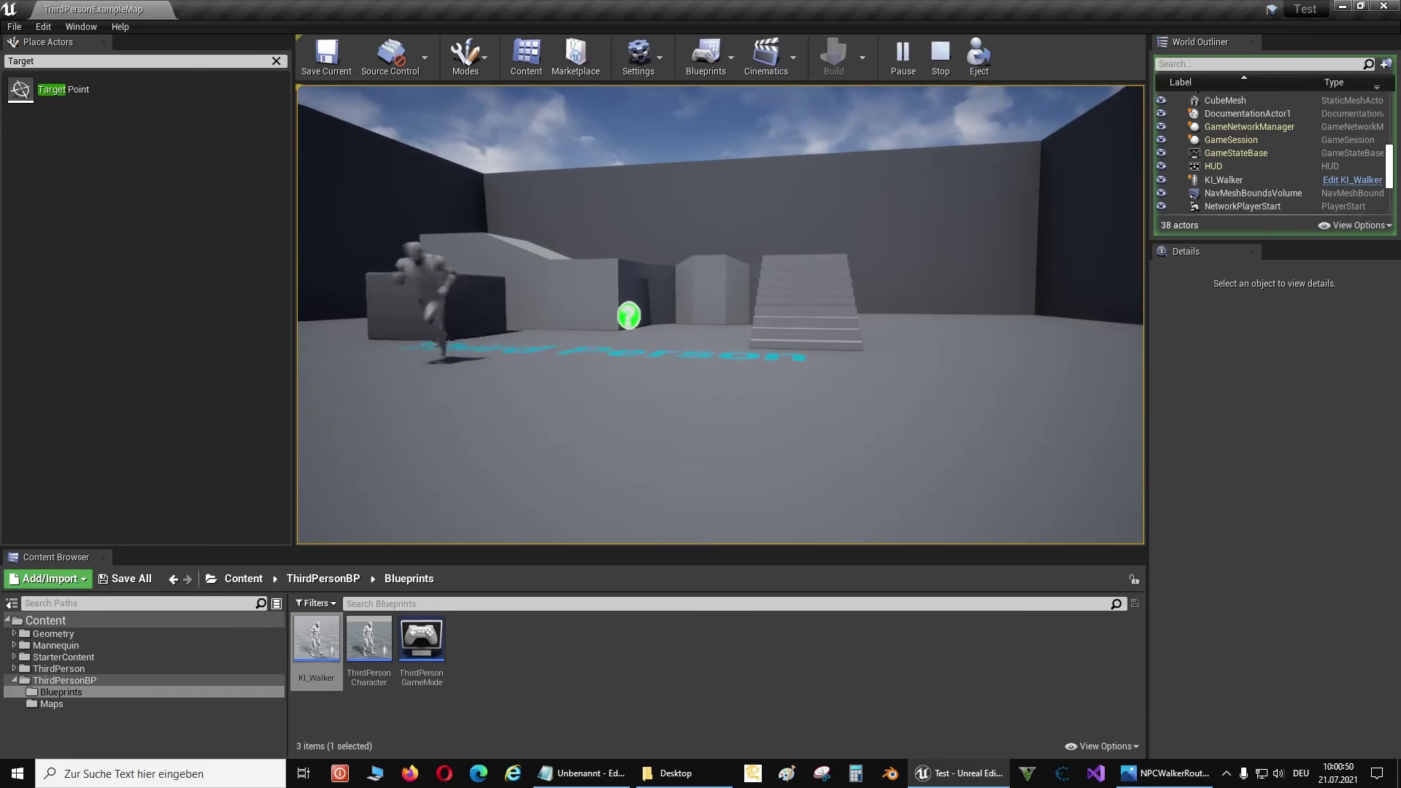
{"action": "key", "text": "Escape"}
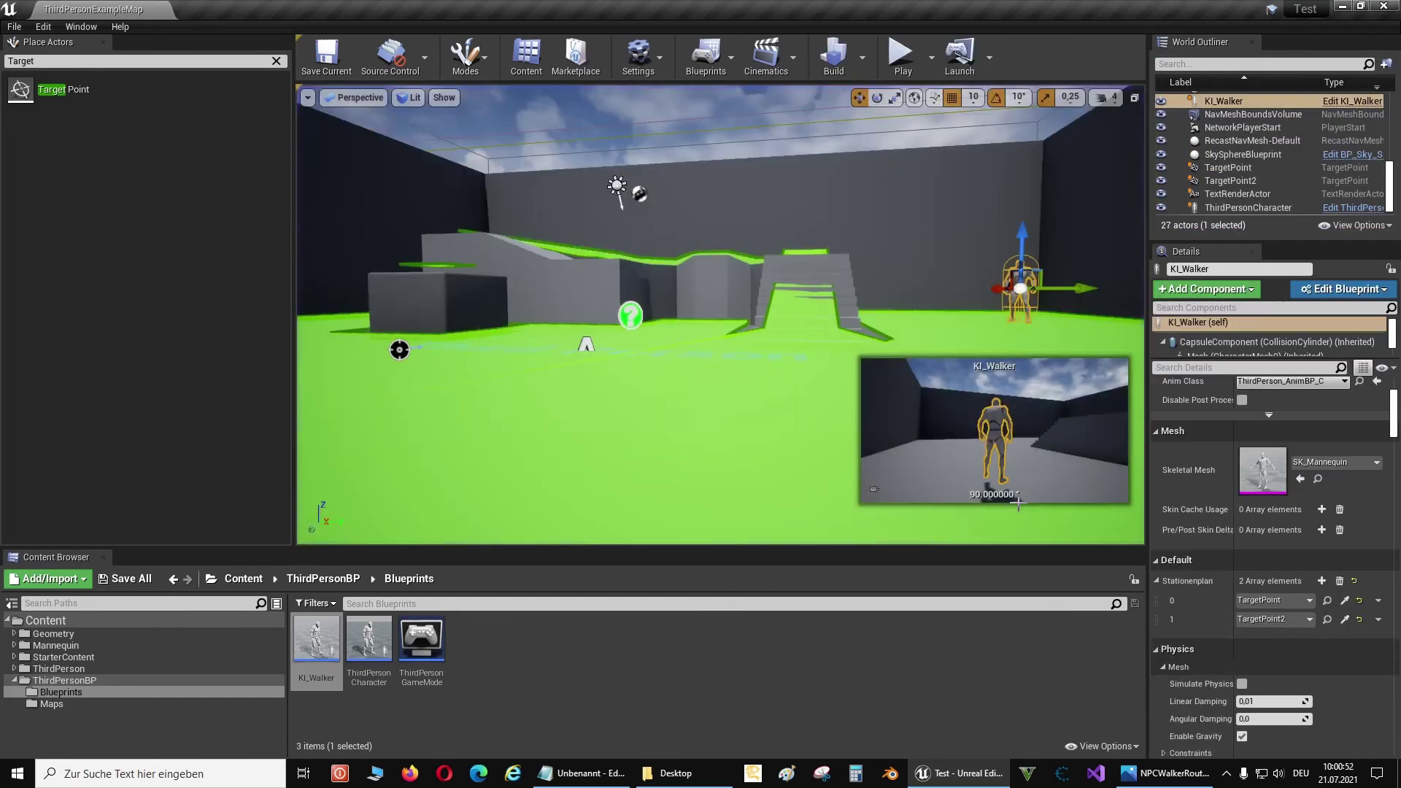
In the KI_Walker blueprint's CharacterMovement component, set Max Walk Speed to 250 and compile
{"action": "double_click", "coordinate": [329, 644]}
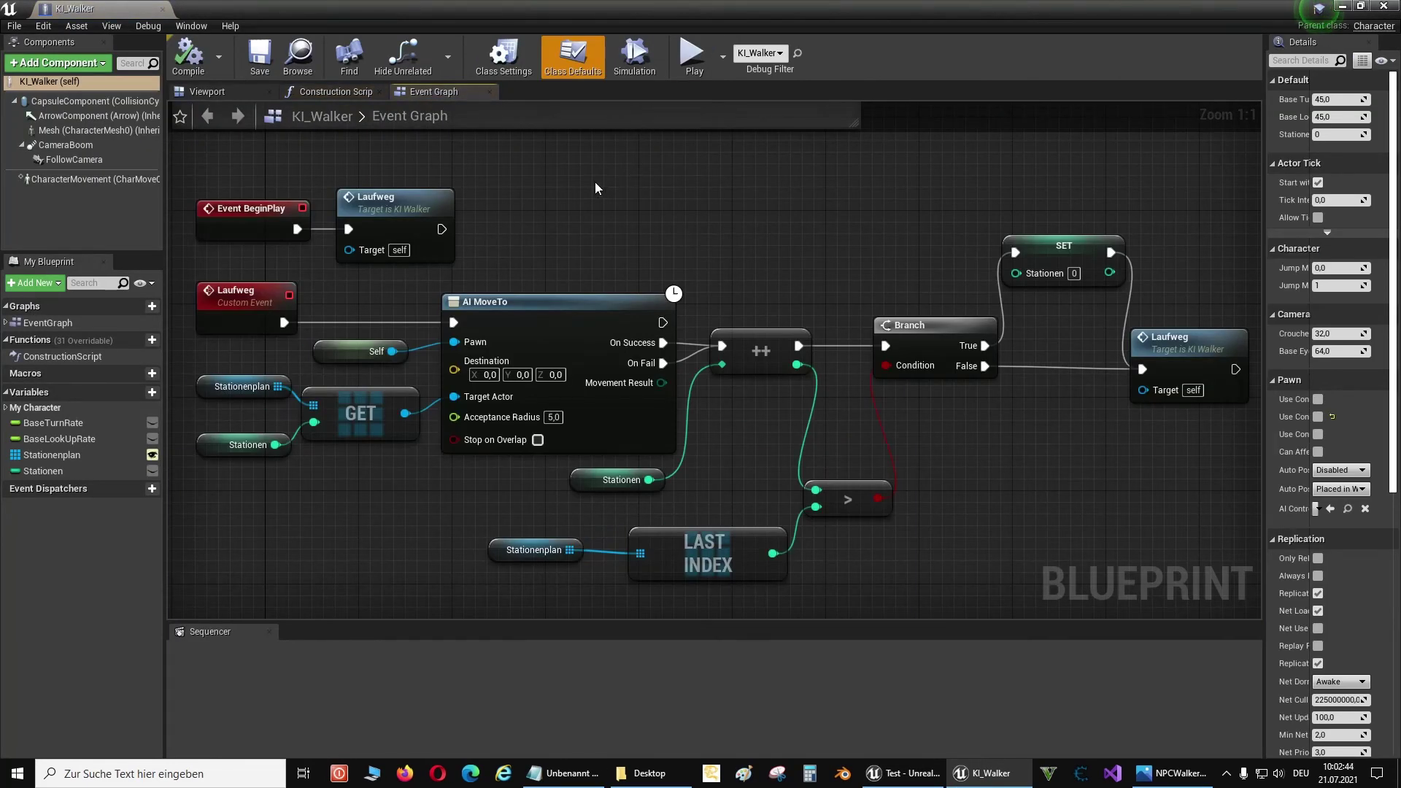
{"action": "left_click", "coordinate": [205, 91]}
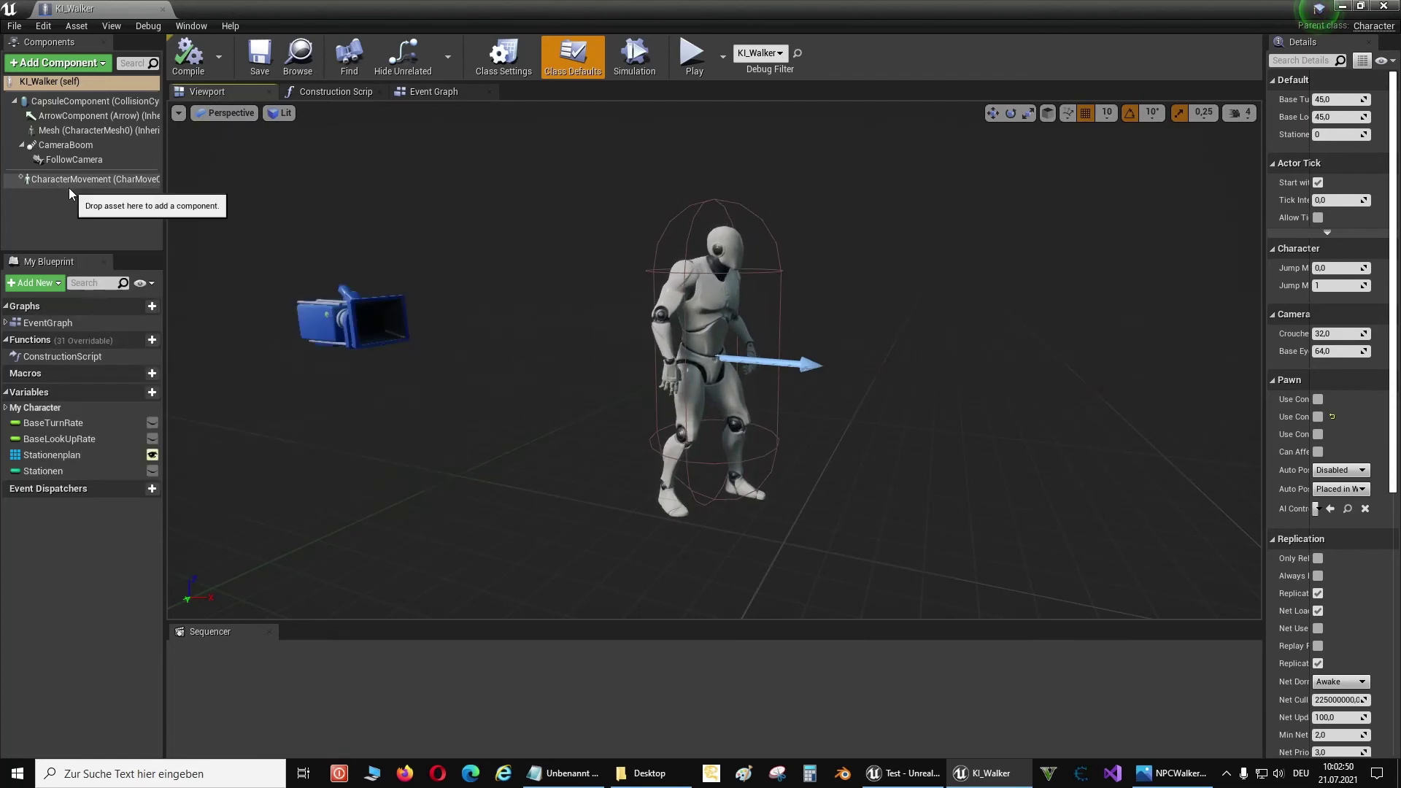
{"action": "left_click", "coordinate": [68, 178]}
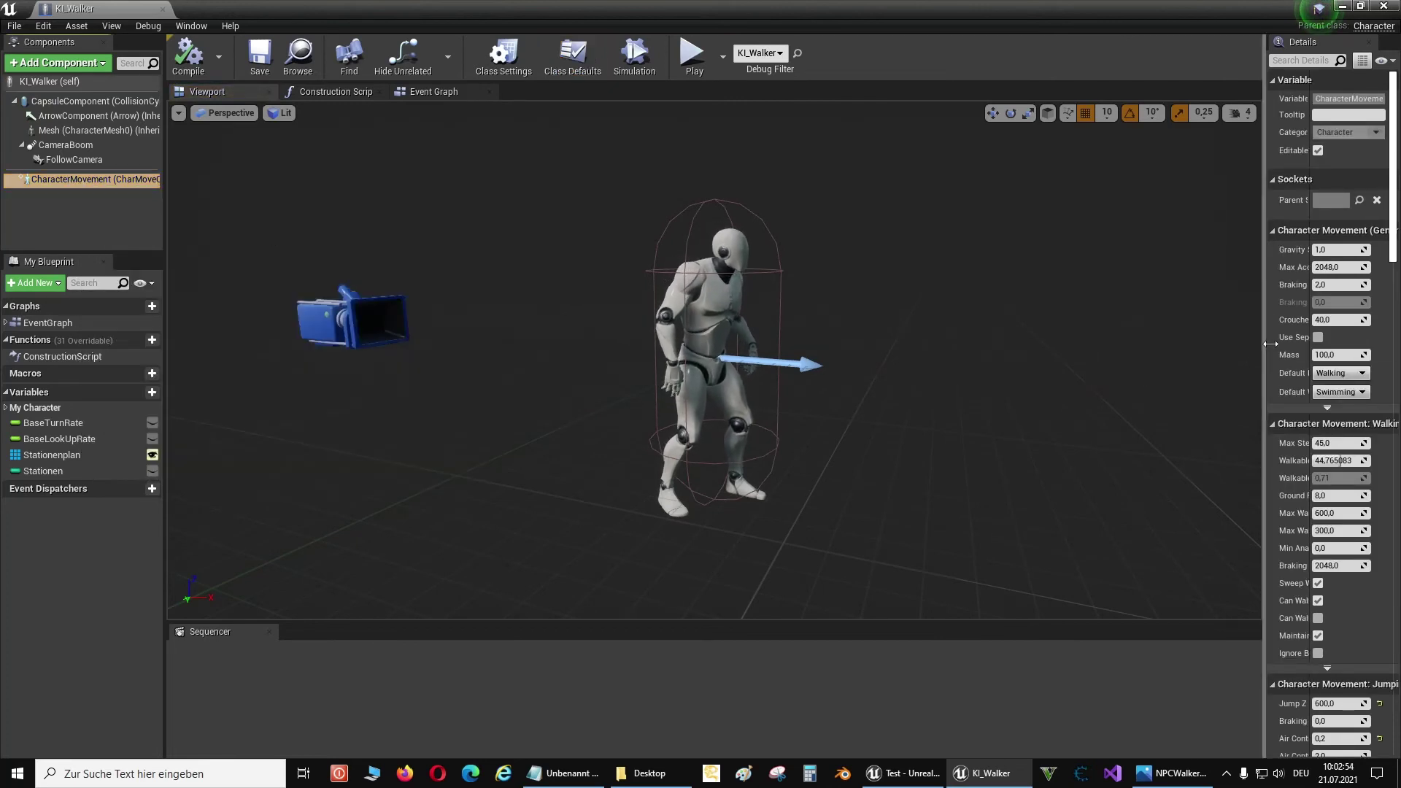
{"action": "left_click_drag", "start_coordinate": [1271, 344], "coordinate": [1086, 344]}
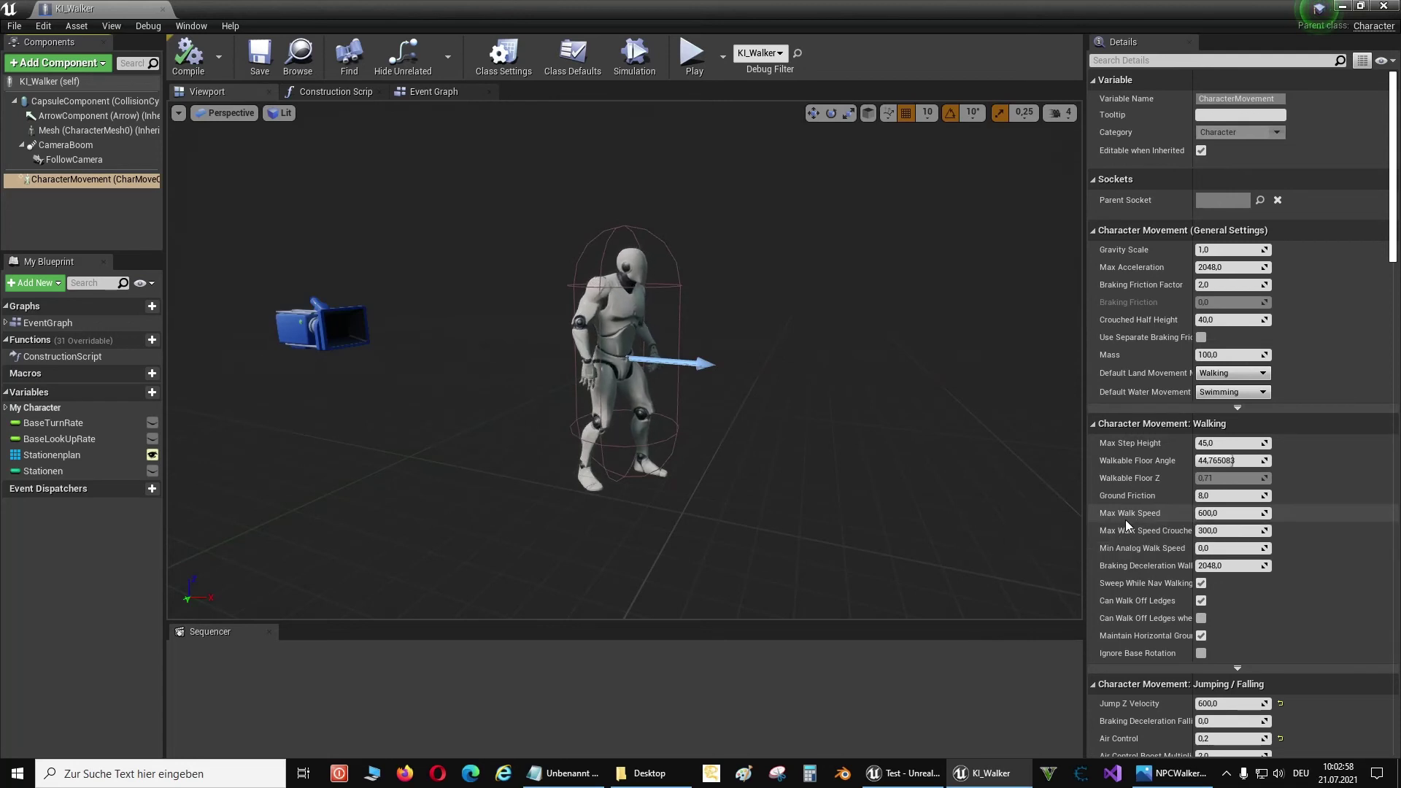
{"action": "left_click", "coordinate": [1230, 513]}
{"action": "type", "text": "250"}
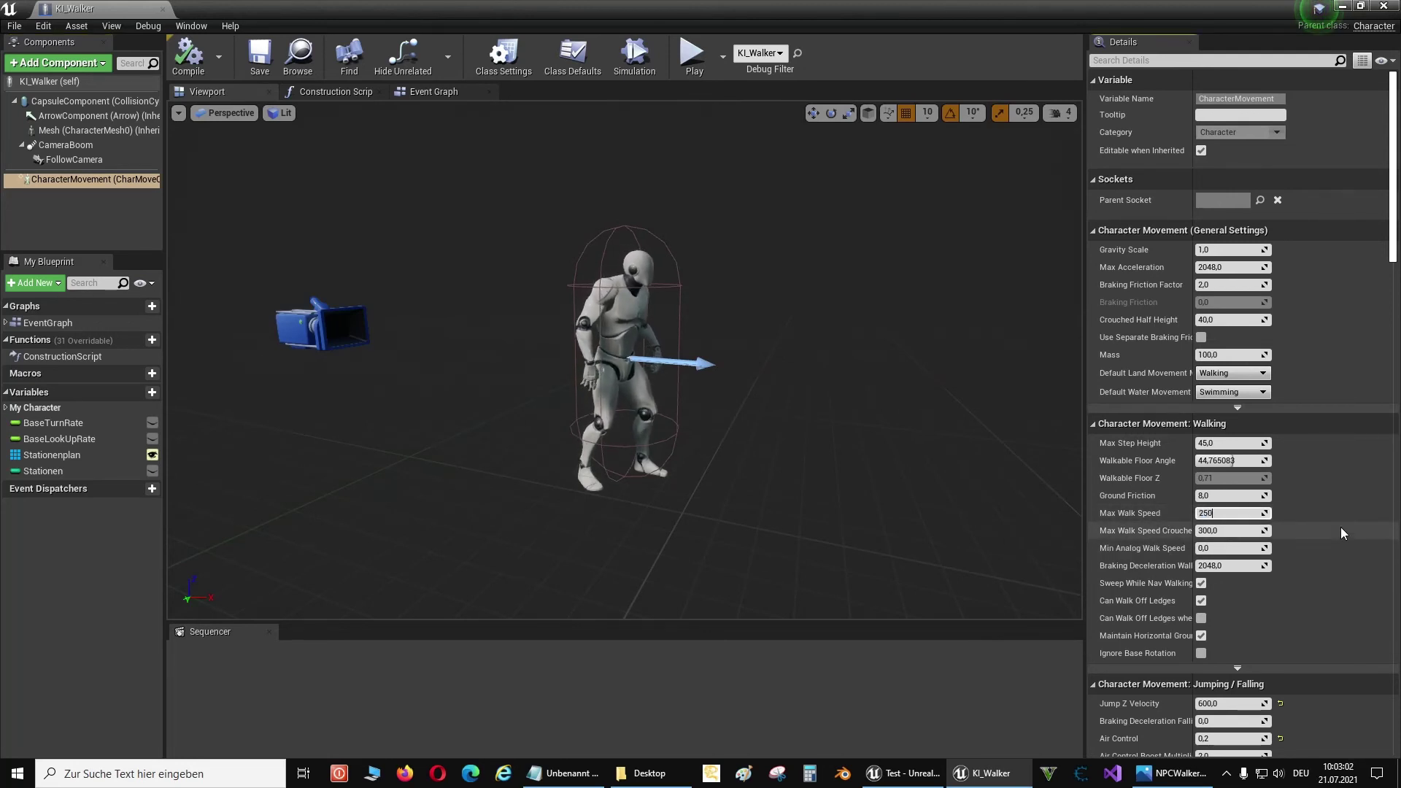
{"action": "key", "text": "Return"}
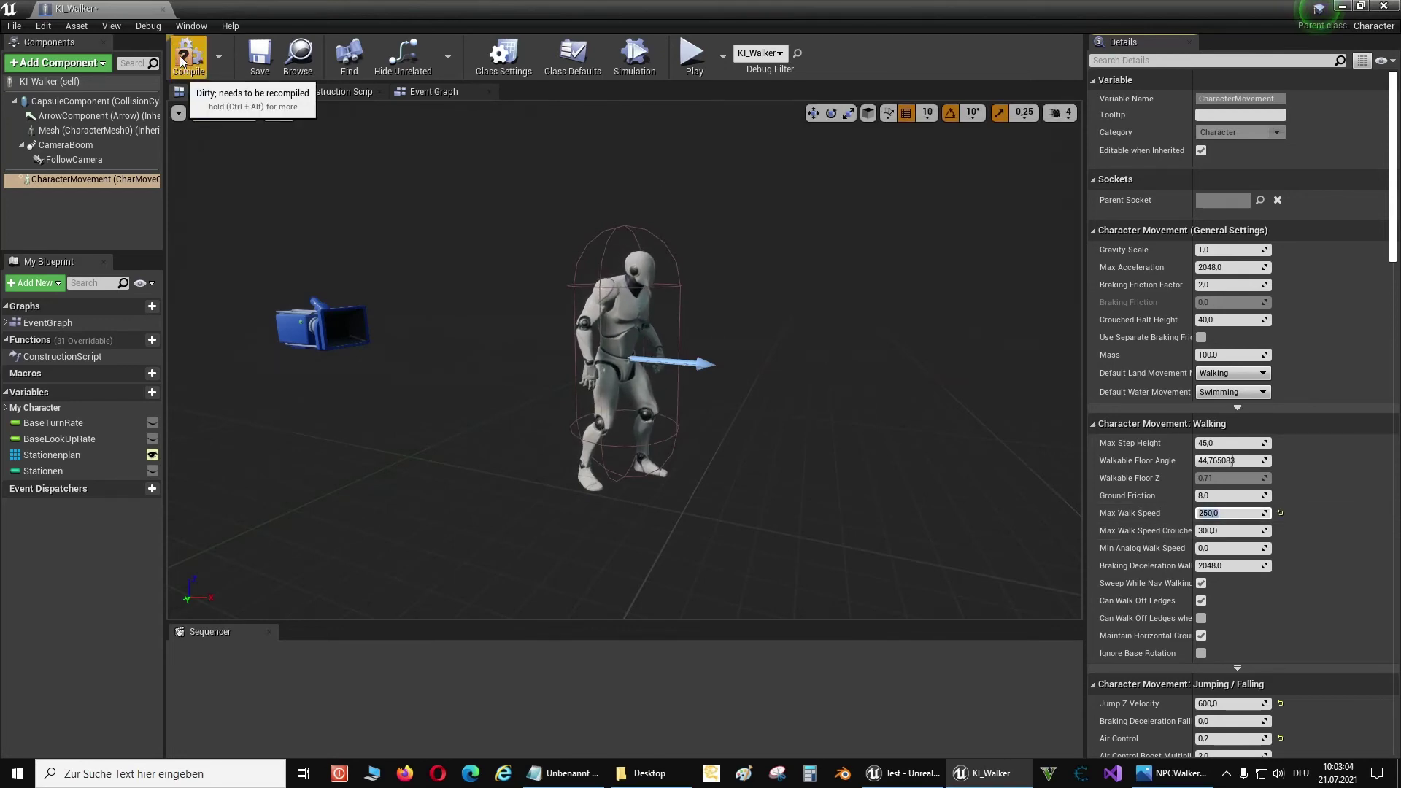
{"action": "left_click", "coordinate": [182, 61]}
{"action": "left_click", "coordinate": [162, 8]}
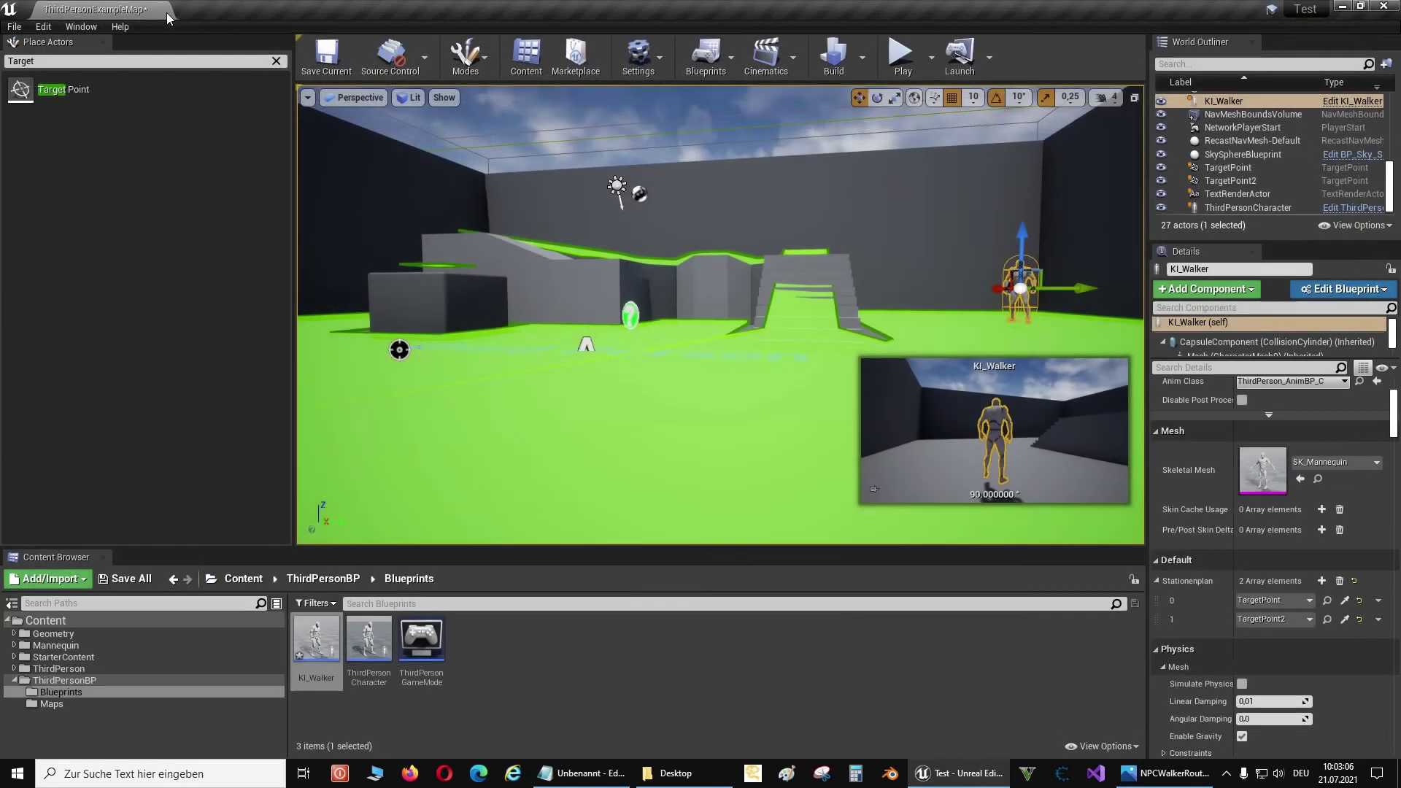
{"action": "left_click", "coordinate": [14, 28]}
{"action": "left_click", "coordinate": [45, 152]}
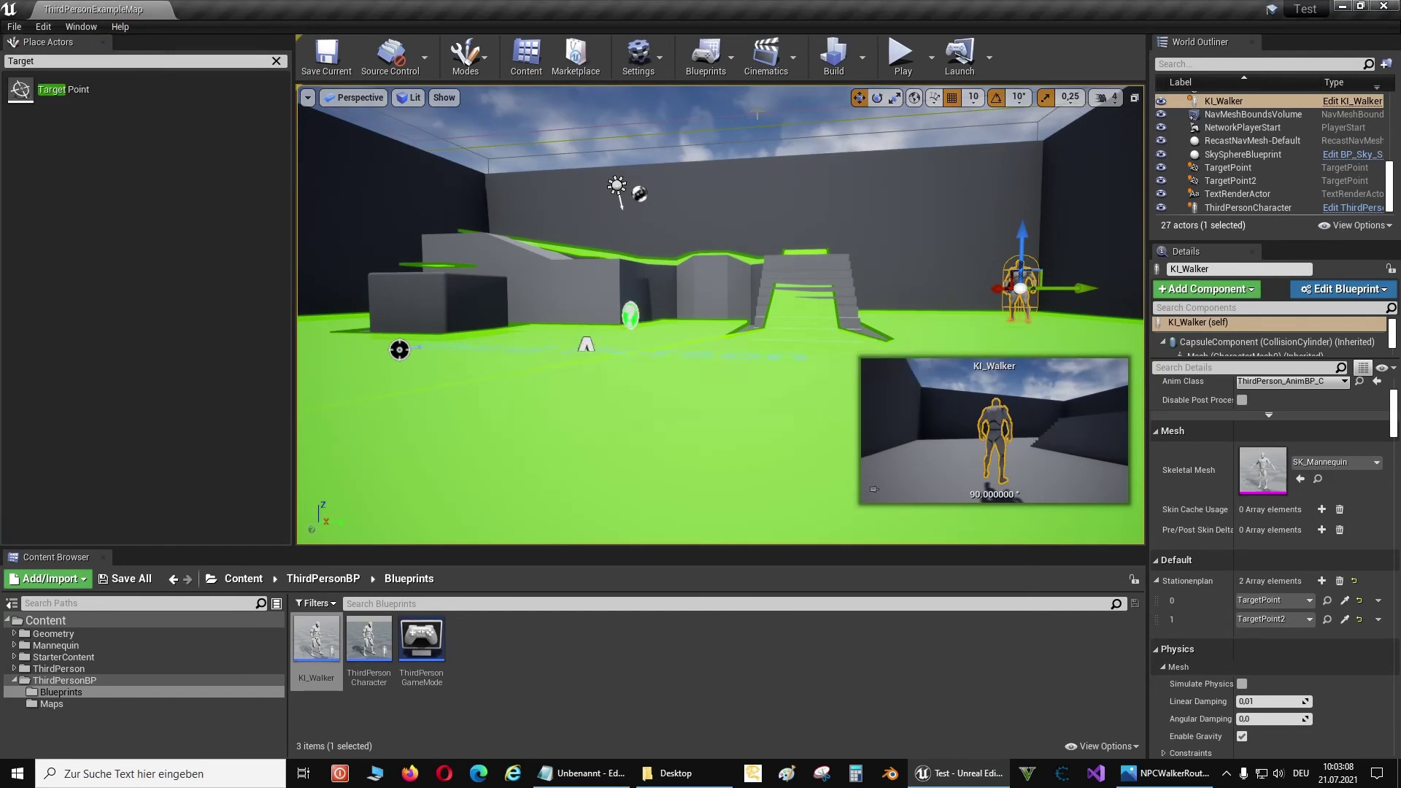
{"action": "left_click", "coordinate": [905, 59]}
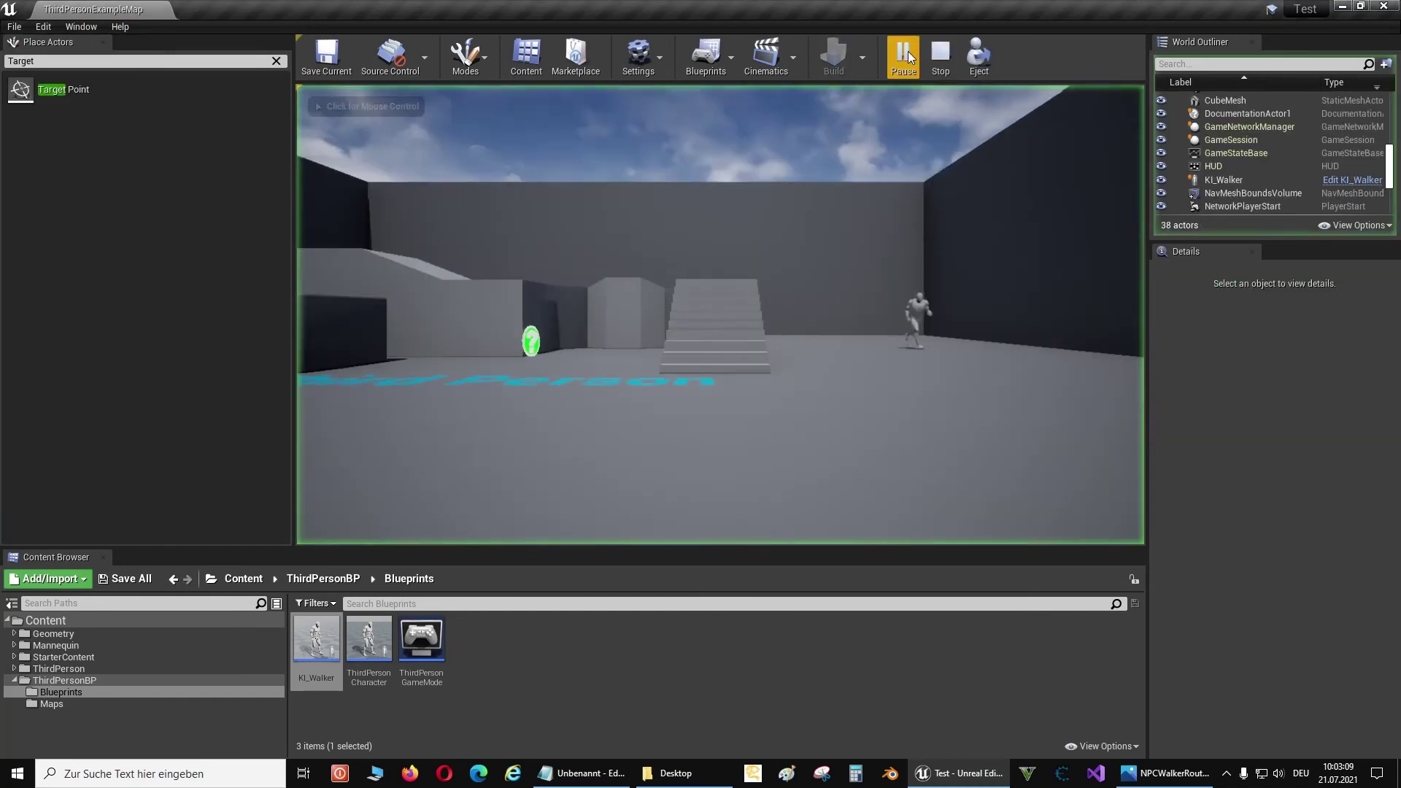
{"action": "left_click", "coordinate": [894, 424]}
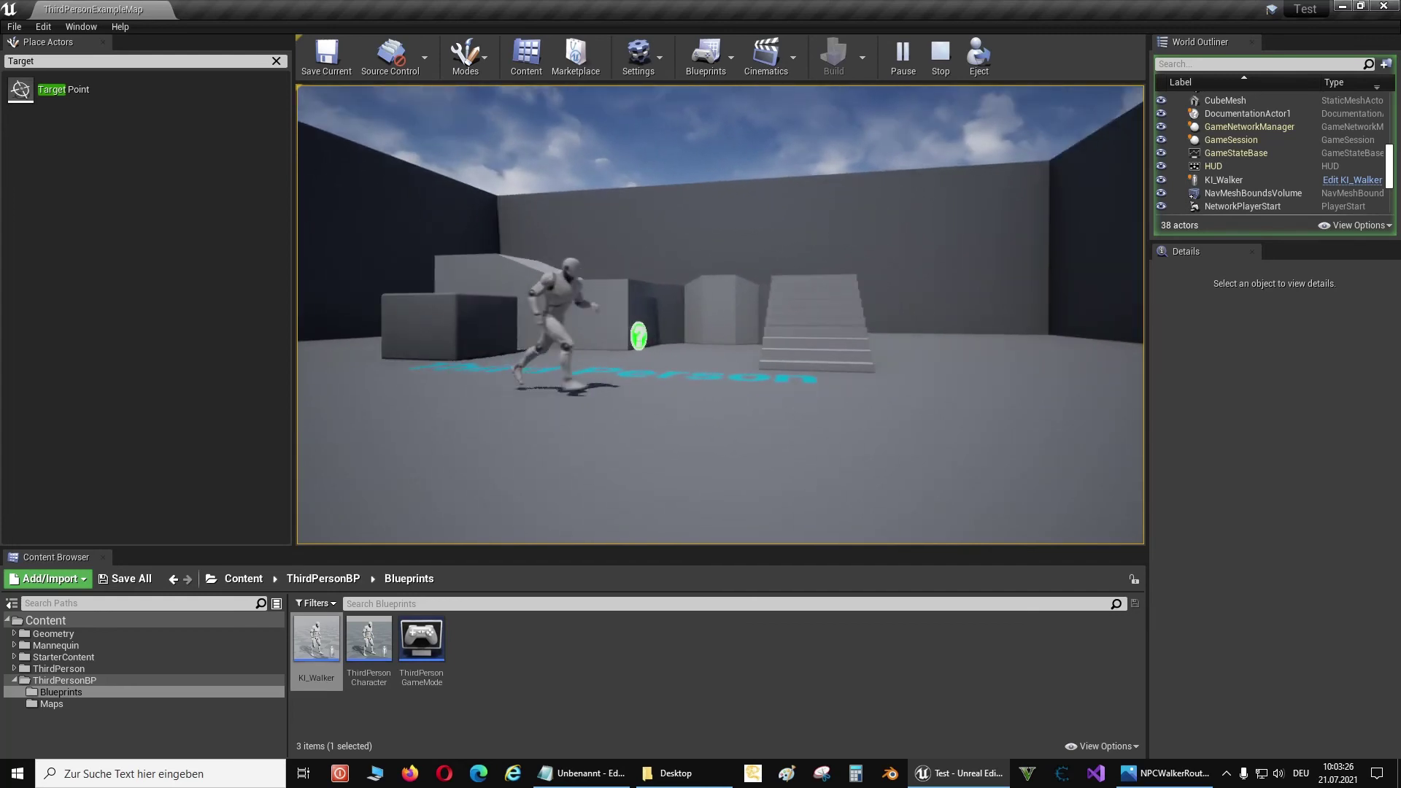
{"action": "key", "text": "Escape"}
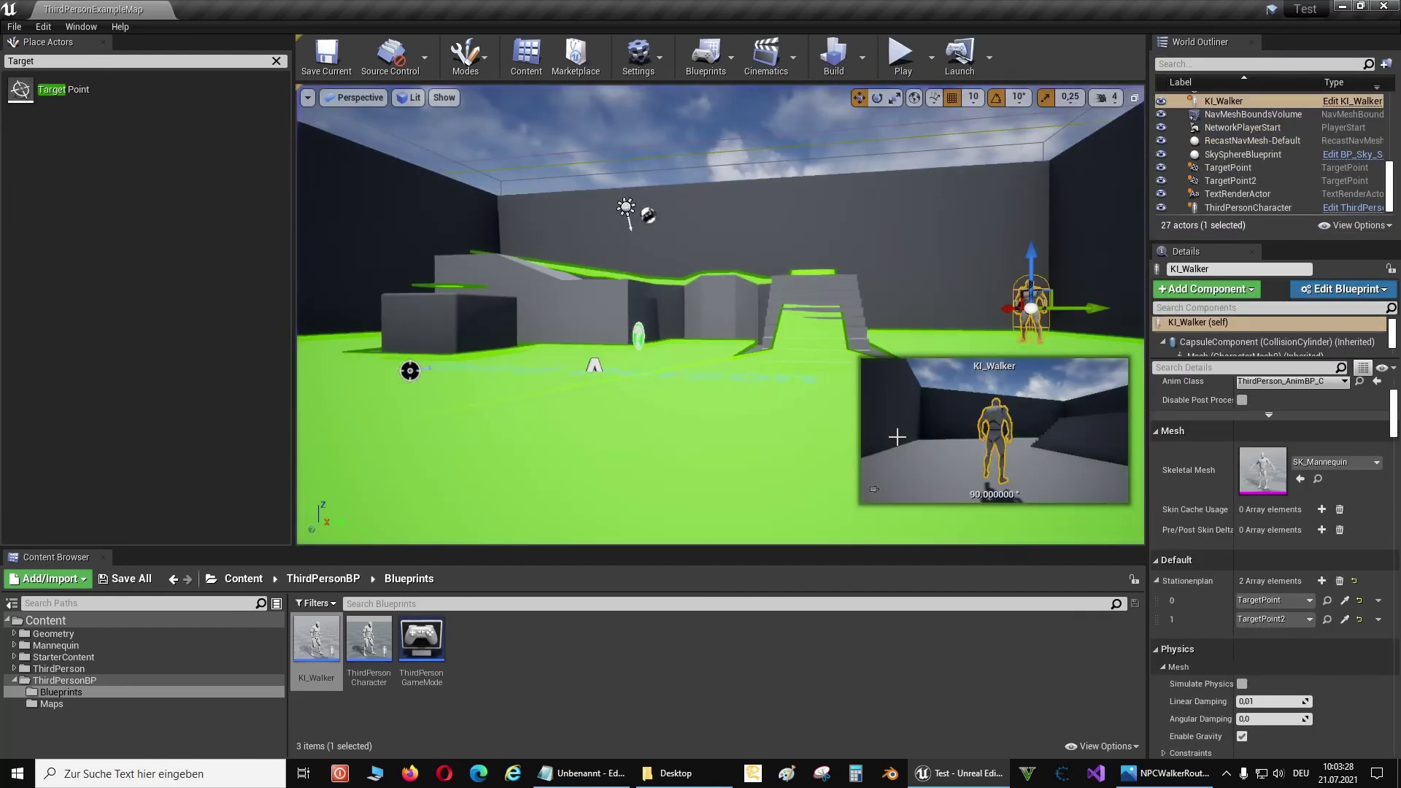
Set KI_Walker's Mesh to Use Animation Asset with ThirdPersonWalk as Anim to Play
{"action": "double_click", "coordinate": [318, 646]}
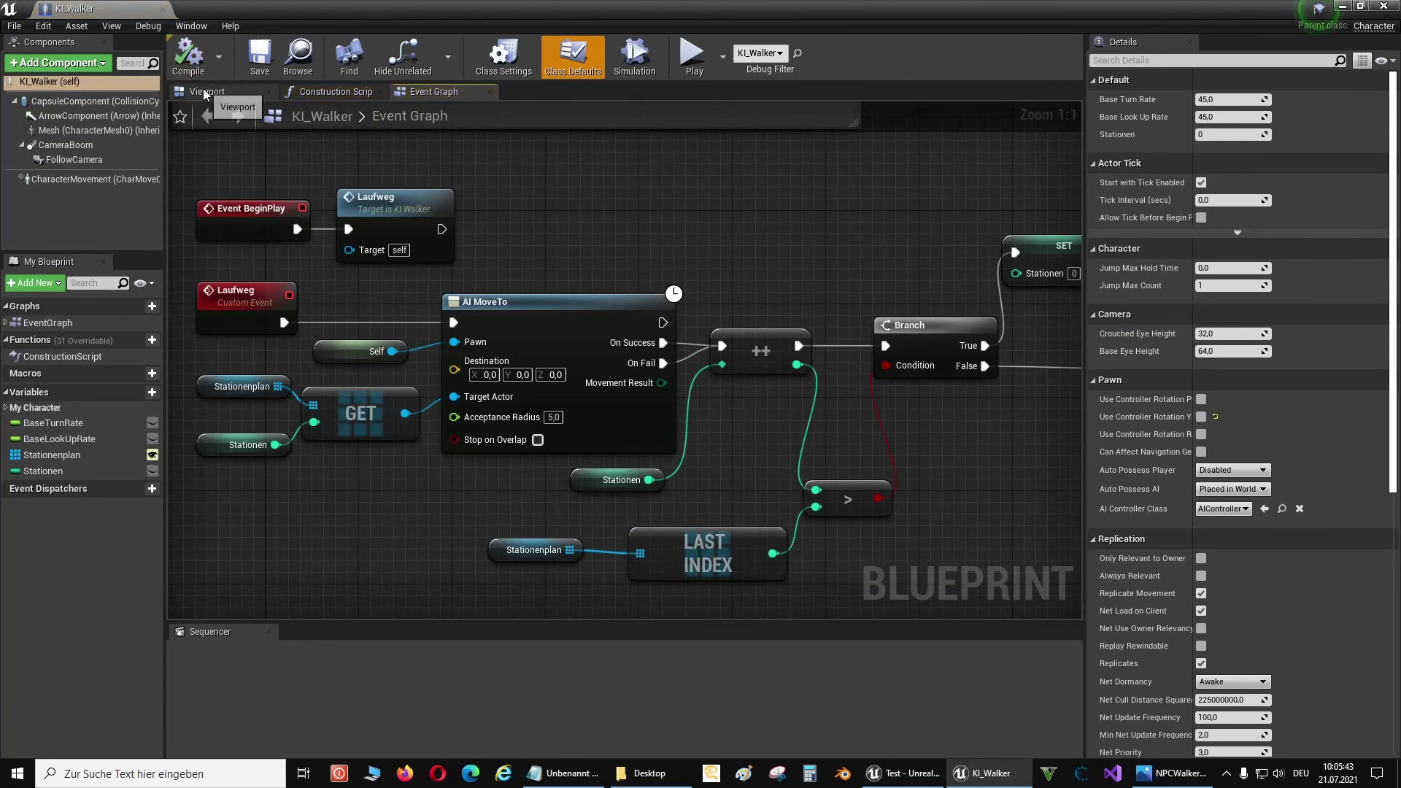
{"action": "left_click", "coordinate": [205, 93]}
{"action": "left_click", "coordinate": [639, 331]}
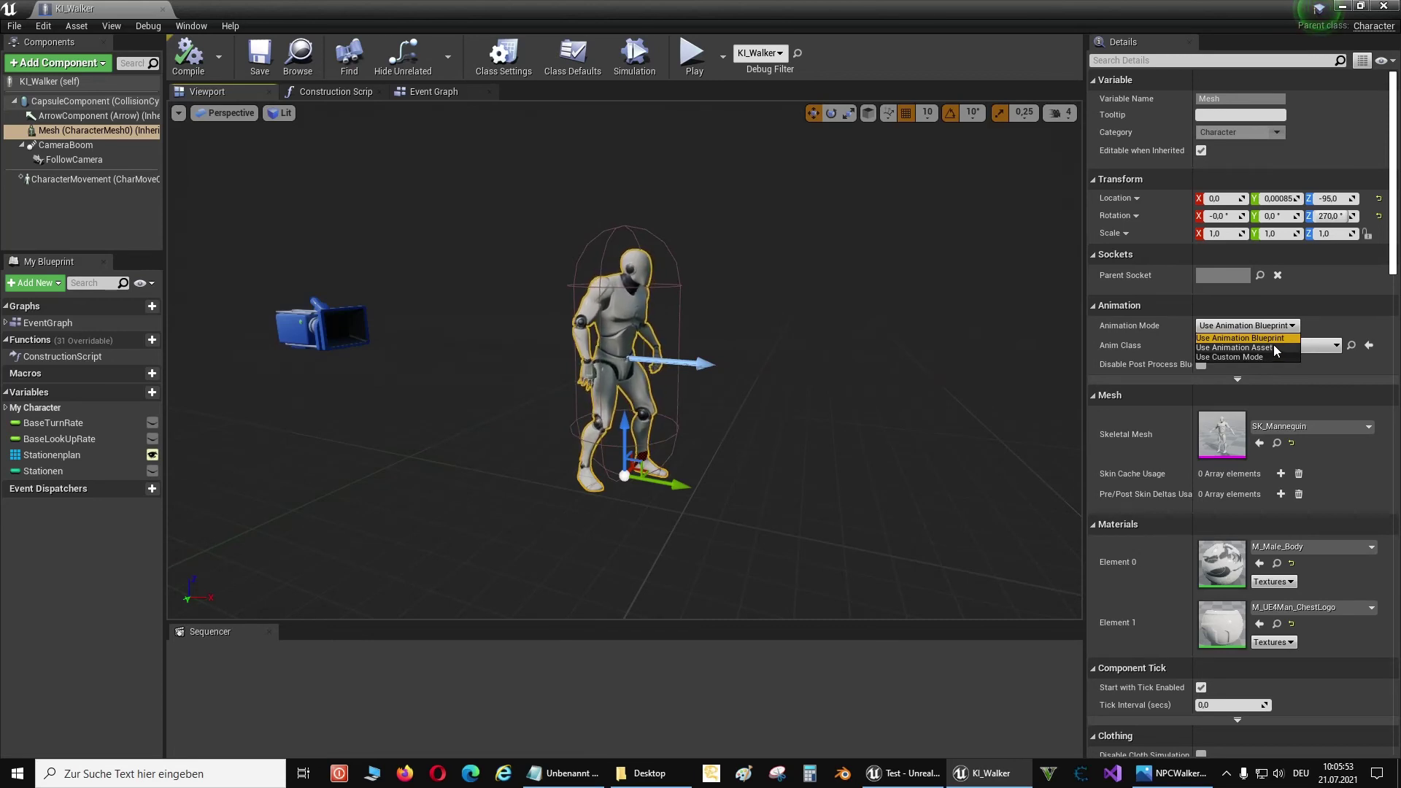
{"action": "left_click", "coordinate": [1276, 348]}
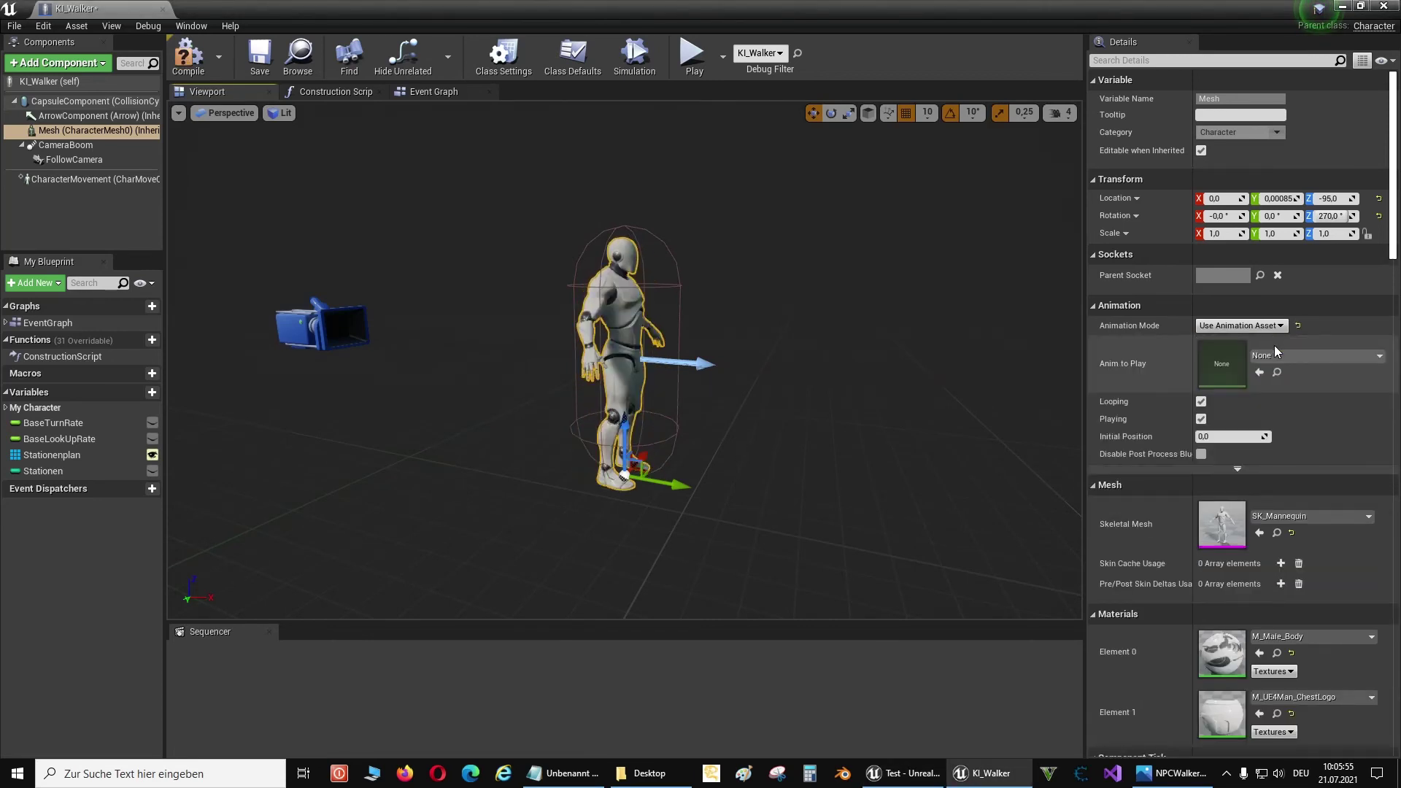
{"action": "left_click", "coordinate": [1380, 357]}
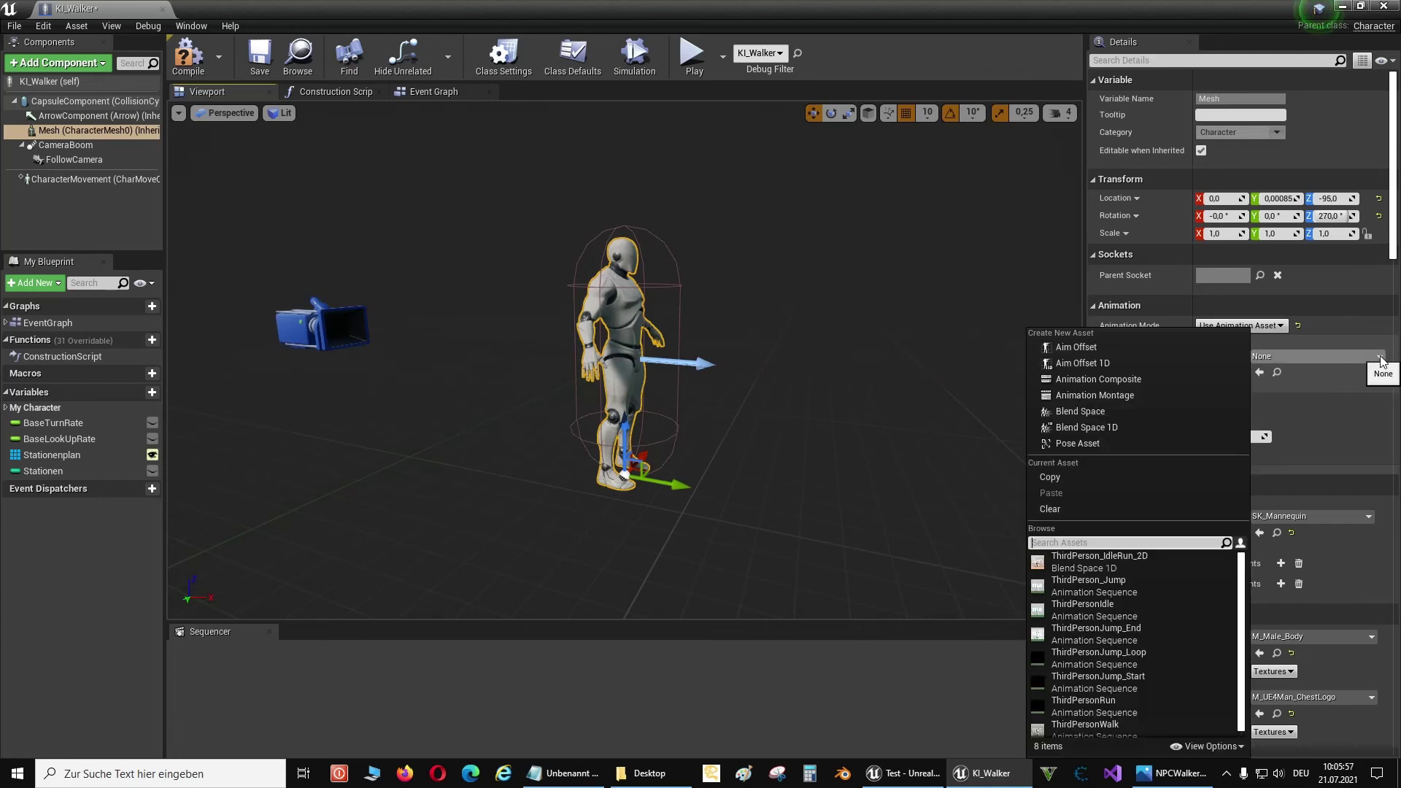
{"action": "scroll", "coordinate": [1153, 586], "scroll_direction": "down", "scroll_amount": 1}
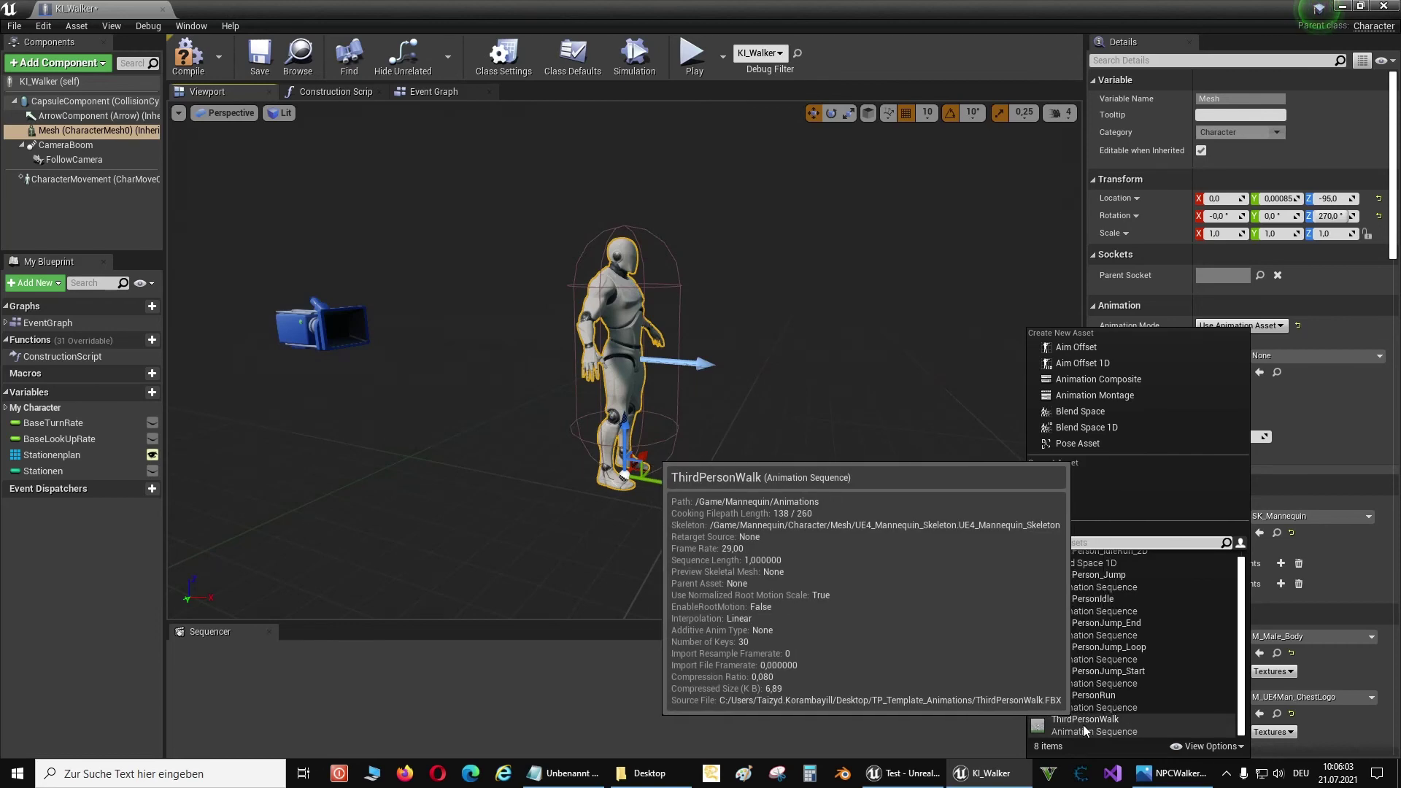
{"action": "left_click", "coordinate": [1098, 724]}
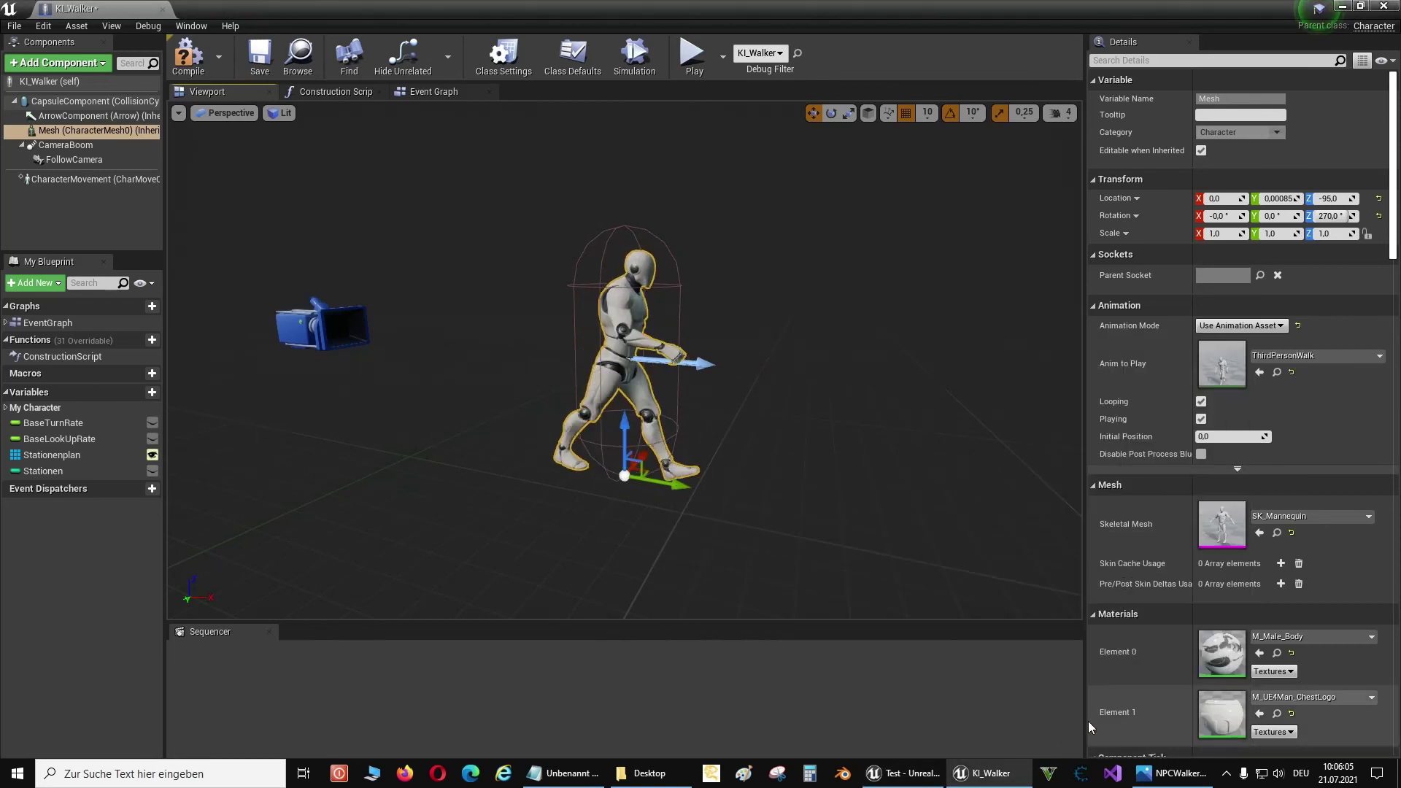
Compile KI_Walker, save all changes, and close the blueprint editor
{"action": "left_click", "coordinate": [184, 51]}
{"action": "left_click", "coordinate": [14, 28]}
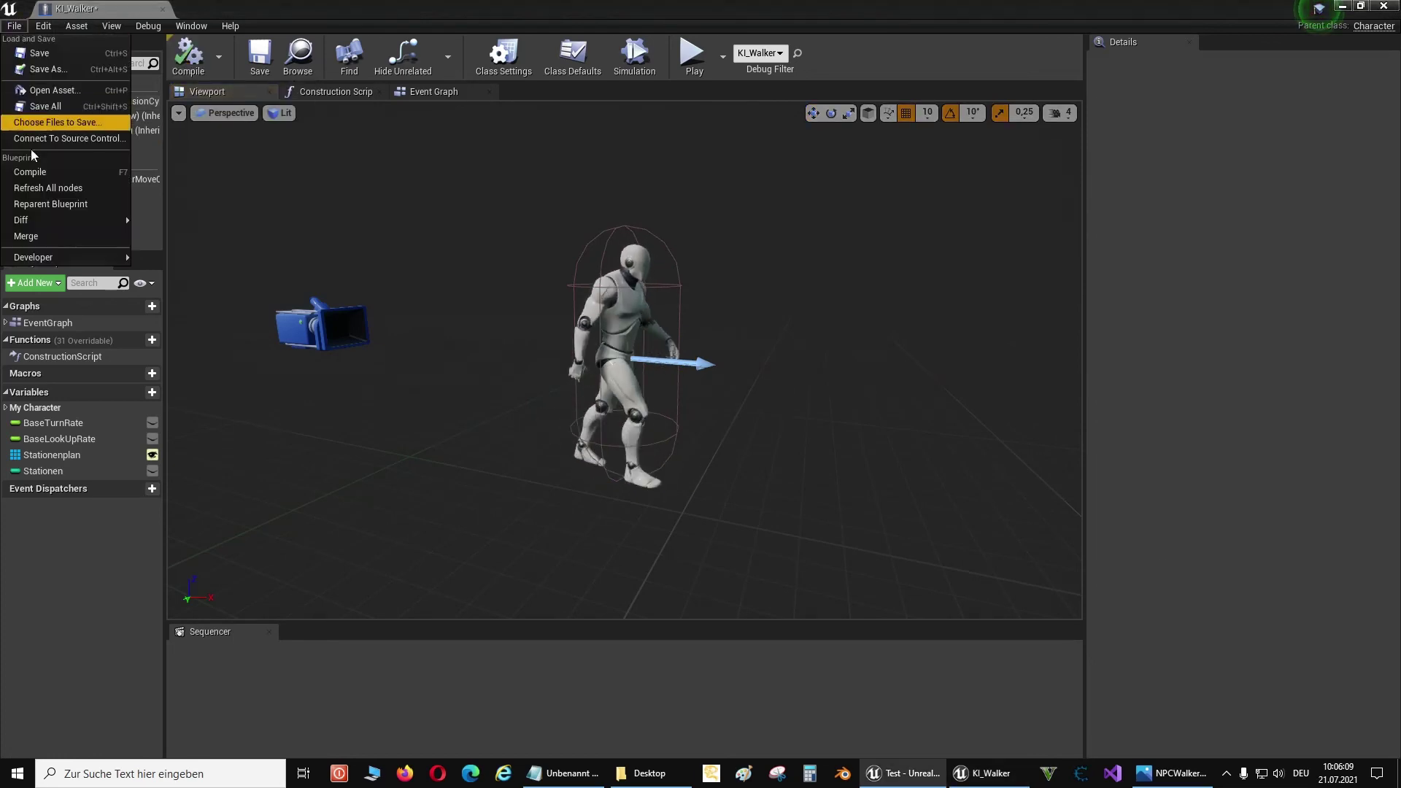
{"action": "left_click", "coordinate": [35, 107]}
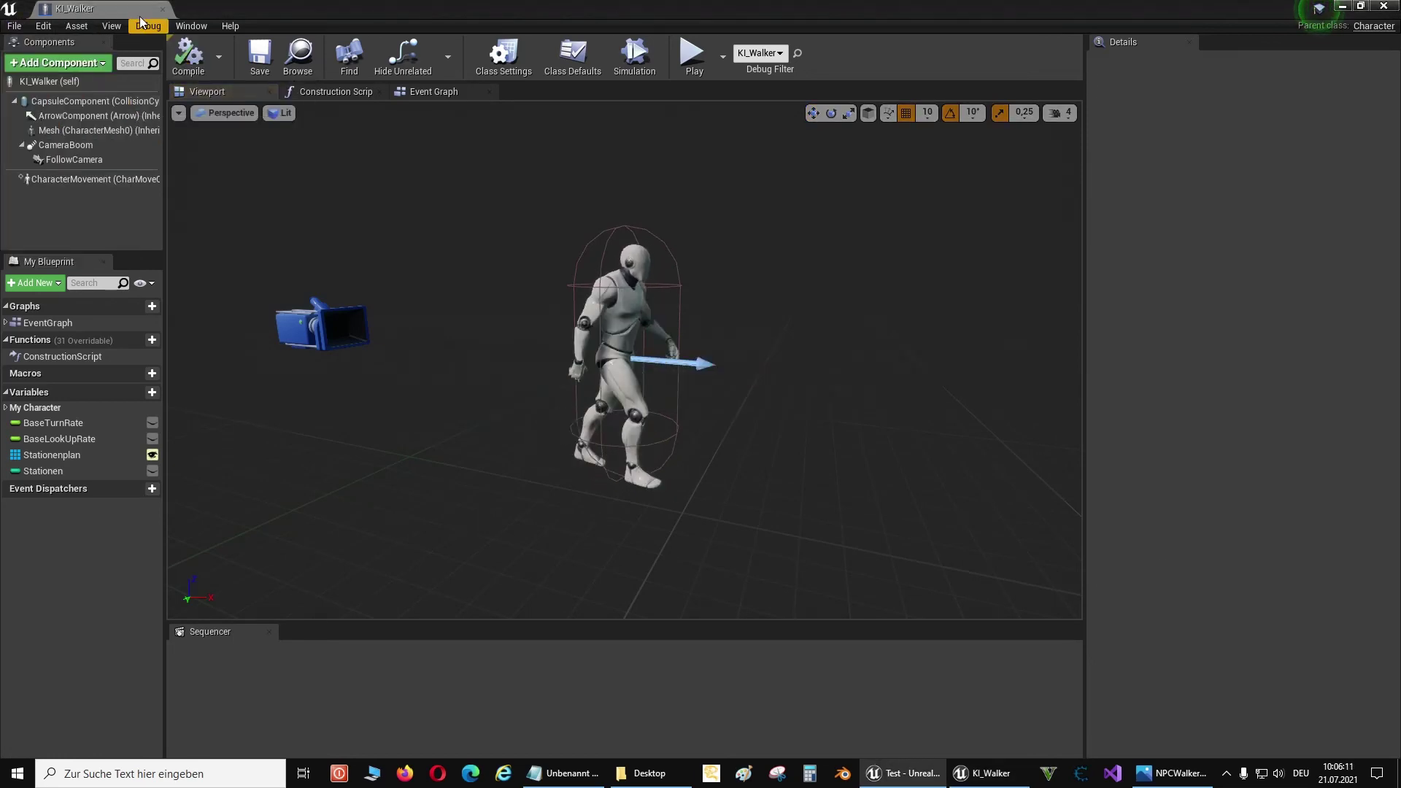
{"action": "left_click", "coordinate": [162, 9]}
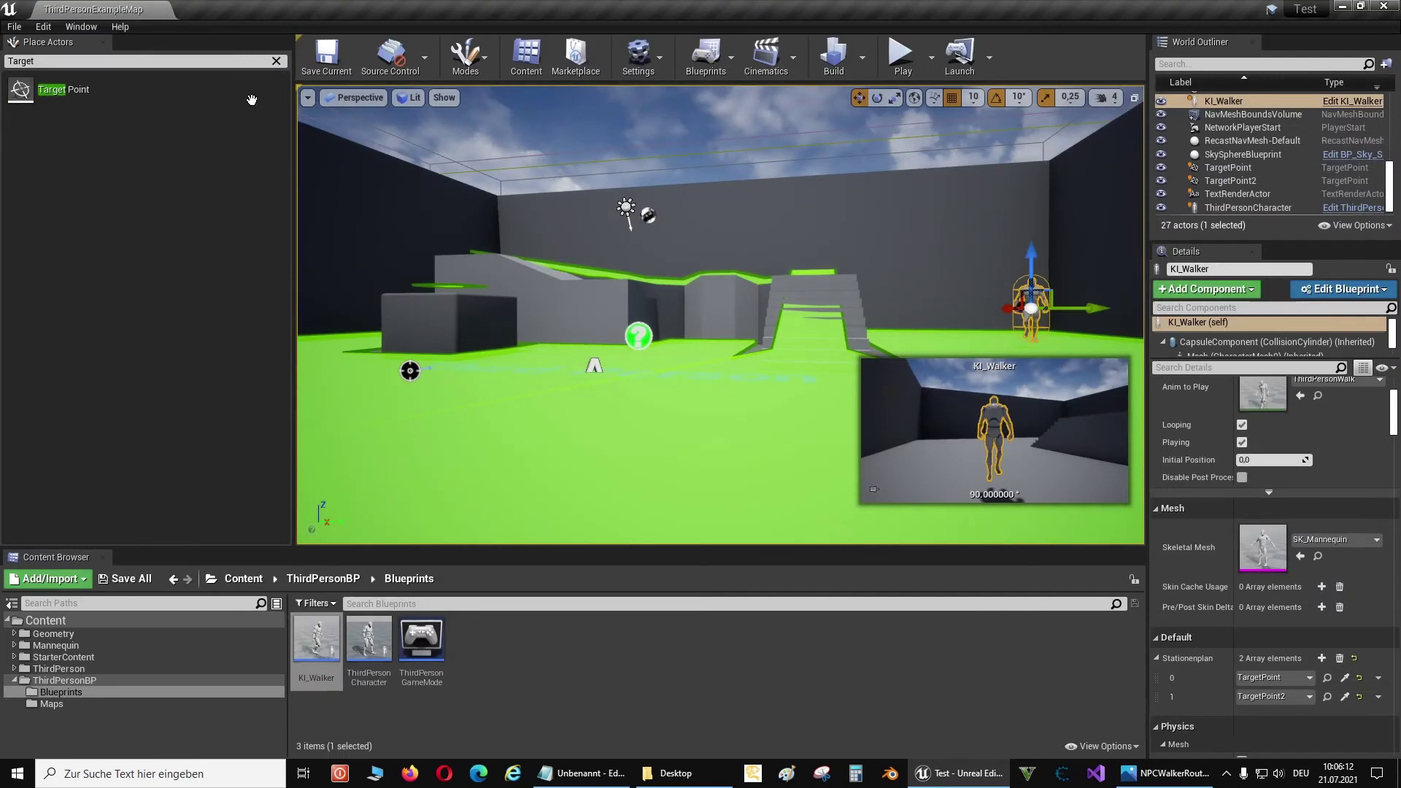
Start a play-in-editor run and click into the viewport to watch the walking patrol
{"action": "left_click", "coordinate": [905, 62]}
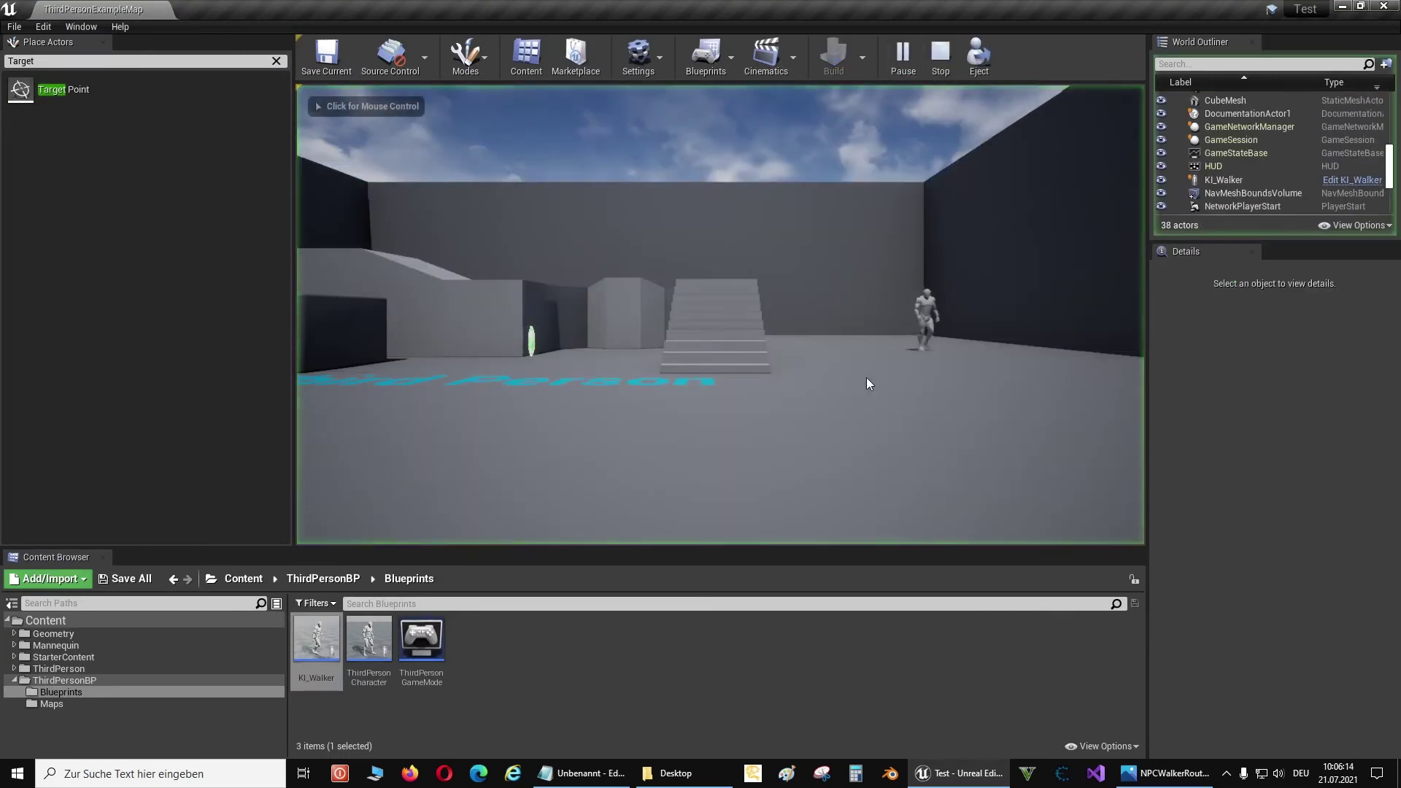
{"action": "left_click", "coordinate": [908, 455]}
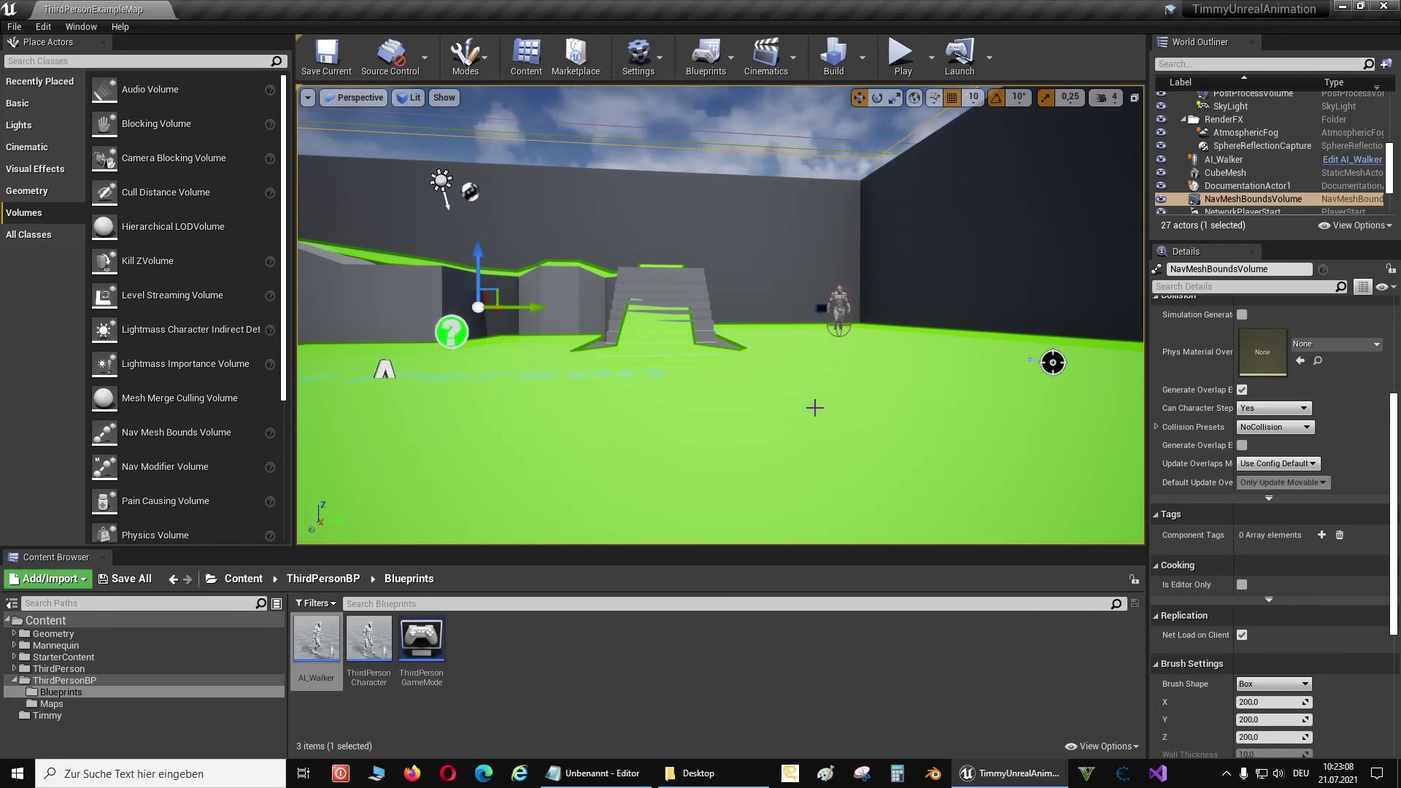
Open the AI_Walker blueprint from the Blueprints folder and select its Mesh component
{"action": "left_click", "coordinate": [47, 716]}
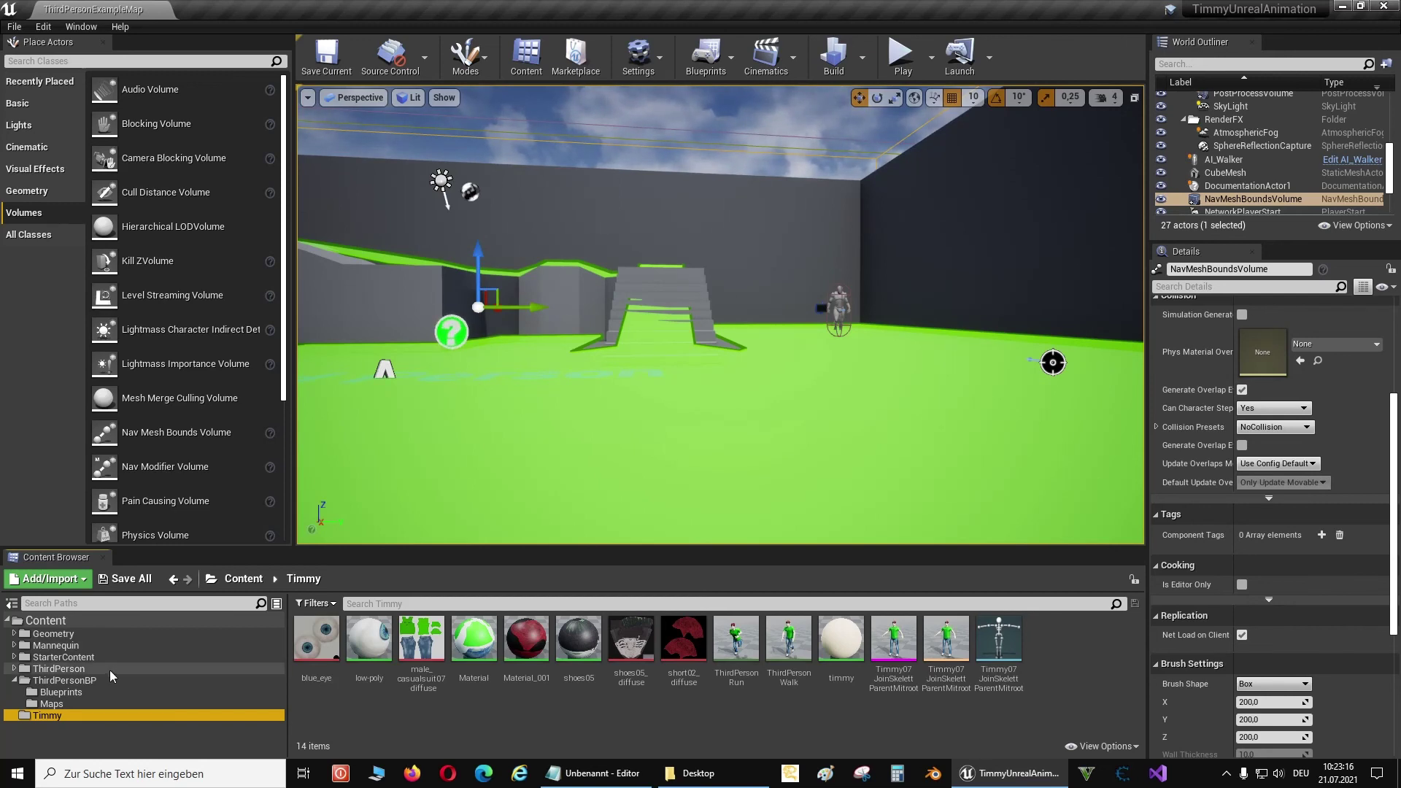
{"action": "left_click", "coordinate": [845, 310]}
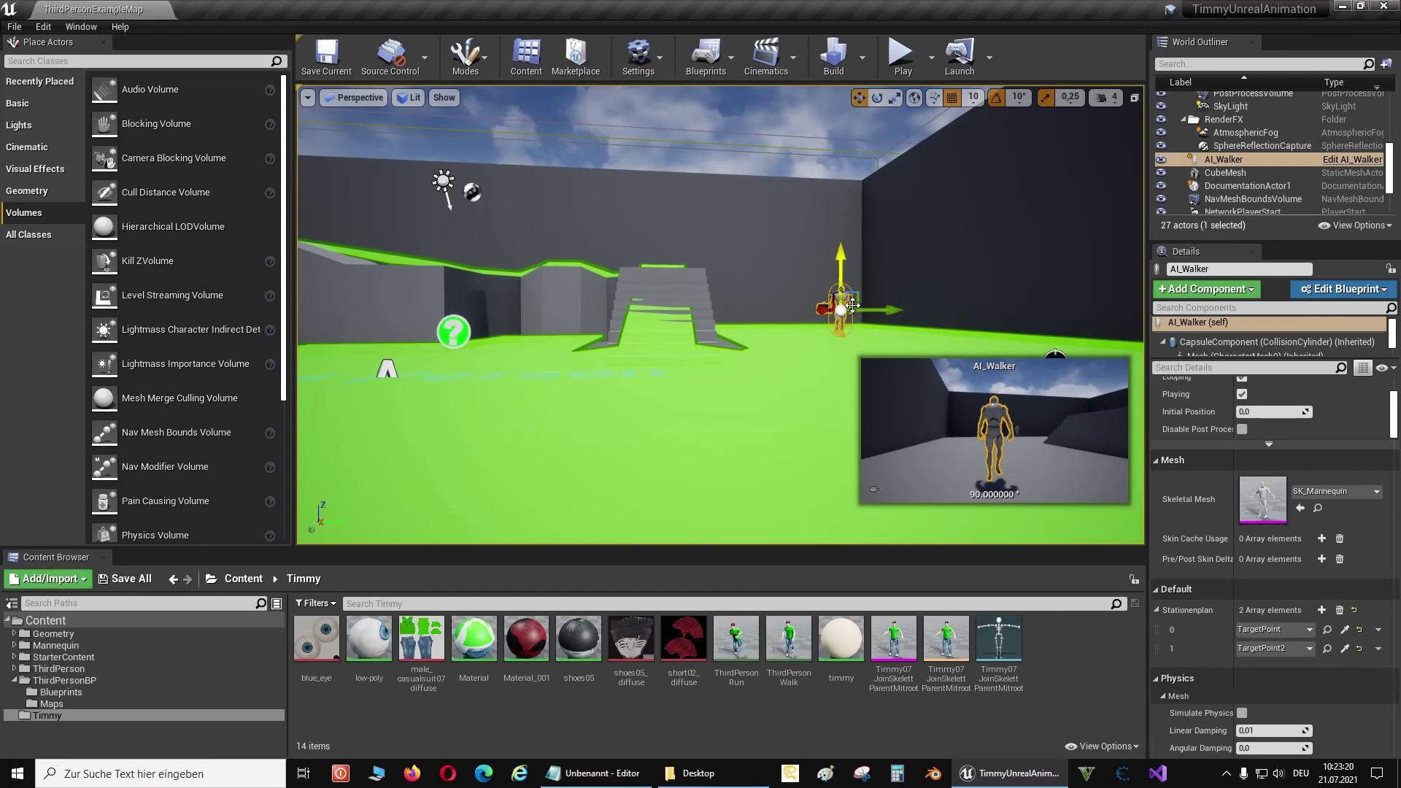
{"action": "left_click", "coordinate": [55, 692]}
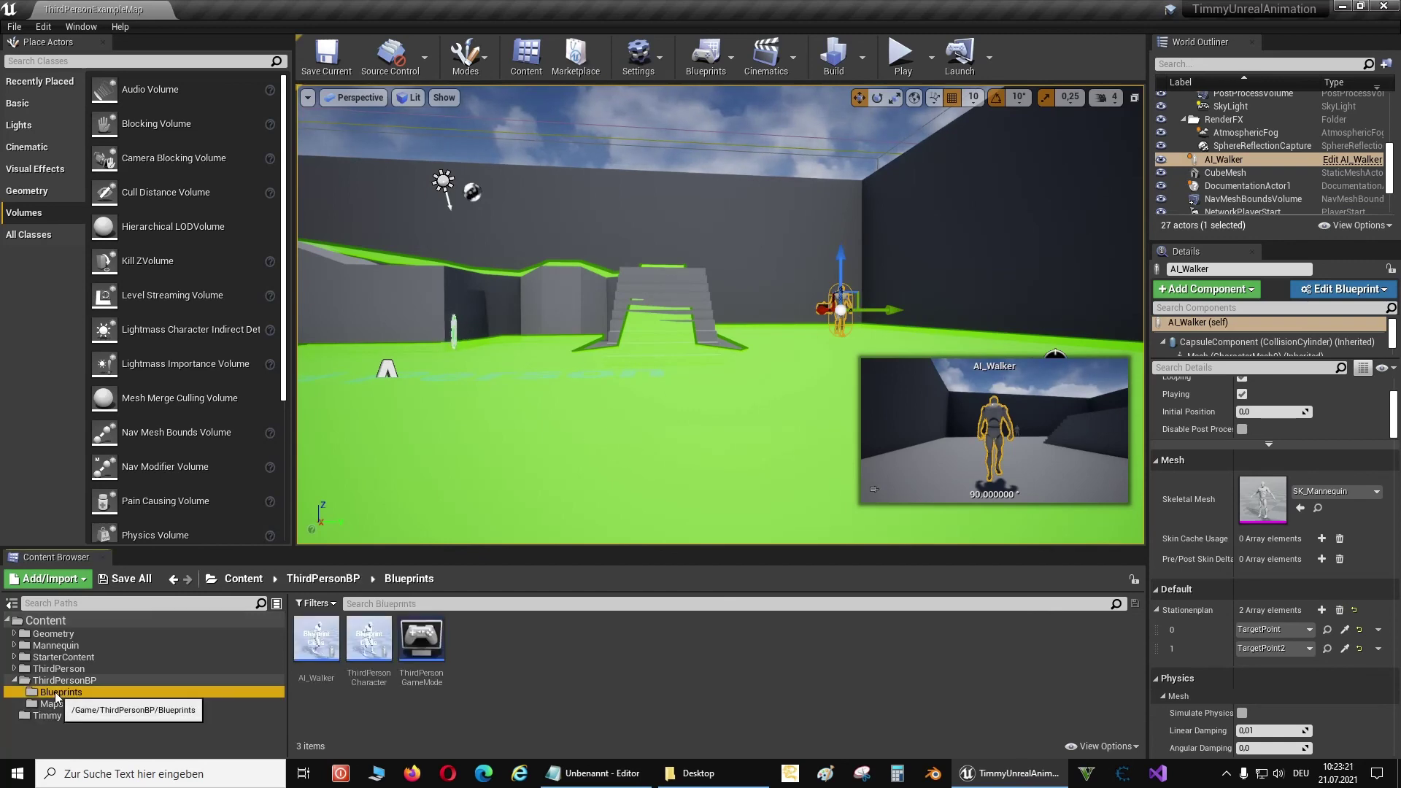
{"action": "double_click", "coordinate": [321, 639]}
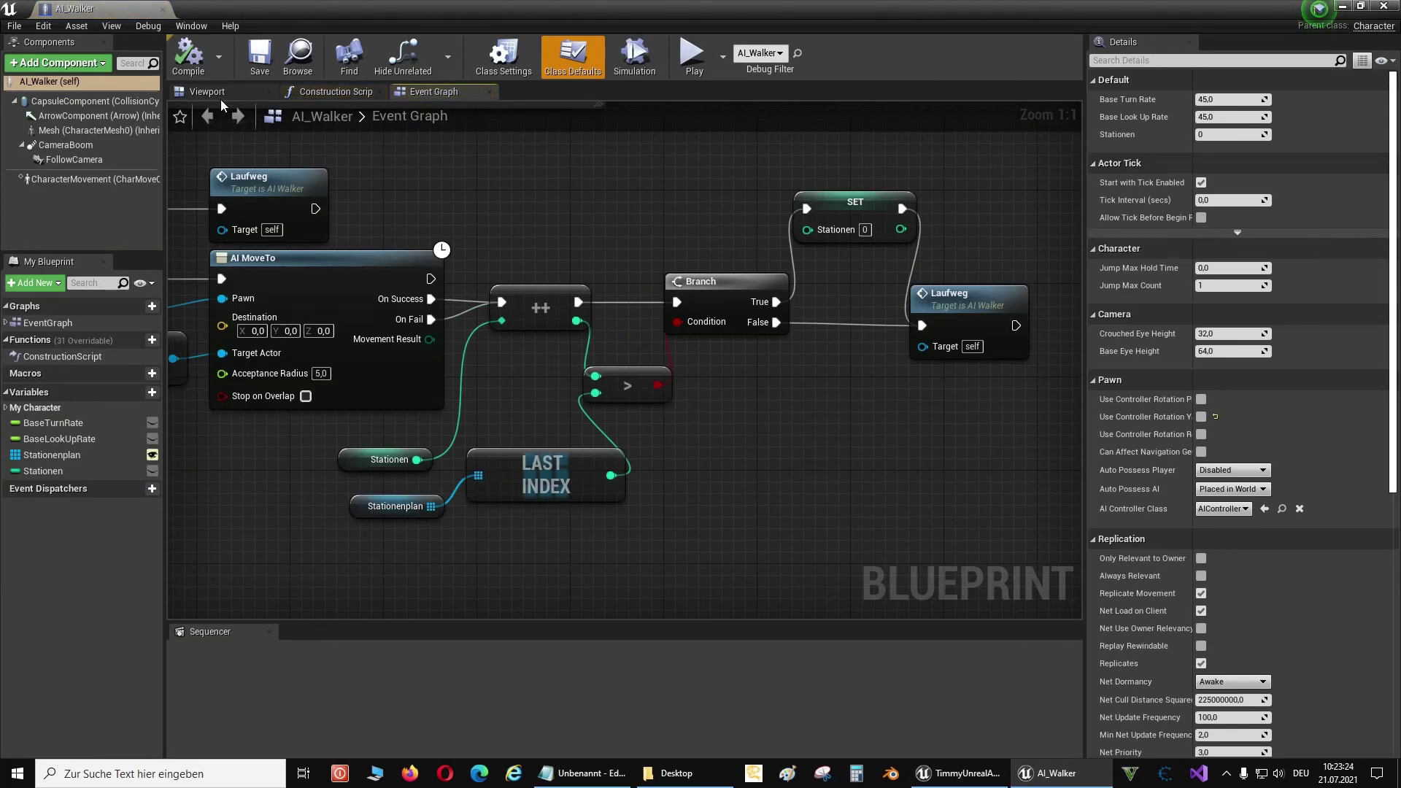
{"action": "left_click", "coordinate": [212, 92]}
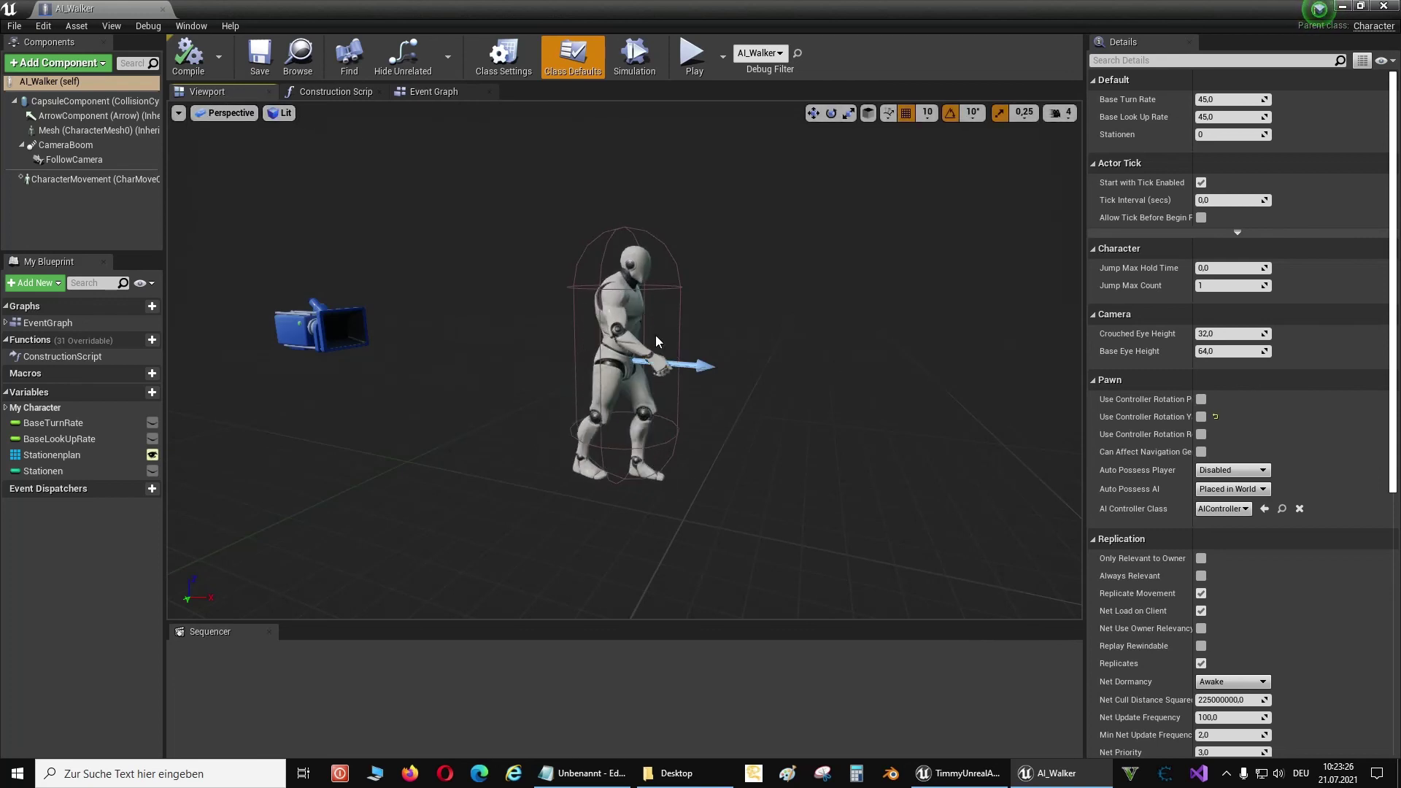
{"action": "left_click", "coordinate": [613, 328]}
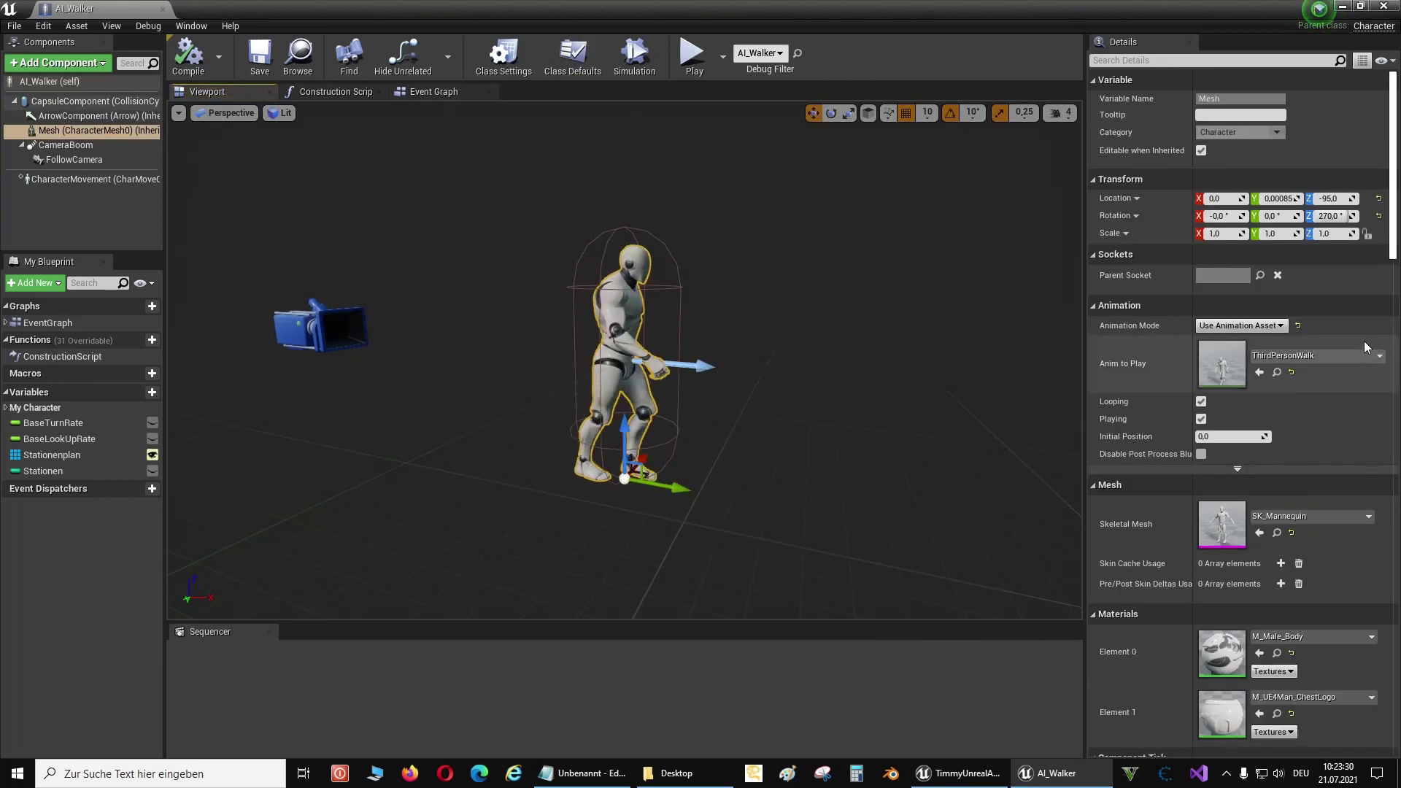
{"action": "scroll", "coordinate": [1381, 365], "scroll_direction": "down", "scroll_amount": 1}
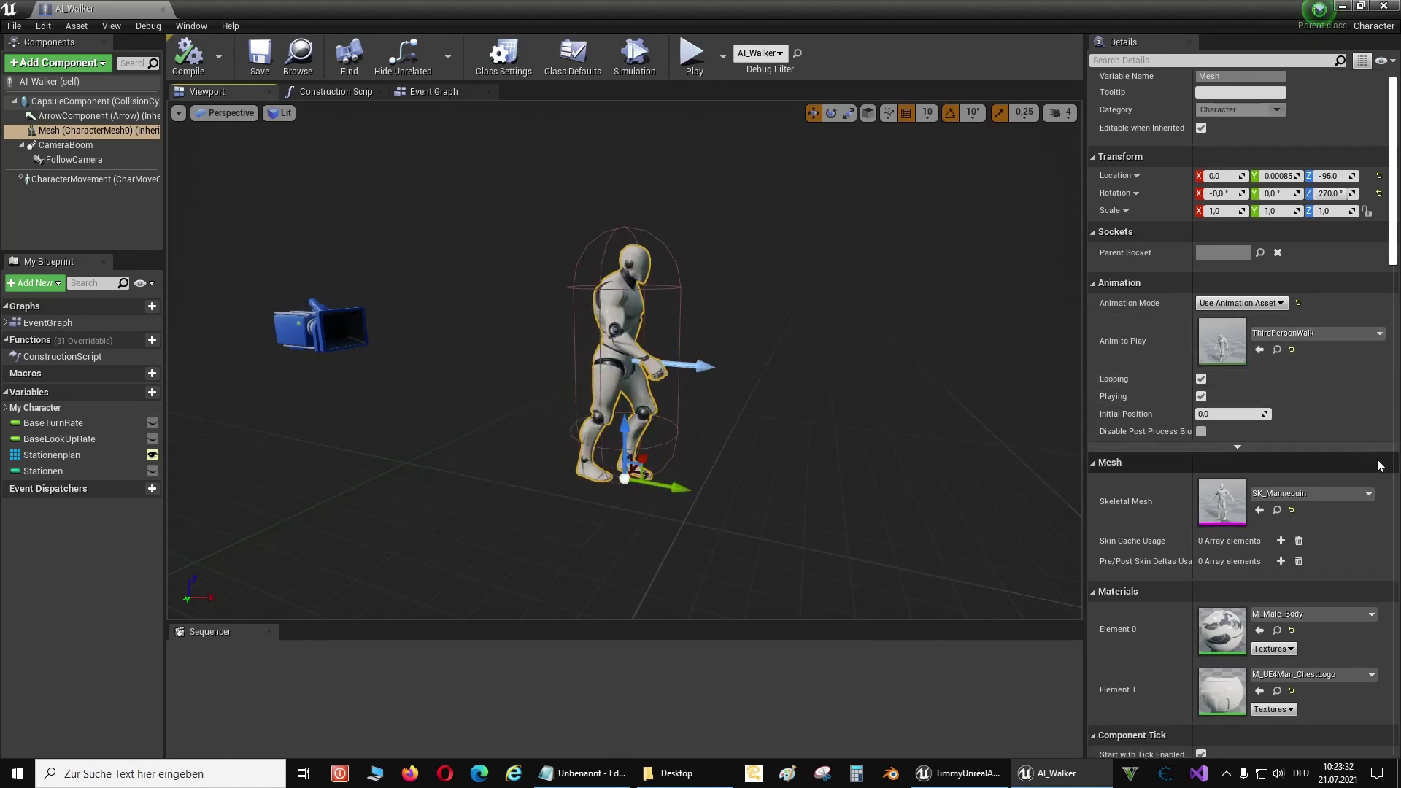
Set the Skeletal Mesh to Timmy07 playing Timmy's ThirdPersonWalk, then compile and close the blueprint
{"action": "left_click", "coordinate": [1369, 496]}
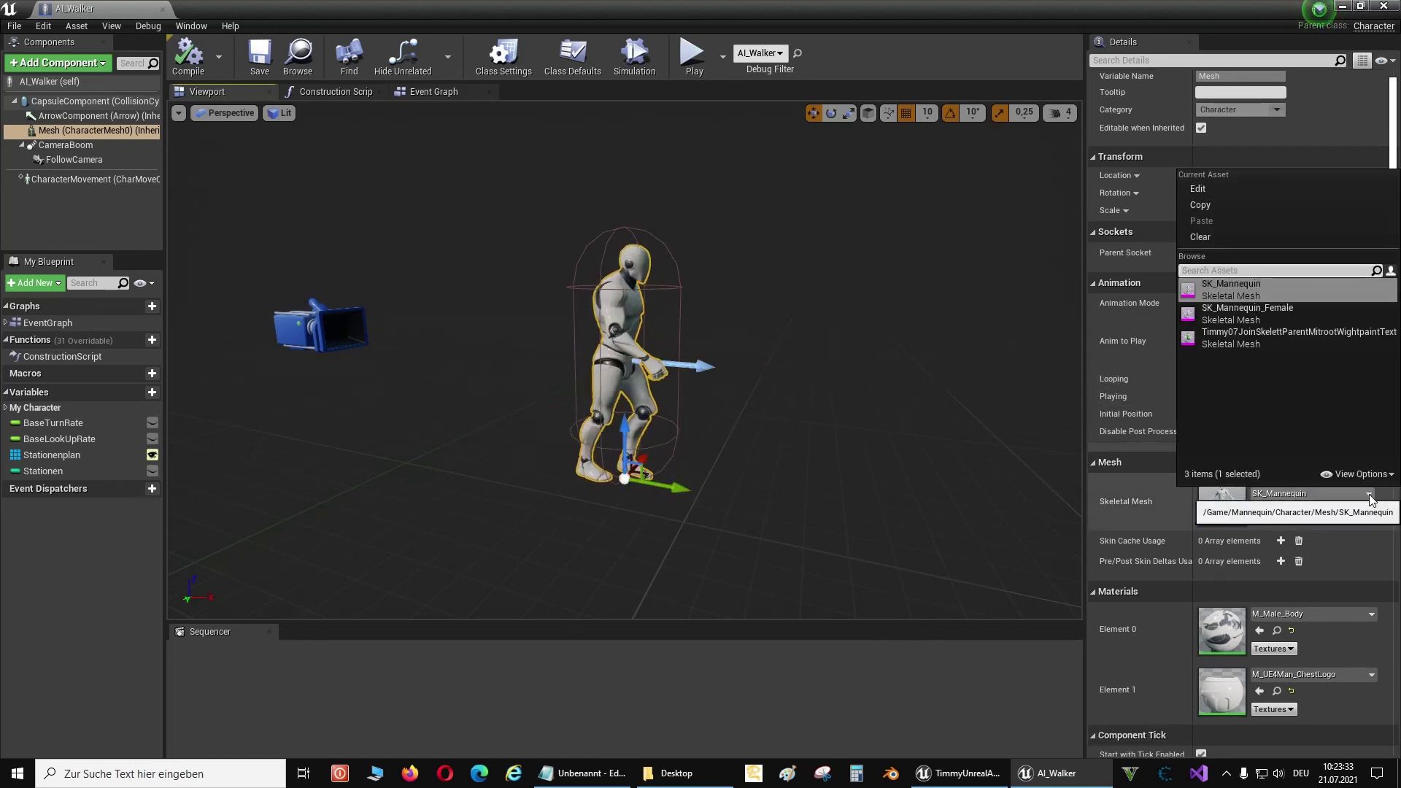
{"action": "left_click", "coordinate": [1258, 339]}
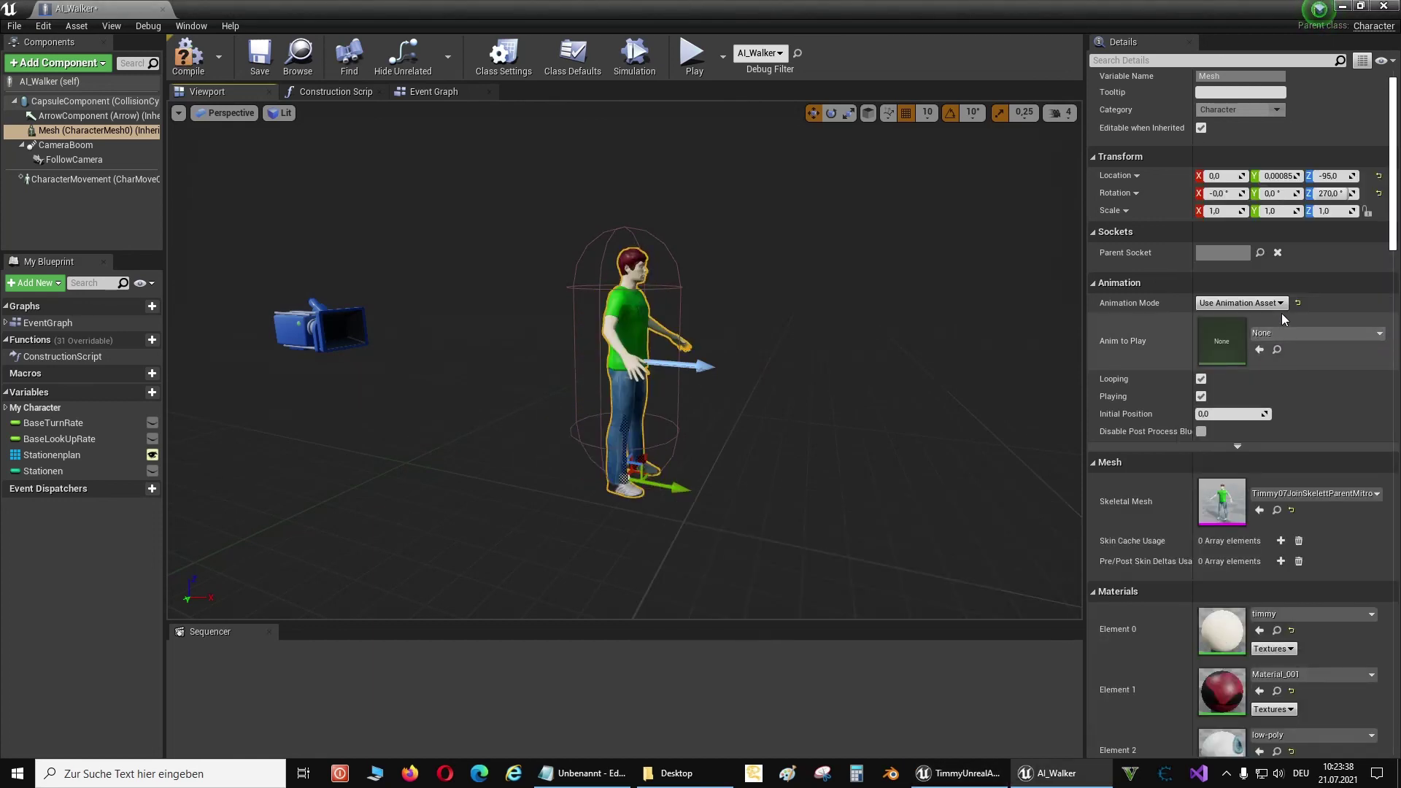
{"action": "left_click", "coordinate": [1266, 324]}
{"action": "left_click", "coordinate": [1380, 336]}
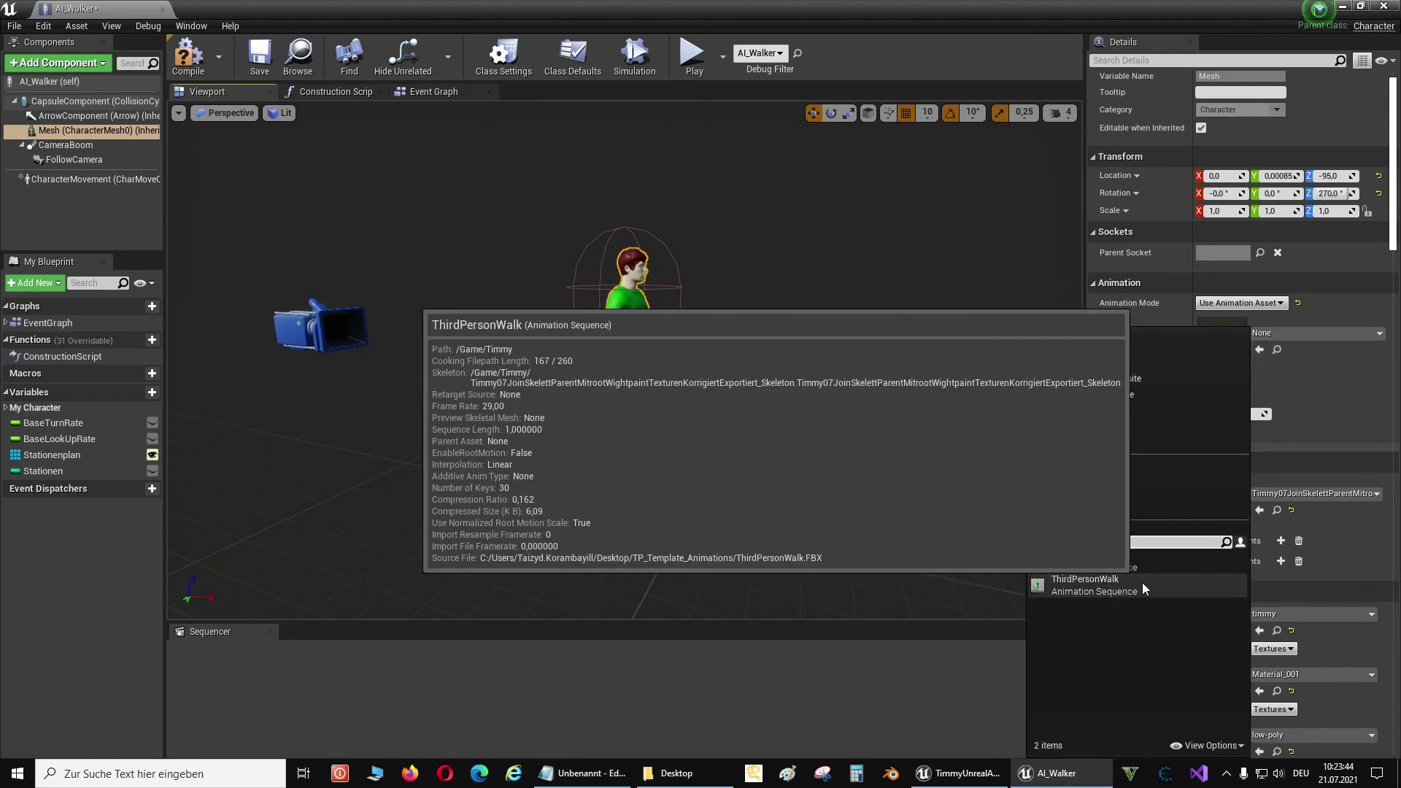
{"action": "left_click", "coordinate": [1141, 582]}
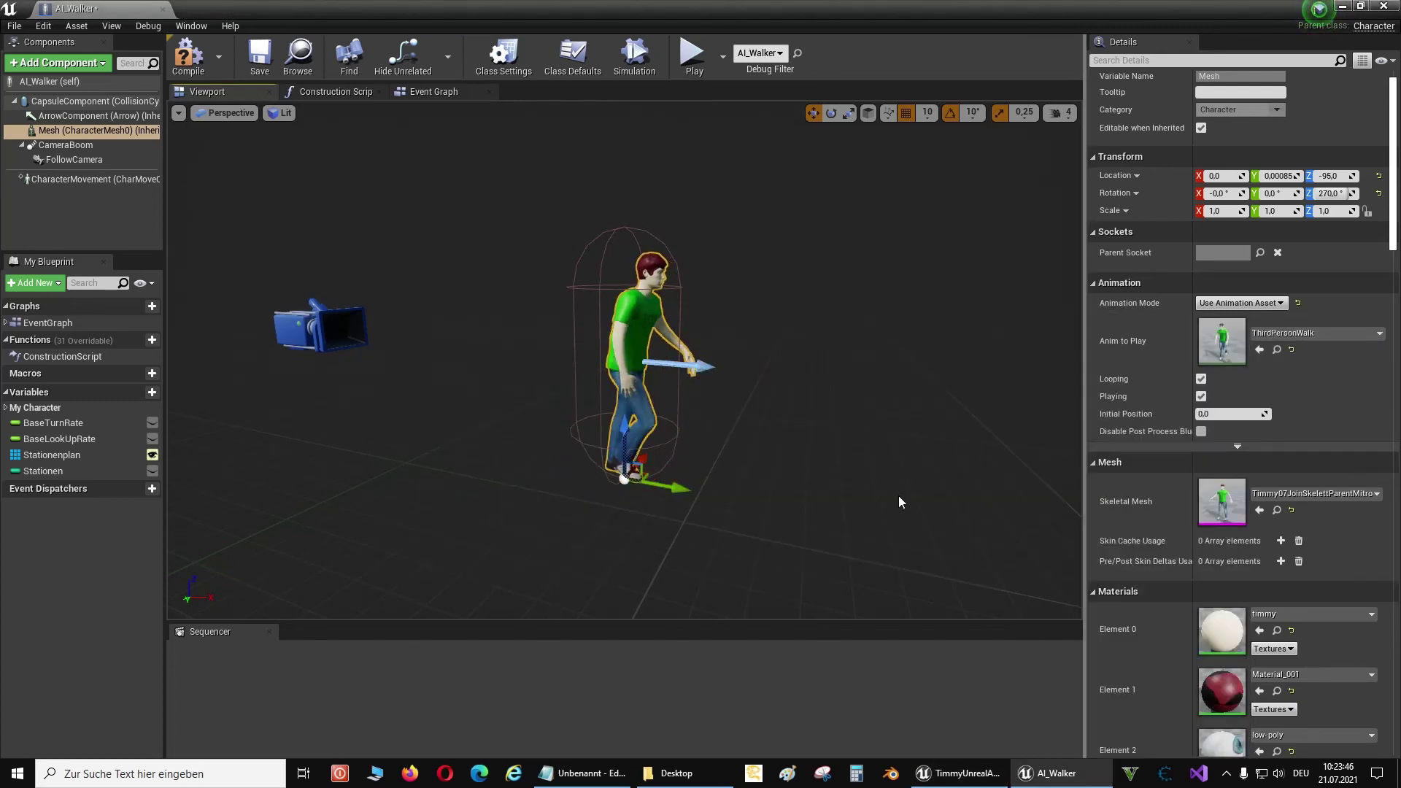
{"action": "left_click", "coordinate": [187, 54]}
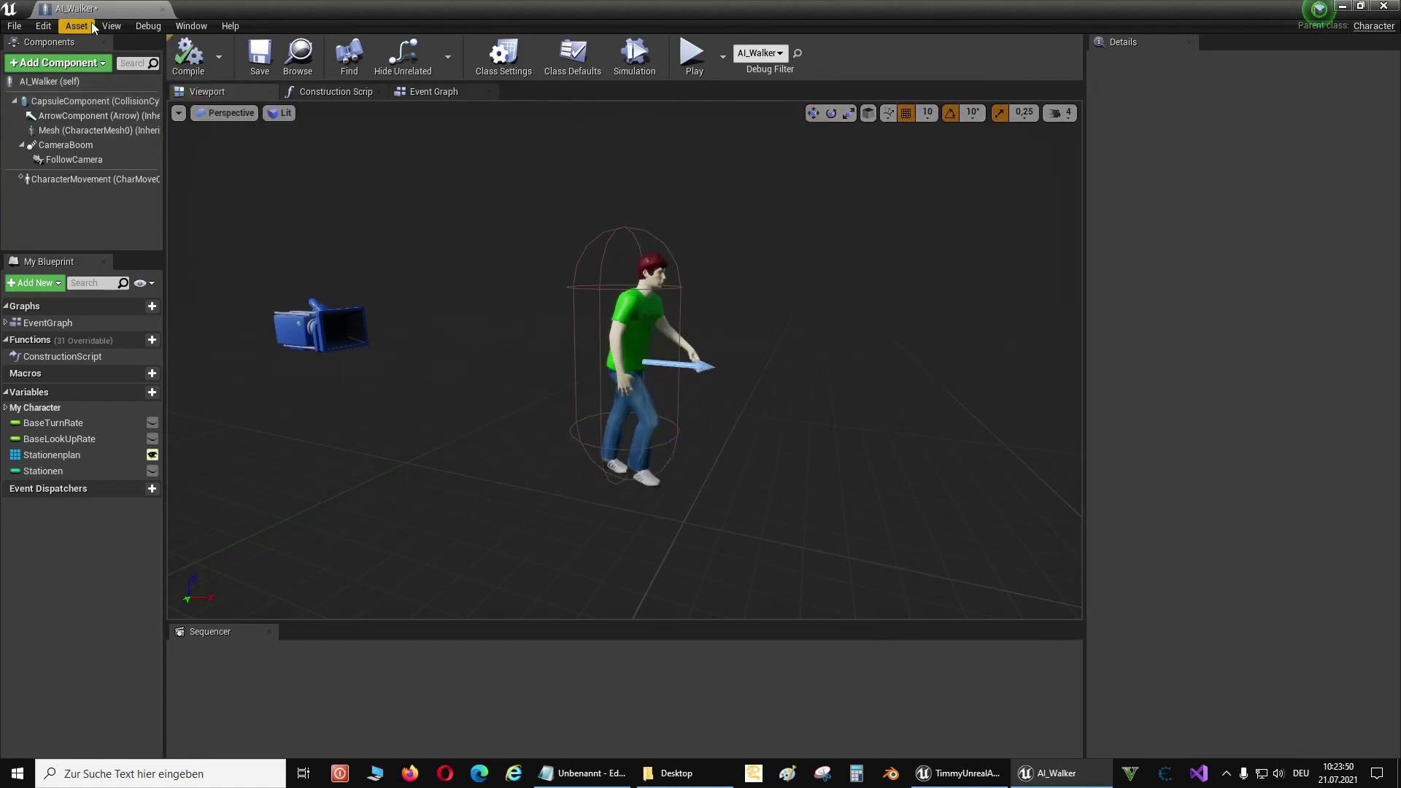
{"action": "left_click", "coordinate": [163, 9]}
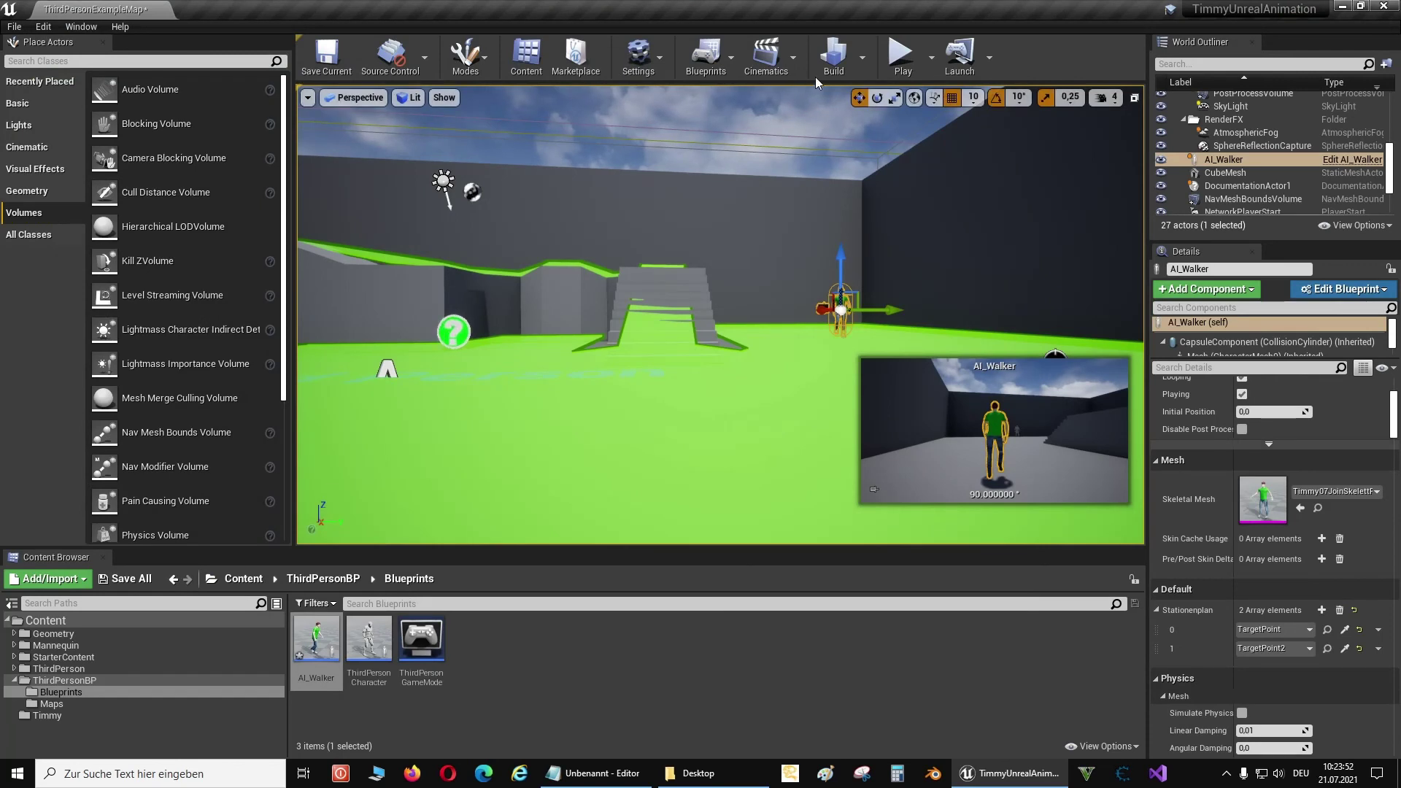
Start a test run to watch the Timmy-meshed AI_Walker patrol the arena
{"action": "left_click", "coordinate": [900, 54]}
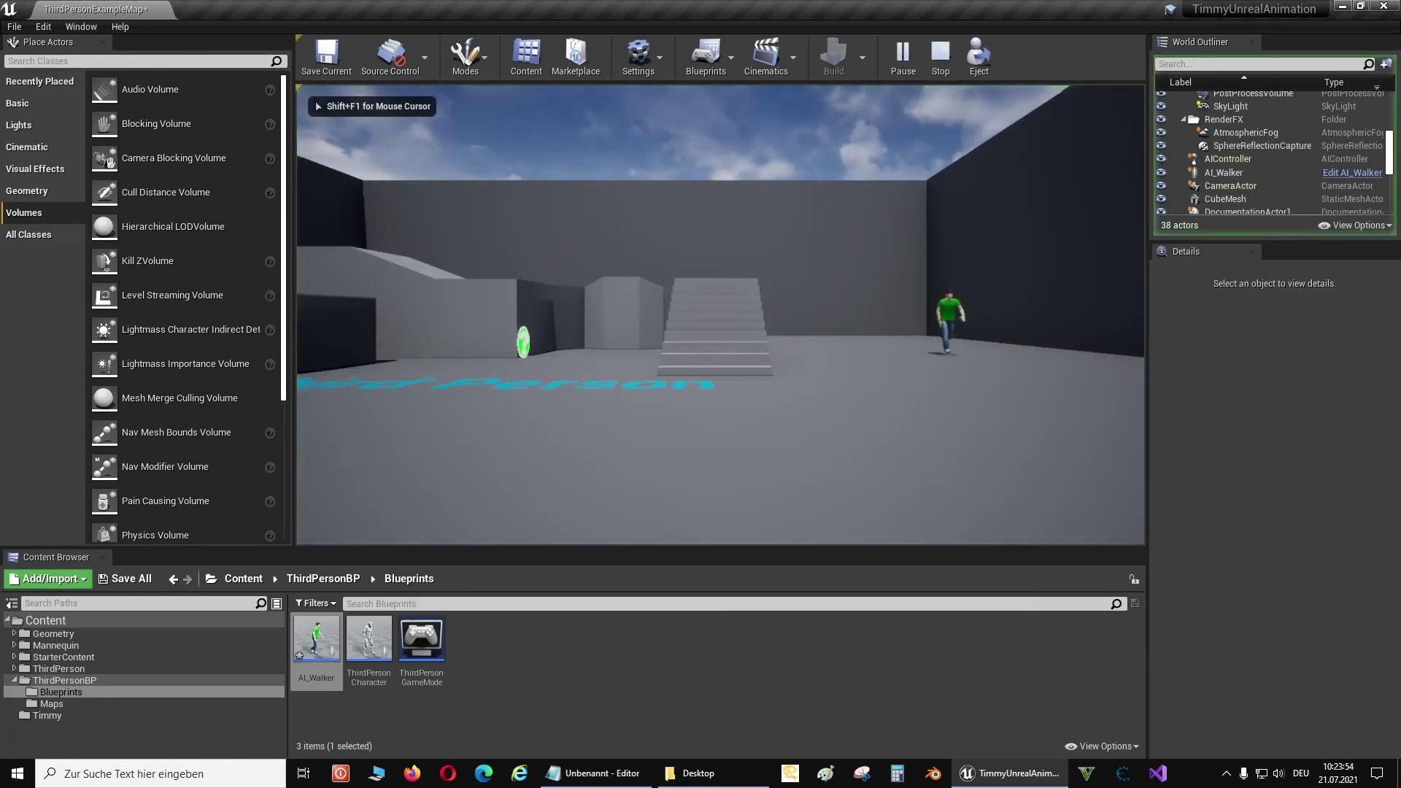